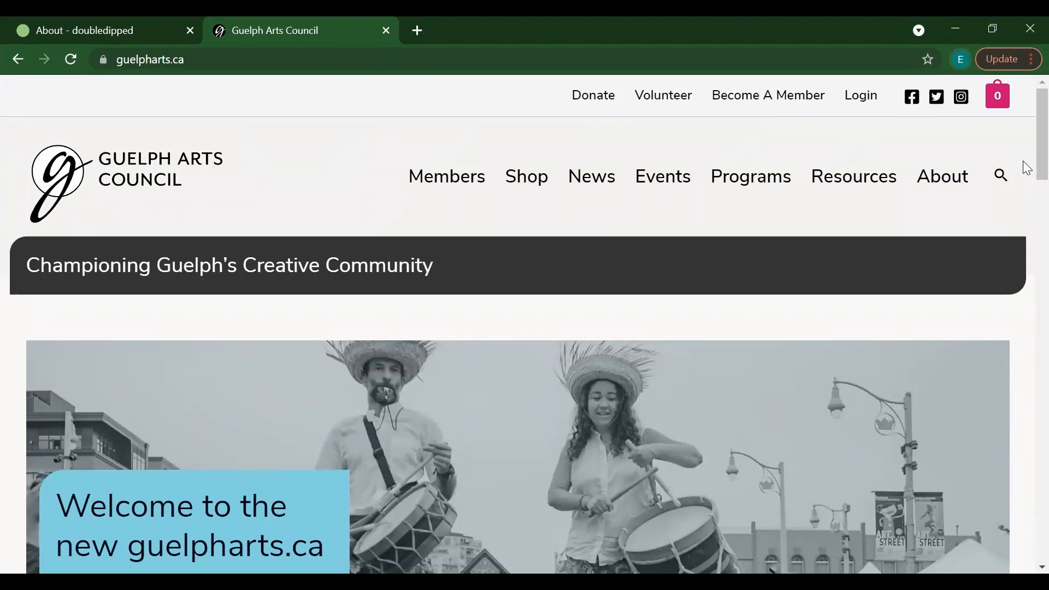
# Step: Open the Shop listing and scroll through its first page of products
pyautogui.moveTo(1024, 162); pyautogui.dragTo(1027, 430)
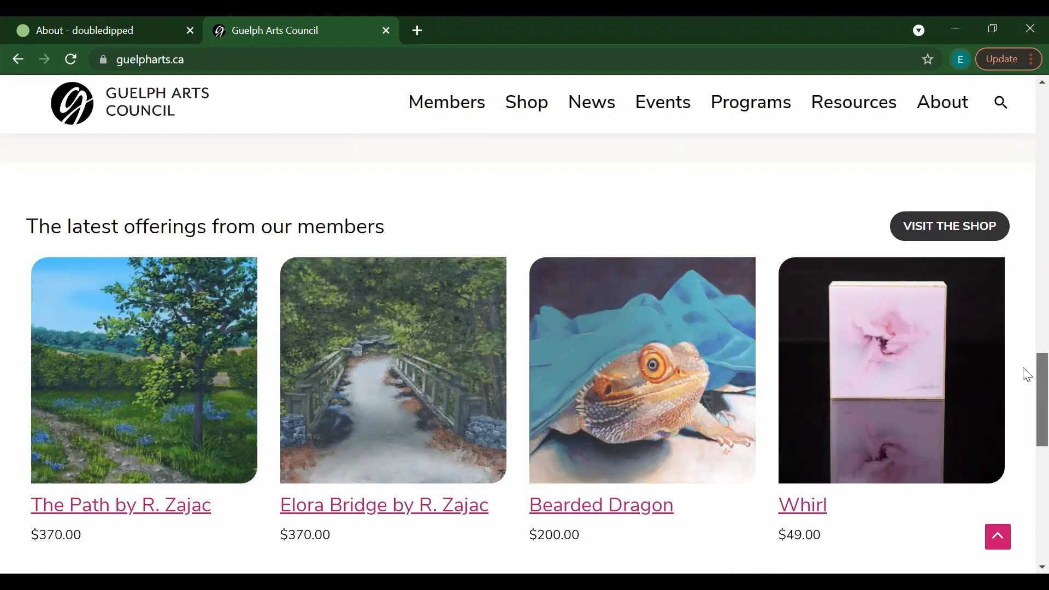
pyautogui.scroll(2, 1027, 374)
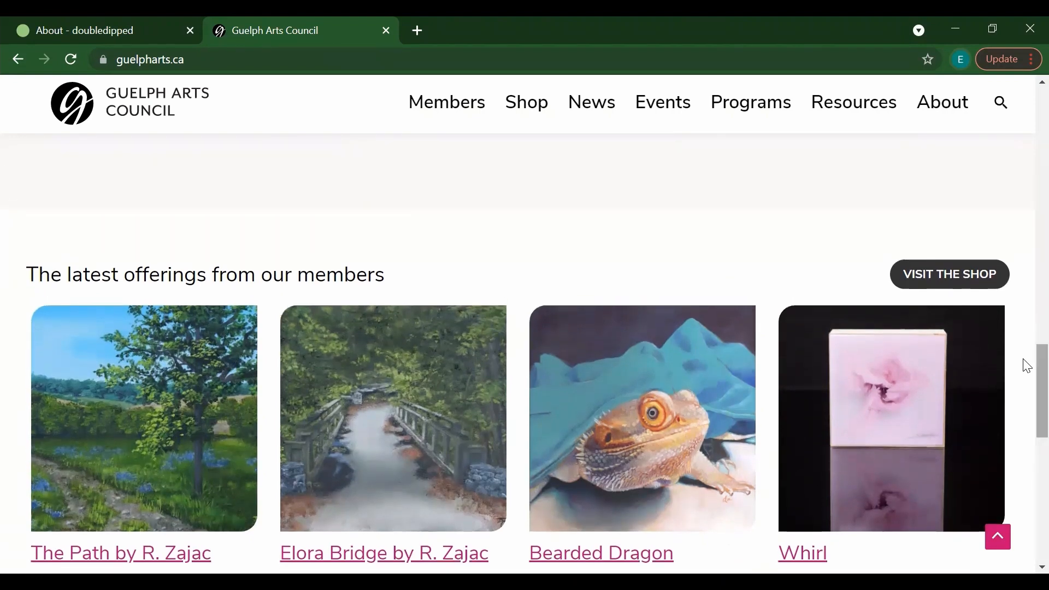
pyautogui.moveTo(1024, 360); pyautogui.dragTo(1023, 105)
pyautogui.click(527, 178)
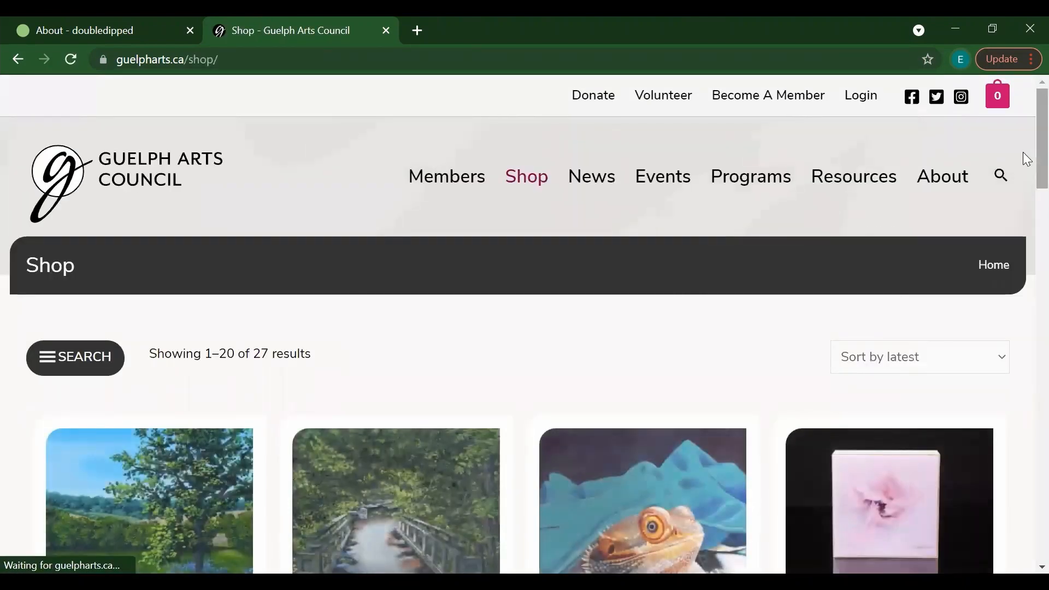
pyautogui.scroll(-3, 1025, 158)
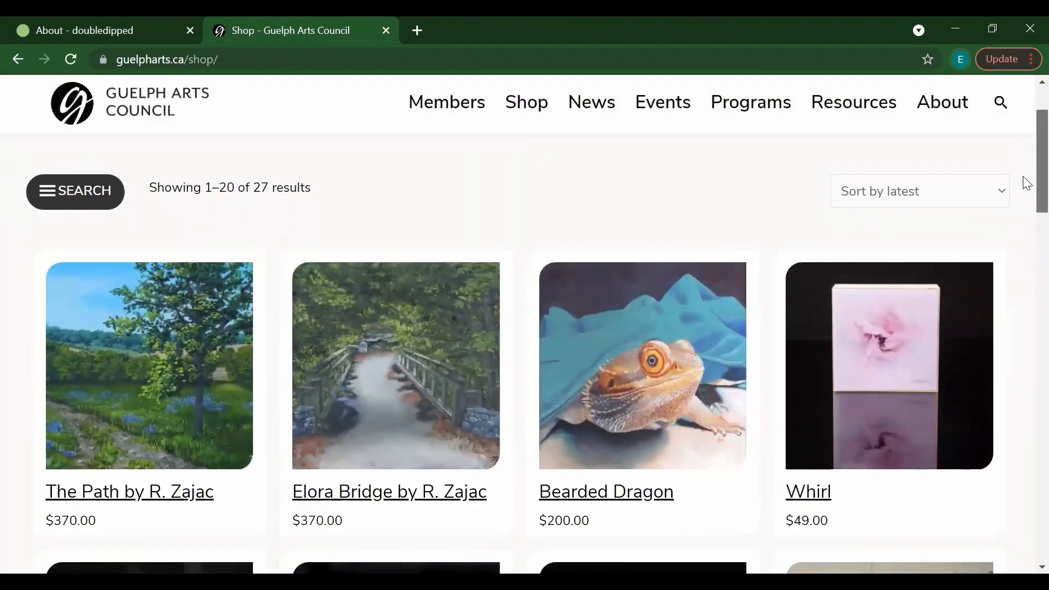
pyautogui.scroll(-5, 1025, 183)
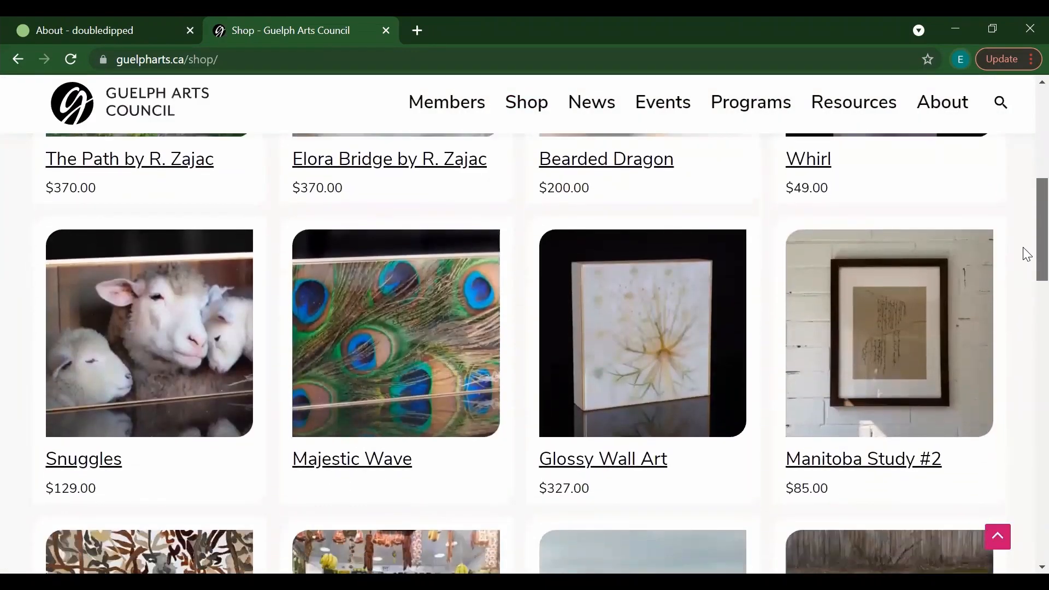
pyautogui.scroll(-5, 1026, 254)
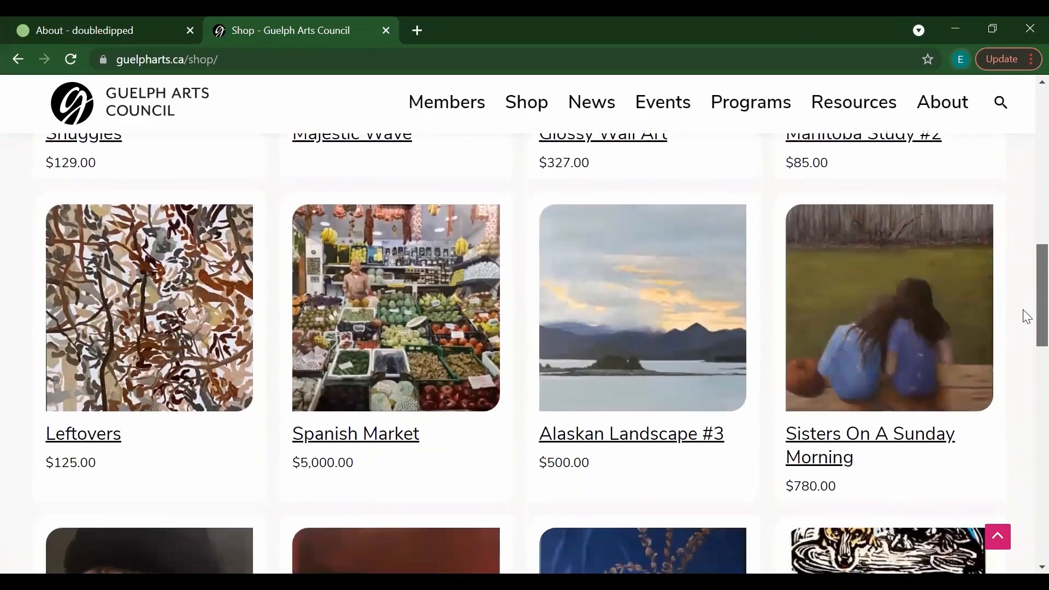
pyautogui.scroll(-5, 1026, 317)
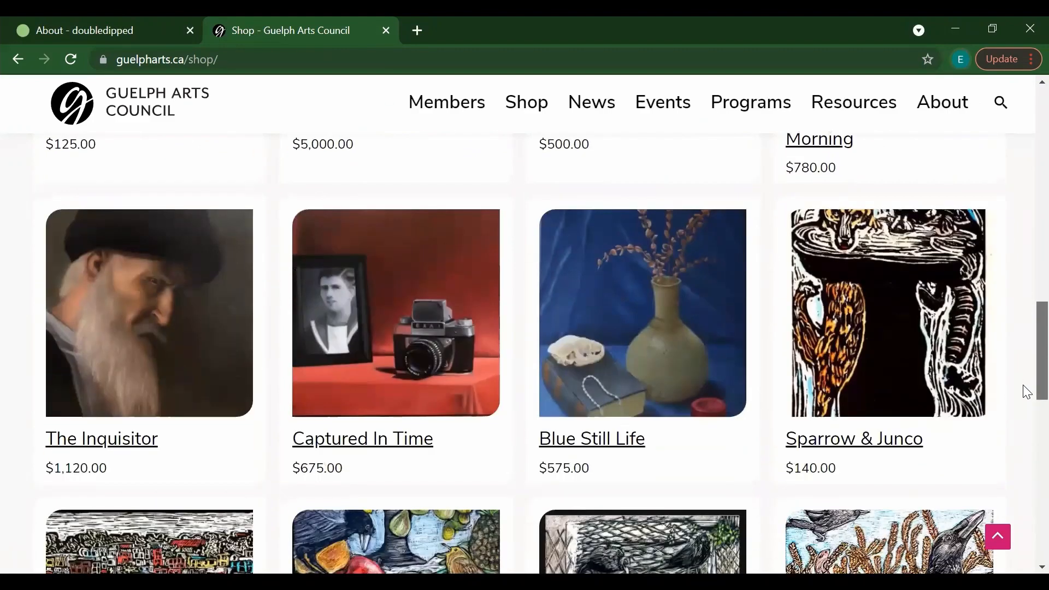
pyautogui.scroll(-6, 1025, 390)
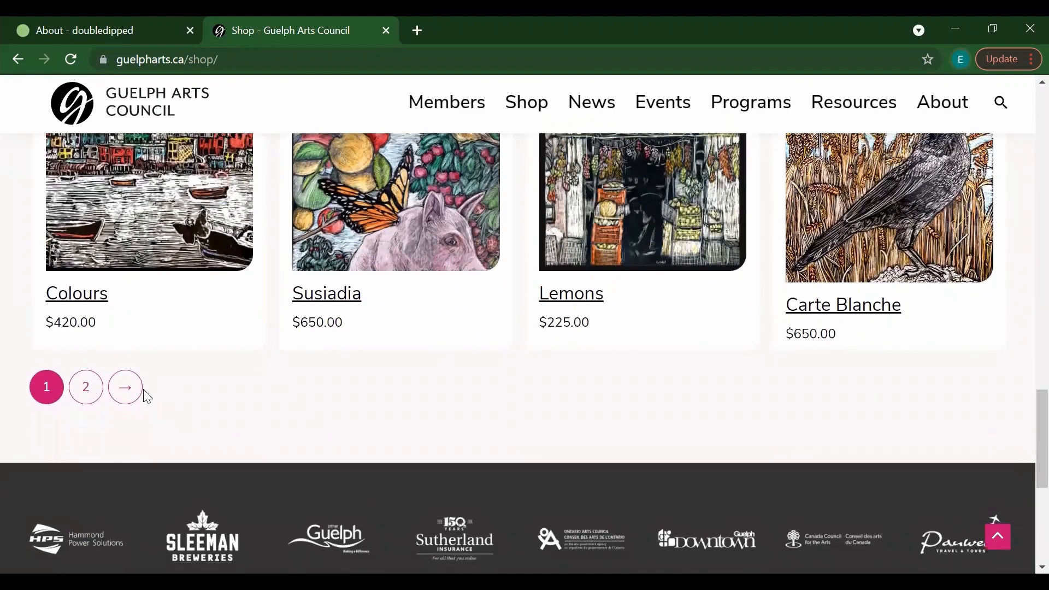
# Step: Go to page 2 of the shop, showing results 21–27 of 27
pyautogui.click(136, 393)
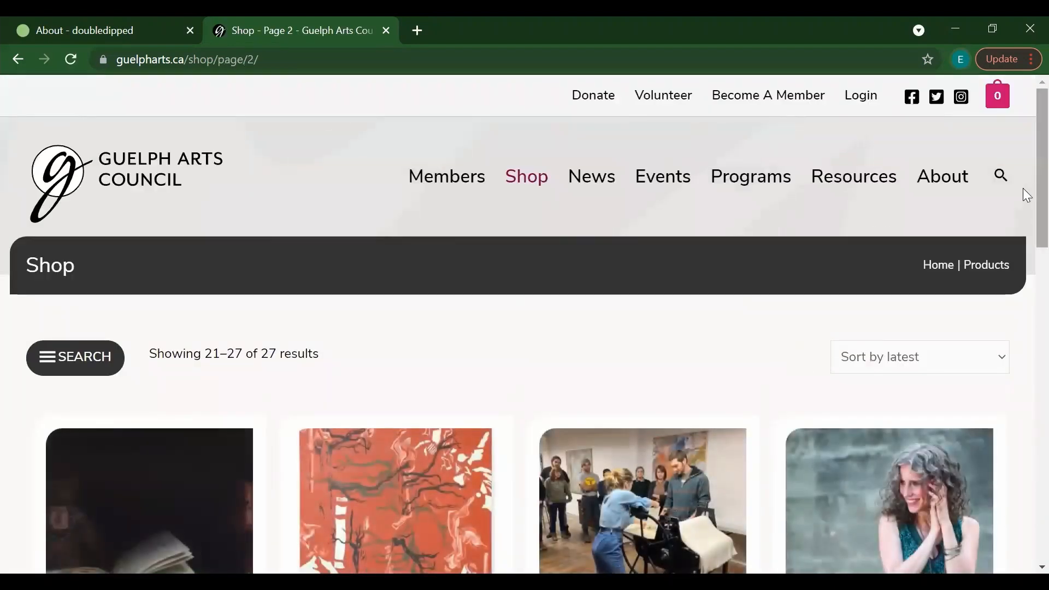
pyautogui.scroll(-5, 1023, 192)
pyautogui.scroll(-3, 1026, 268)
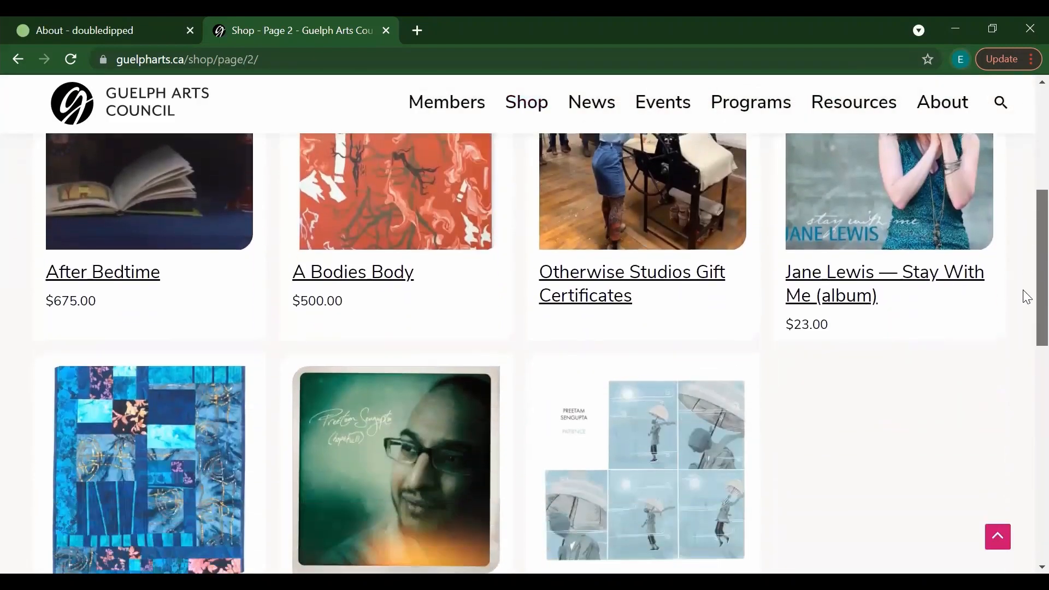
pyautogui.scroll(4, 1024, 306)
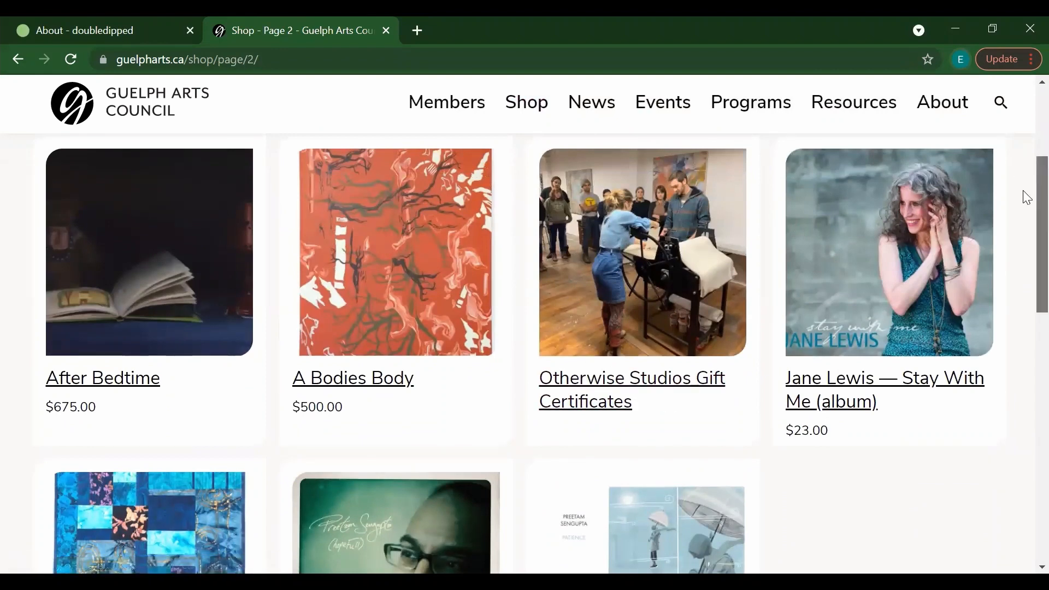
pyautogui.scroll(5, 1026, 197)
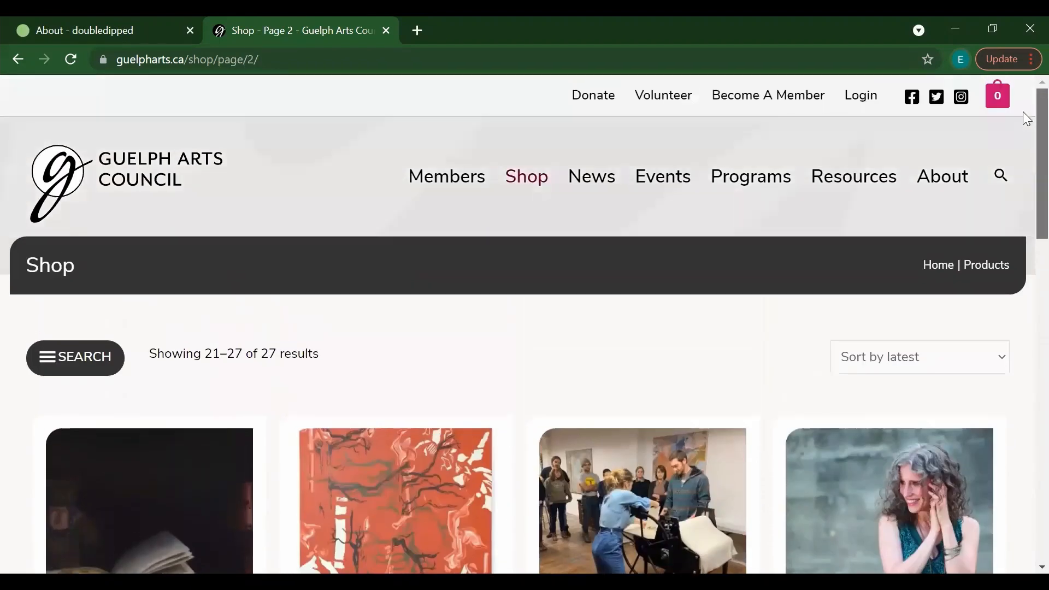
# Step: Return to the home page and open the Member Directory from the Members menu
pyautogui.click(105, 157)
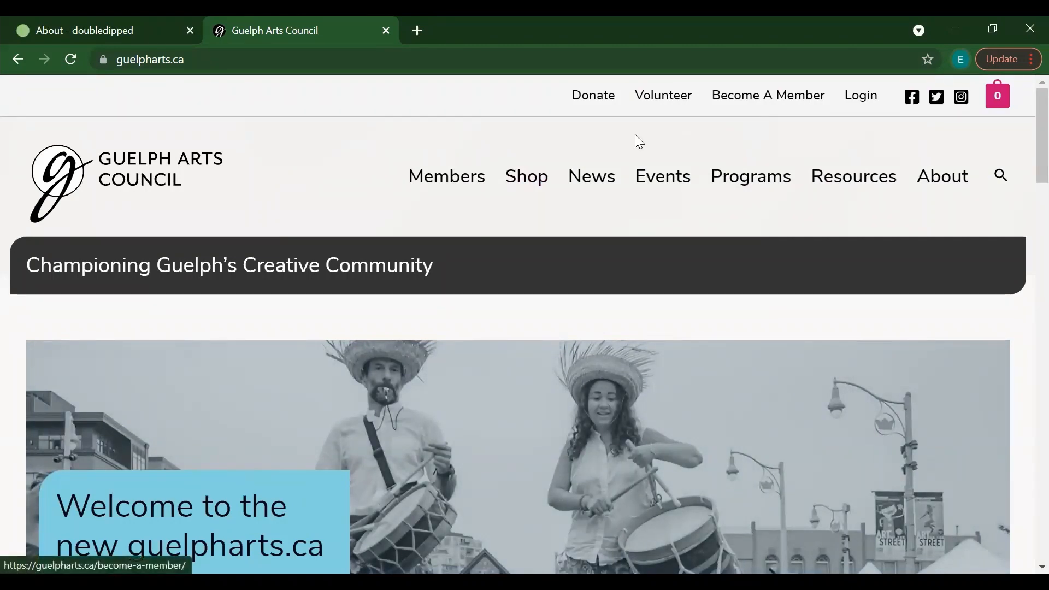
pyautogui.click(451, 188)
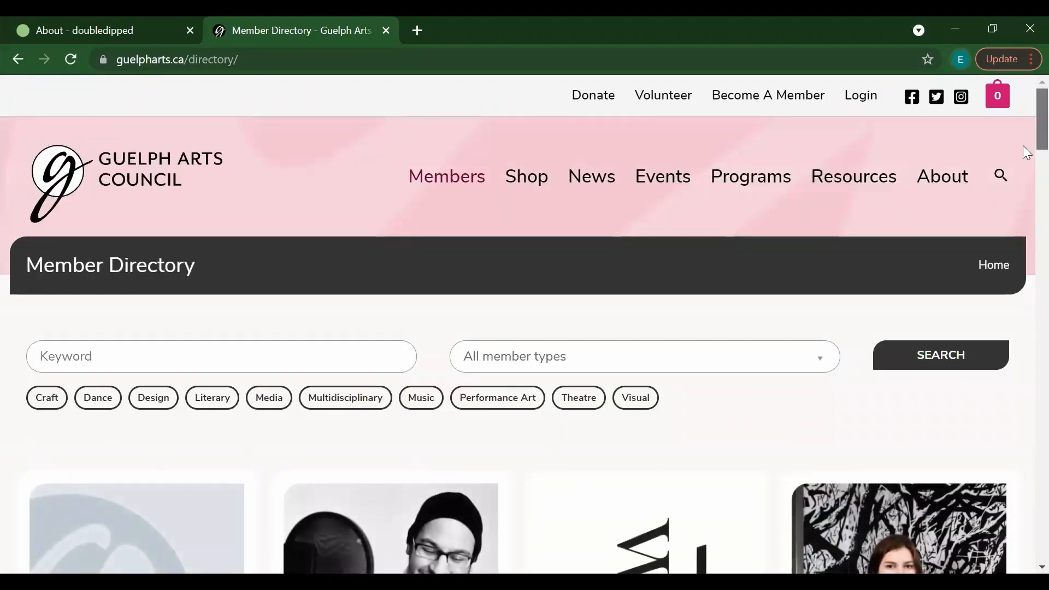
pyautogui.scroll(-3, 1022, 144)
pyautogui.scroll(-3, 1026, 169)
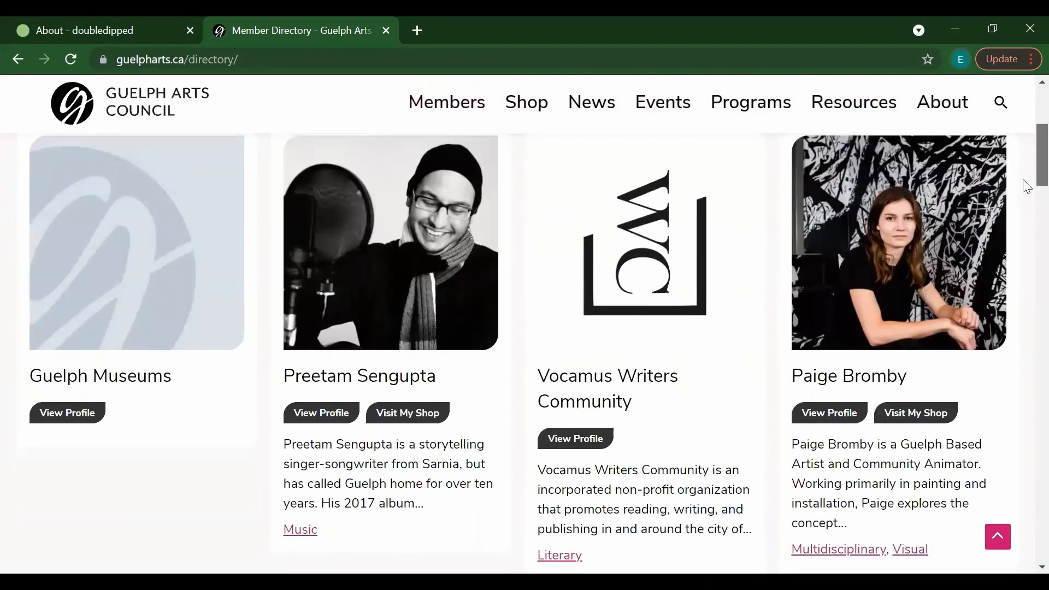
pyautogui.scroll(-6, 1027, 186)
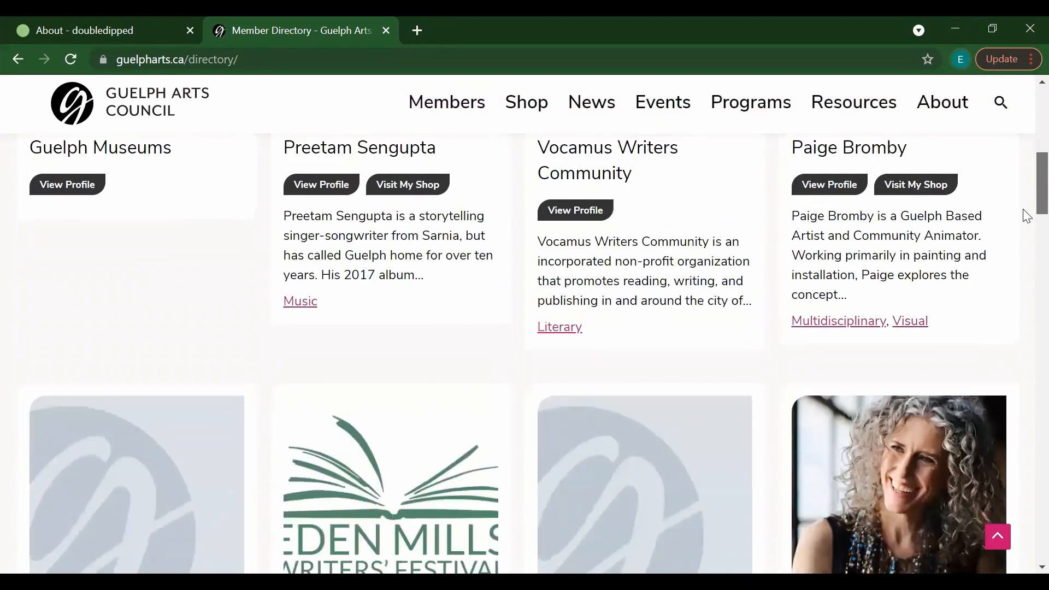
# Step: Scroll the member cards, past Vocamus Writers Community, Gordon Hill Press and Bumaroo, to page end
pyautogui.scroll(6, 1023, 235)
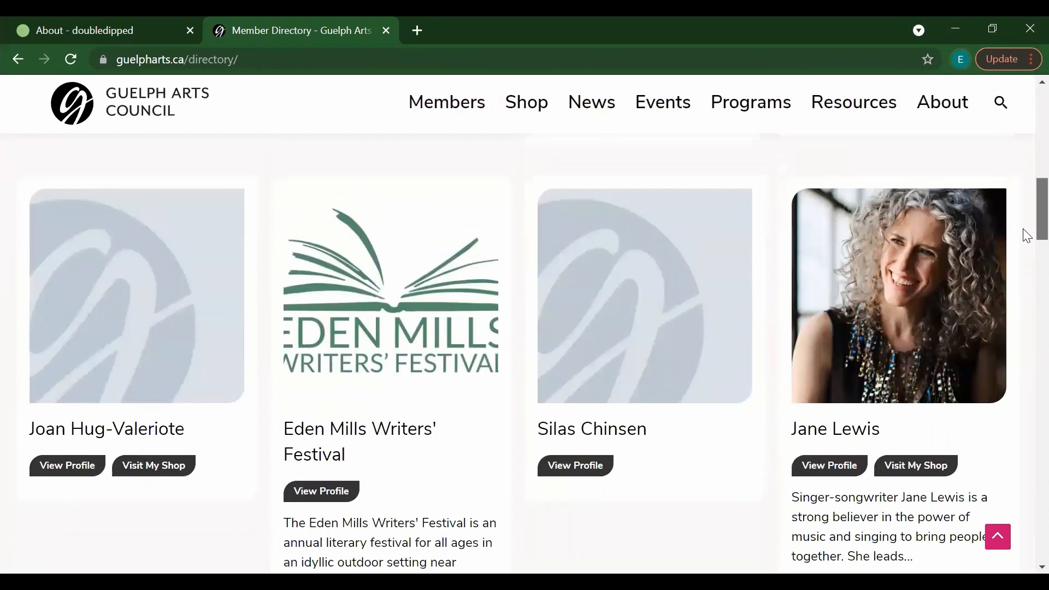
pyautogui.scroll(3, 1026, 191)
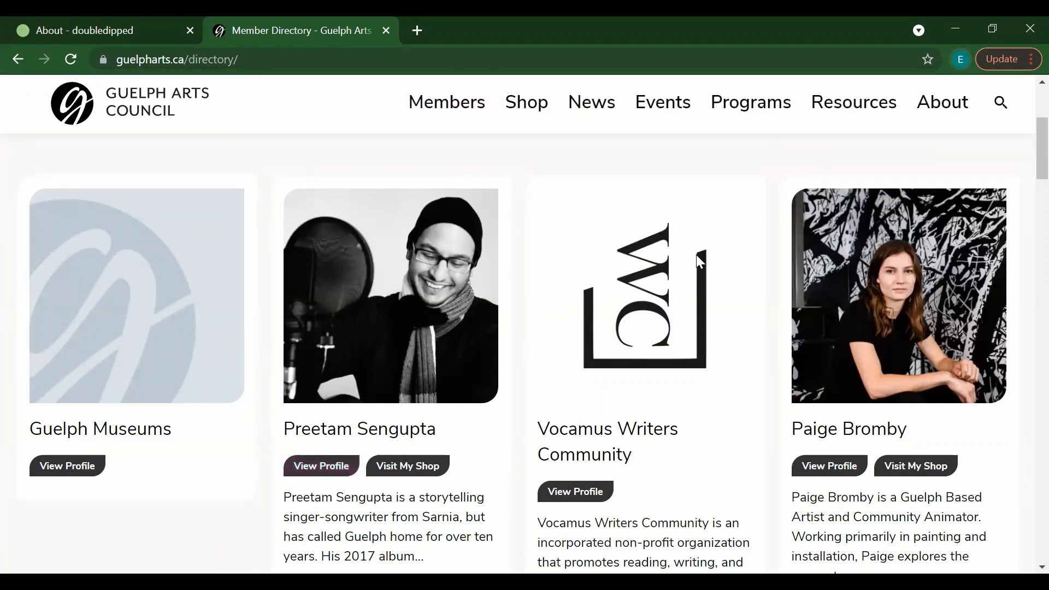
pyautogui.scroll(-8, 1025, 213)
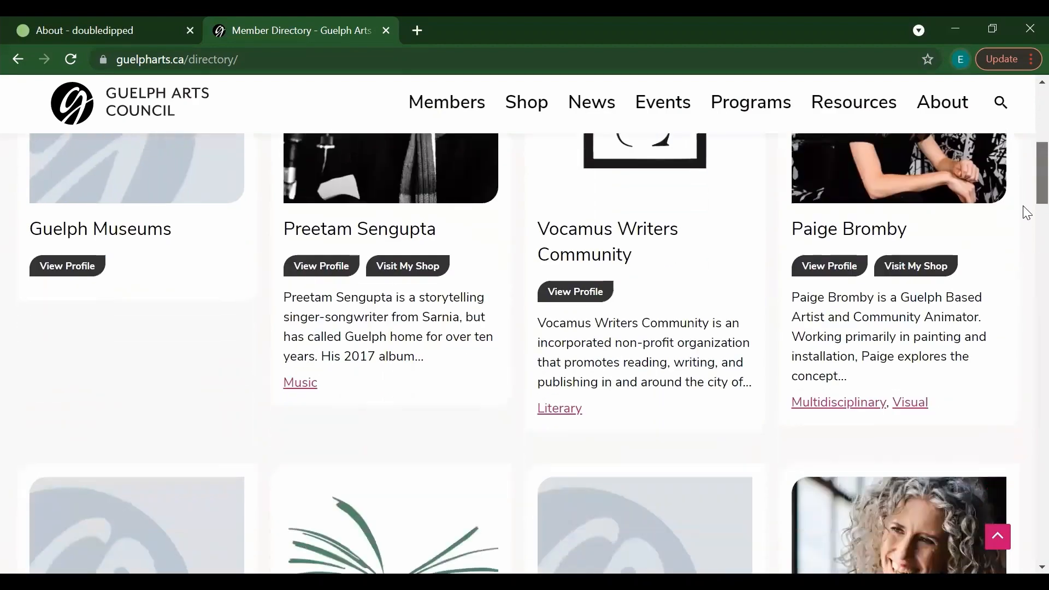
pyautogui.scroll(-12, 1026, 239)
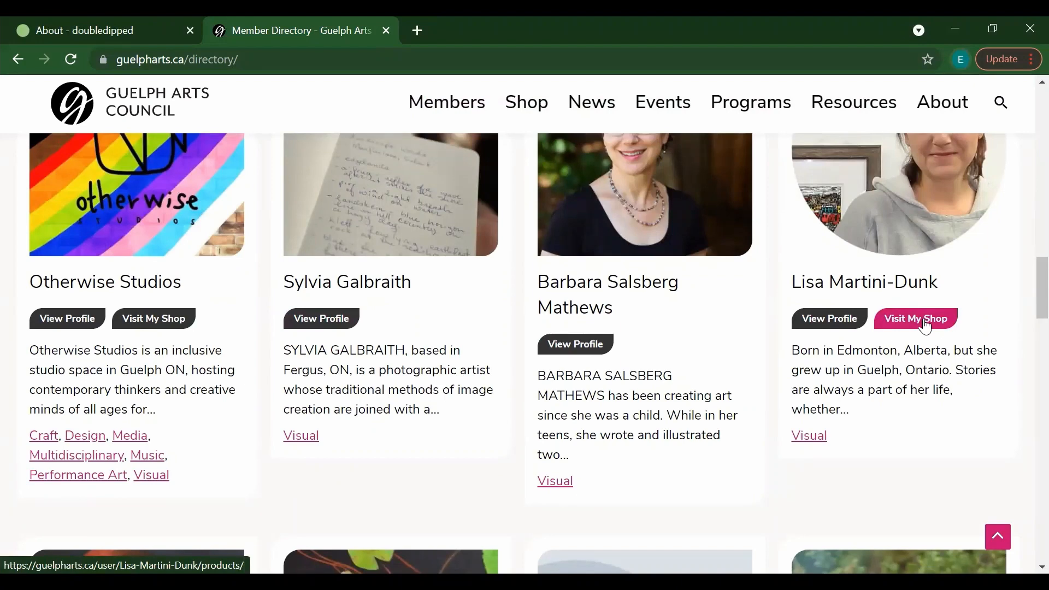
pyautogui.scroll(-2, 1024, 301)
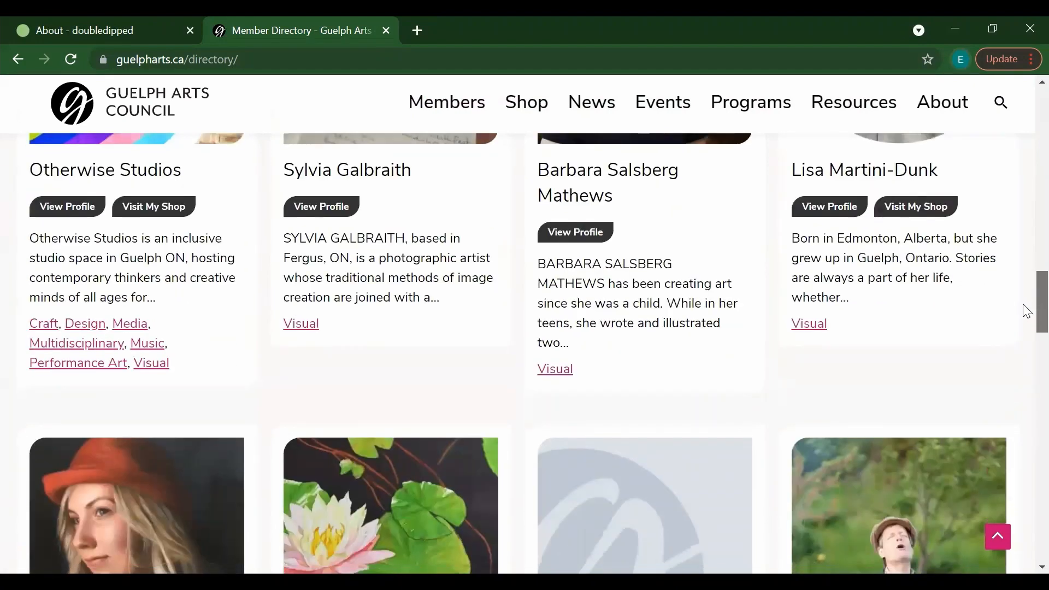
pyautogui.scroll(-10, 1026, 311)
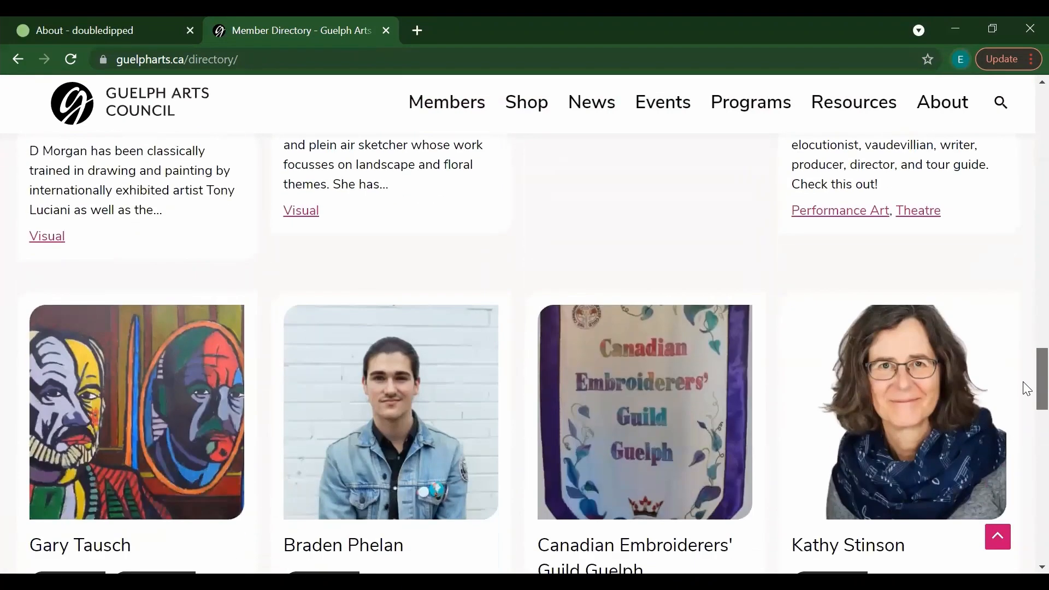
pyautogui.scroll(-12, 1027, 388)
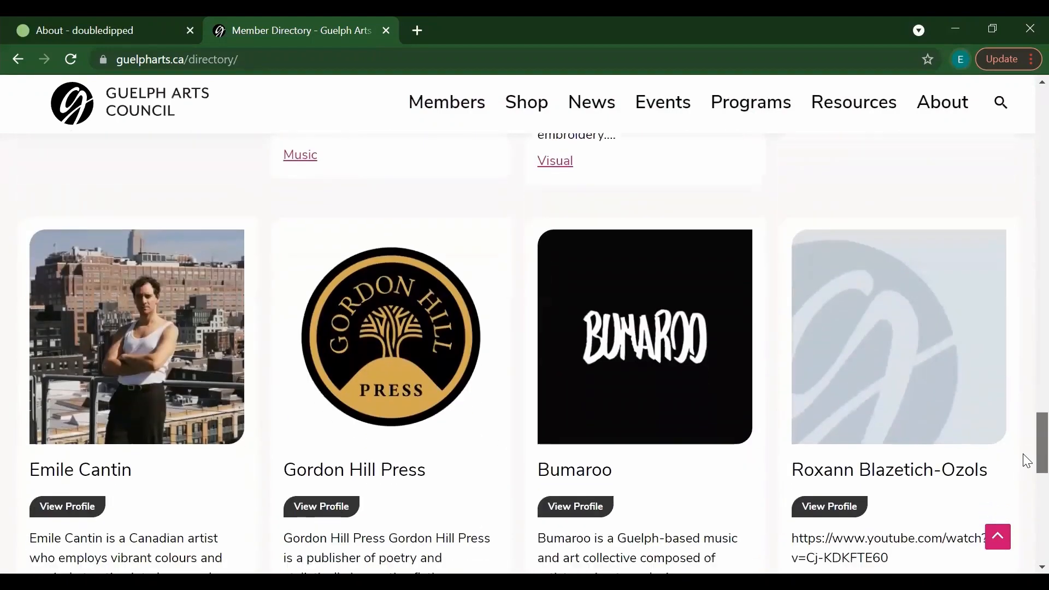
pyautogui.scroll(-6, 1026, 460)
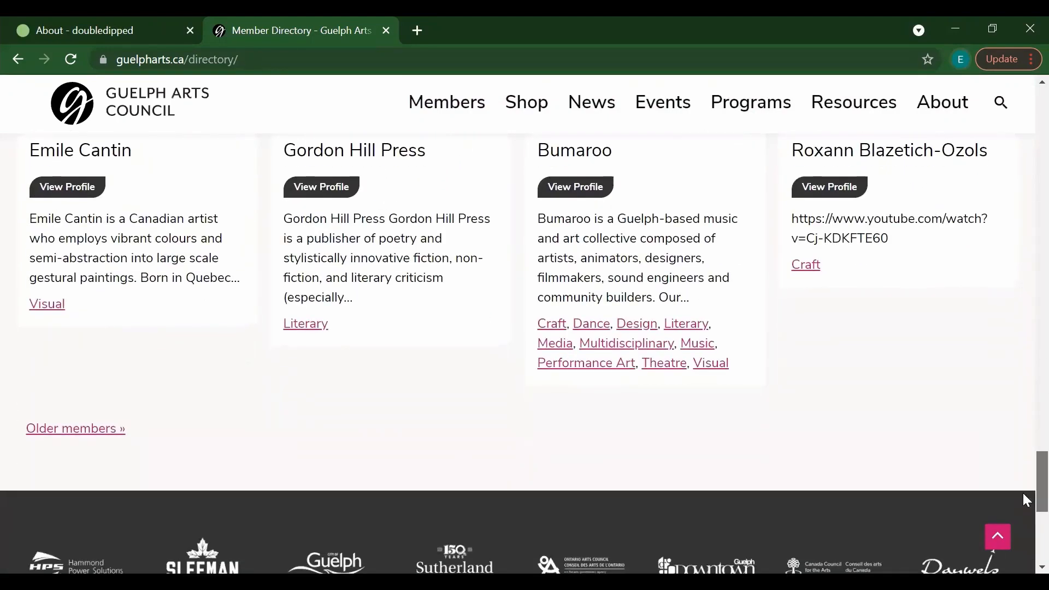
pyautogui.click(56, 437)
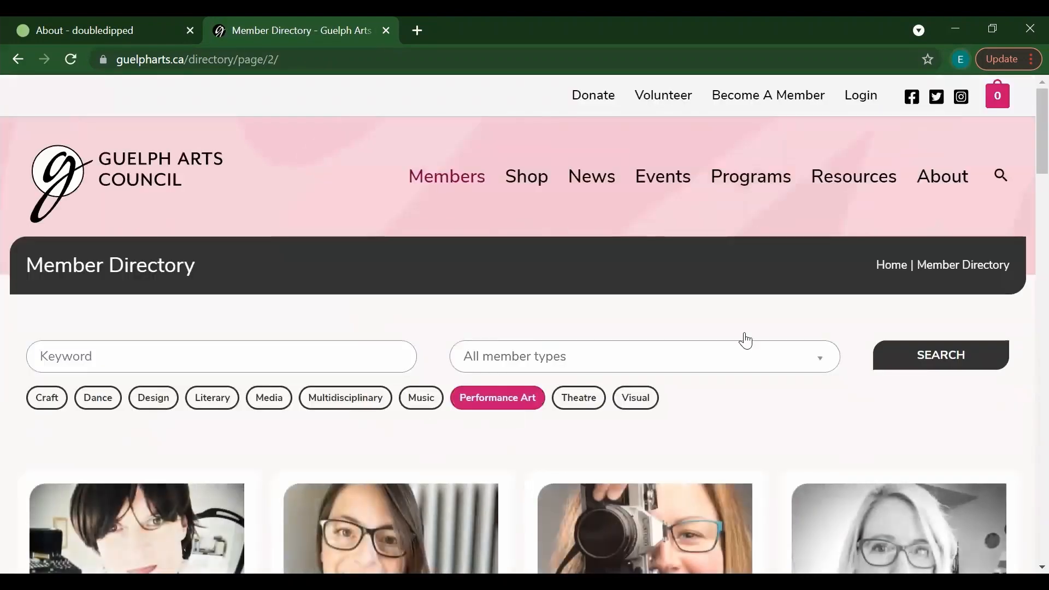
pyautogui.moveTo(1040, 144); pyautogui.dragTo(1023, 437)
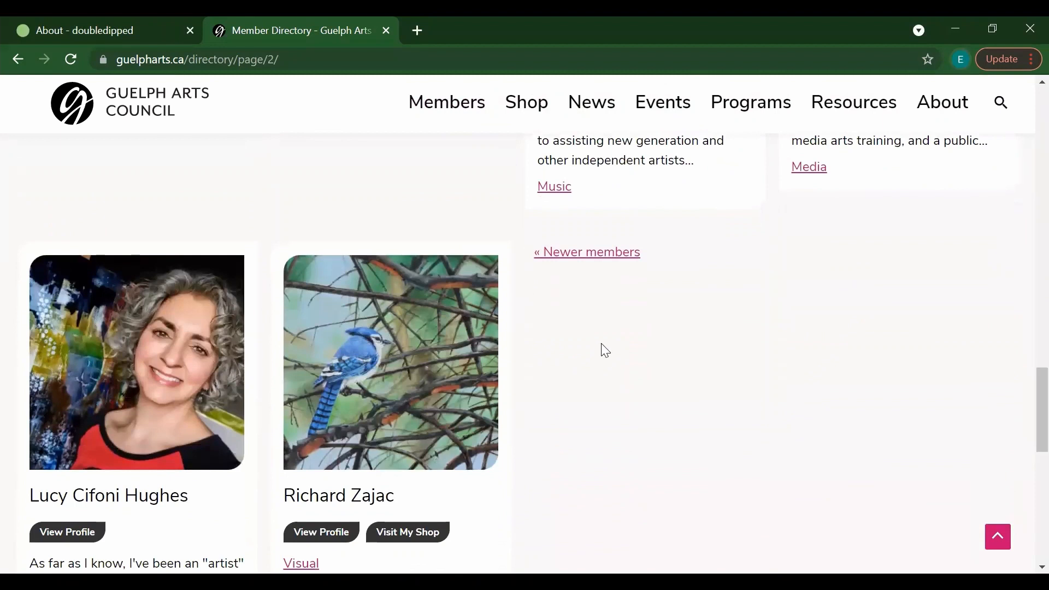
pyautogui.click(593, 254)
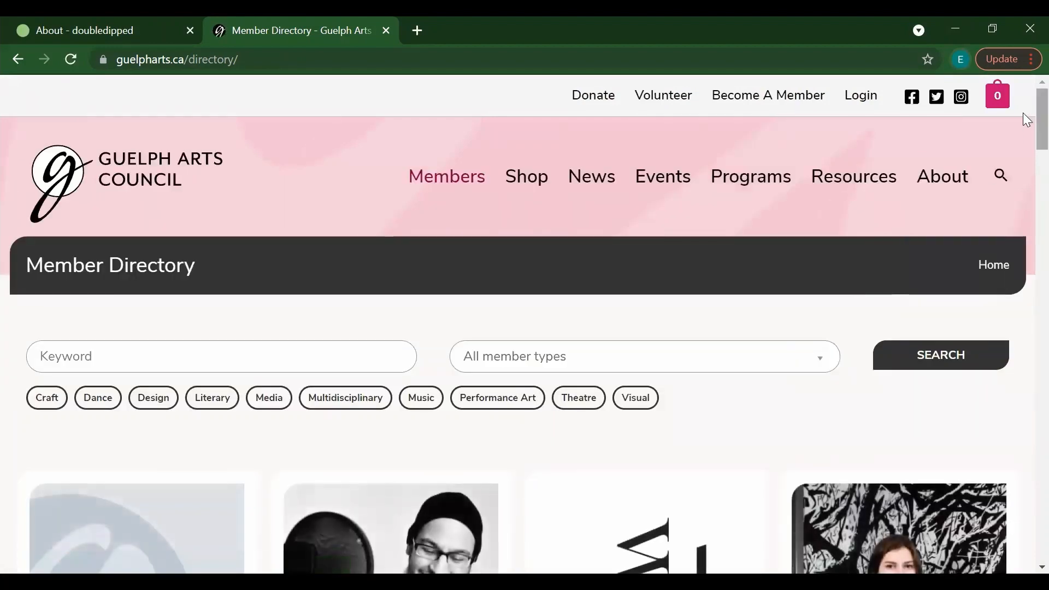
pyautogui.scroll(-5, 1022, 118)
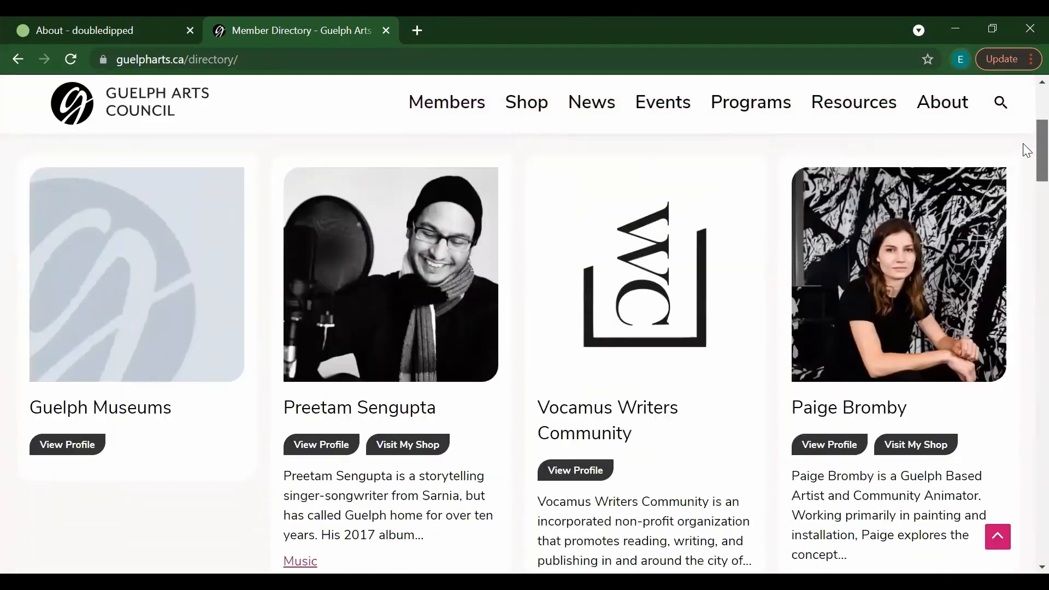
pyautogui.click(298, 445)
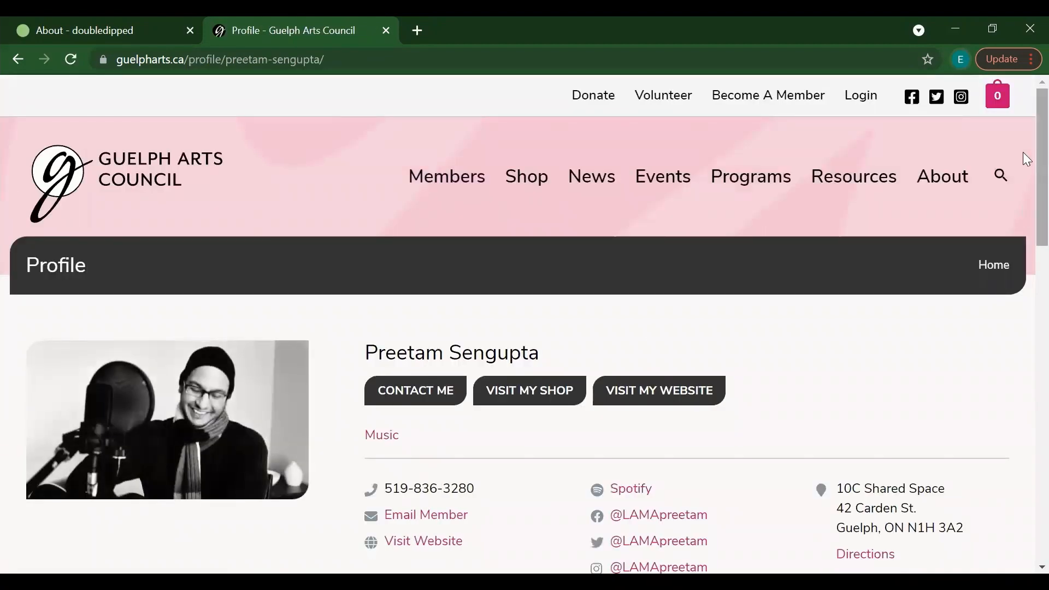
pyautogui.scroll(-1, 1025, 159)
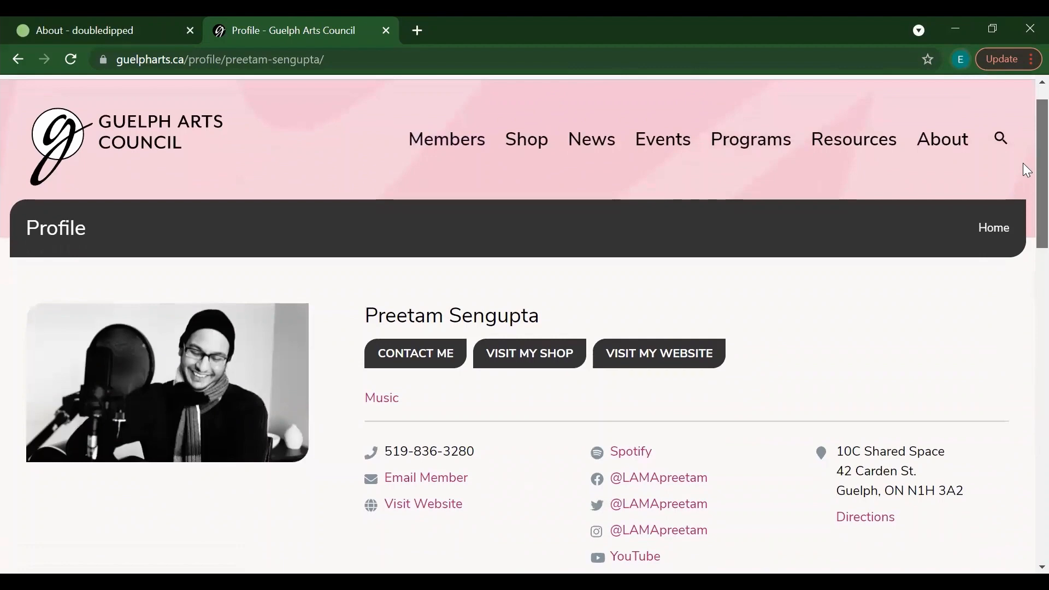
pyautogui.scroll(-2, 1025, 163)
pyautogui.scroll(-2, 1026, 191)
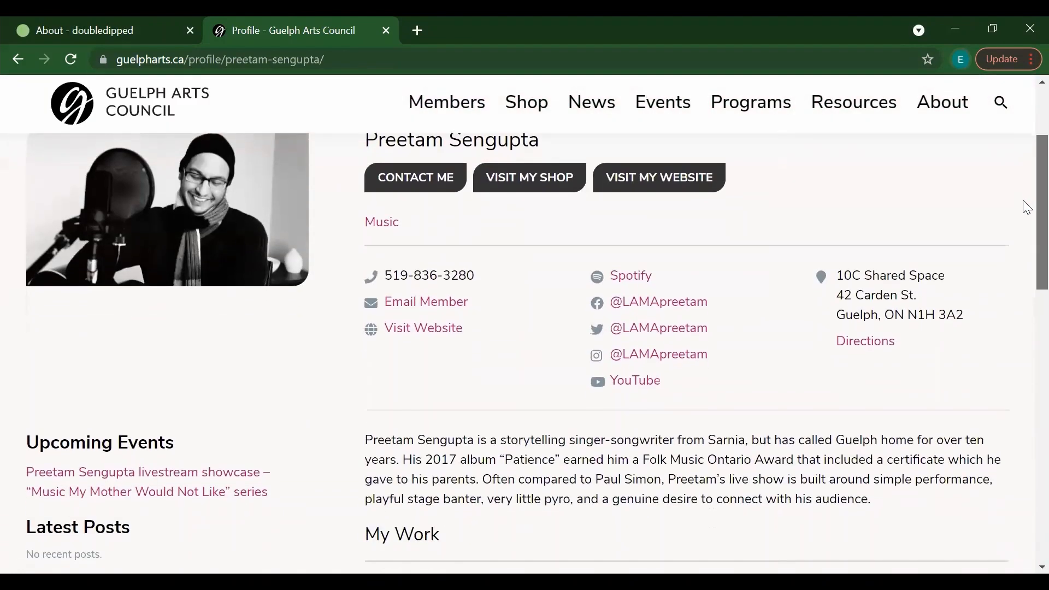
pyautogui.scroll(-3, 1027, 218)
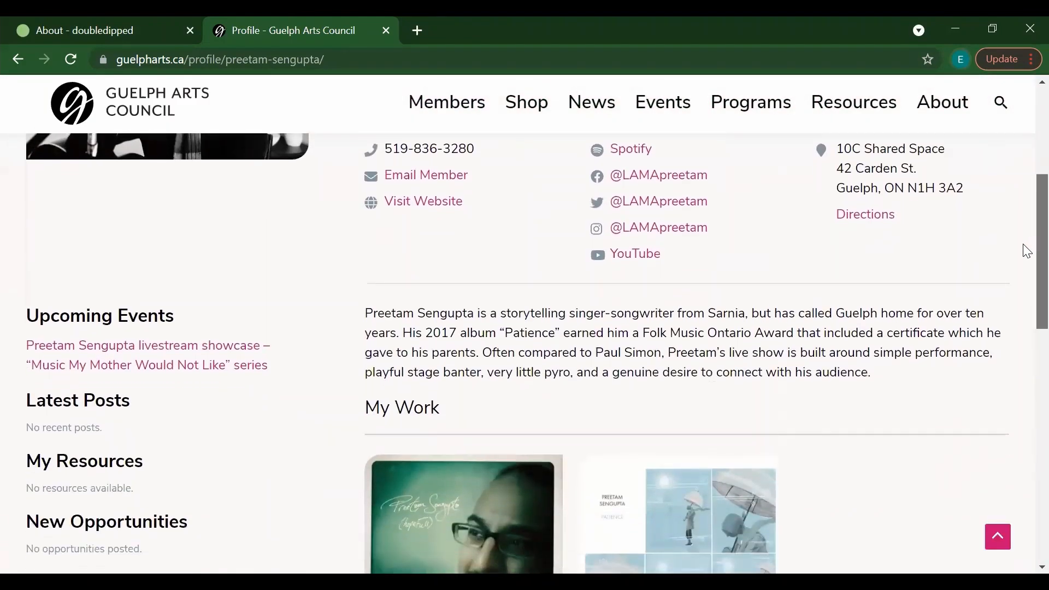
pyautogui.scroll(-4, 1025, 269)
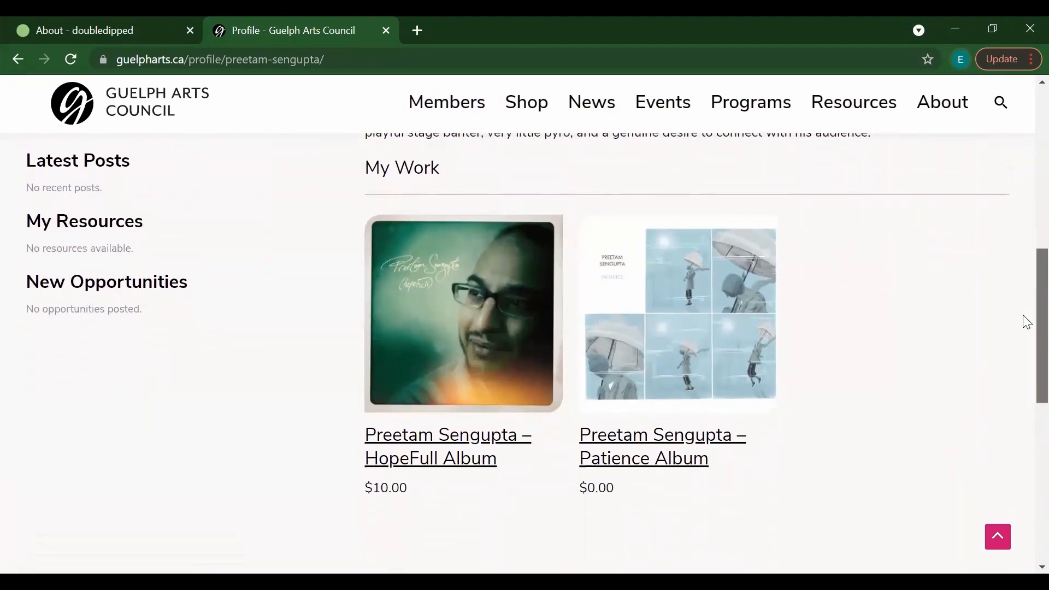
pyautogui.scroll(2, 1025, 268)
pyautogui.scroll(4, 1026, 262)
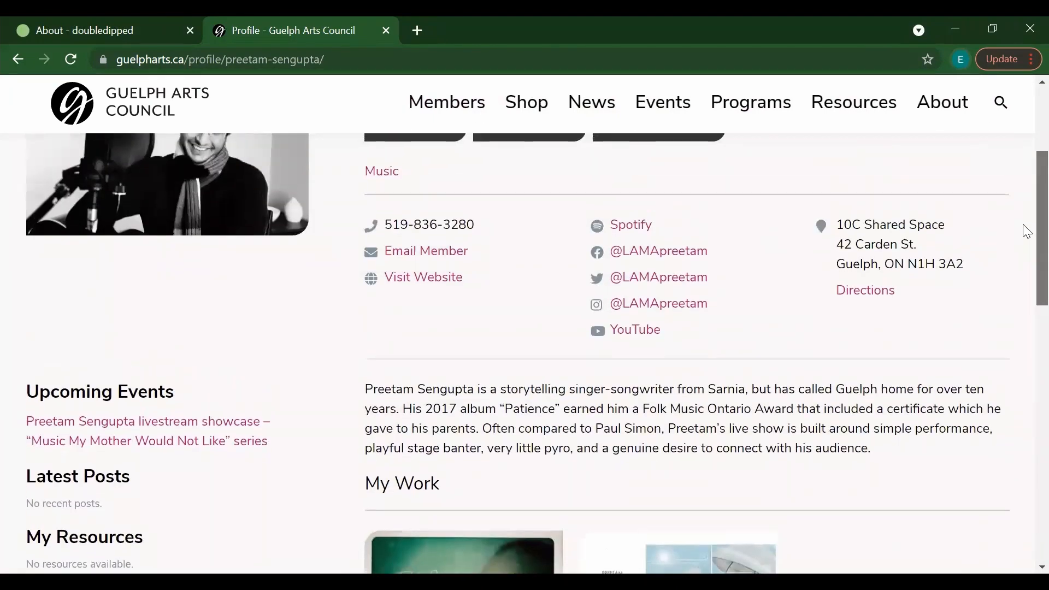
pyautogui.scroll(-2, 1025, 257)
pyautogui.scroll(-3, 1026, 257)
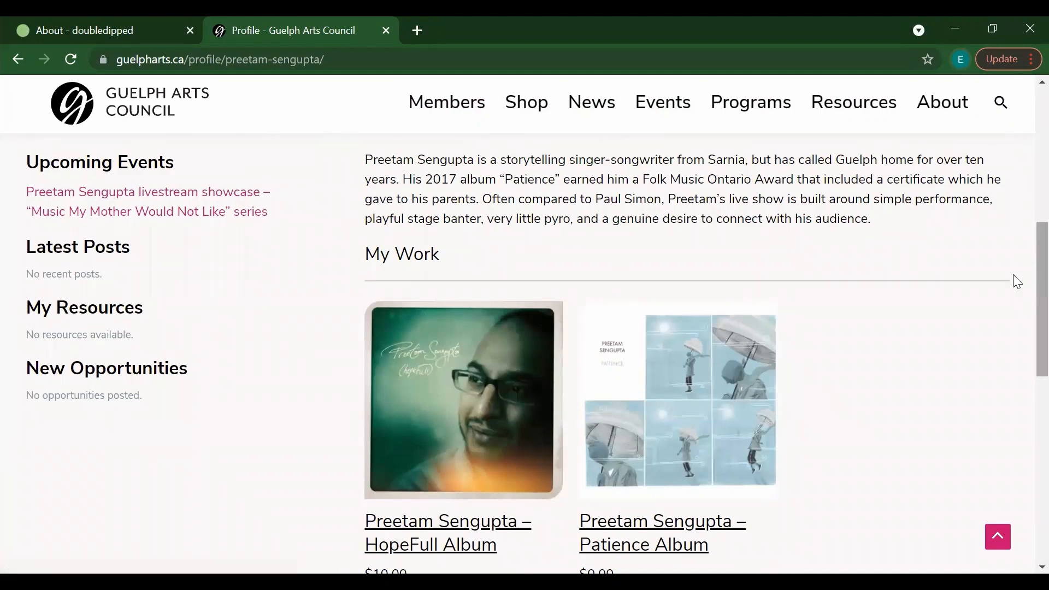
pyautogui.scroll(-2, 1024, 306)
pyautogui.scroll(-3, 1026, 333)
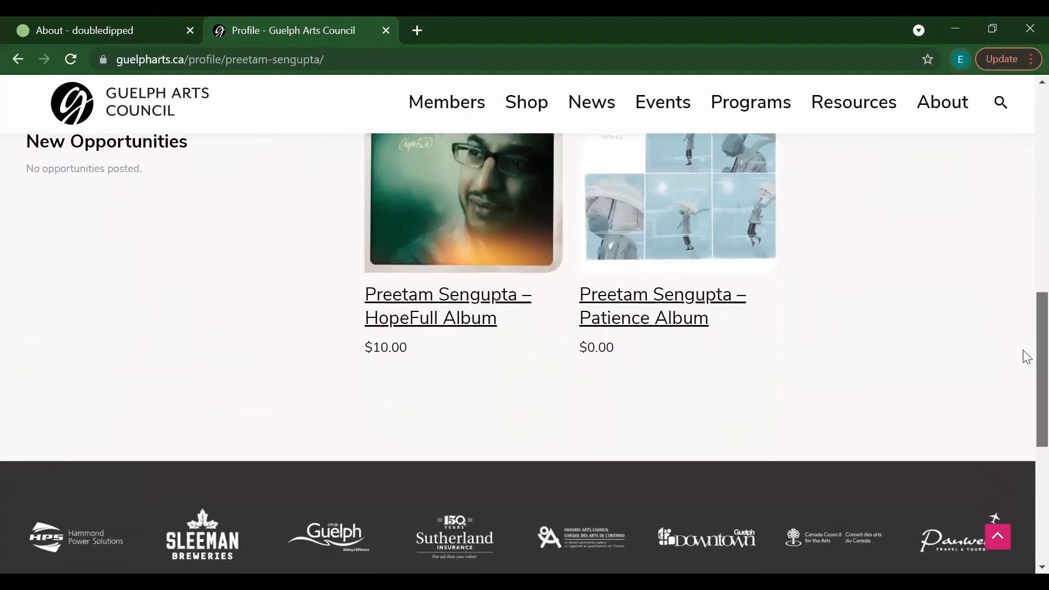
pyautogui.scroll(3, 1024, 327)
pyautogui.scroll(10, 1026, 308)
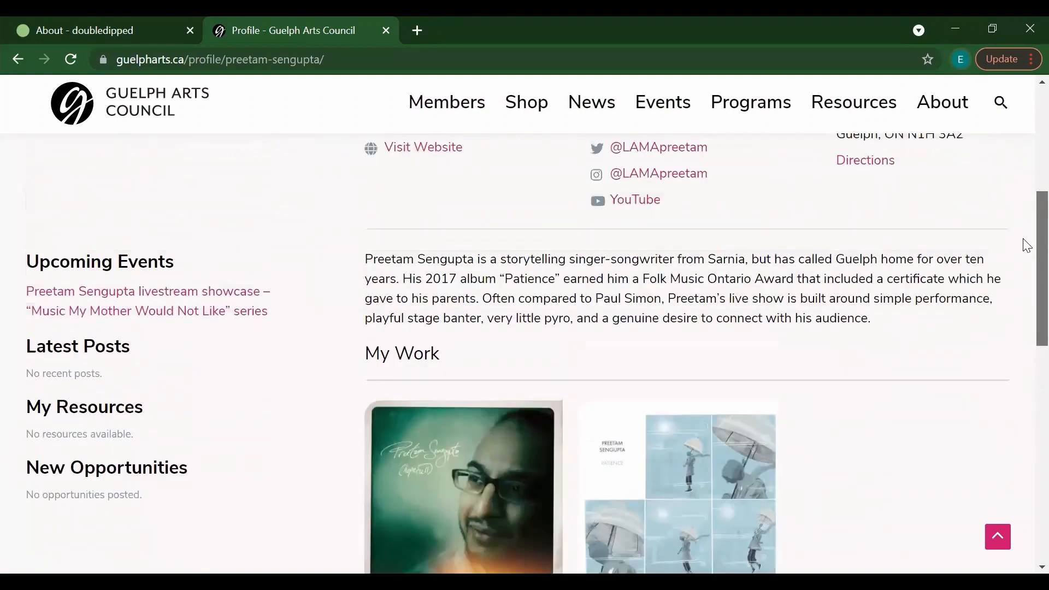
pyautogui.scroll(2, 1027, 163)
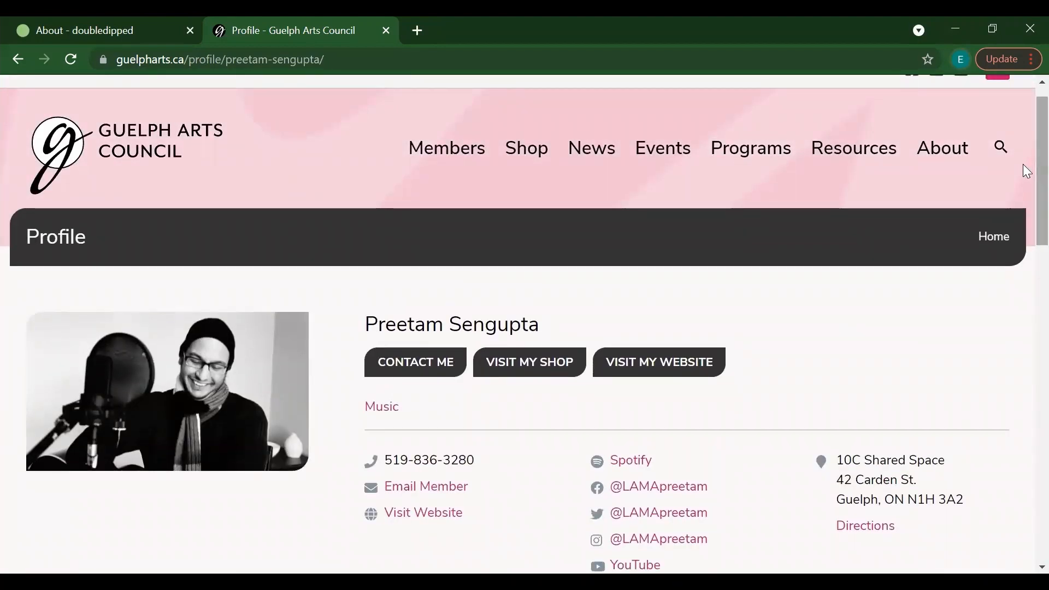
pyautogui.scroll(1, 1023, 147)
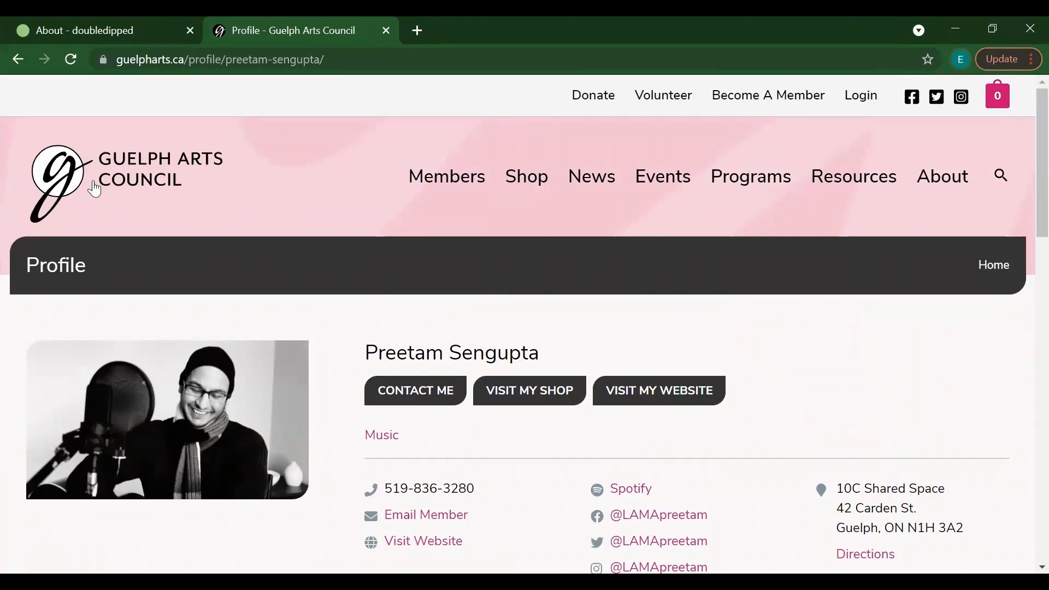
pyautogui.click(122, 183)
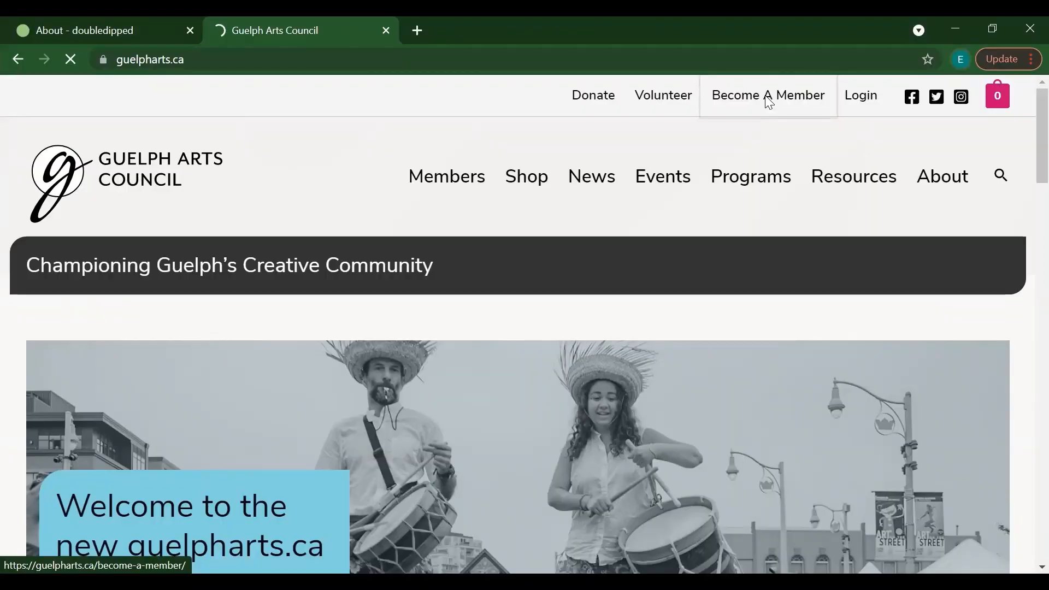
# Step: Open the Become A Member page listing Artist ($30) and Organizational ($50) memberships
pyautogui.click(766, 97)
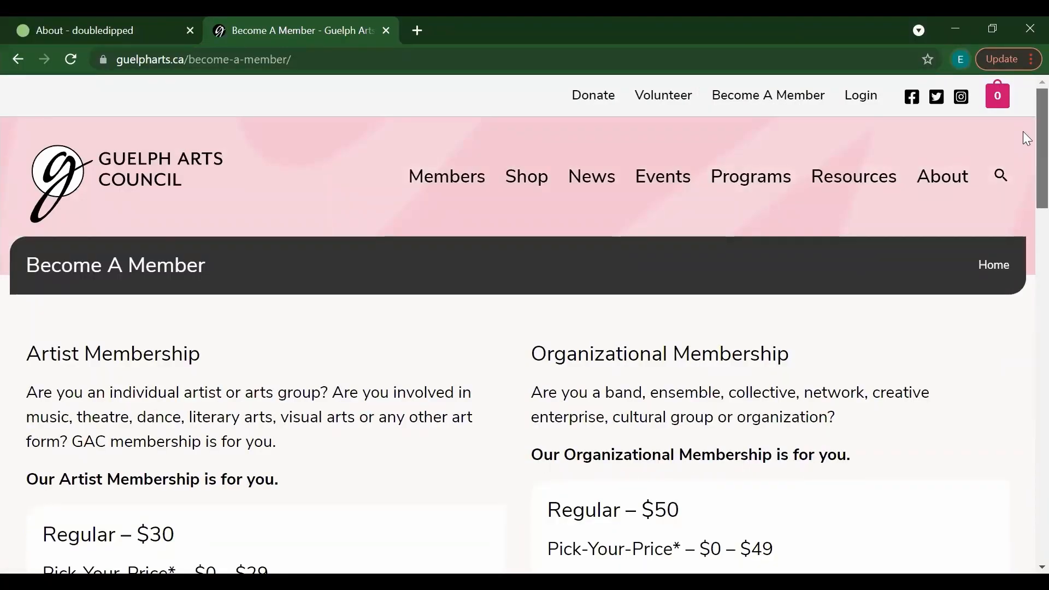
# Step: Highlight the Artist Regular $30 and Pick-Your-Price lines, then join the Artist membership
pyautogui.scroll(-3, 1027, 138)
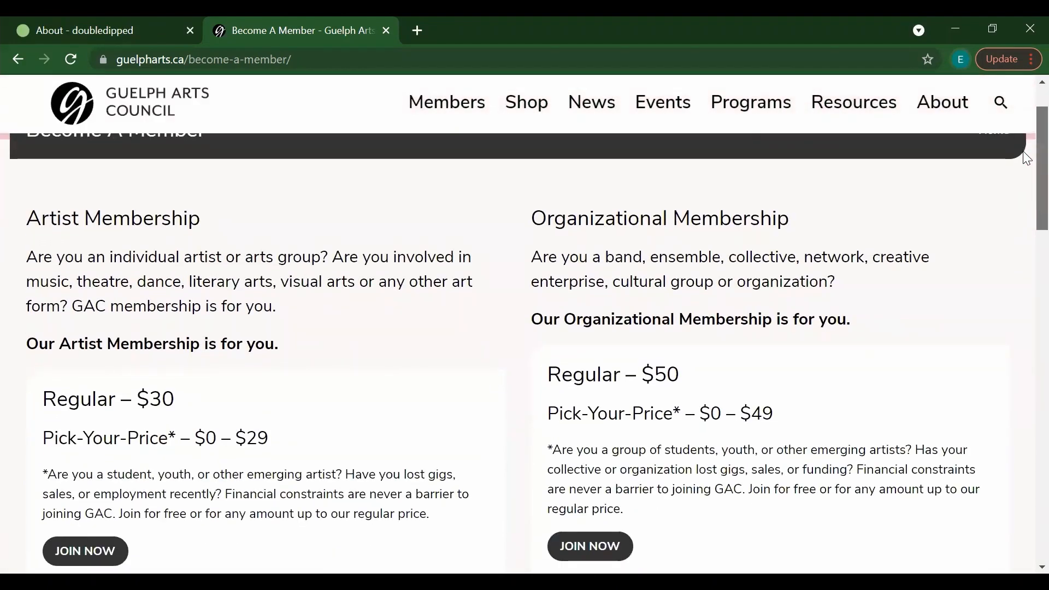
pyautogui.scroll(-2, 1027, 158)
pyautogui.moveTo(1023, 160)
pyautogui.mouseDown()
pyautogui.moveTo(1023, 151)
pyautogui.moveTo(1022, 164)
pyautogui.mouseUp()
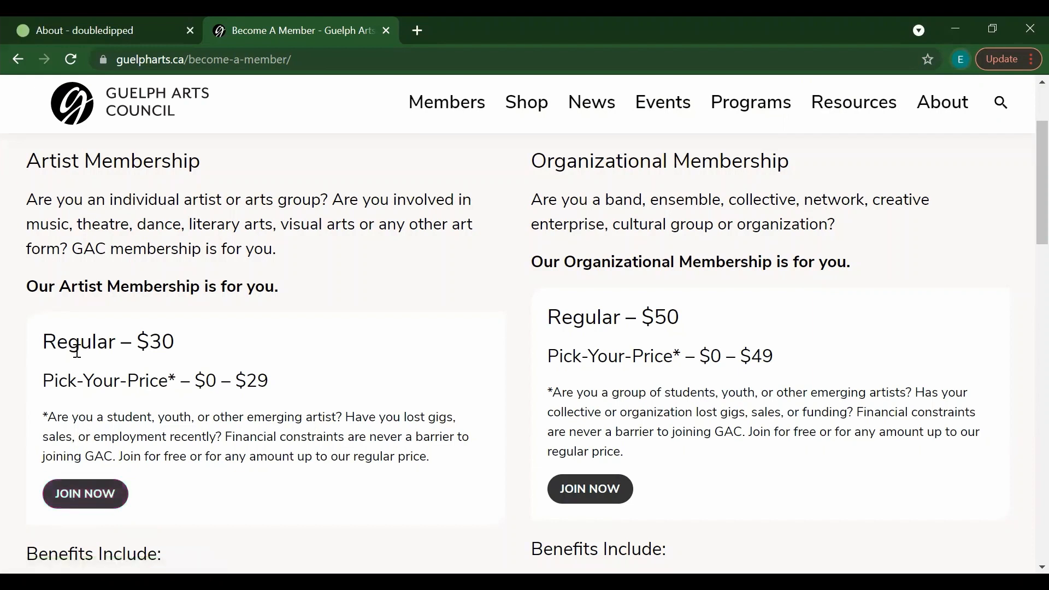
pyautogui.moveTo(44, 343); pyautogui.dragTo(181, 361)
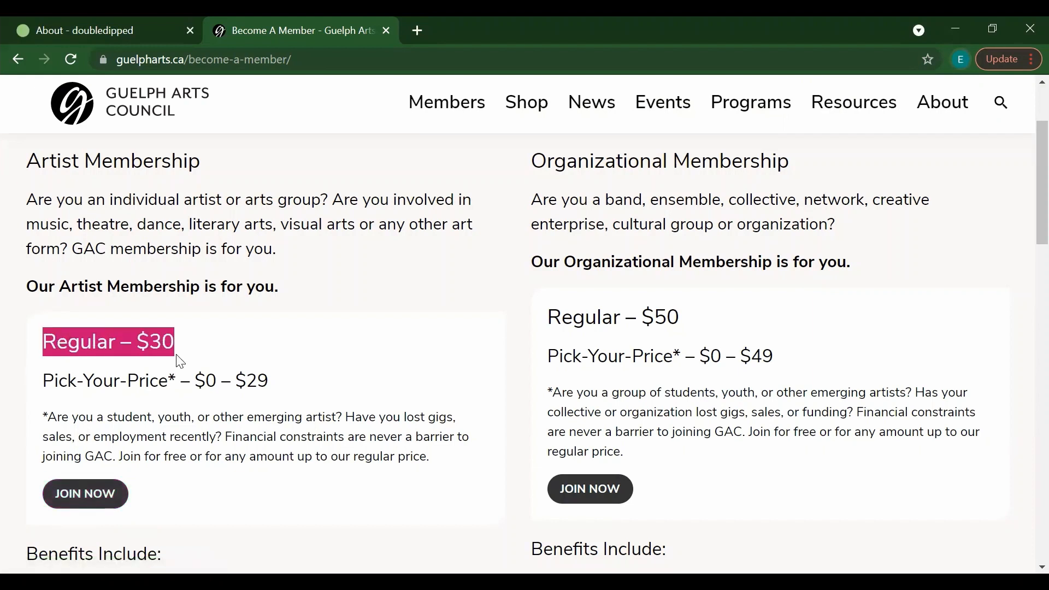
pyautogui.click(184, 380)
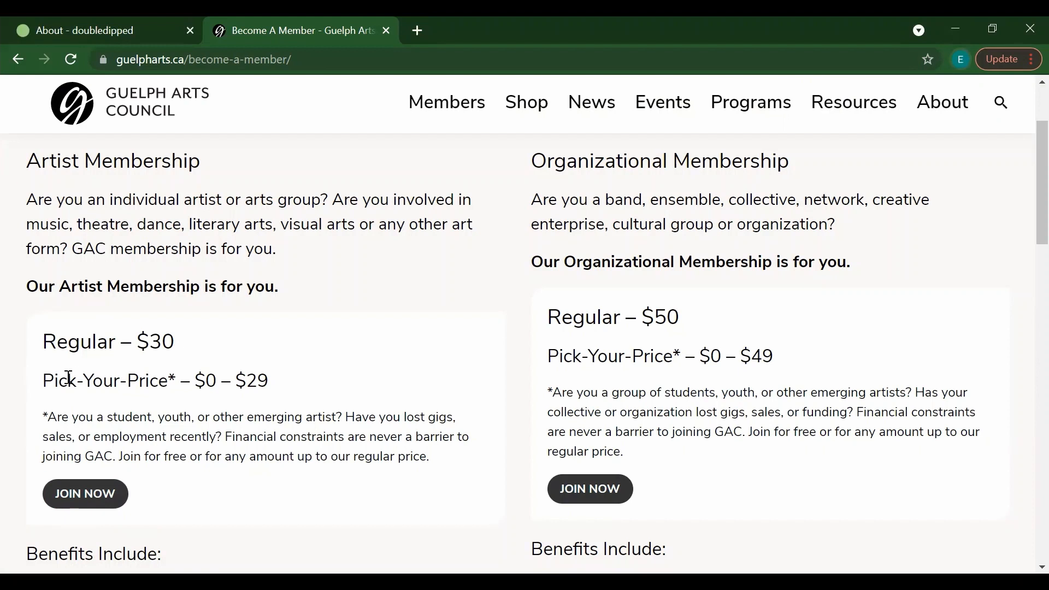
pyautogui.moveTo(42, 382); pyautogui.dragTo(269, 379)
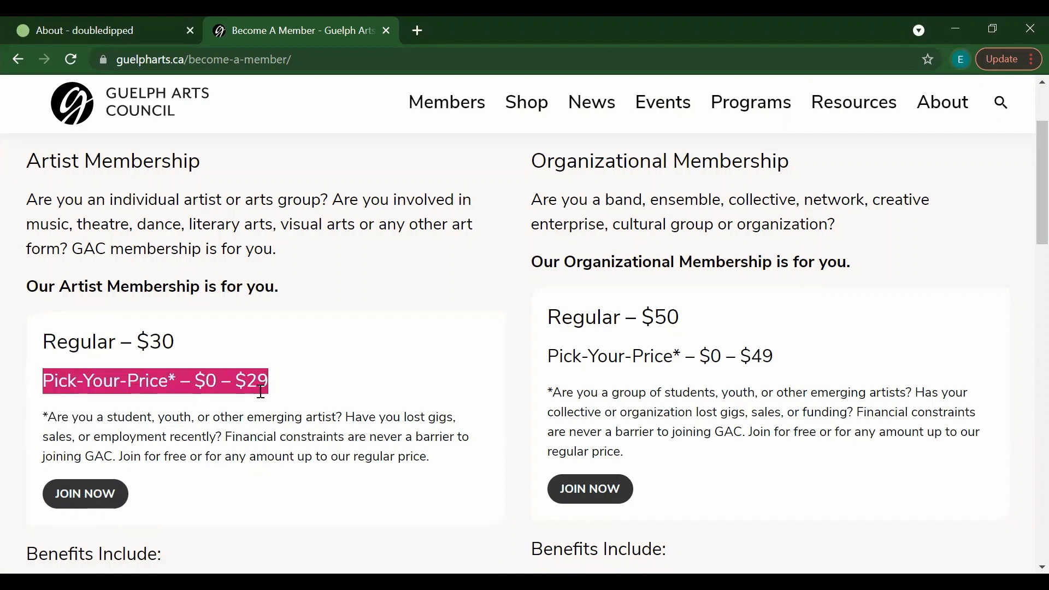
pyautogui.click(261, 392)
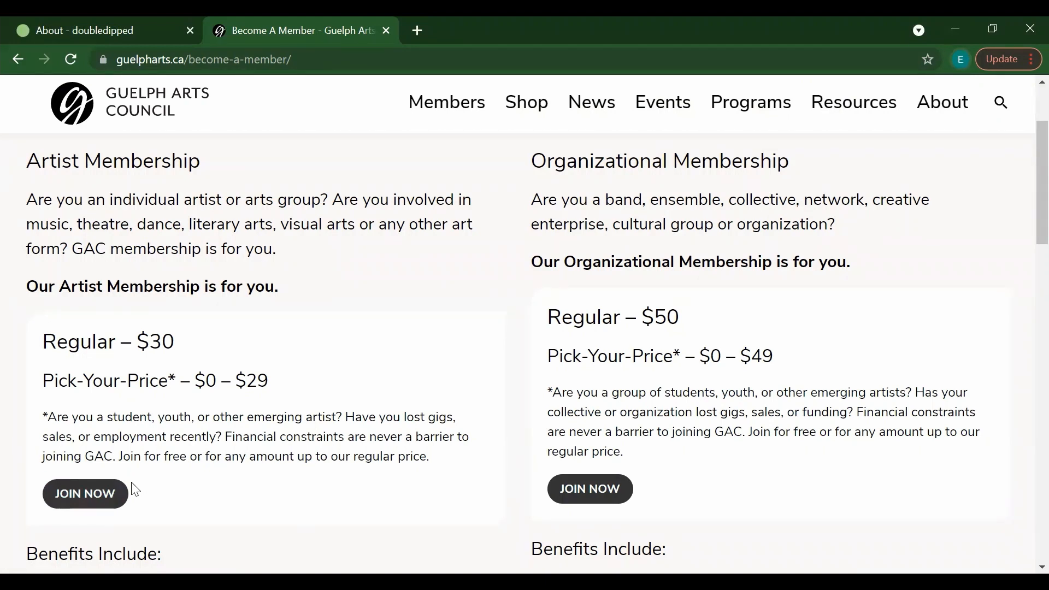
pyautogui.click(91, 501)
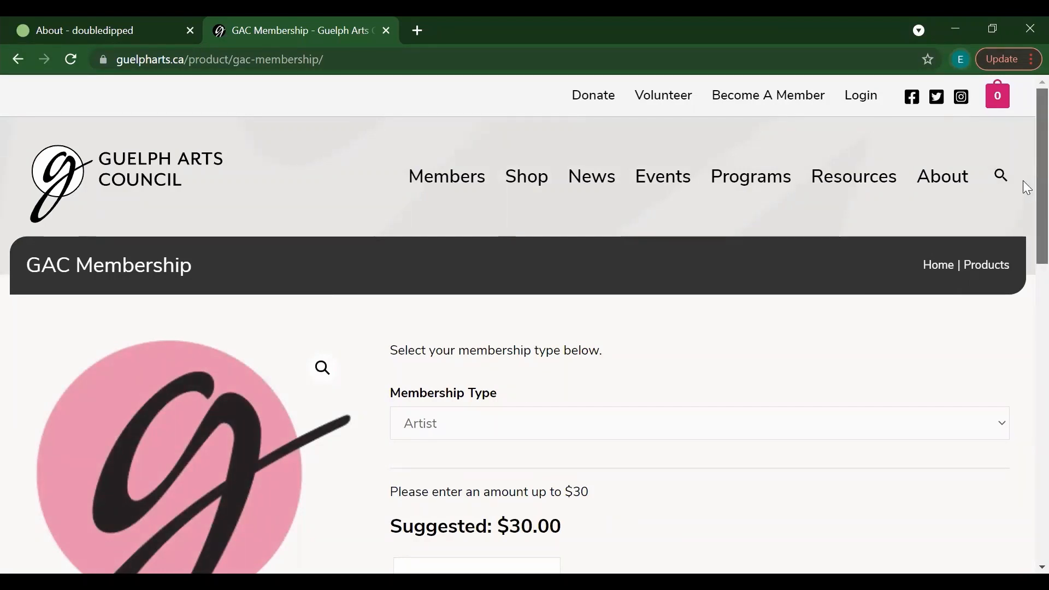
# Step: Add the GAC Membership with type Artist and amount 0 to the cart
pyautogui.scroll(-3, 1027, 188)
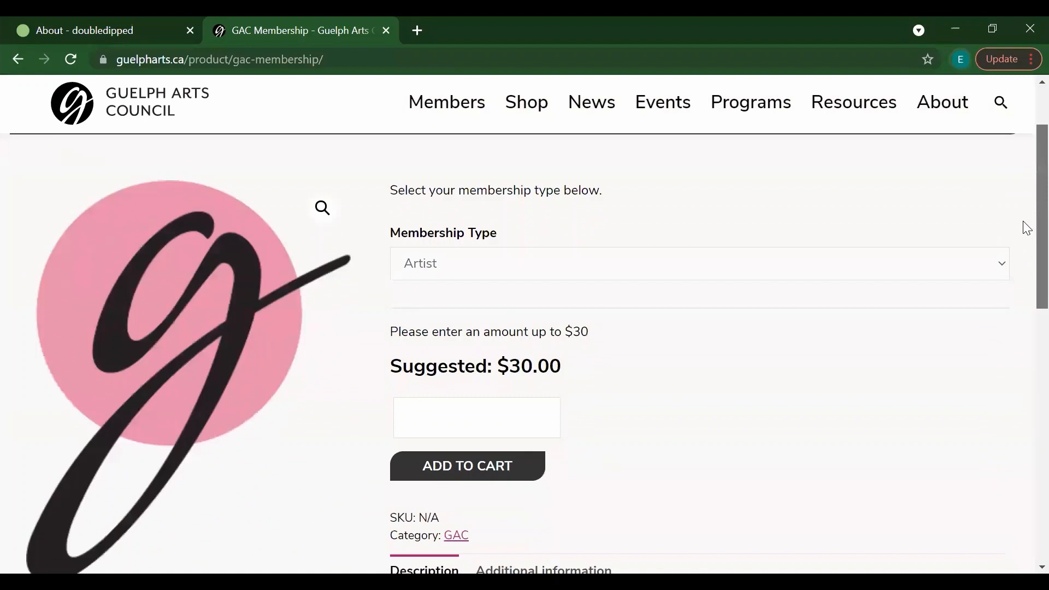
pyautogui.scroll(-1, 1024, 230)
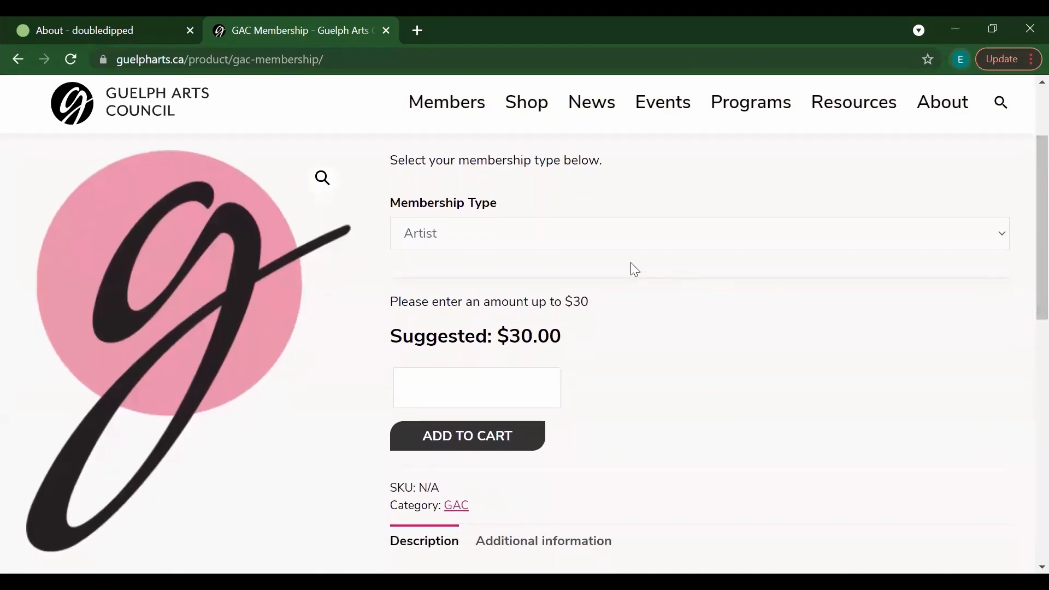
pyautogui.click(451, 243)
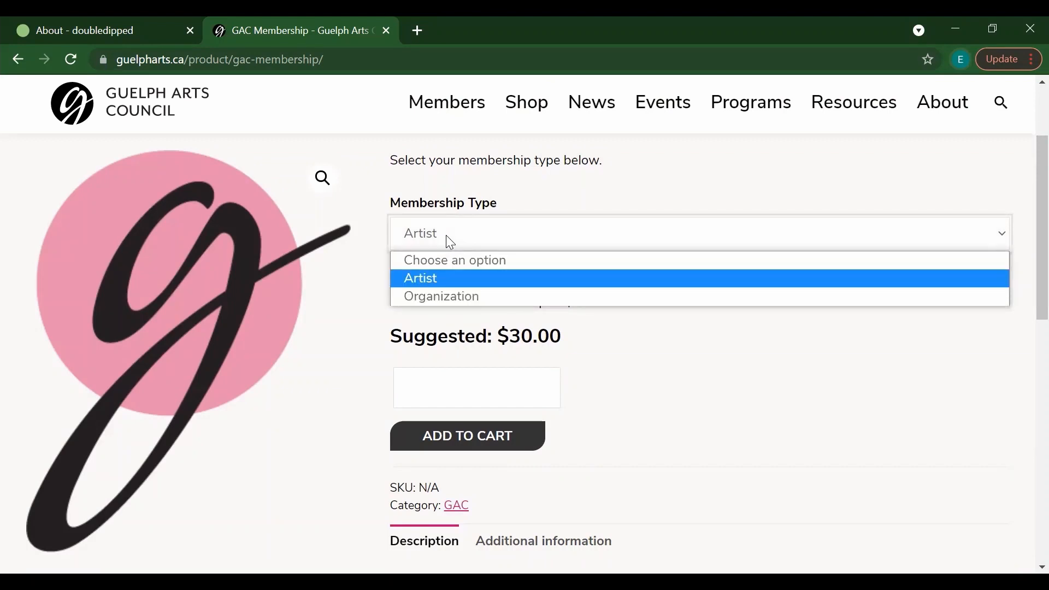
pyautogui.click(450, 242)
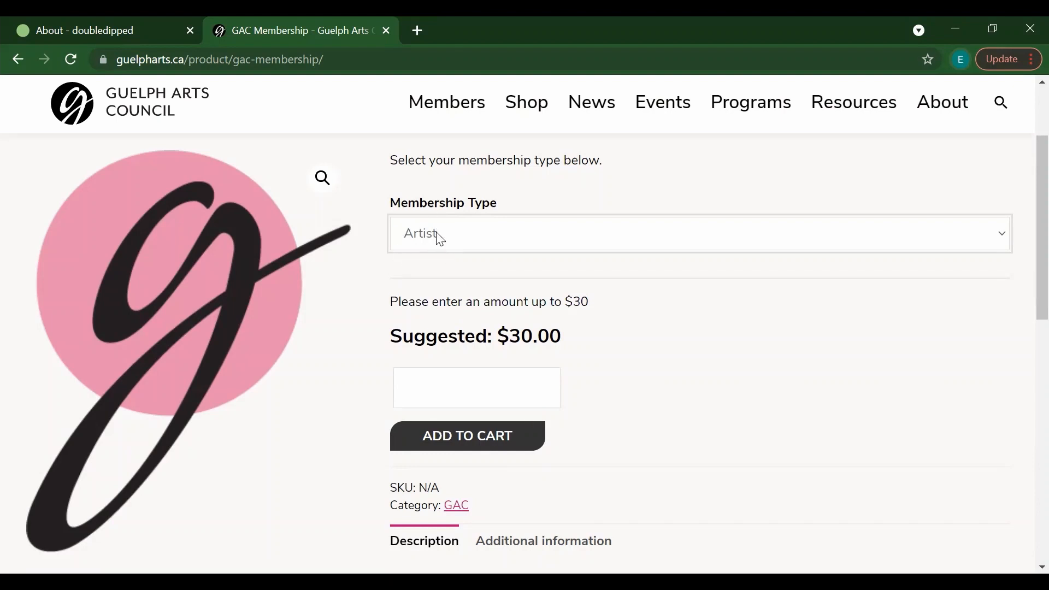
pyautogui.click(441, 239)
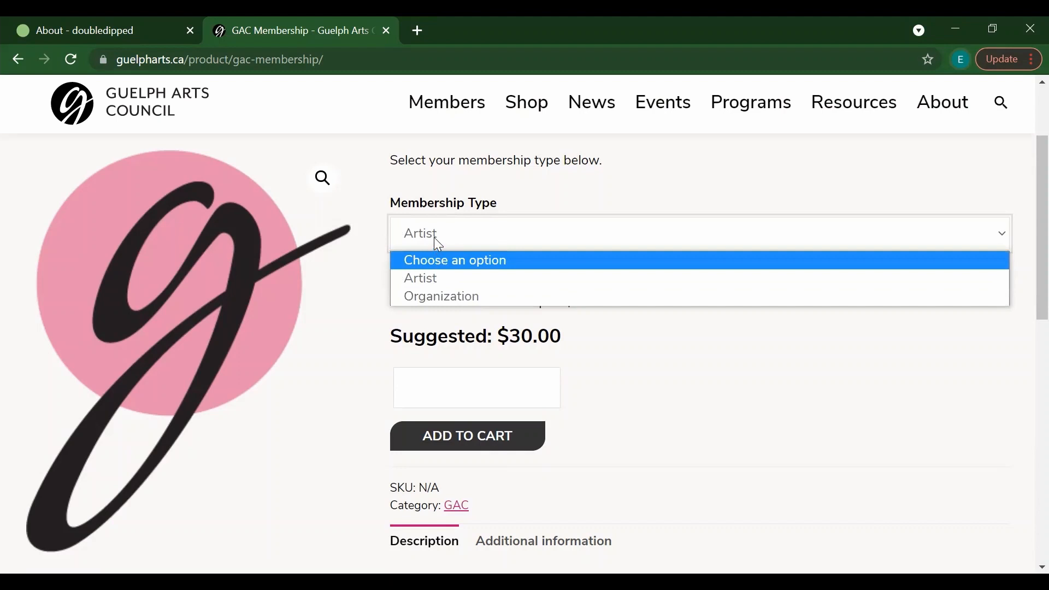
pyautogui.click(423, 278)
pyautogui.click(455, 389)
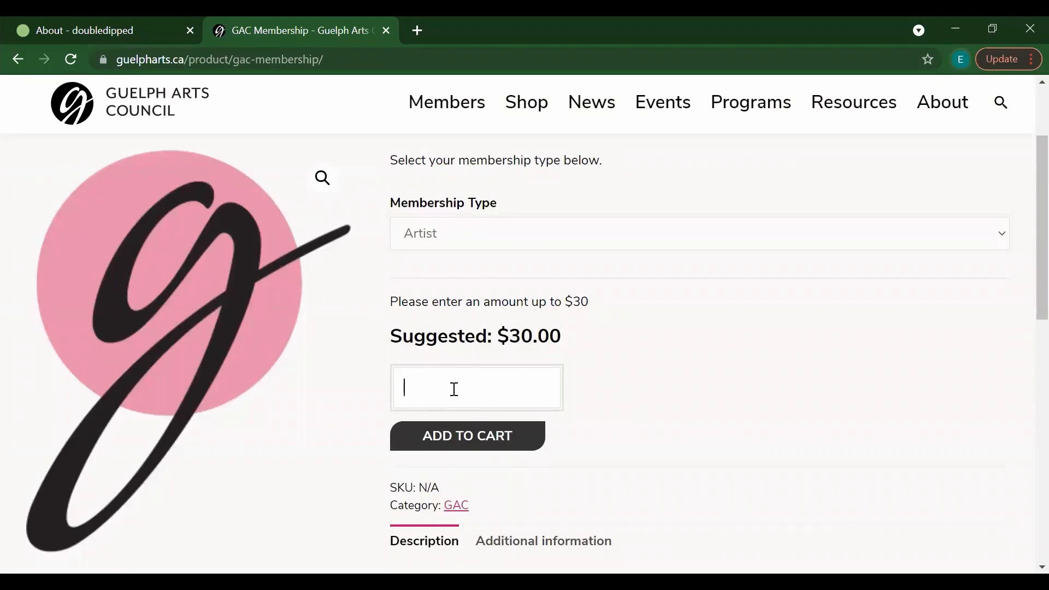
pyautogui.write('0')
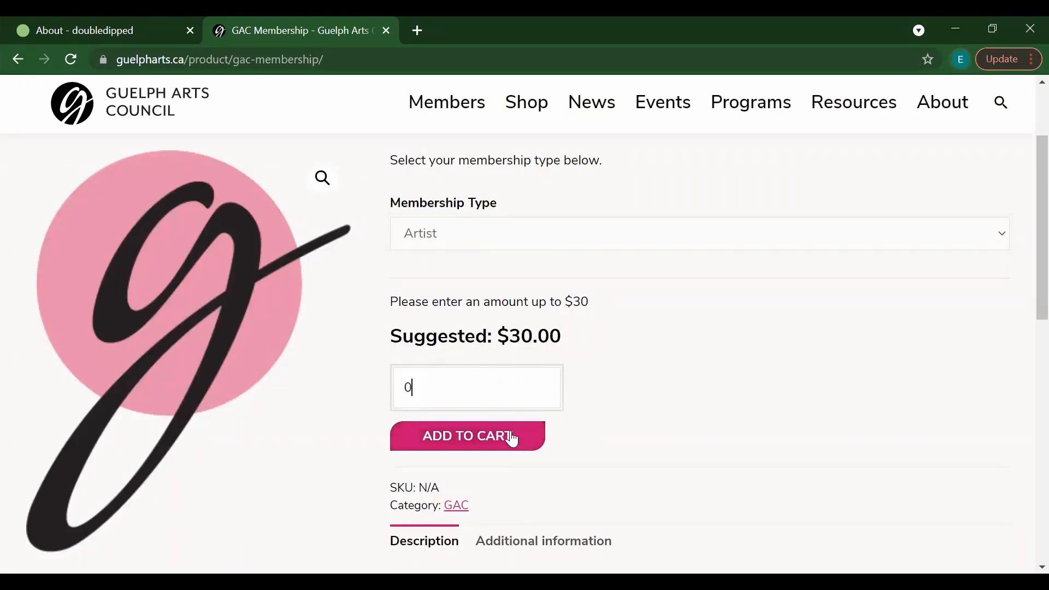
pyautogui.click(454, 444)
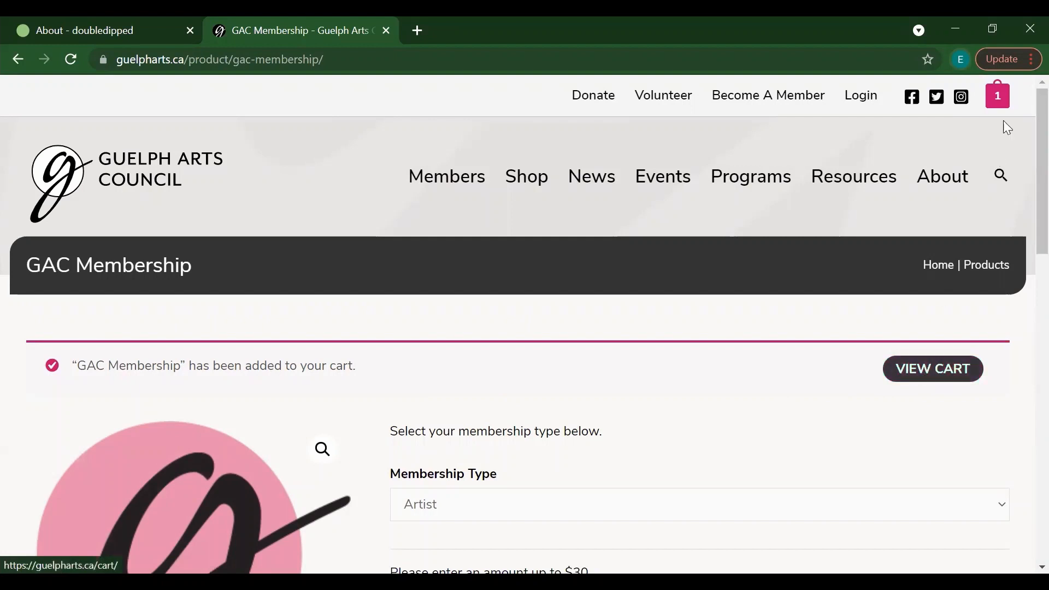
pyautogui.moveTo(1003, 106)
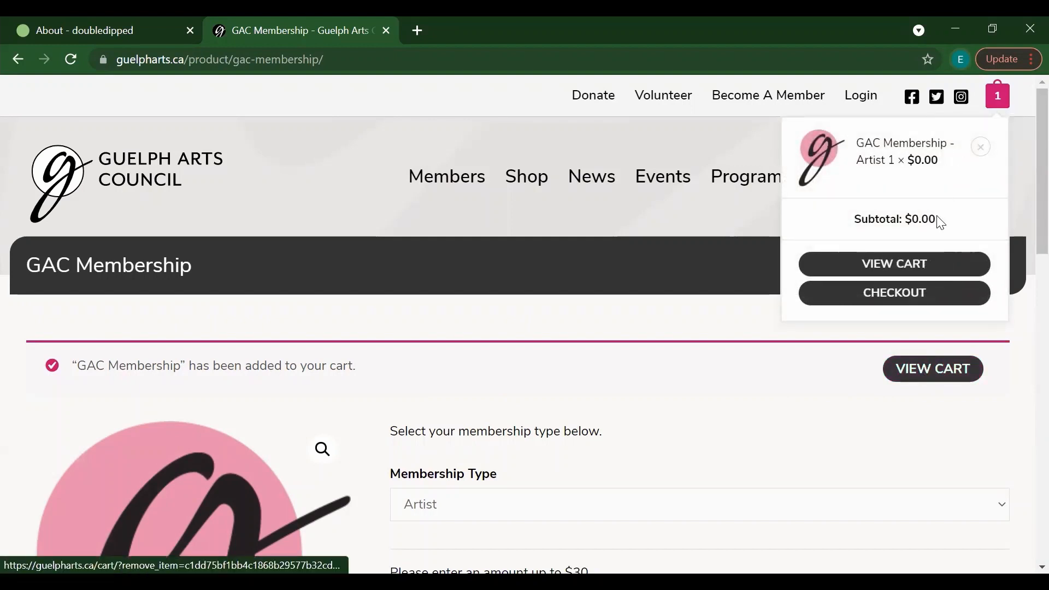
# Step: Open the full cart page holding GAC Membership - Artist
pyautogui.click(911, 274)
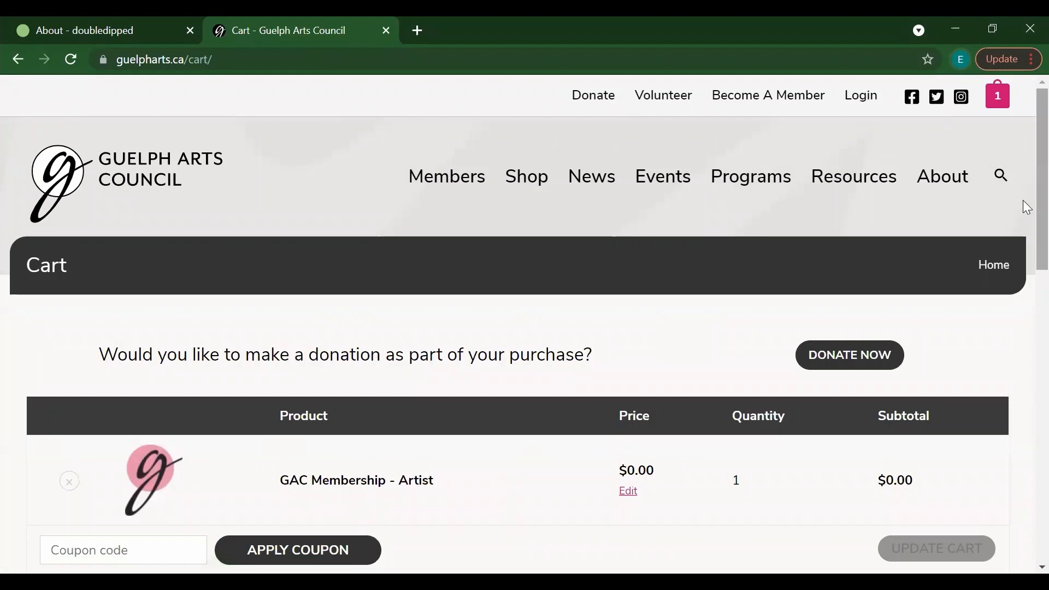
pyautogui.scroll(-5, 1027, 218)
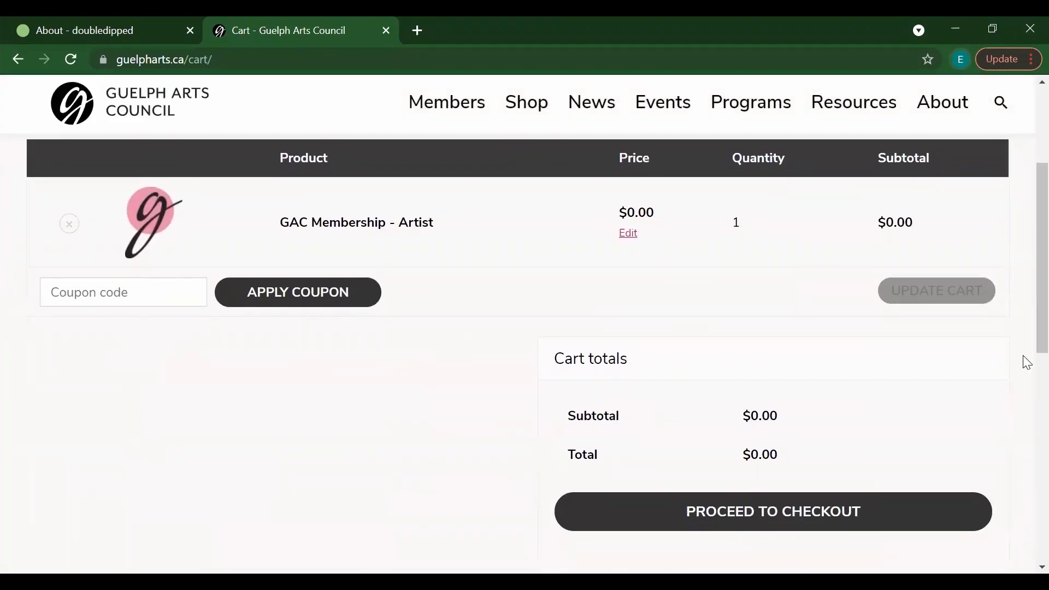
pyautogui.moveTo(1037, 316); pyautogui.dragTo(1036, 319)
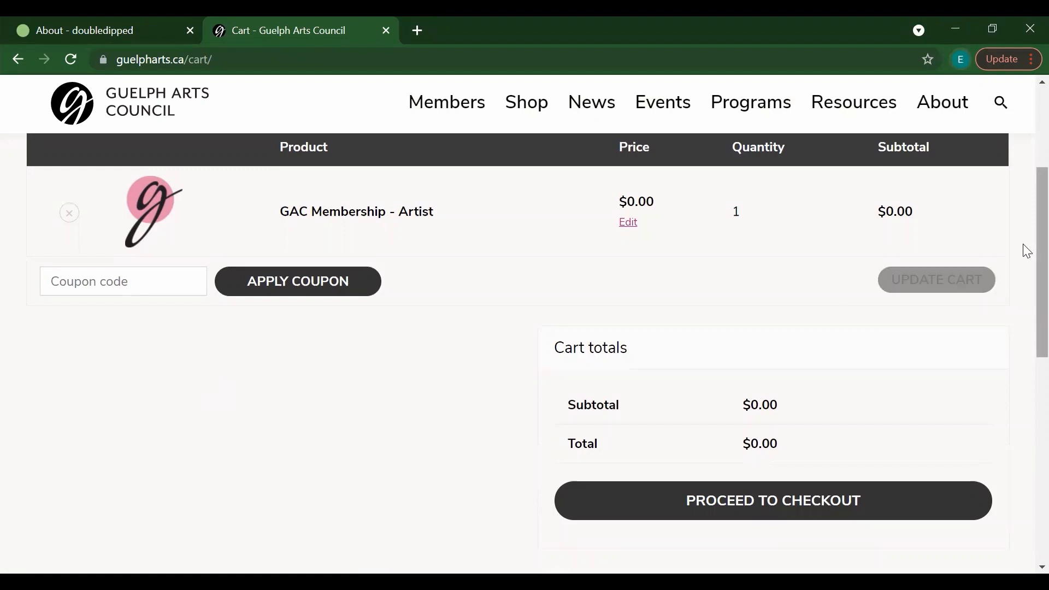
pyautogui.scroll(-1, 1026, 284)
pyautogui.scroll(2, 1023, 229)
pyautogui.scroll(-1, 1024, 237)
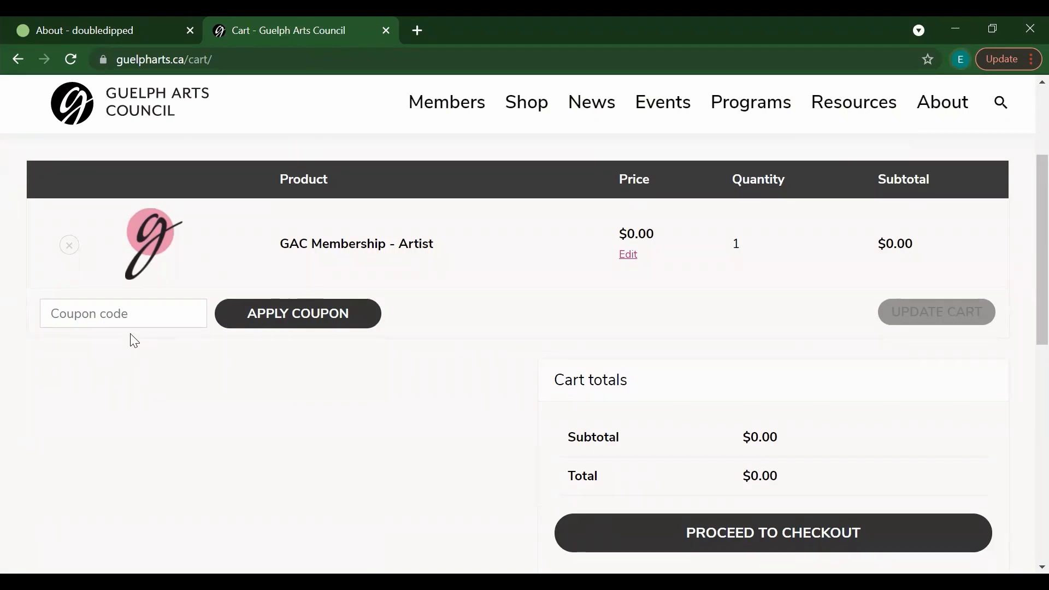
# Step: Leave the coupon code empty and proceed to checkout
pyautogui.click(130, 313)
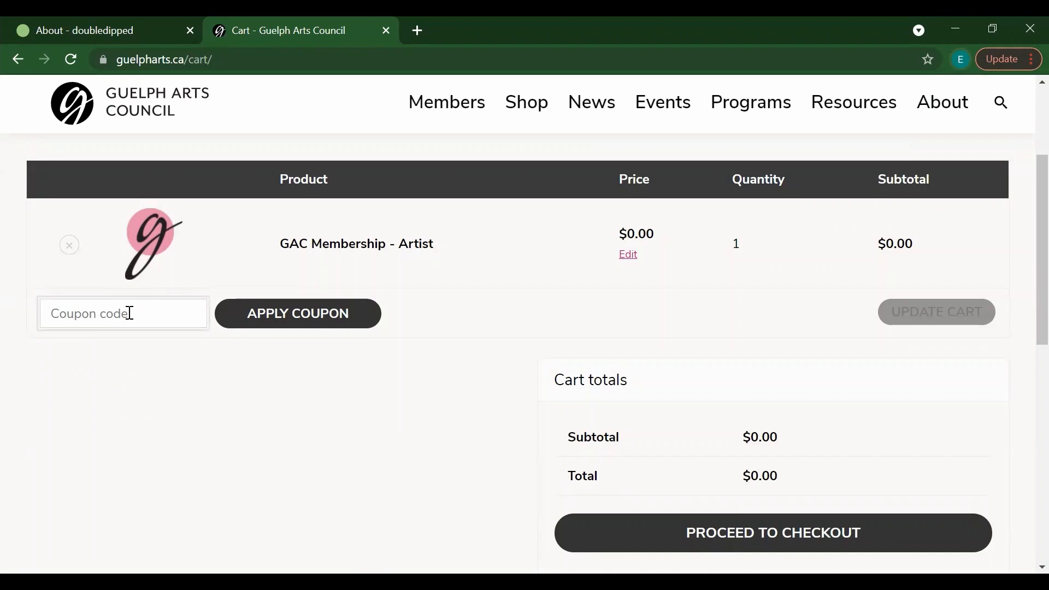
pyautogui.click(178, 361)
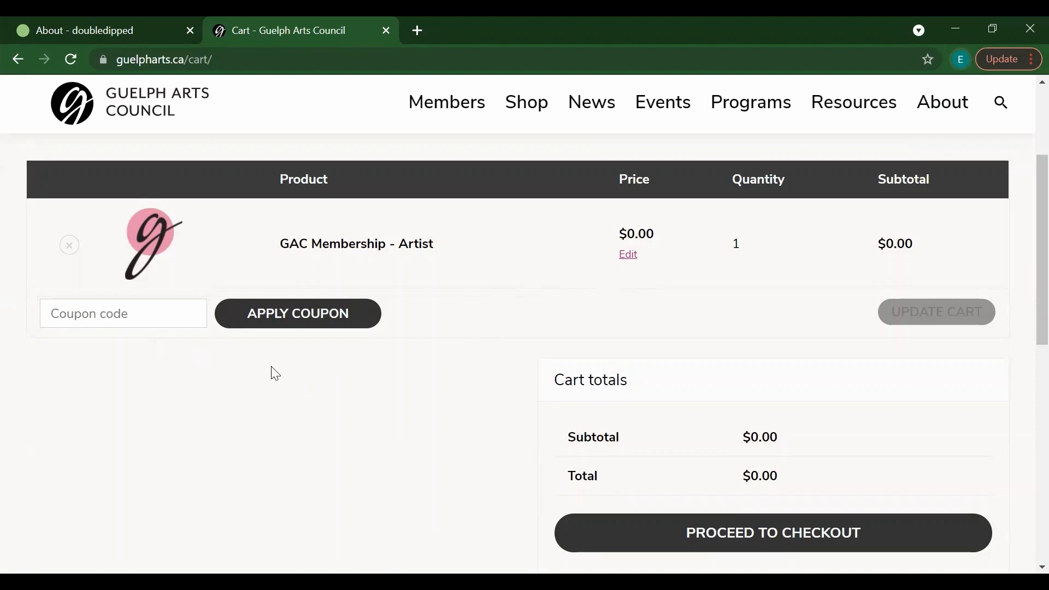
pyautogui.scroll(-1, 1026, 250)
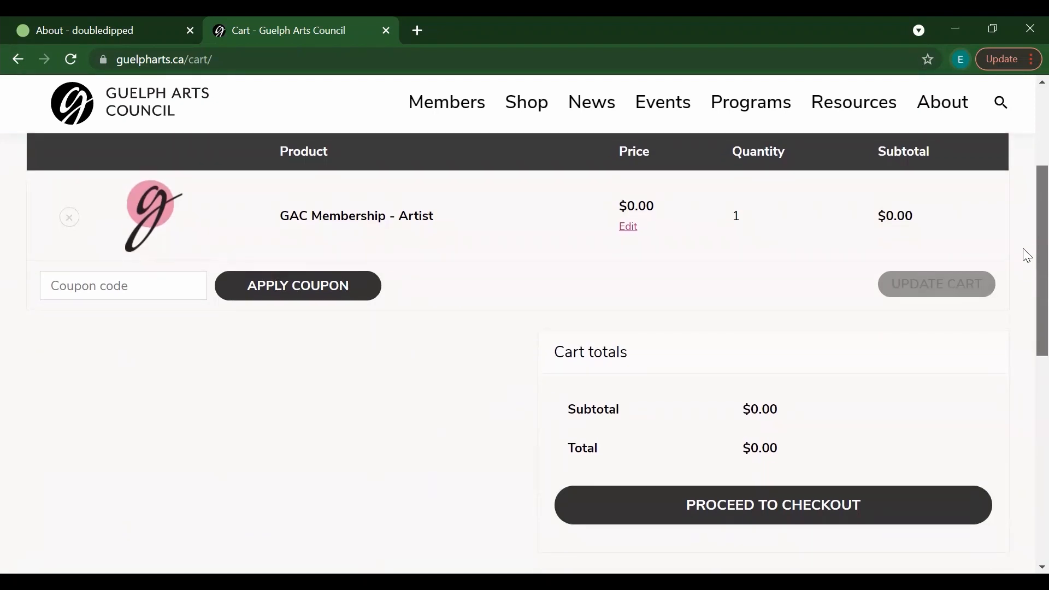
pyautogui.scroll(-1, 1024, 265)
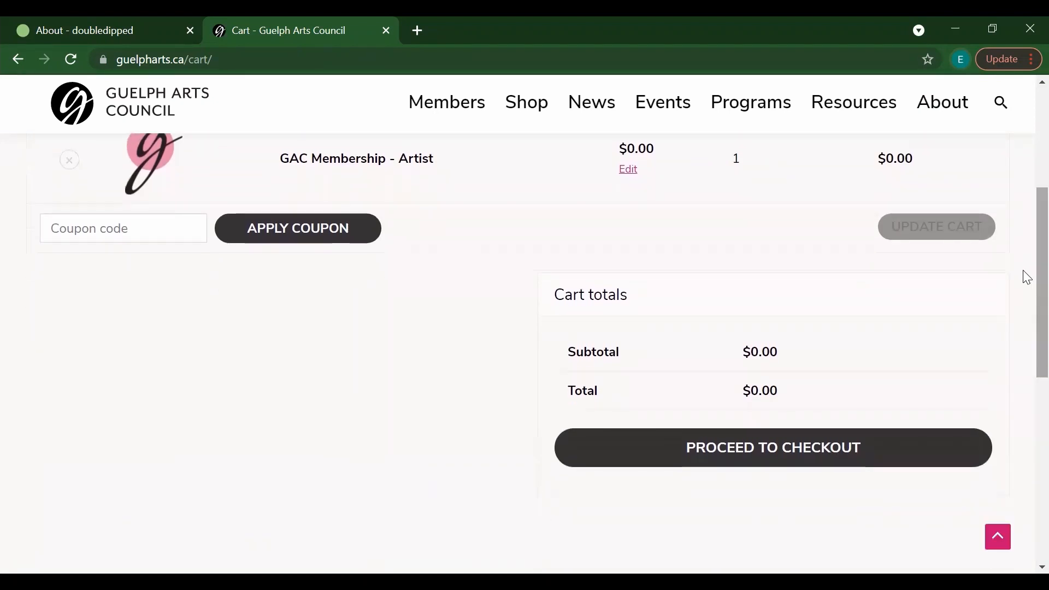
pyautogui.click(772, 455)
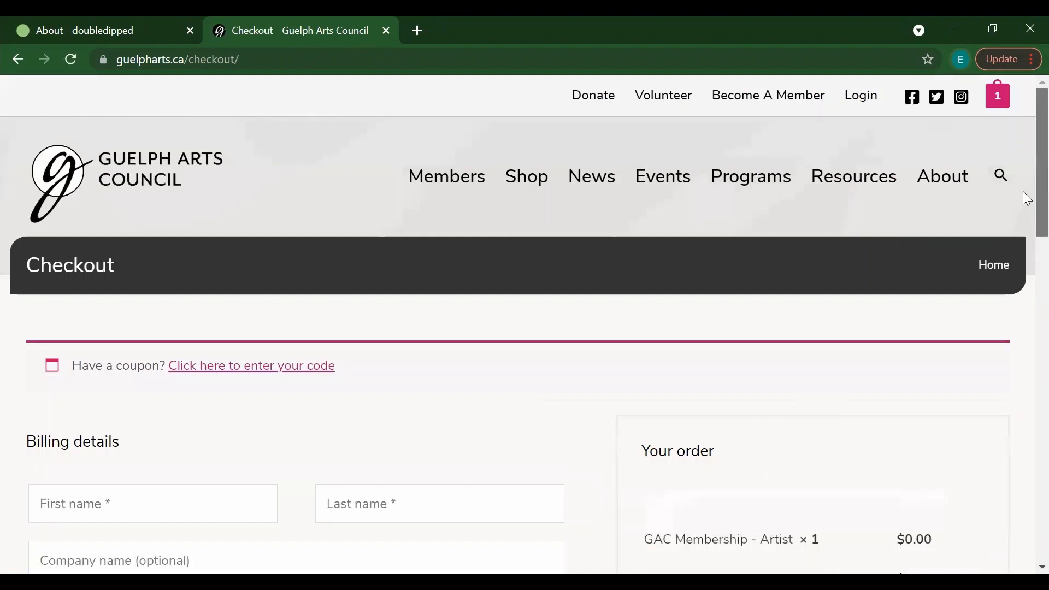
# Step: Enter the buyer's first and last name in the billing details, skipping company name
pyautogui.scroll(-4, 1026, 198)
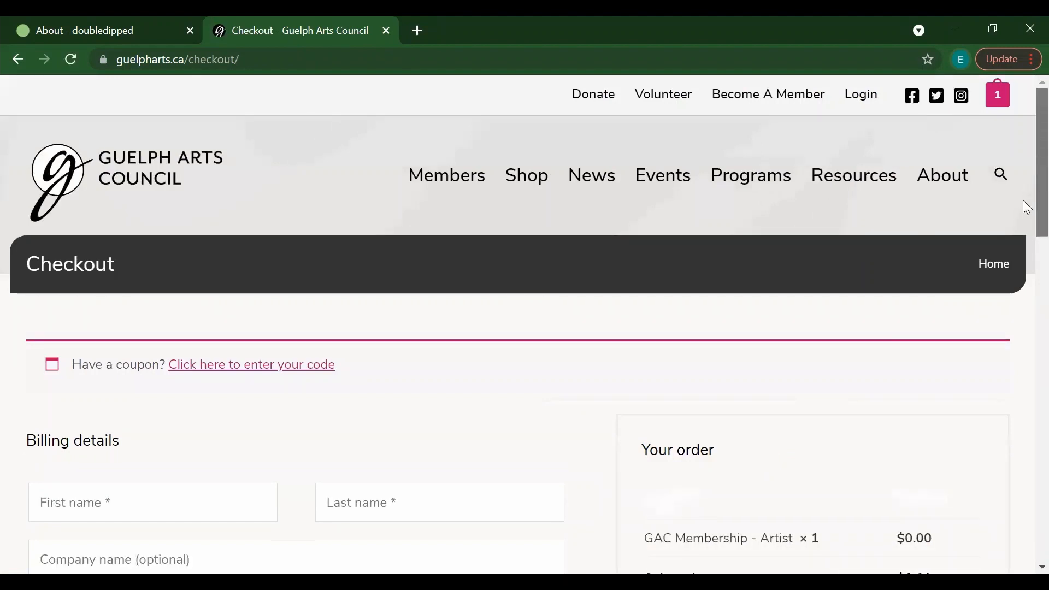
pyautogui.scroll(-2, 1027, 244)
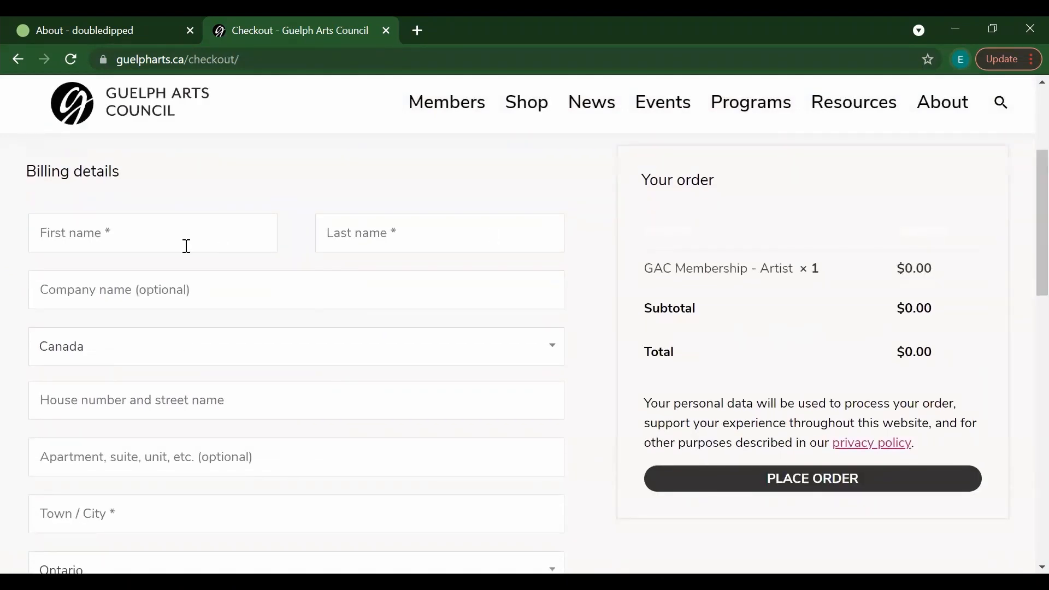
pyautogui.click(118, 233)
pyautogui.press('Tab')
pyautogui.press('Tab')
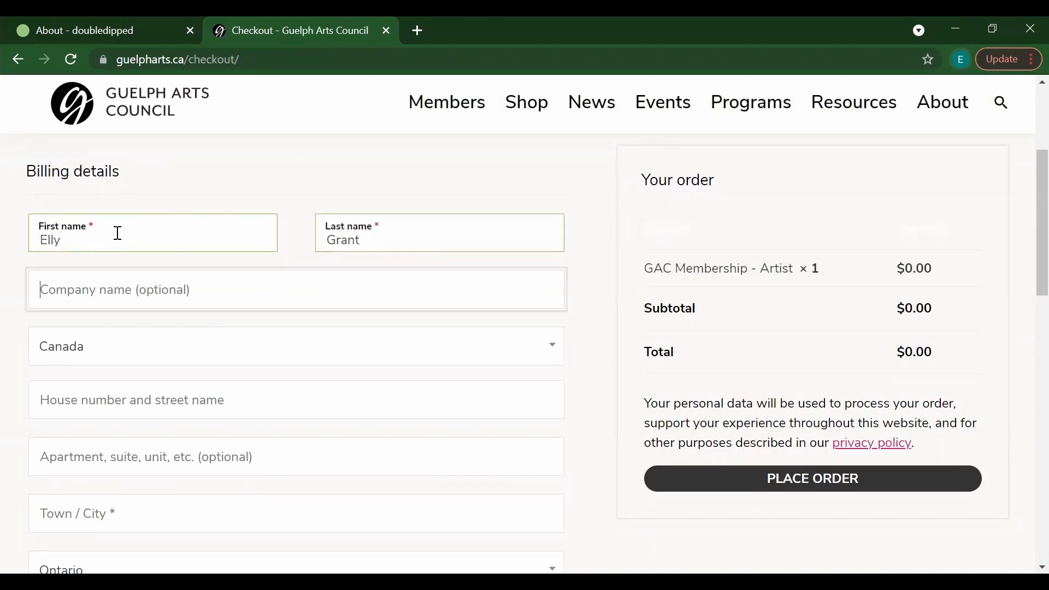
pyautogui.press('Tab')
# Step: Fill in the street address, city, postal code, phone and e-mail, and subscribe to the newsletter
pyautogui.press('Tab')
pyautogui.press('Tab')
pyautogui.press('Tab')
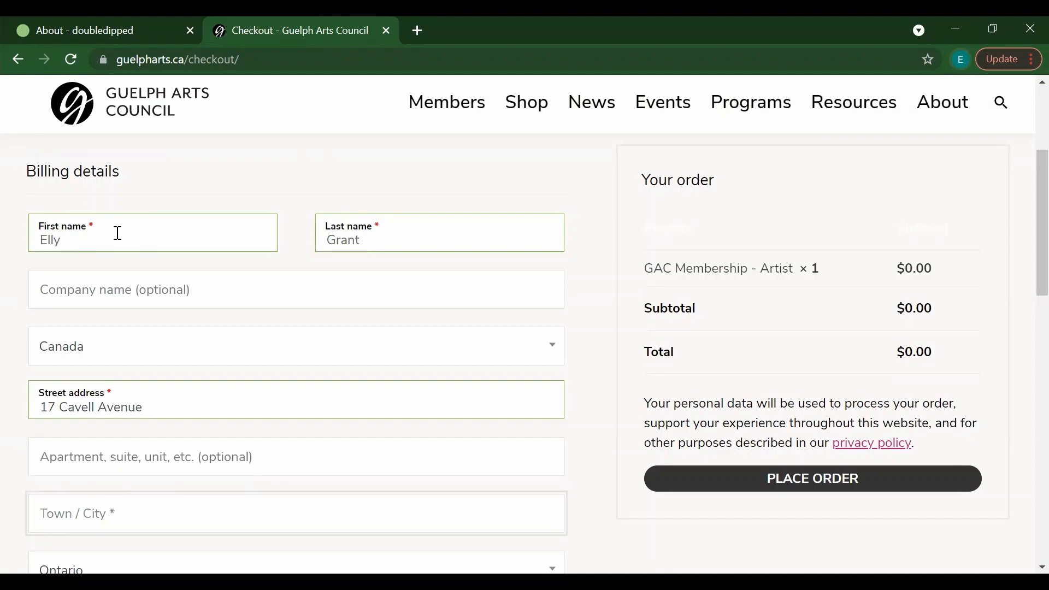
pyautogui.write('Guelph')
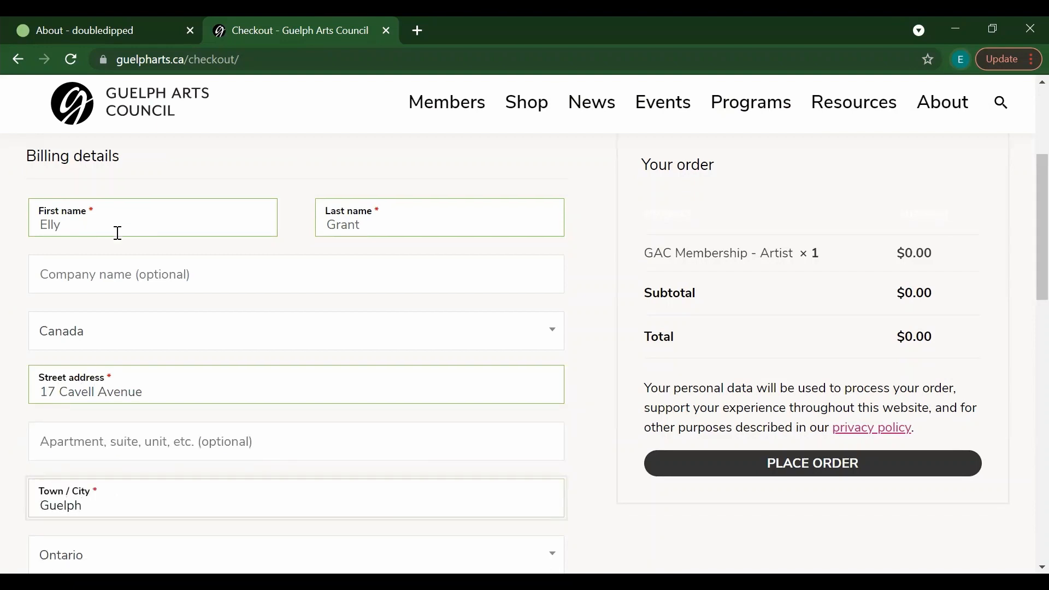
pyautogui.press('Tab')
pyautogui.press('Tab')
pyautogui.write('N1')
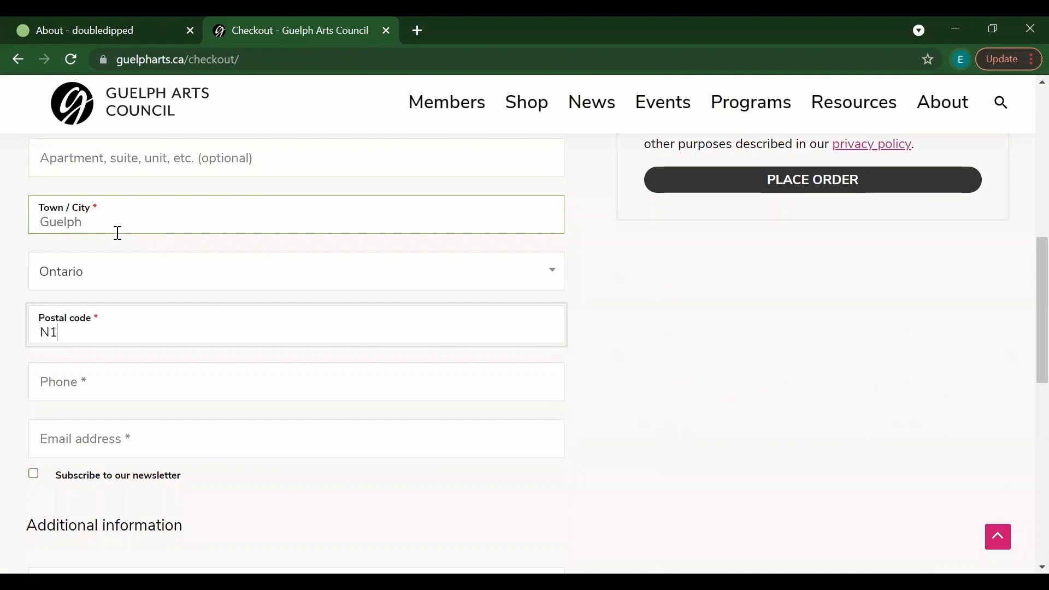
pyautogui.write('H1Y5')
pyautogui.press('BackSpace')
pyautogui.write('4')
pyautogui.press('Tab')
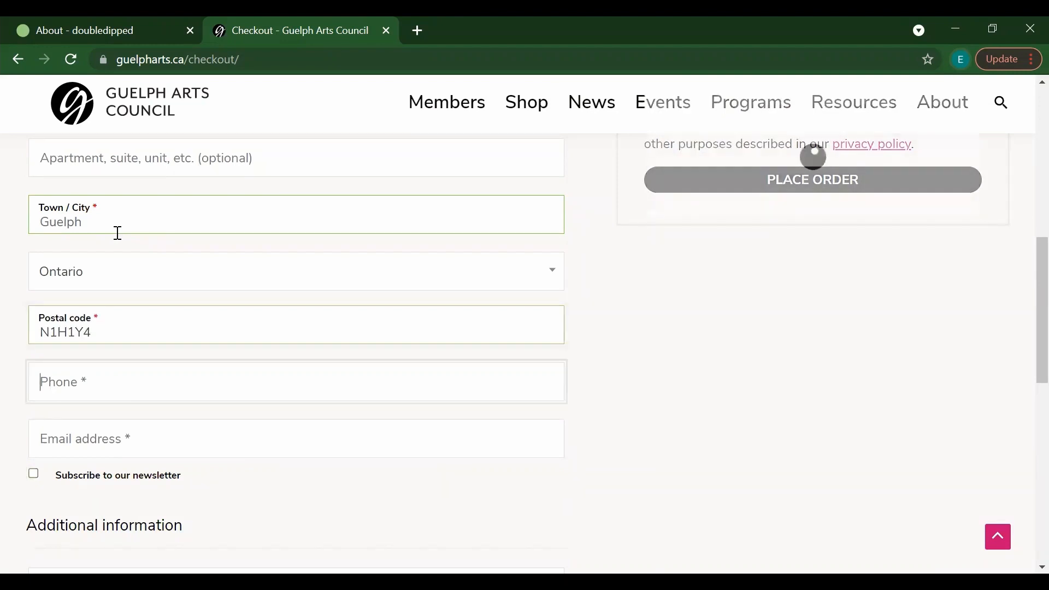
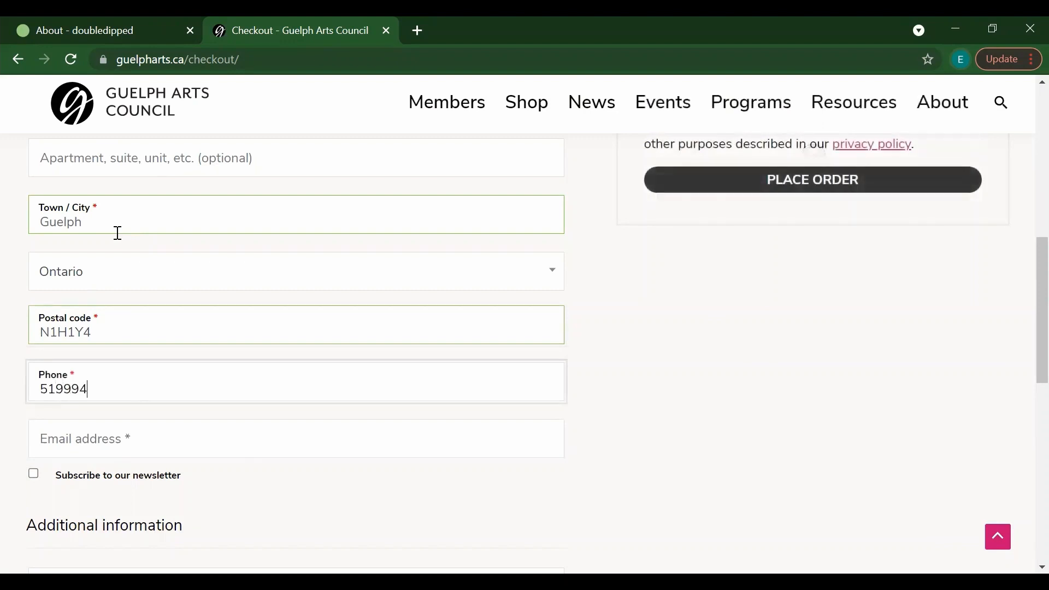
pyautogui.press('Tab')
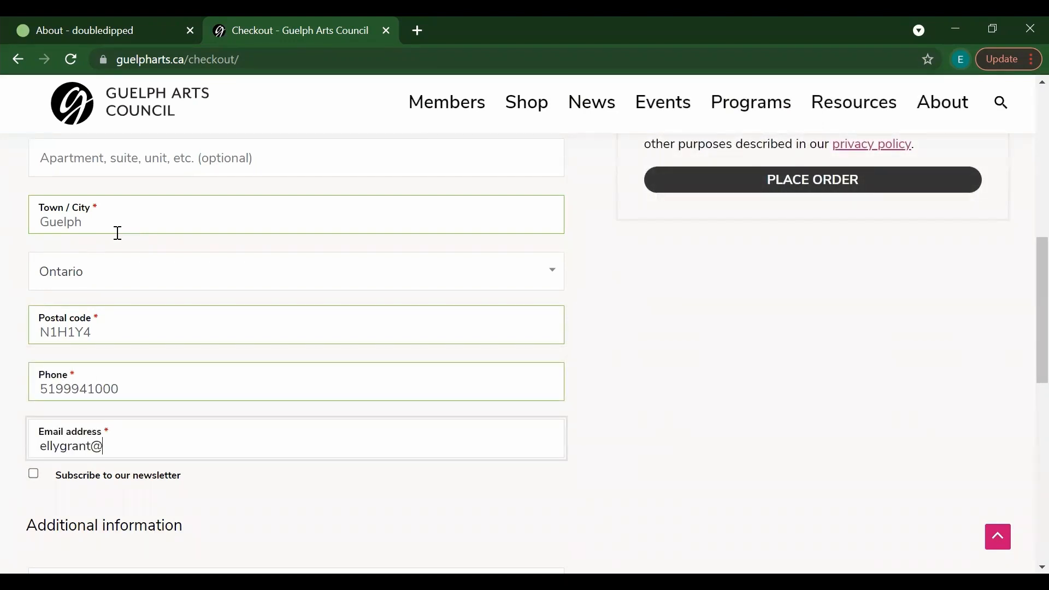
pyautogui.click(35, 475)
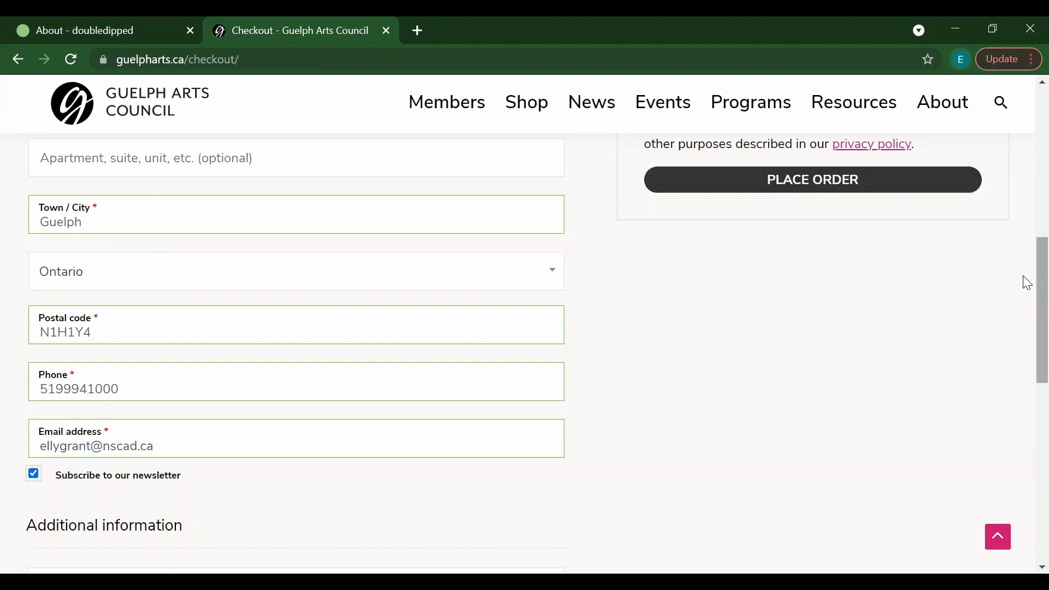
pyautogui.moveTo(1027, 283); pyautogui.dragTo(1023, 192)
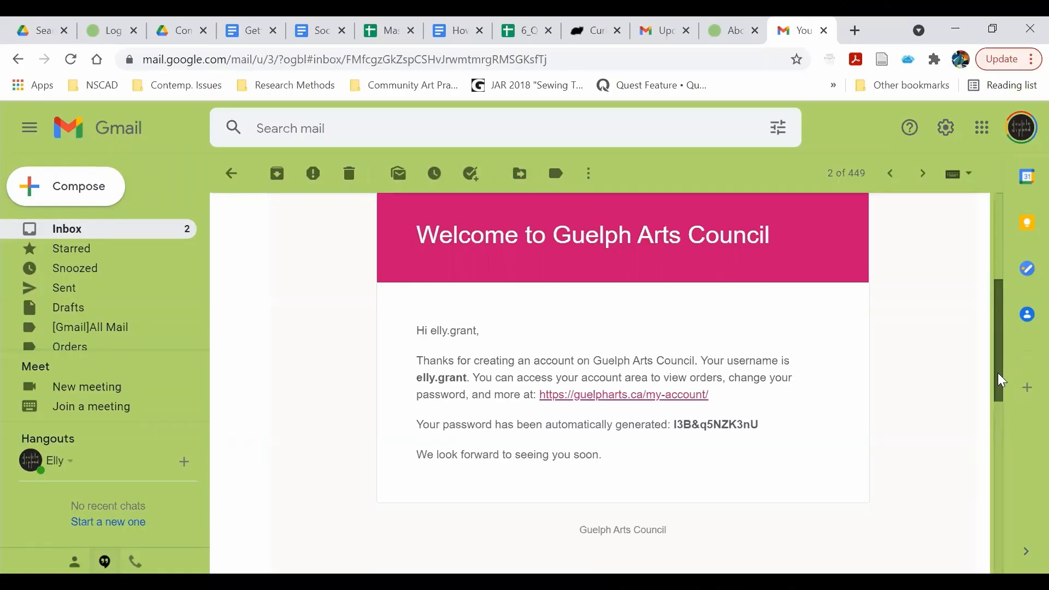
# Step: View the Guelph Arts Council welcome e-mail in Gmail with the new account details
pyautogui.scroll(1, 999, 376)
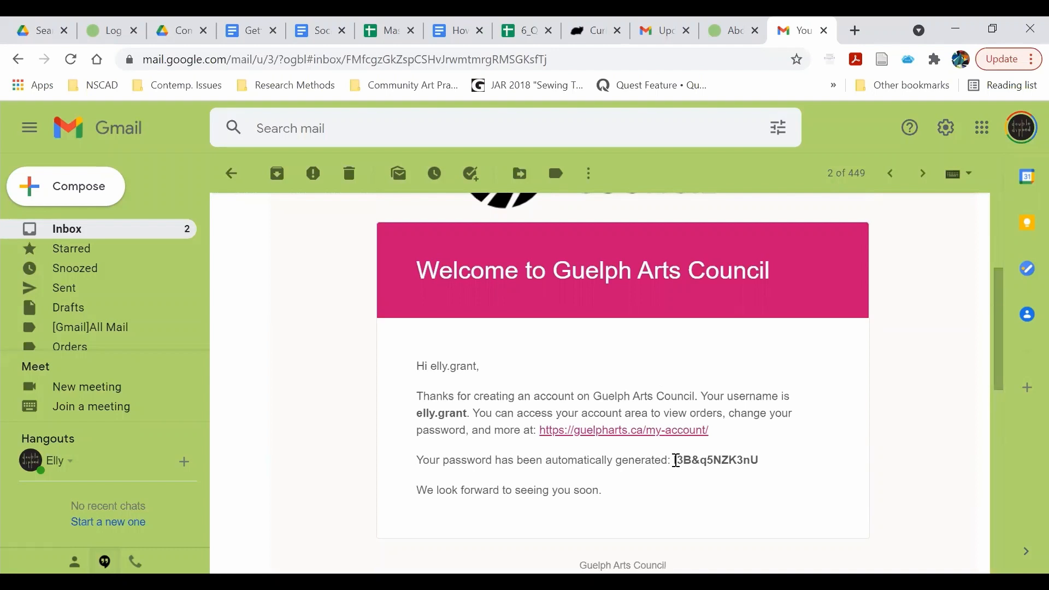
# Step: Select the automatically generated password in the welcome e-mail
pyautogui.moveTo(676, 460); pyautogui.dragTo(763, 465)
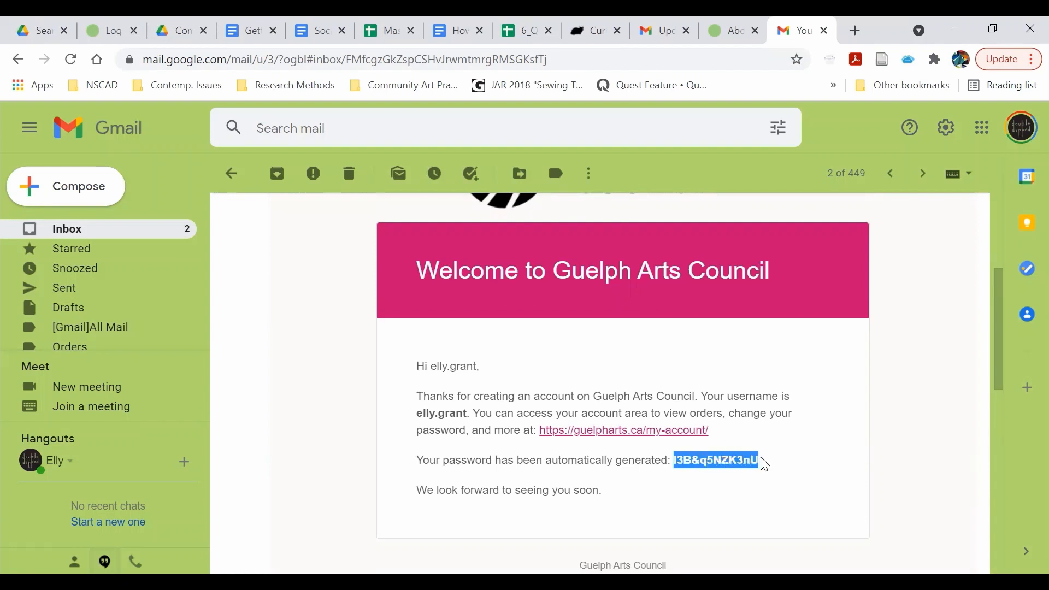
pyautogui.moveTo(999, 341); pyautogui.dragTo(1006, 268)
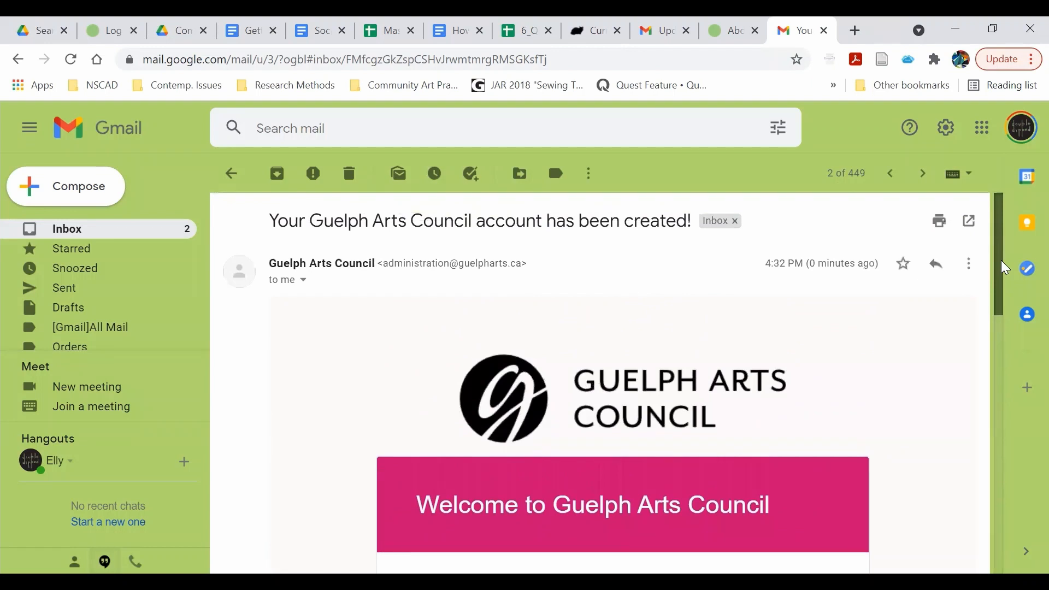
# Step: Scroll the account-created e-mail back to its header
pyautogui.moveTo(1005, 267); pyautogui.dragTo(1000, 359)
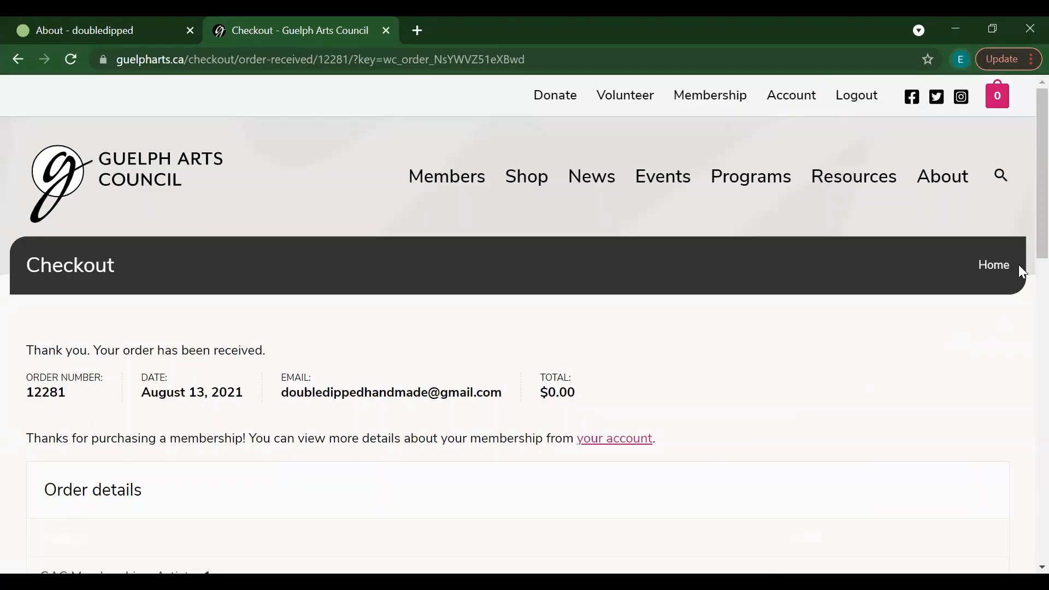
# Step: Review the $0.00 membership order confirmation, then go to the Account page
pyautogui.scroll(-1, 1022, 232)
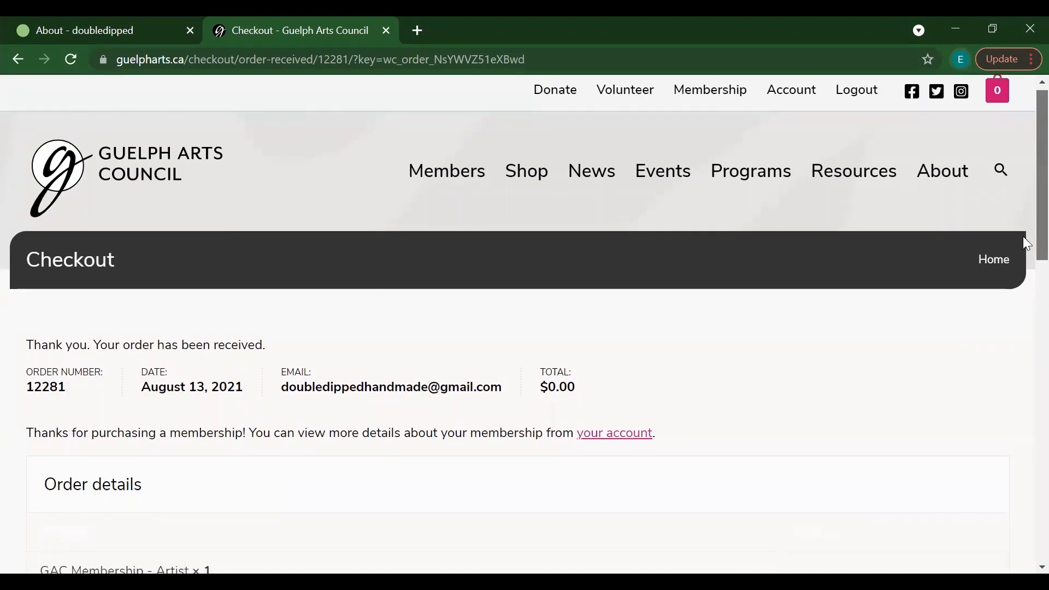
pyautogui.scroll(1, 1024, 230)
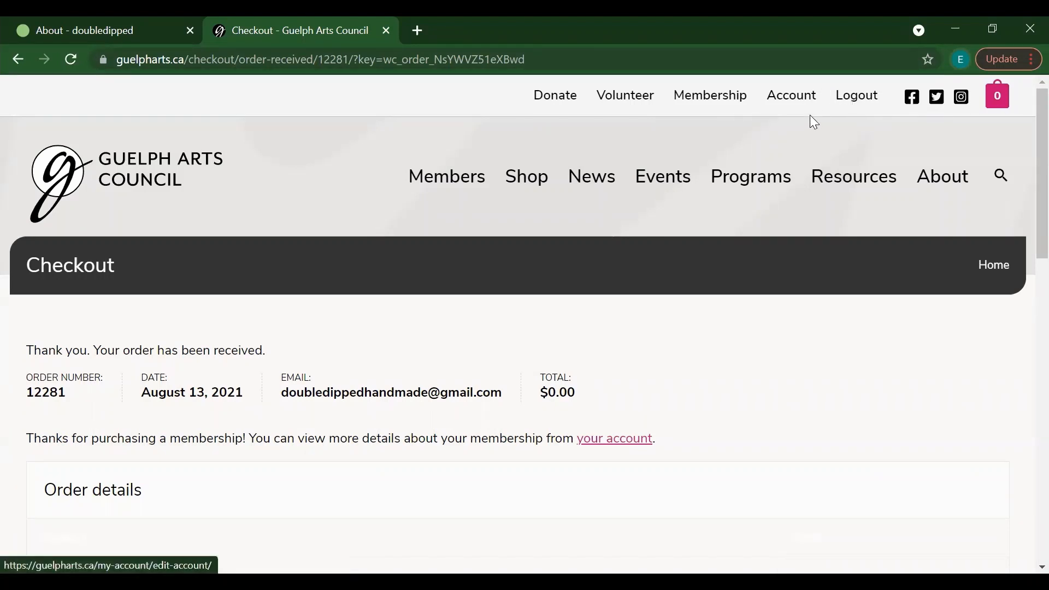
pyautogui.click(797, 105)
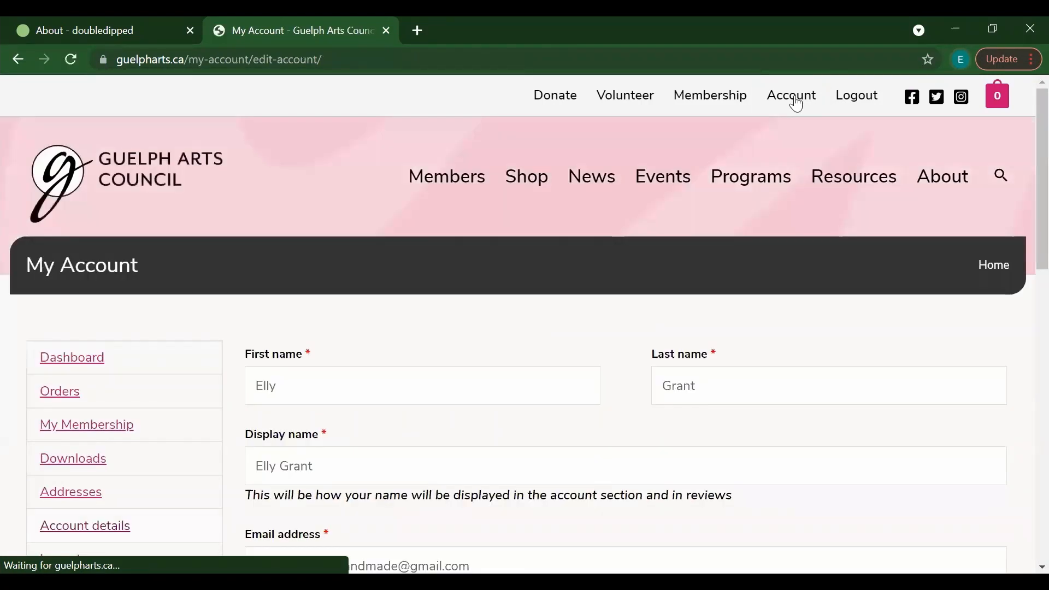
# Step: Enter the current account password in the password-change section
pyautogui.moveTo(950, 257)
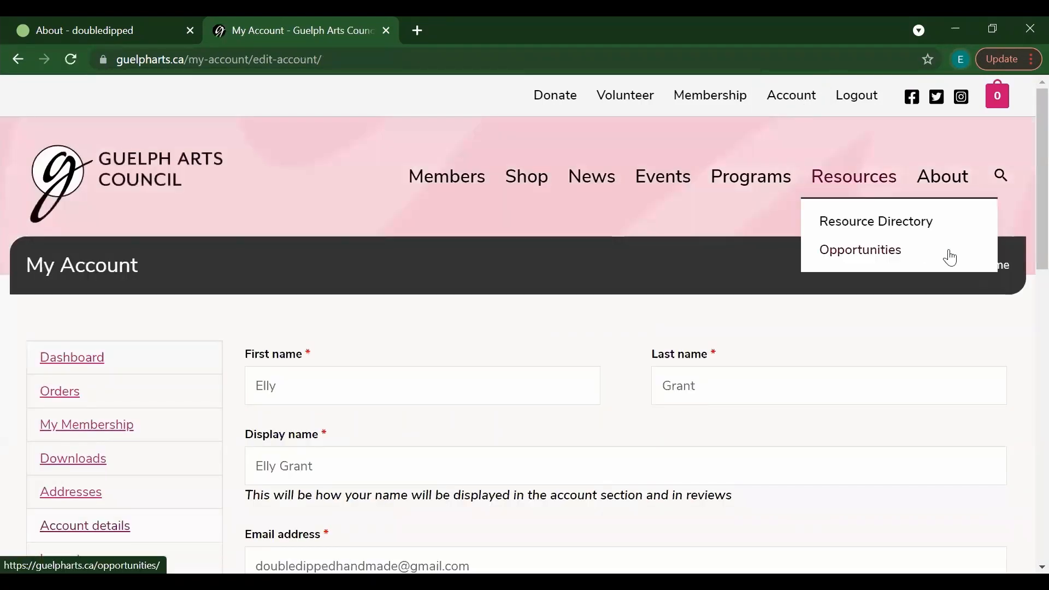
pyautogui.scroll(-3, 1023, 175)
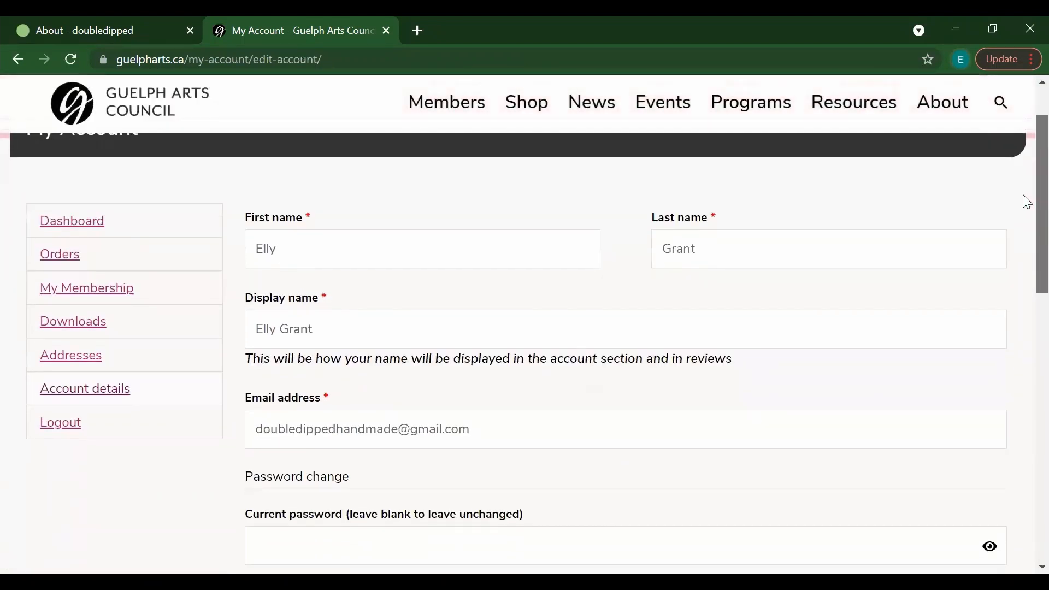
pyautogui.scroll(3, 1026, 202)
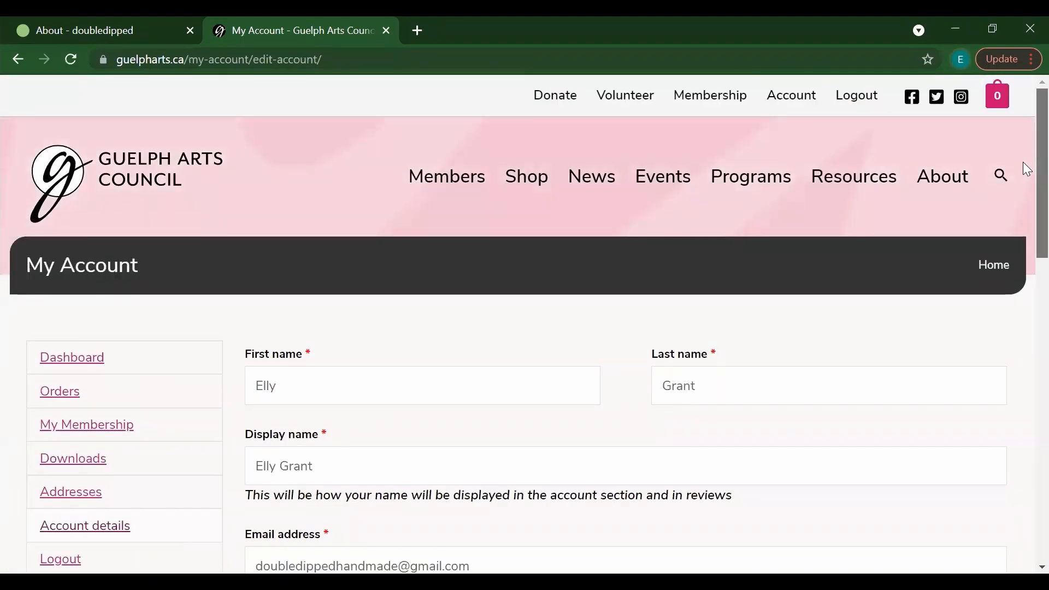
pyautogui.scroll(-1, 1022, 166)
pyautogui.scroll(-2, 1024, 196)
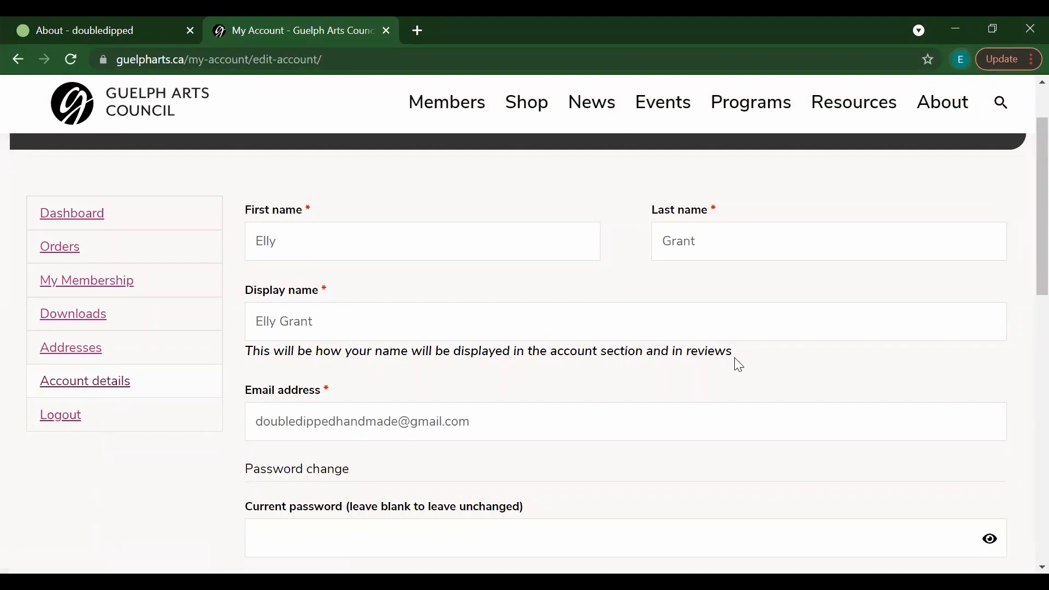
pyautogui.scroll(-2, 1024, 202)
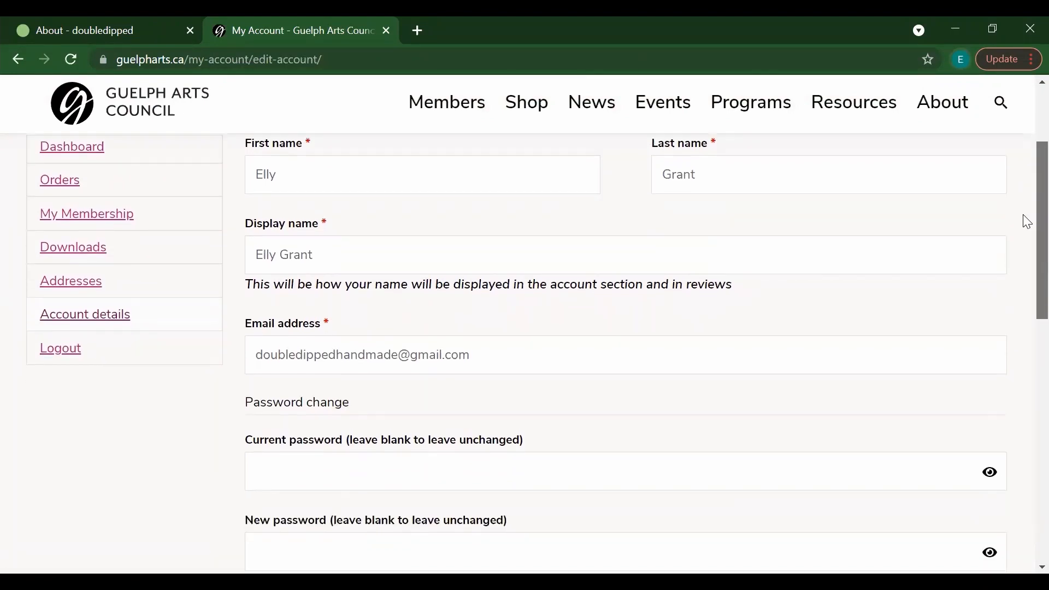
pyautogui.scroll(-4, 1024, 251)
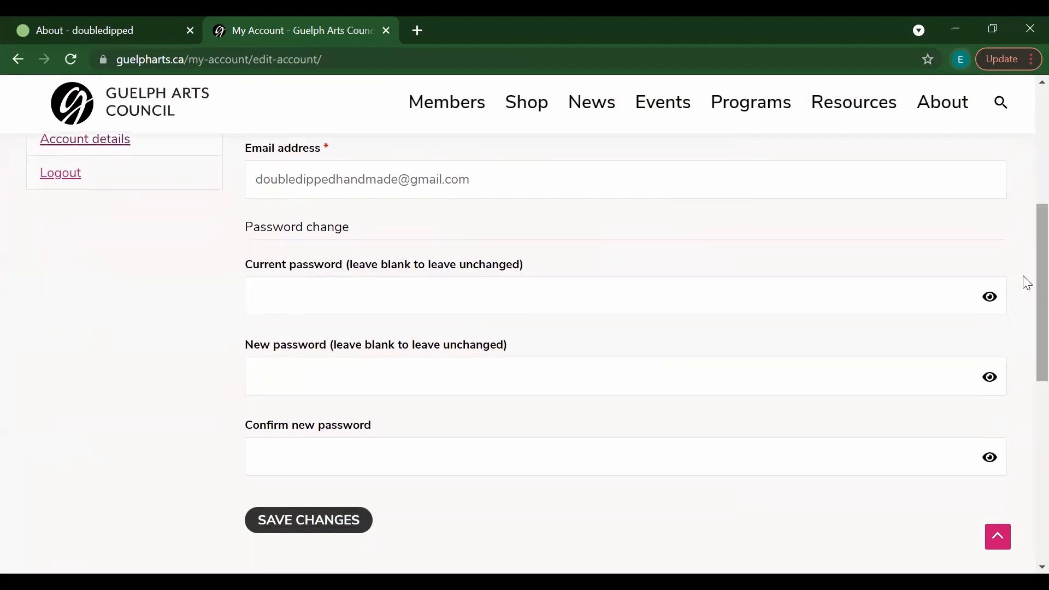
pyautogui.click(685, 291)
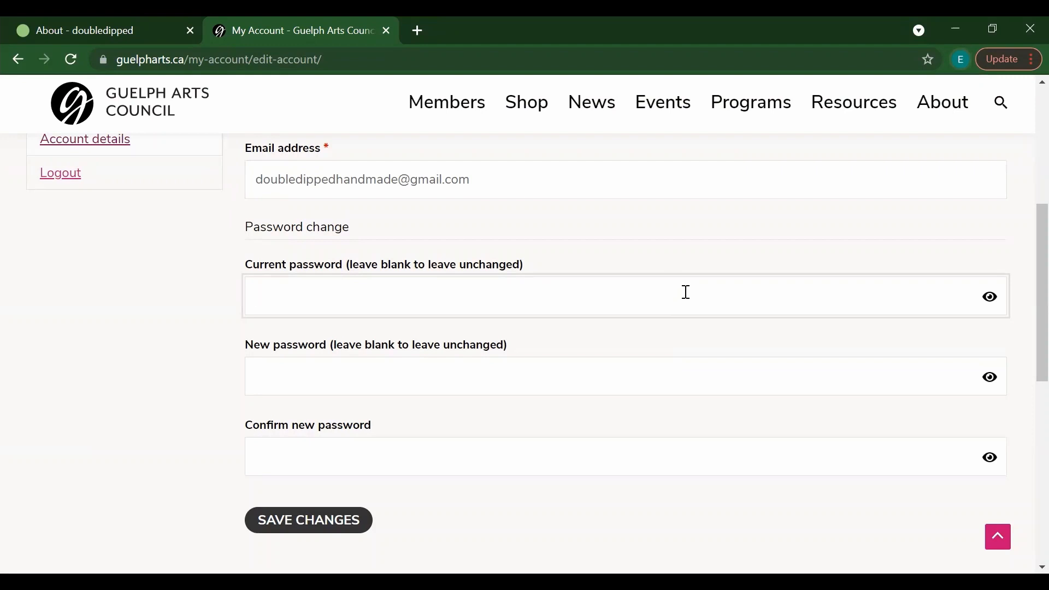
pyautogui.write('••••••••••••')
# Step: Enter a new password and its confirmation, revealing the current password to check it
pyautogui.click(323, 371)
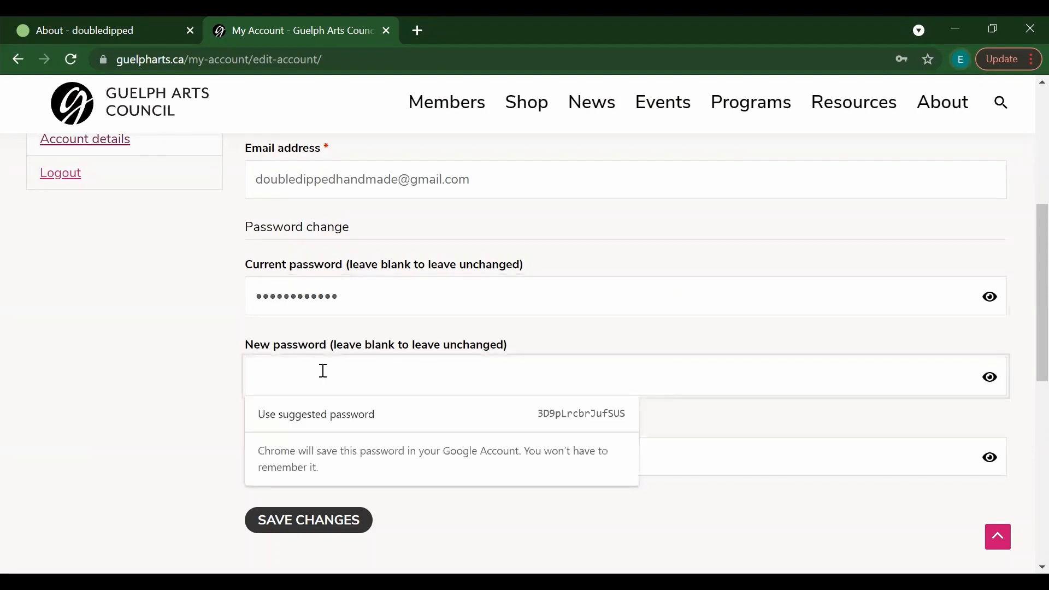
pyautogui.write('•••••')
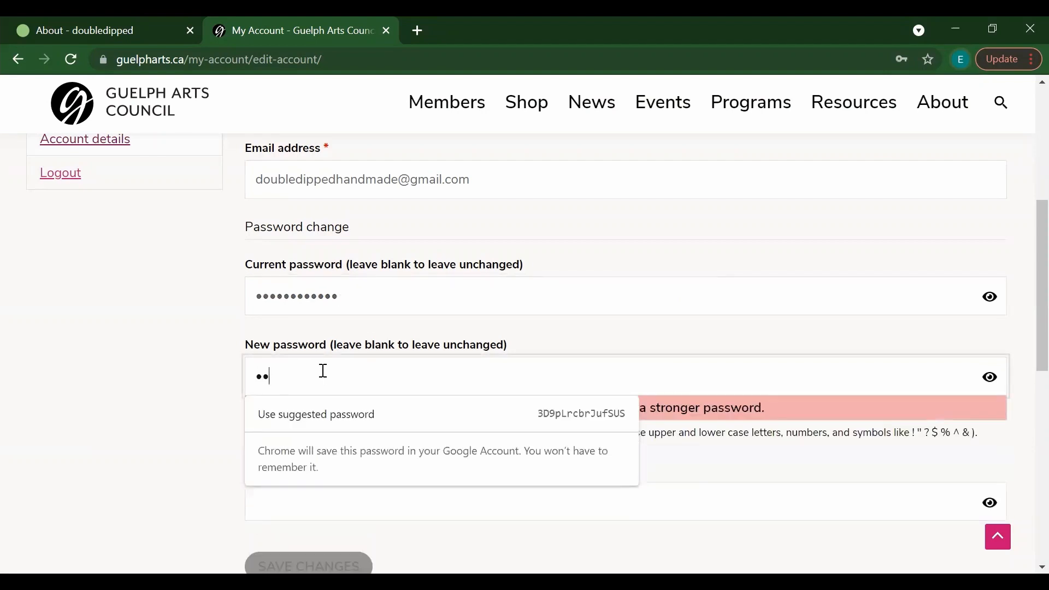
pyautogui.press('Tab')
pyautogui.write('•••••')
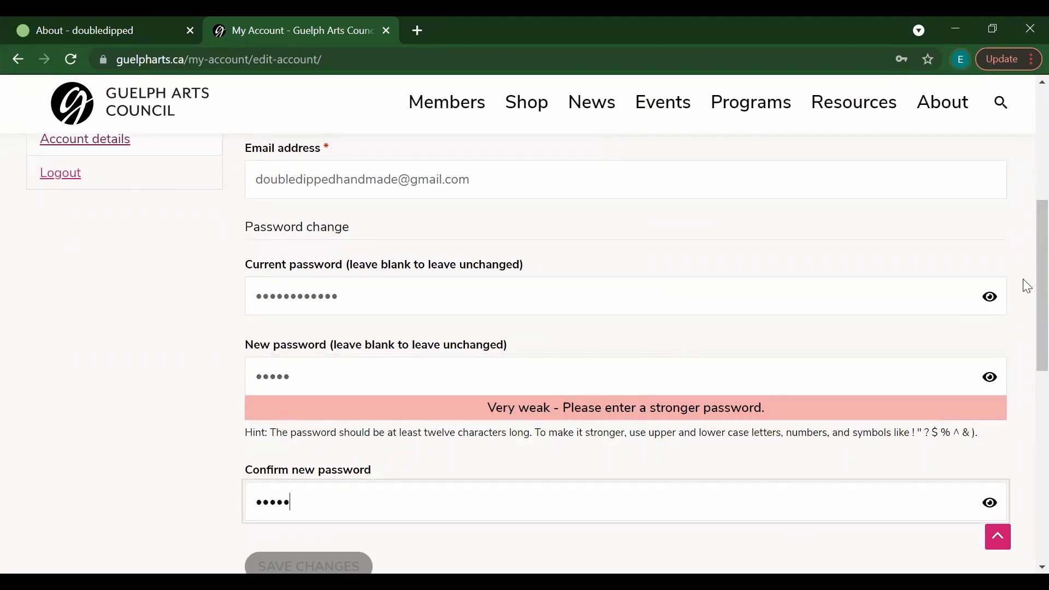
pyautogui.scroll(-1, 1027, 315)
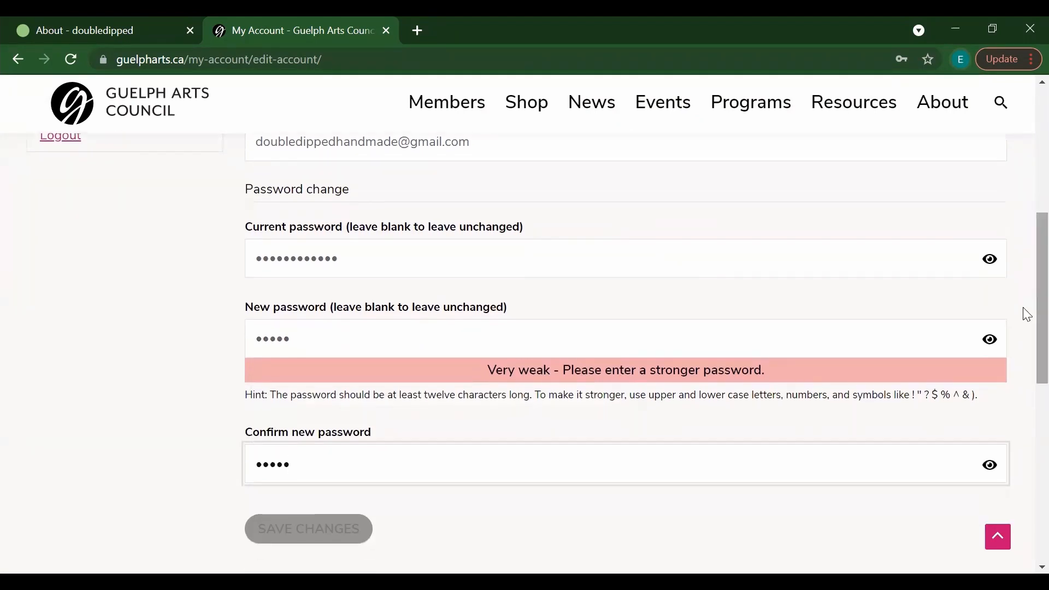
pyautogui.click(998, 267)
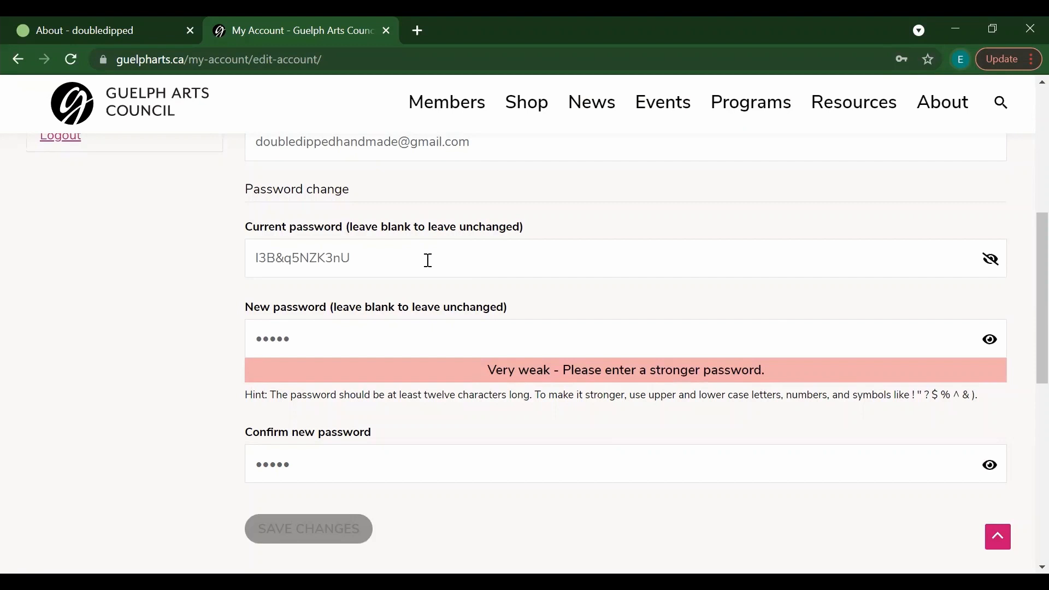
pyautogui.click(364, 332)
pyautogui.write('•••')
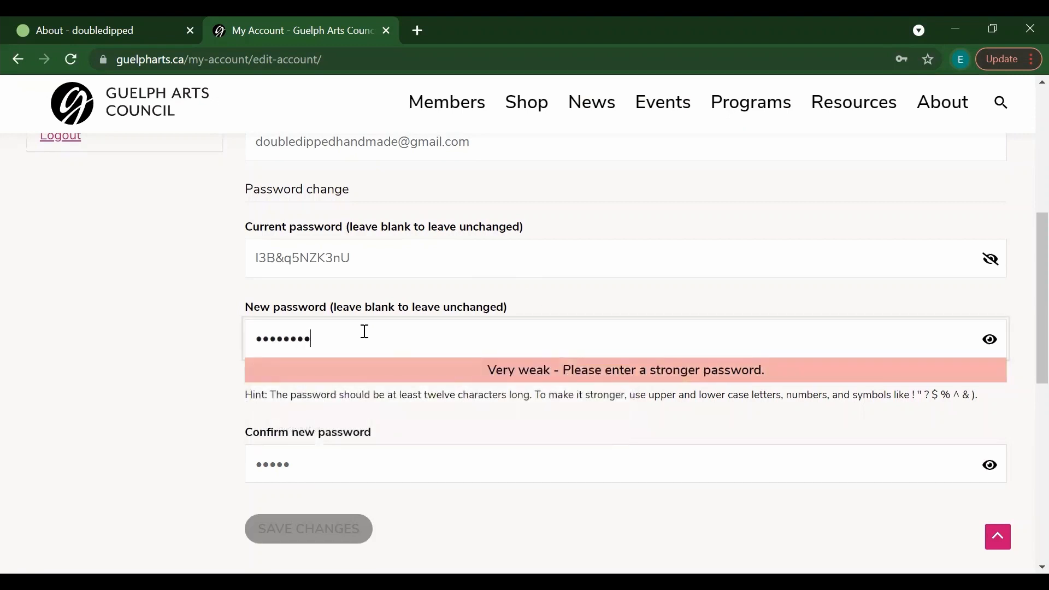
pyautogui.click(328, 450)
pyautogui.write('••••••••')
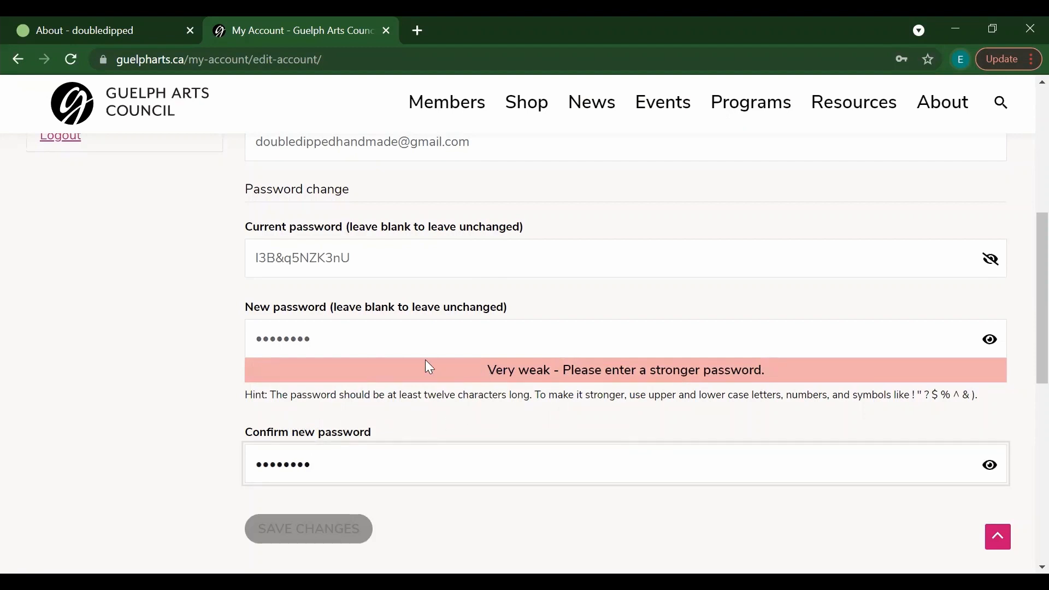
# Step: Retype matching Medium-strength new and confirmation passwords and save the changes
pyautogui.moveTo(395, 337); pyautogui.dragTo(207, 336)
pyautogui.press('BackSpace')
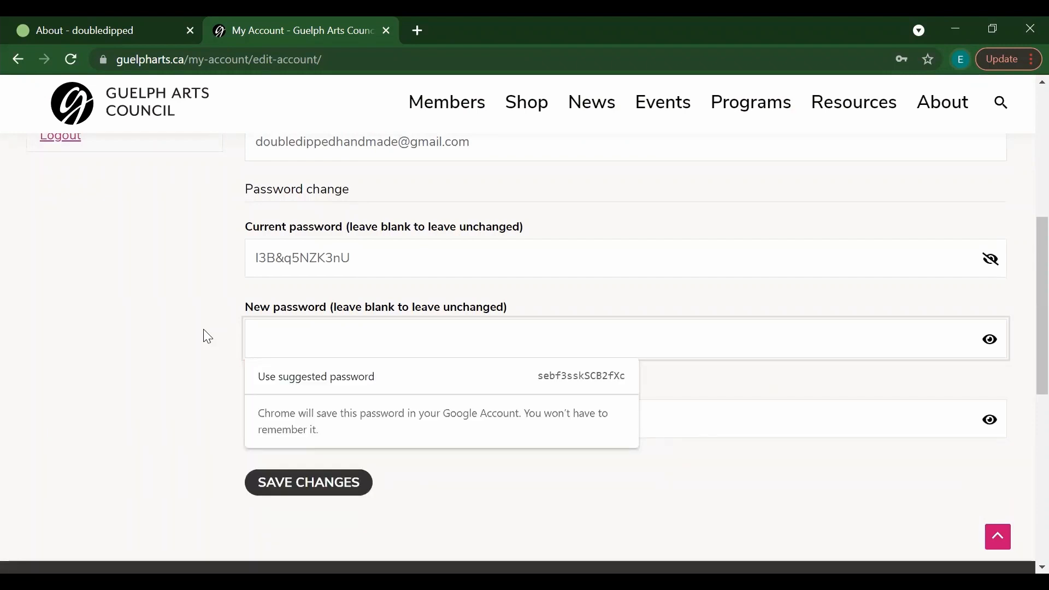
pyautogui.write('••••••••')
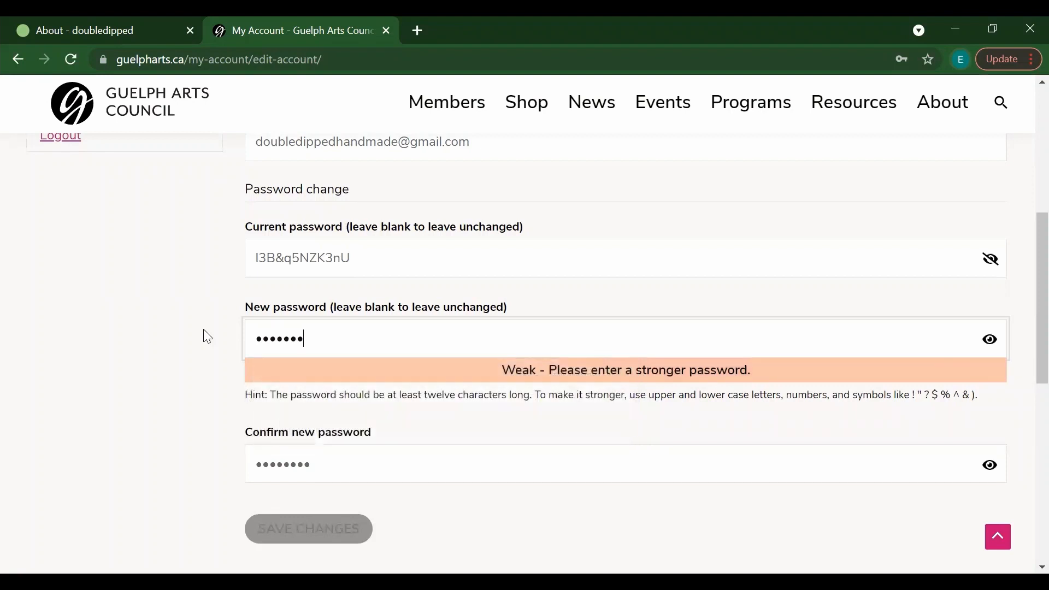
pyautogui.press('Tab')
pyautogui.write('•••••••')
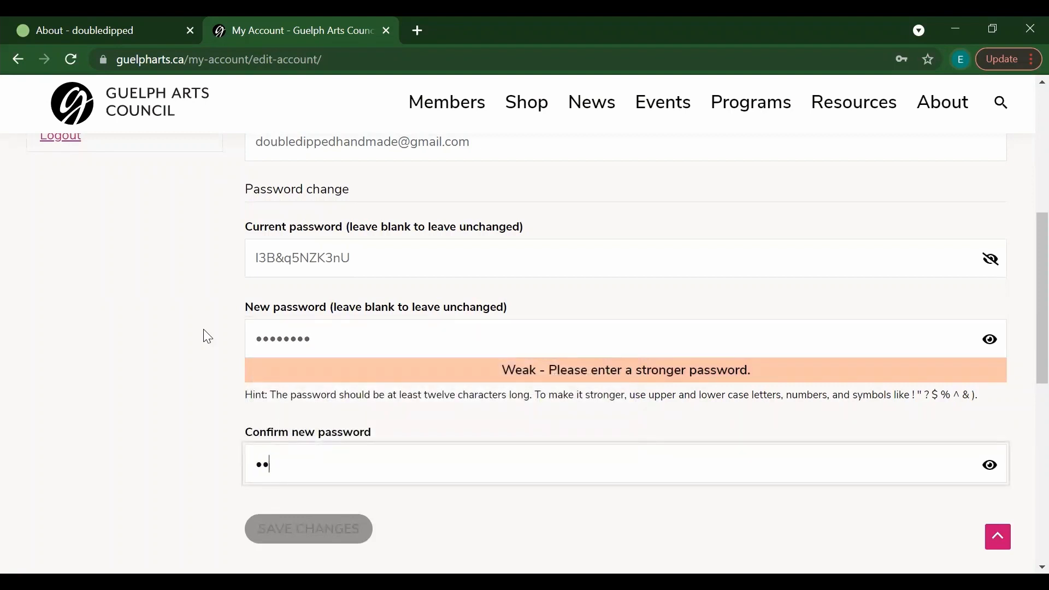
pyautogui.write('•')
pyautogui.moveTo(324, 467); pyautogui.dragTo(215, 464)
pyautogui.press('BackSpace')
pyautogui.write('•••••••••••')
pyautogui.moveTo(322, 338); pyautogui.dragTo(223, 341)
pyautogui.write('•••••••••')
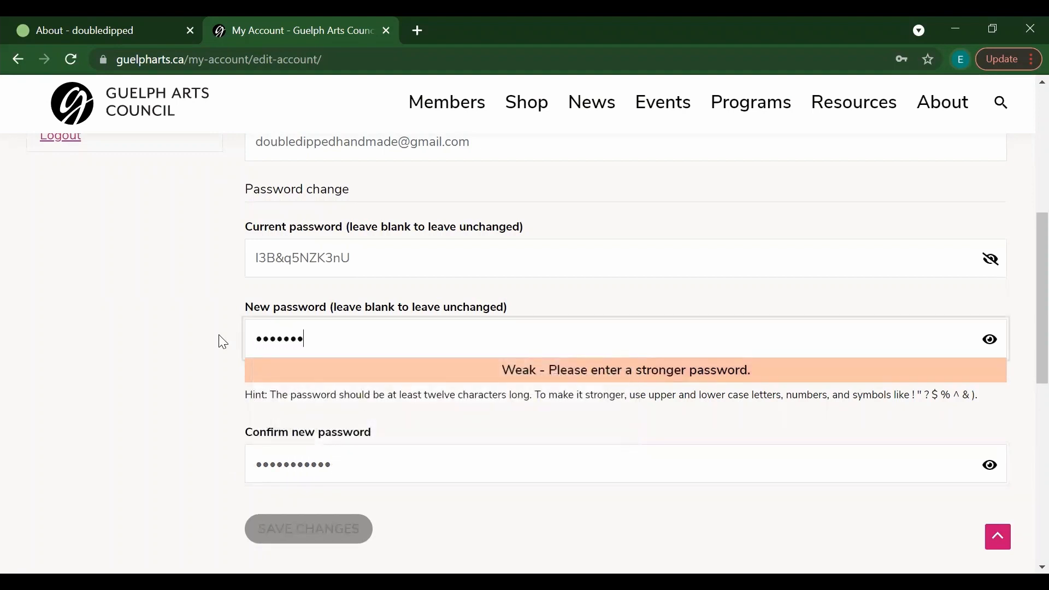
pyautogui.write('•••')
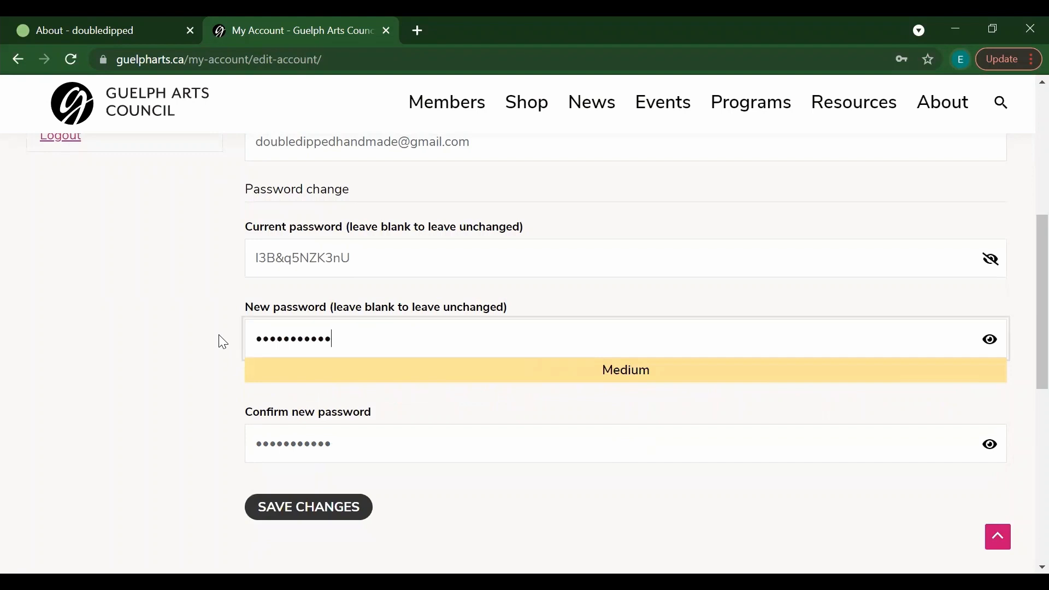
pyautogui.click(334, 510)
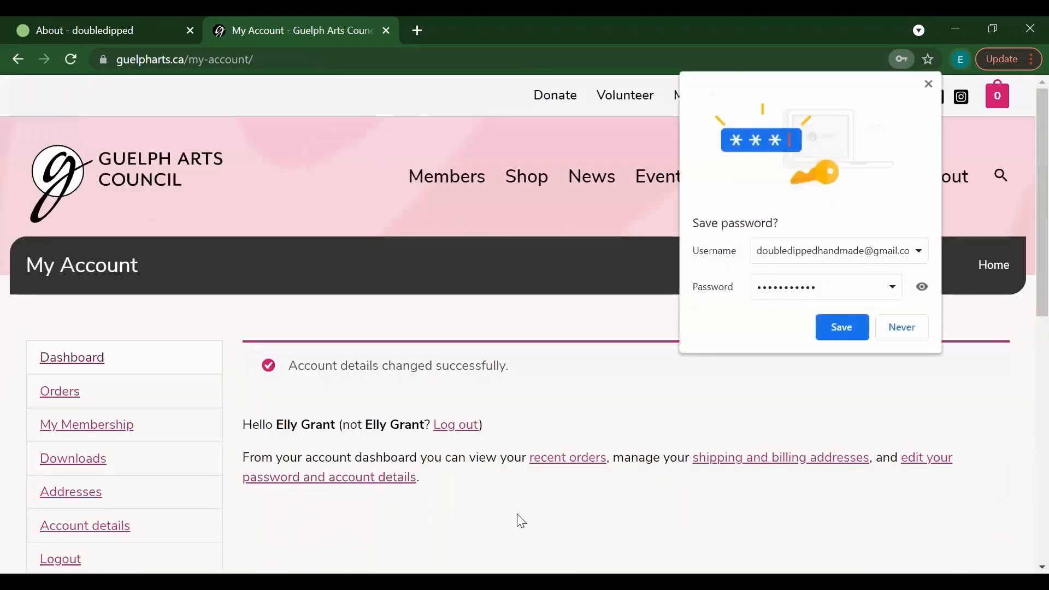
# Step: Let Chrome save the new password, then return to the Account details fields
pyautogui.click(847, 329)
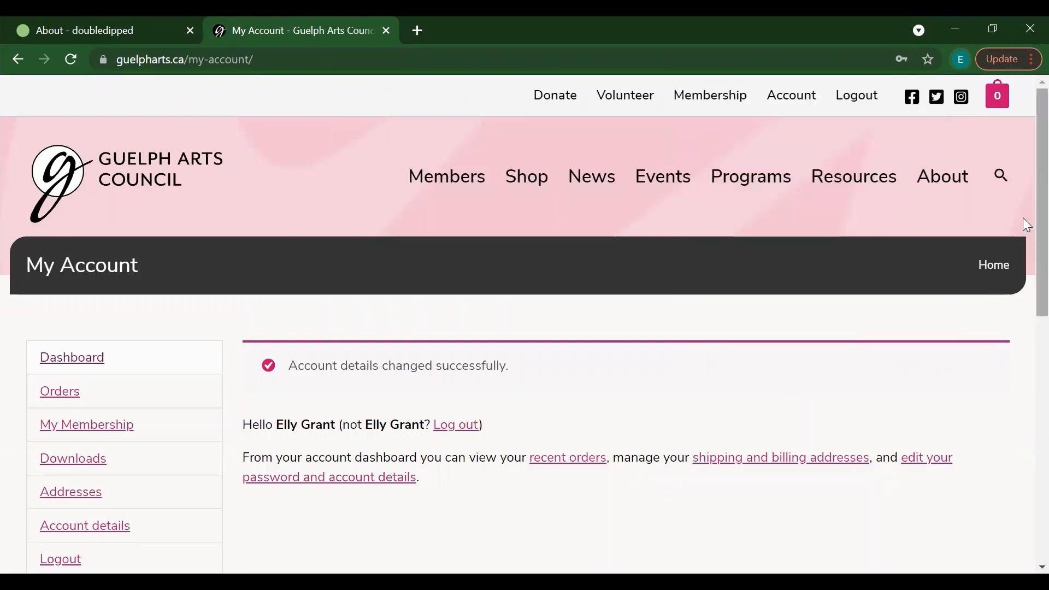
pyautogui.scroll(-3, 1026, 229)
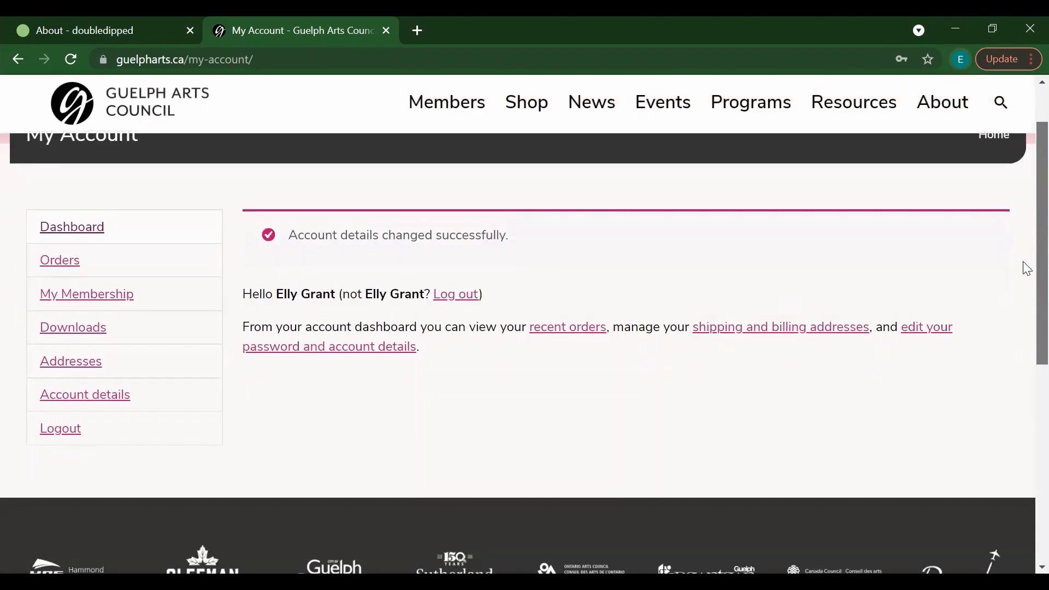
pyautogui.scroll(1, 1026, 248)
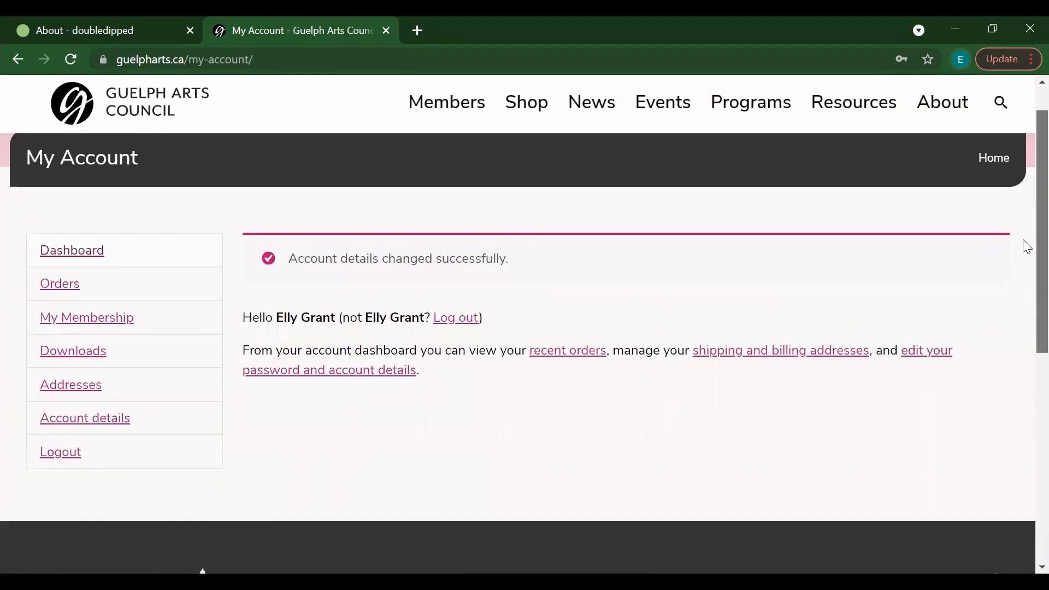
pyautogui.scroll(1, 1024, 235)
pyautogui.scroll(-2, 1024, 245)
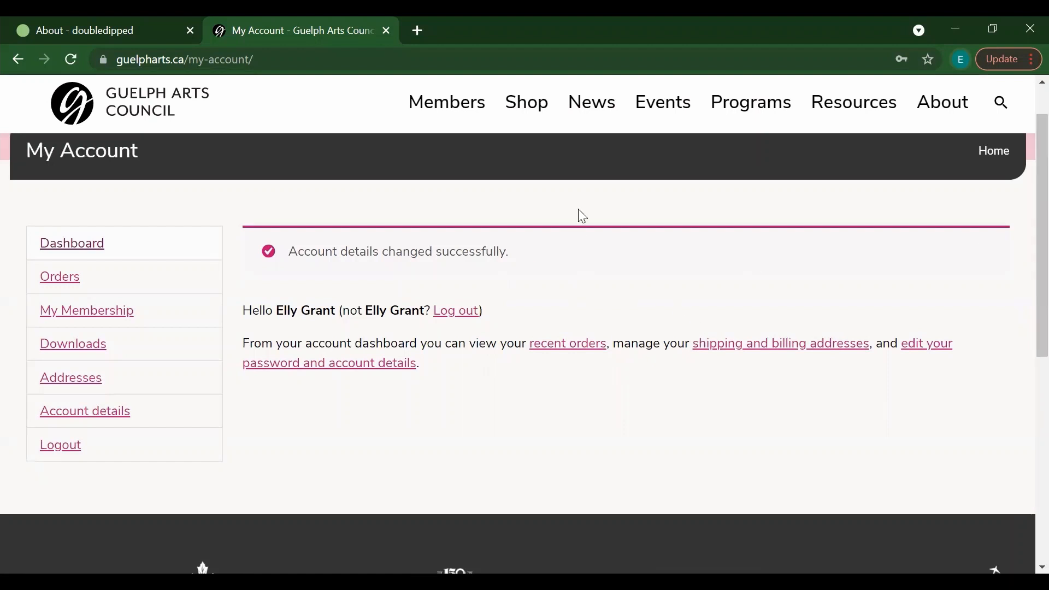
pyautogui.scroll(2, 1026, 251)
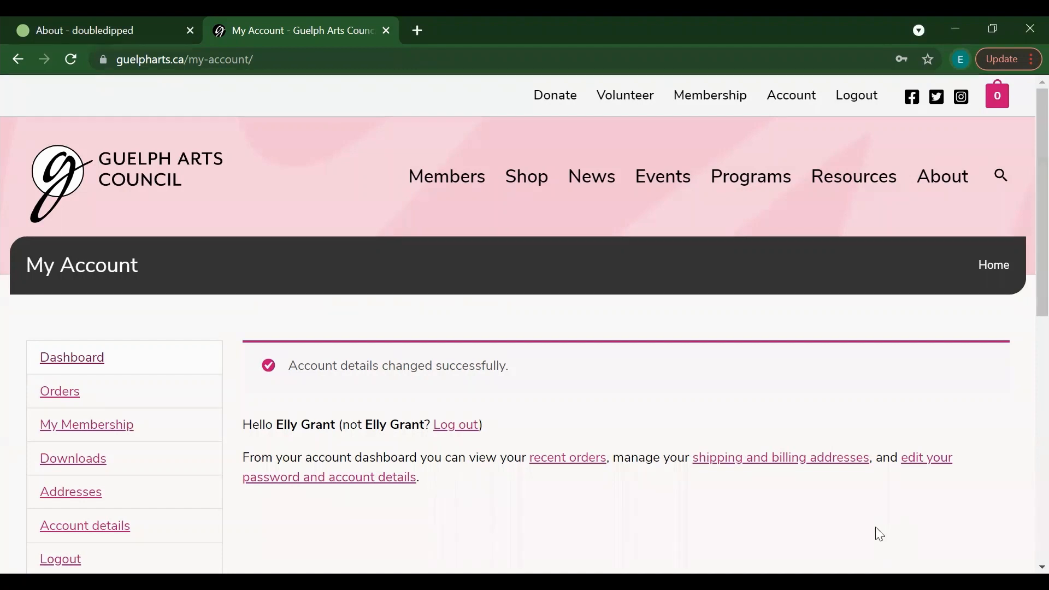
pyautogui.scroll(-2, 1023, 225)
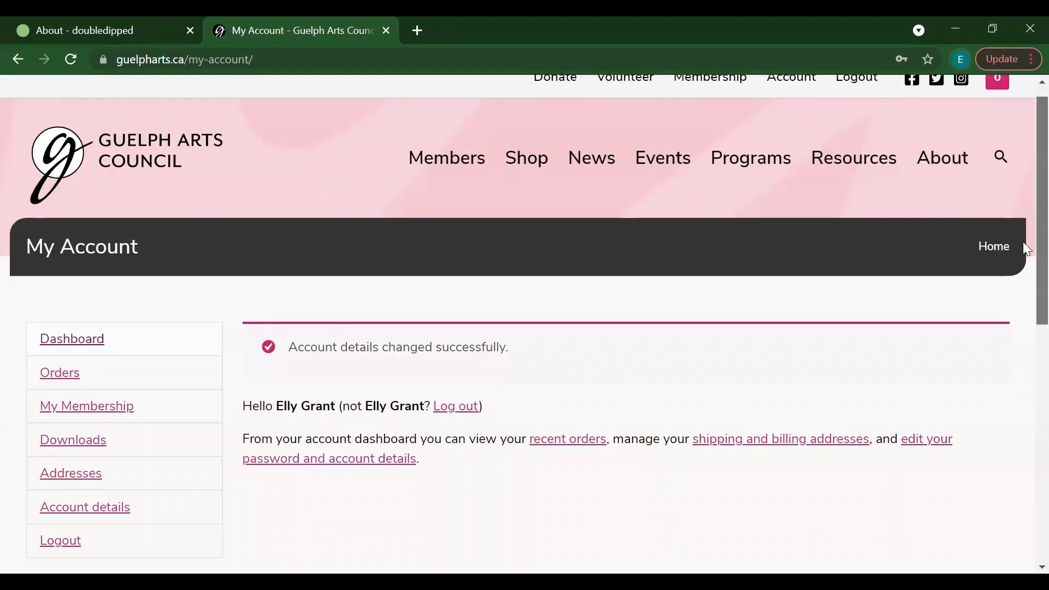
pyautogui.scroll(1, 1023, 253)
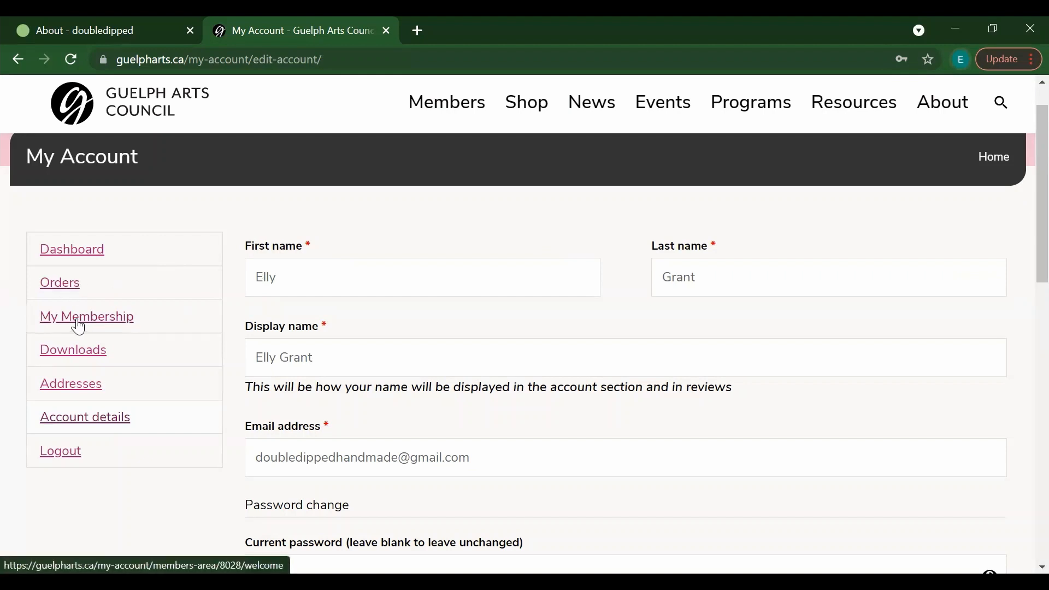
# Step: Go to the Membership Welcome page and look through its Training Guides links
pyautogui.scroll(2, 1022, 218)
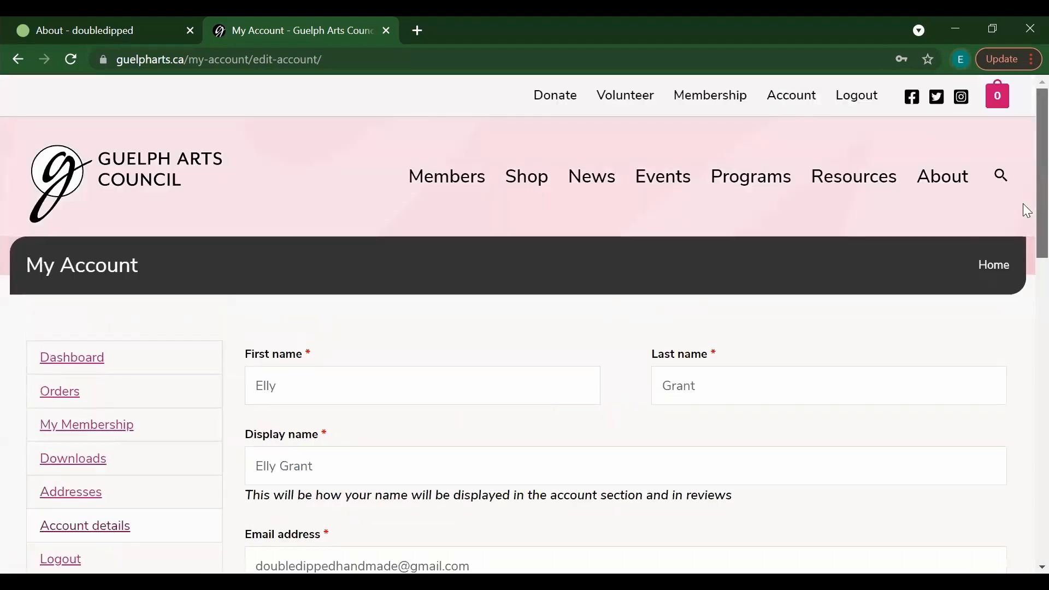
pyautogui.click(703, 105)
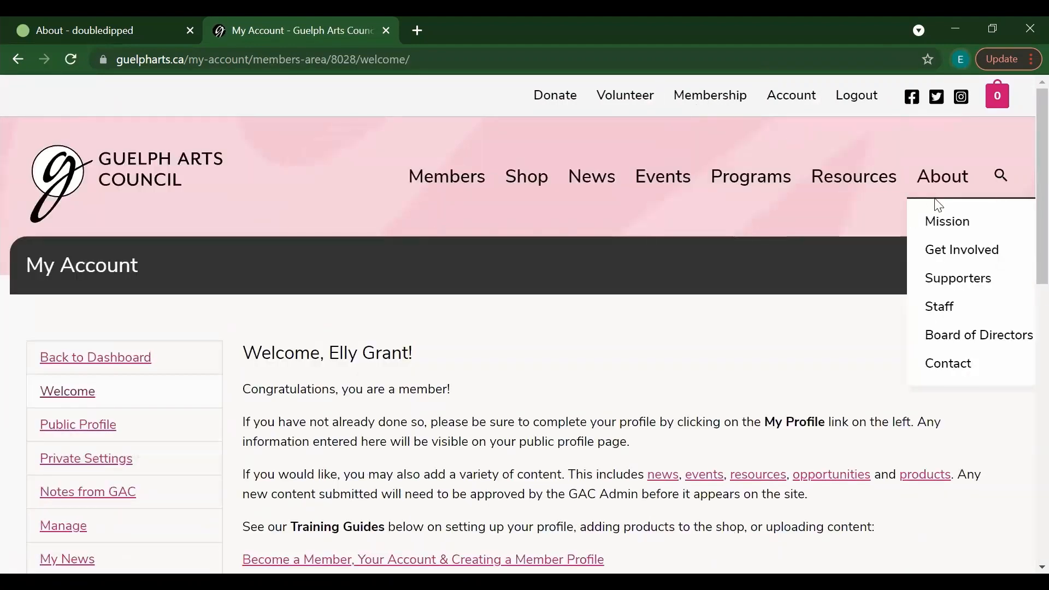
pyautogui.scroll(-3, 1024, 154)
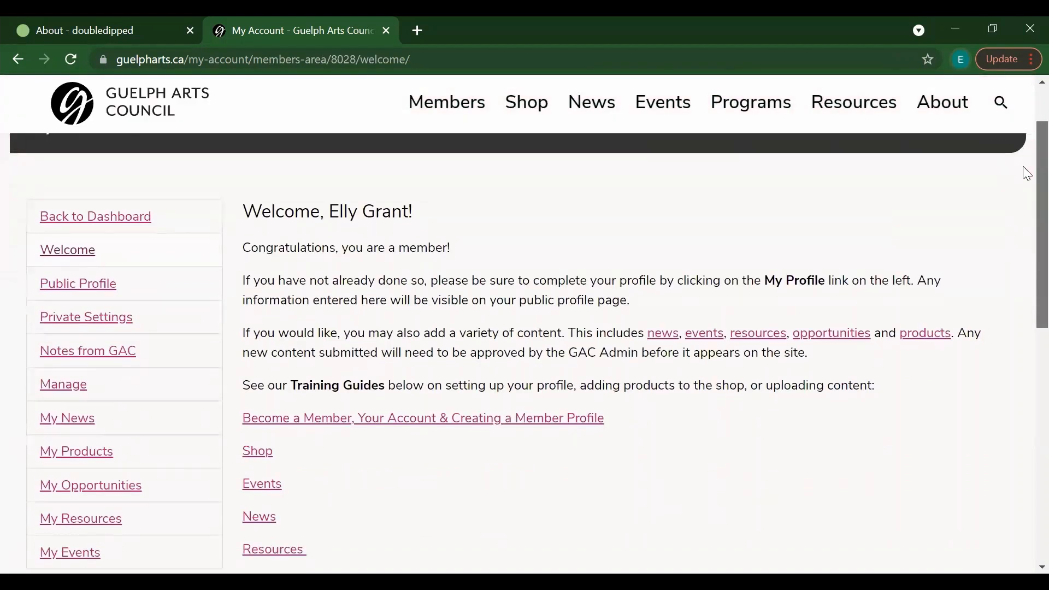
pyautogui.scroll(-2, 1026, 186)
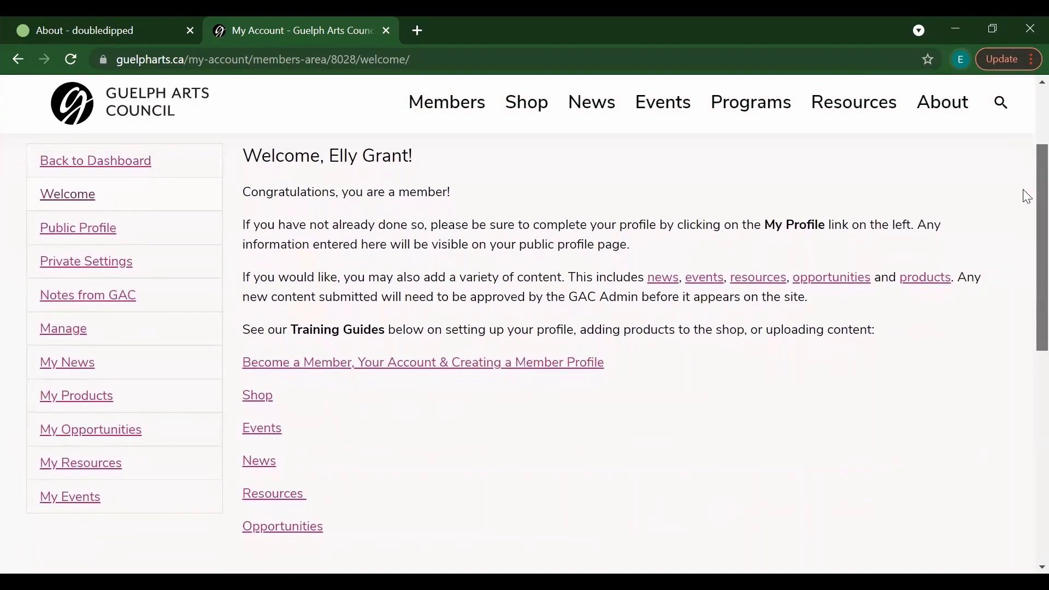
pyautogui.moveTo(1023, 189)
pyautogui.mouseDown()
pyautogui.moveTo(1023, 181)
pyautogui.moveTo(1024, 201)
pyautogui.mouseUp()
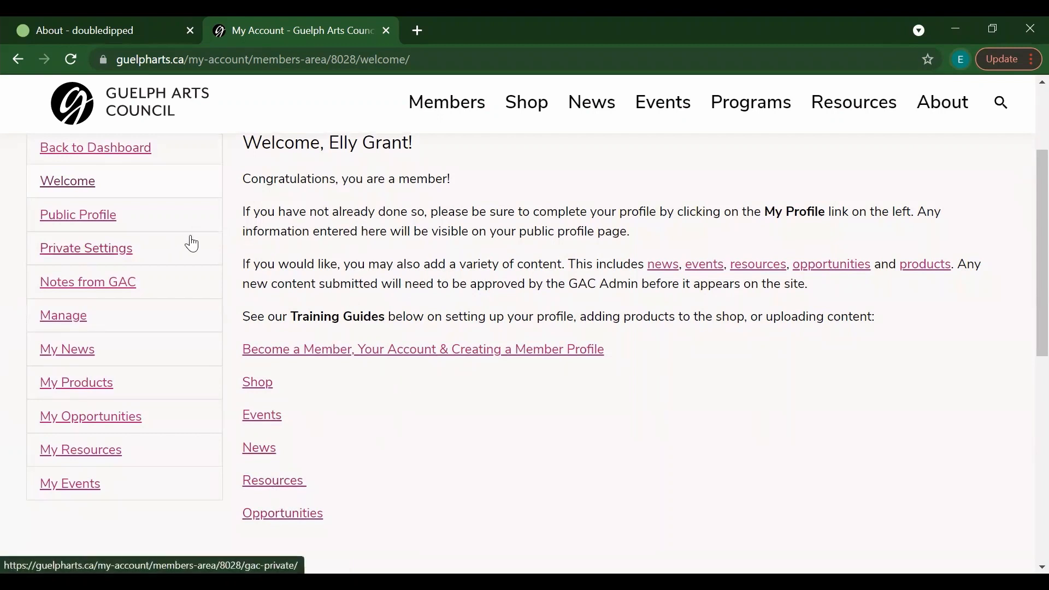
pyautogui.click(98, 218)
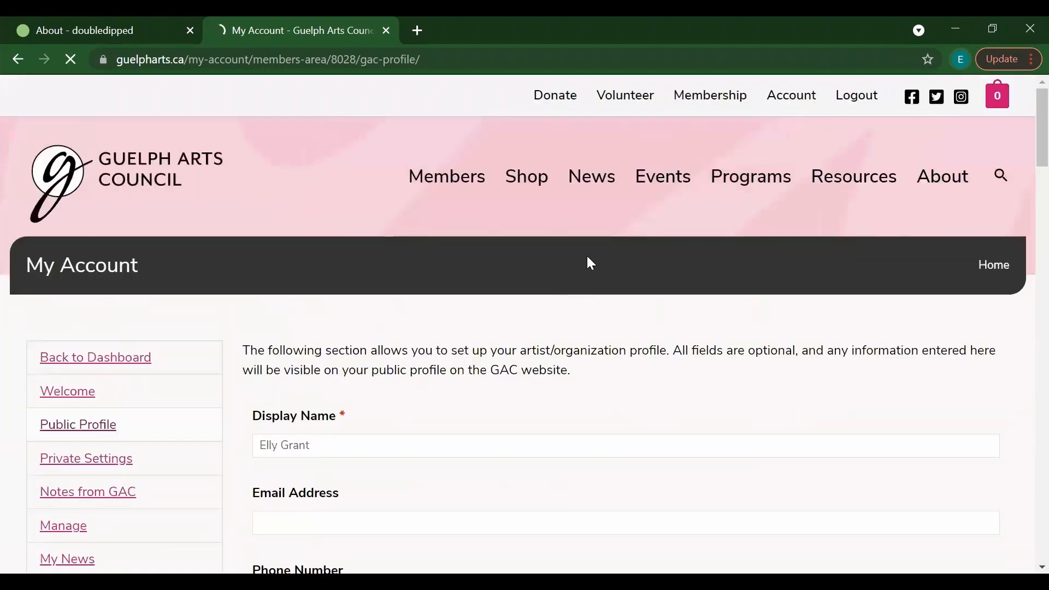
pyautogui.scroll(-1, 1024, 145)
pyautogui.scroll(-3, 1022, 154)
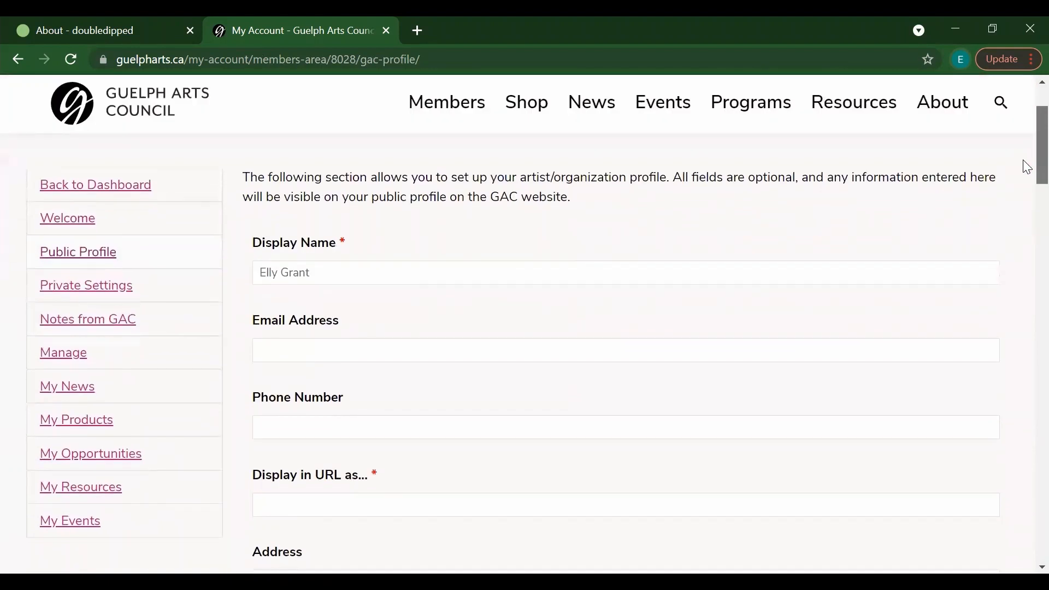
pyautogui.scroll(-1, 1026, 167)
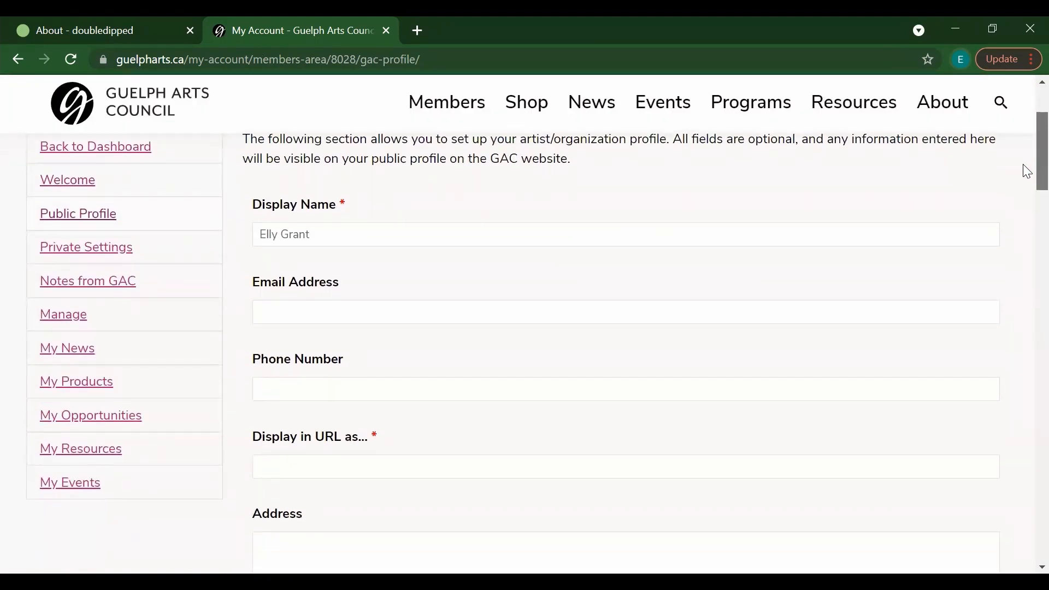
pyautogui.scroll(1, 1026, 164)
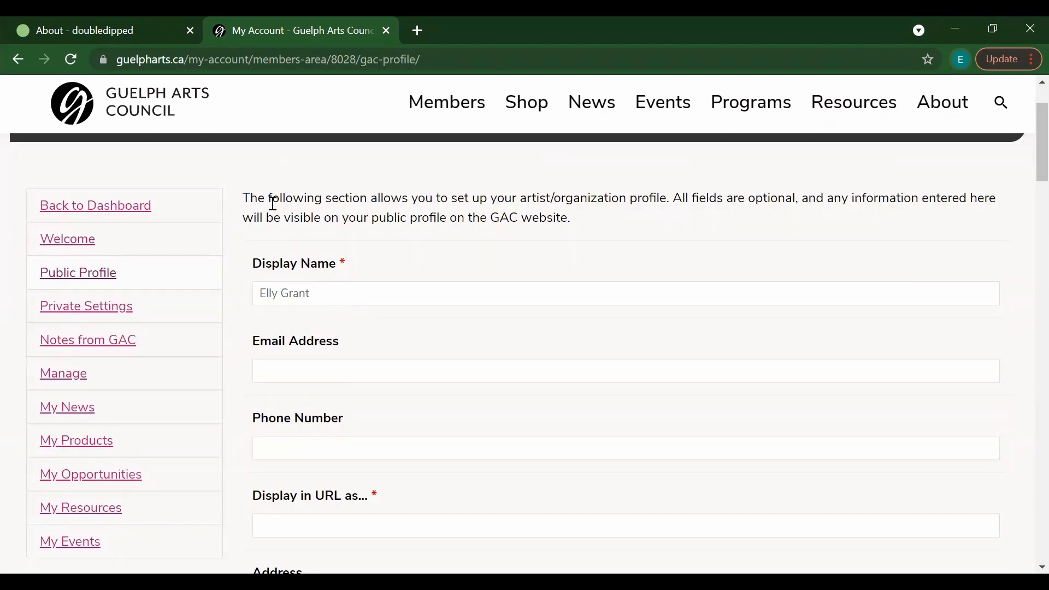
pyautogui.click(328, 298)
pyautogui.moveTo(311, 293); pyautogui.dragTo(290, 293)
pyautogui.click(335, 290)
# Step: Change the display name to Double Dipped and enter the business e-mail and phone number
pyautogui.moveTo(321, 292); pyautogui.dragTo(260, 290)
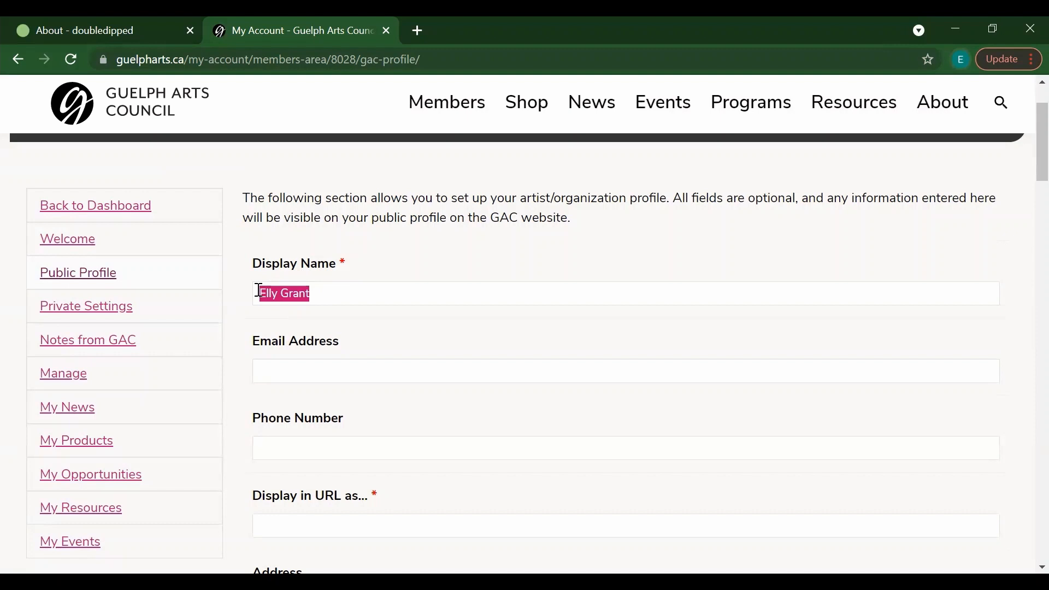
pyautogui.write('Double Dipped')
pyautogui.press('Tab')
pyautogui.press('Tab')
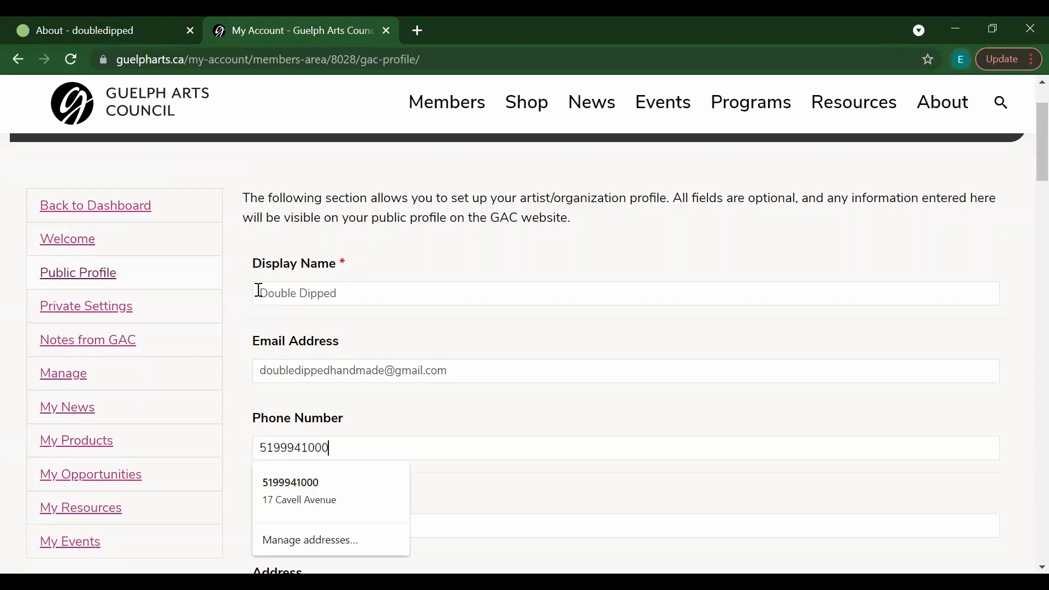
pyautogui.click(464, 391)
pyautogui.scroll(-3, 1026, 163)
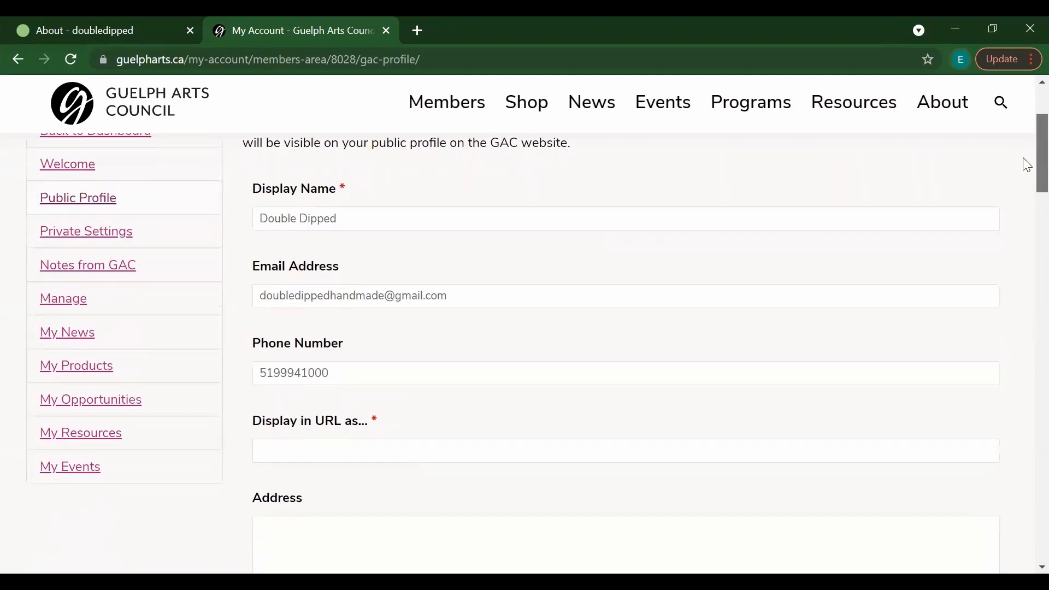
# Step: Set 'Display in URL as' to double-dipped
pyautogui.click(367, 354)
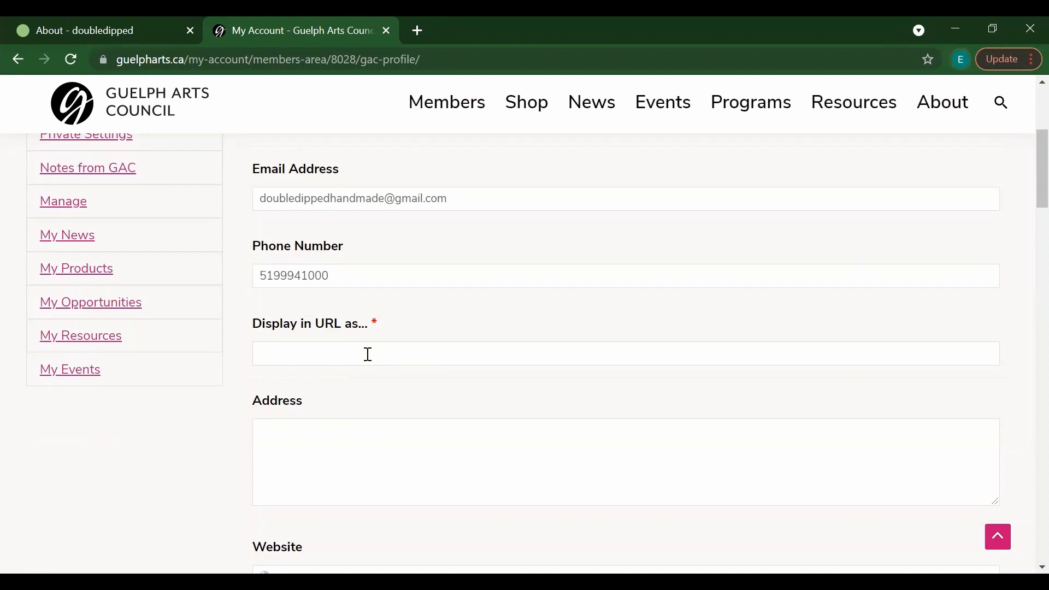
pyautogui.write('double-dipped')
pyautogui.click(710, 432)
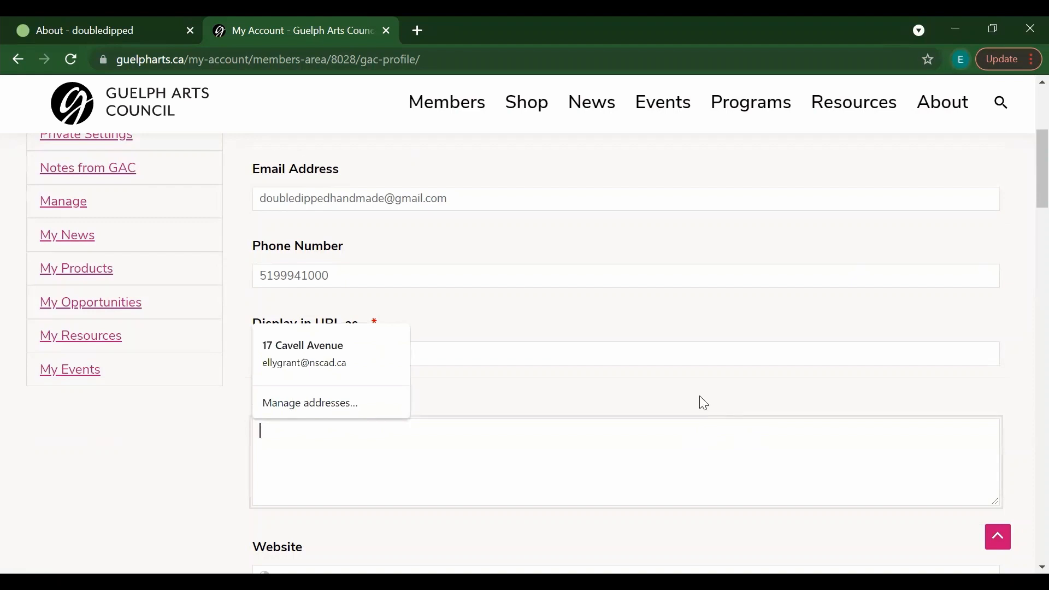
pyautogui.press('Escape')
pyautogui.scroll(-1, 1026, 207)
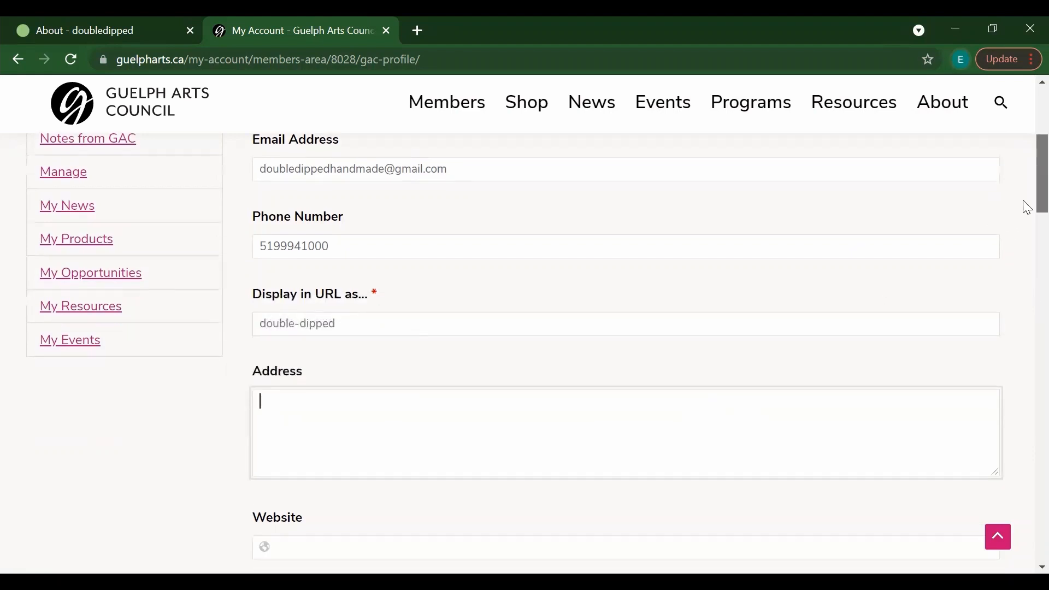
pyautogui.scroll(-5, 1027, 207)
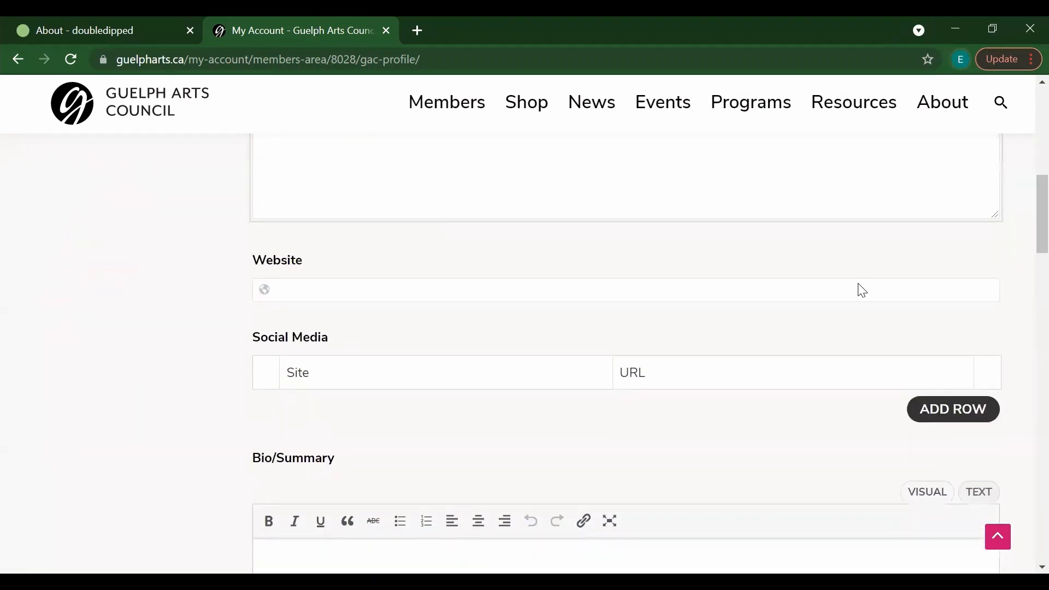
pyautogui.click(484, 287)
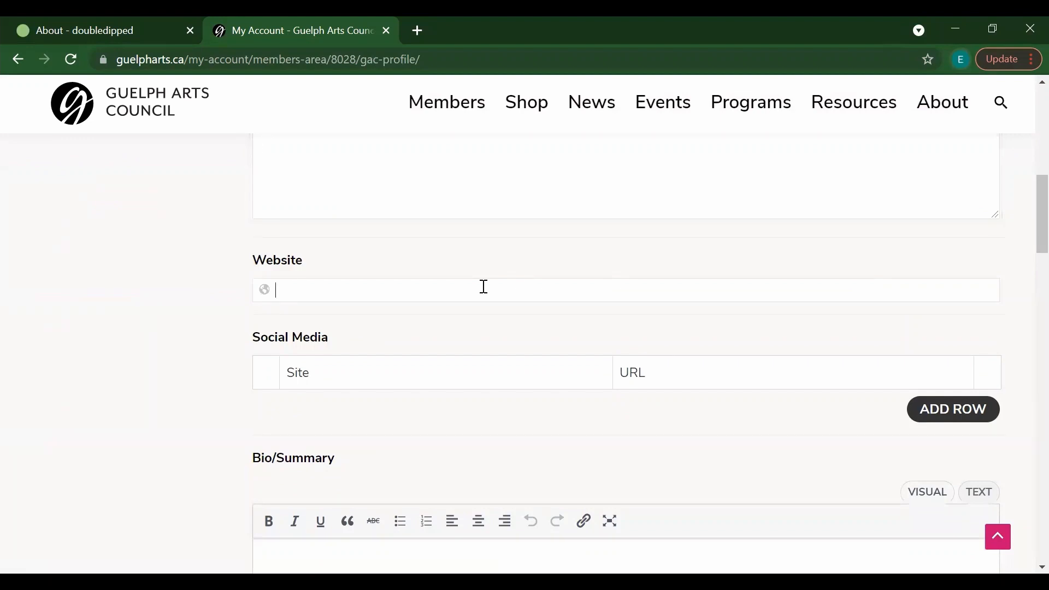
pyautogui.write('www.doubledipped.ca')
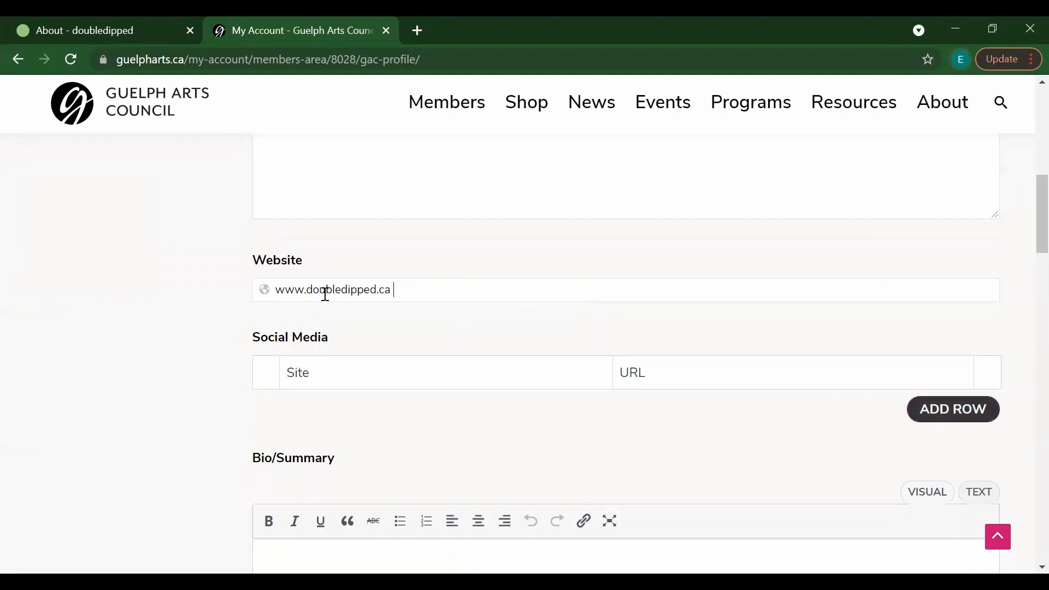
pyautogui.click(277, 290)
pyautogui.write('htt')
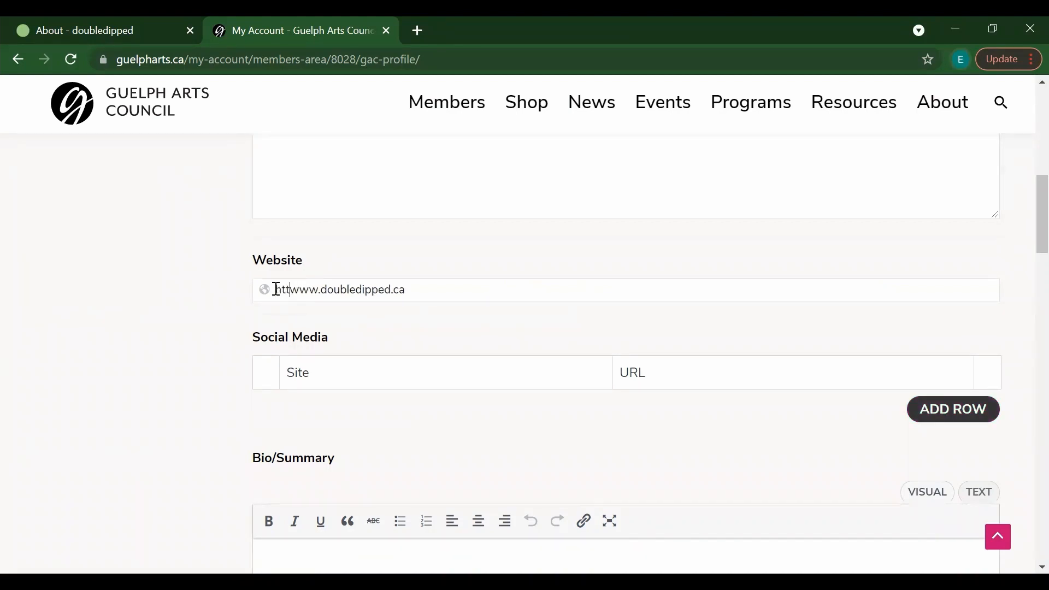
pyautogui.write('ps://')
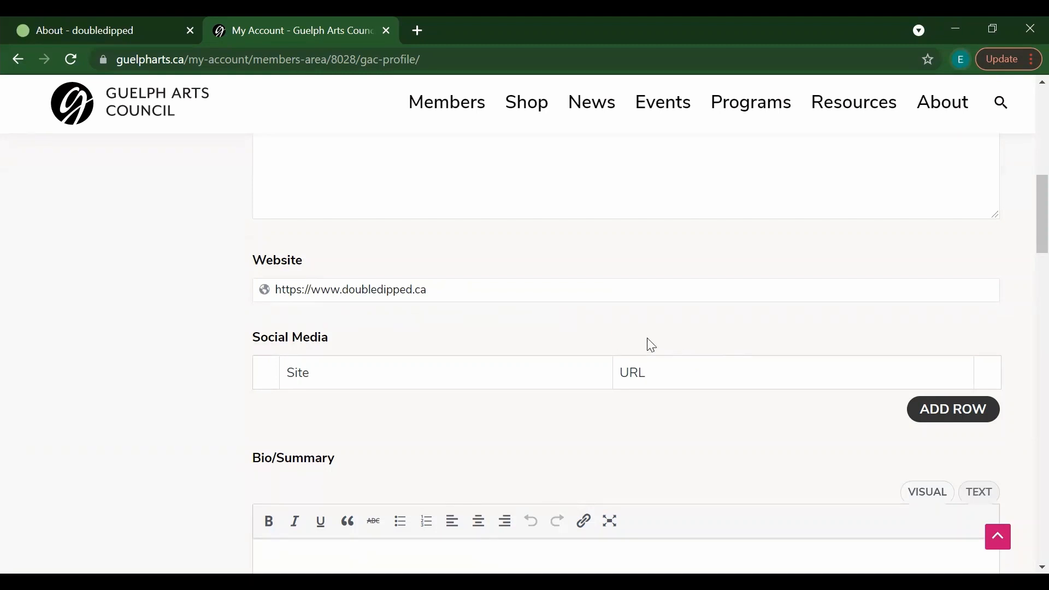
pyautogui.click(951, 415)
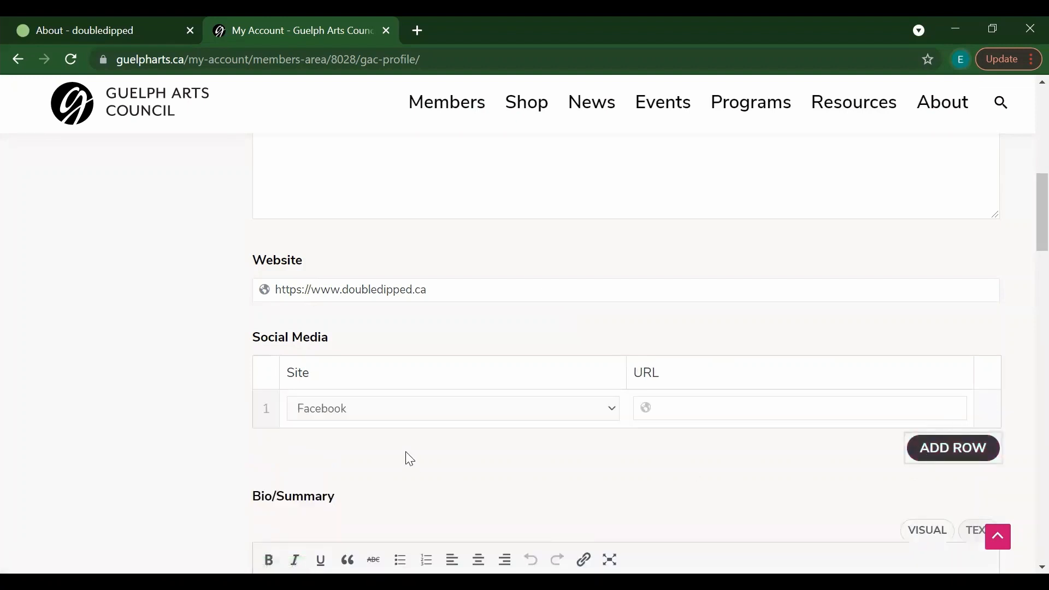
pyautogui.click(473, 409)
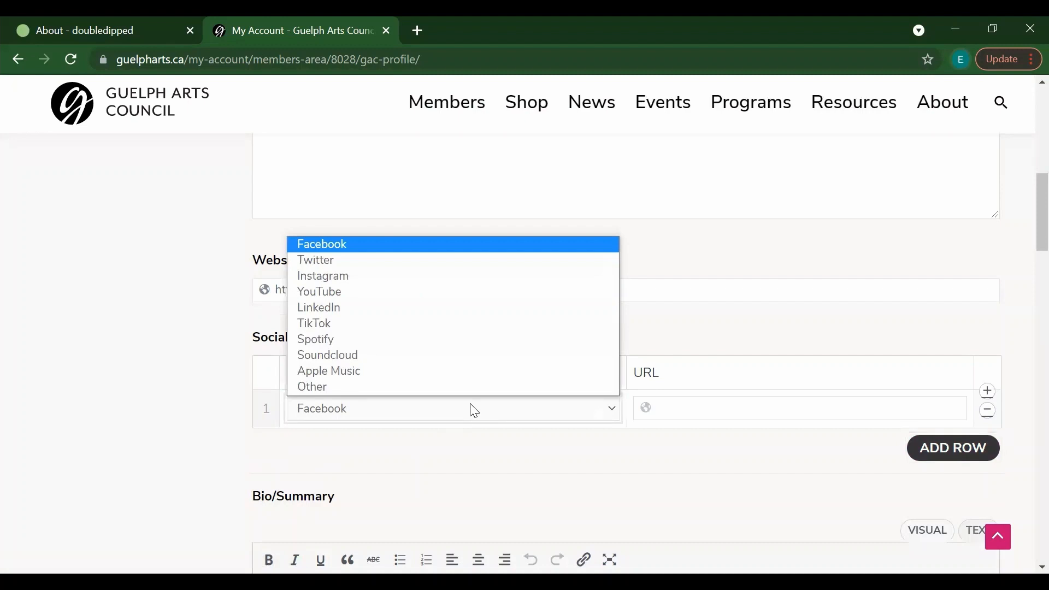
pyautogui.click(415, 277)
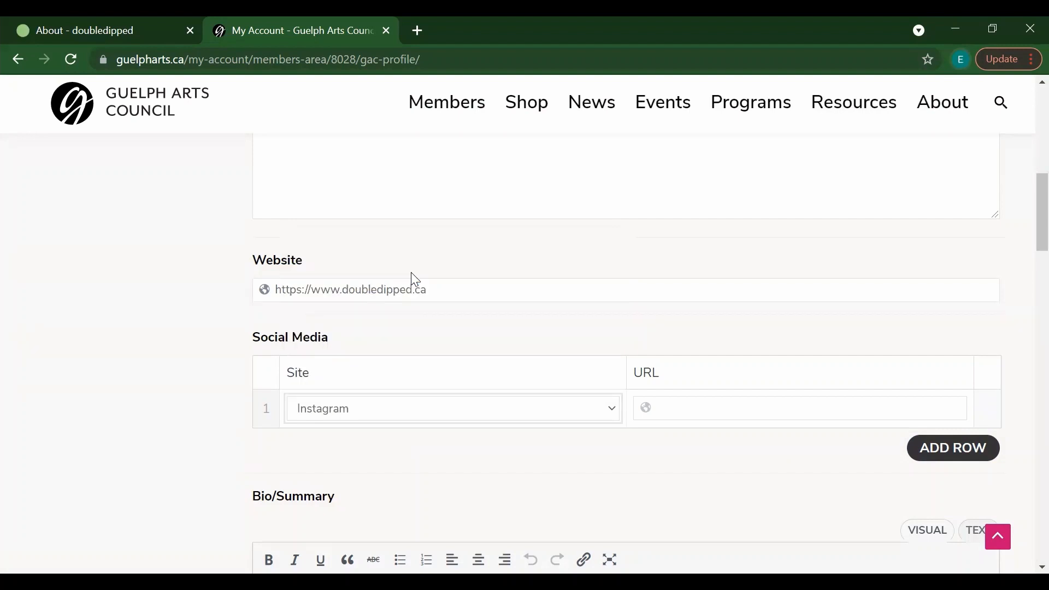
pyautogui.click(686, 409)
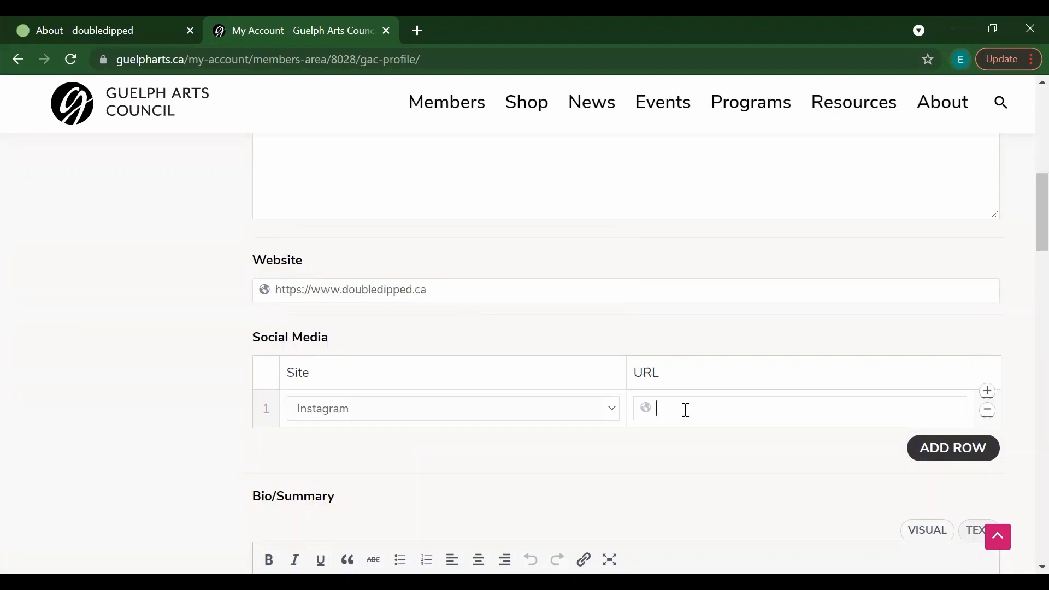
pyautogui.write('https://www.instagra')
pyautogui.press('BackSpace')
pyautogui.press('BackSpace')
pyautogui.write('agram.com/d')
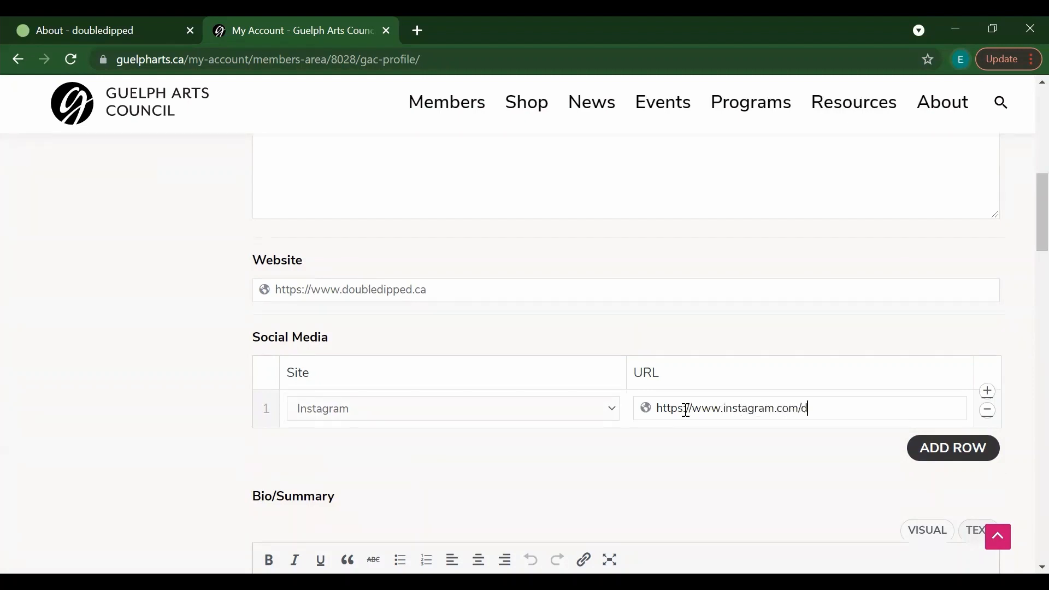
pyautogui.write('oubledipped_')
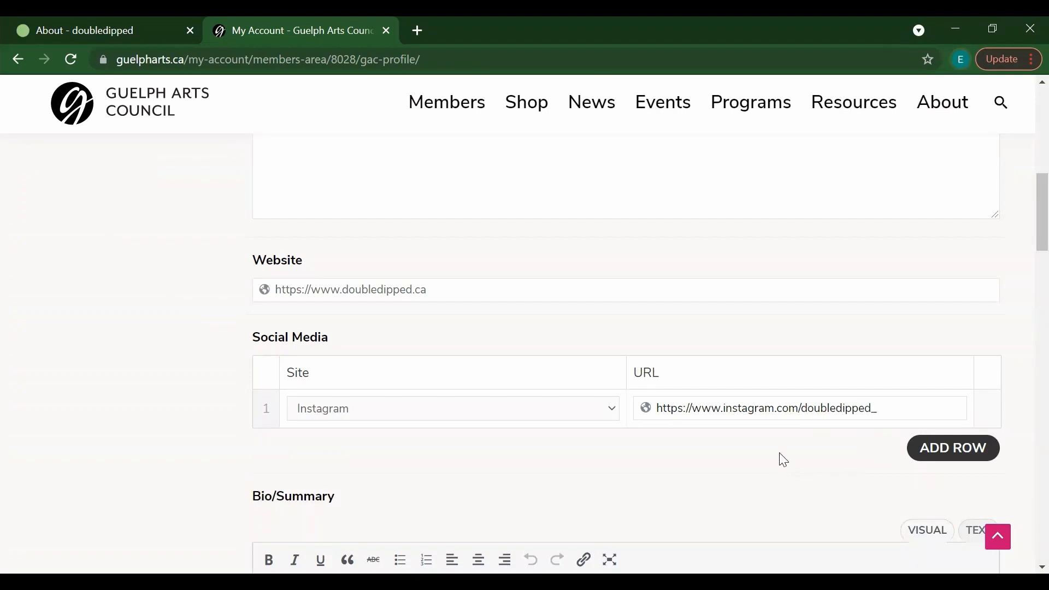
pyautogui.click(925, 462)
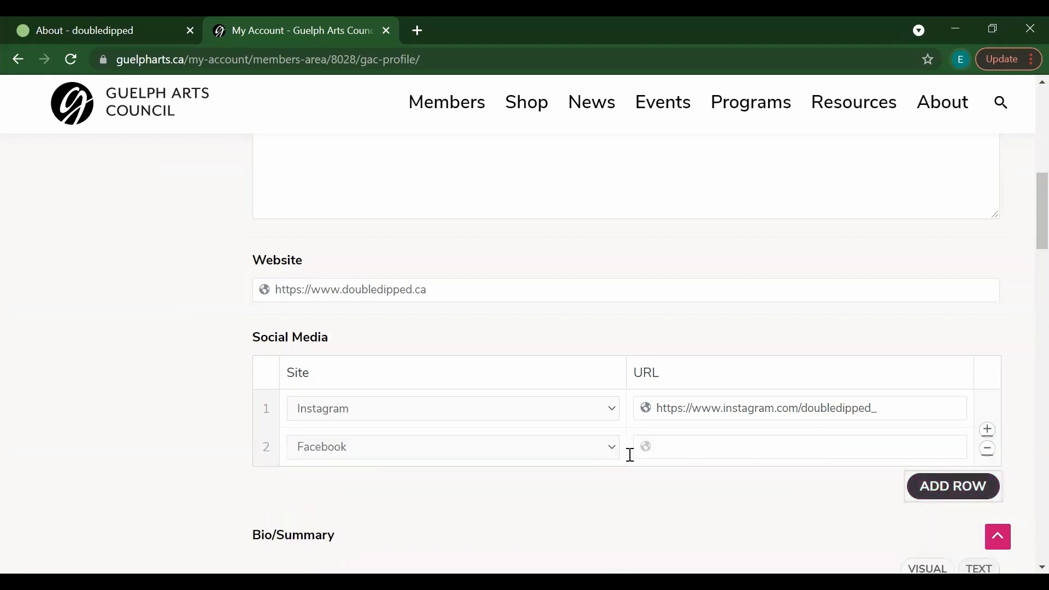
pyautogui.click(488, 461)
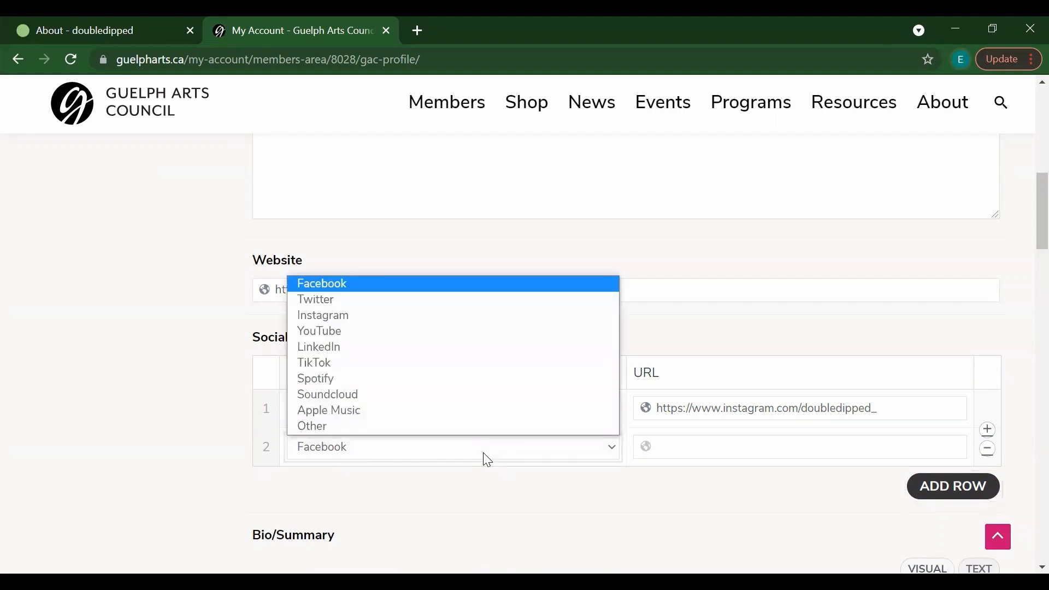
pyautogui.click(486, 459)
pyautogui.click(695, 444)
pyautogui.write('https')
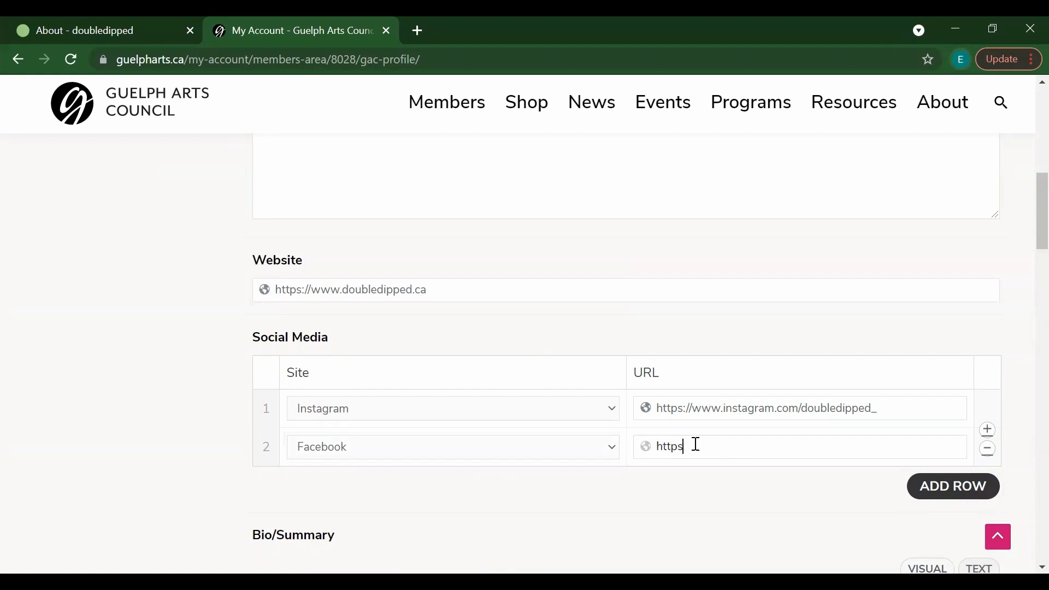
pyautogui.write('://www.facebook.com/doubled')
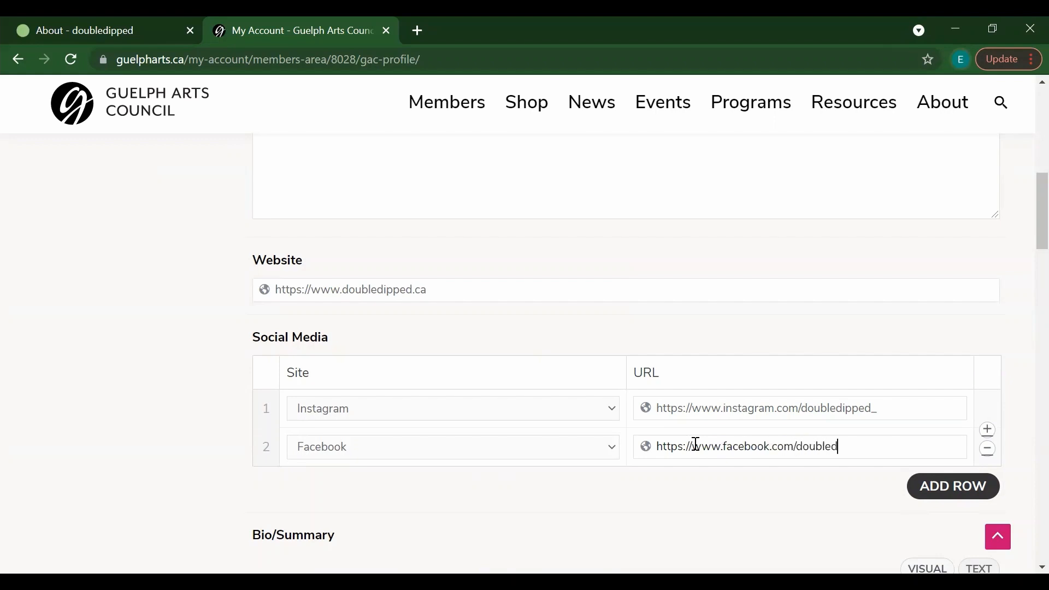
pyautogui.write('ippedca')
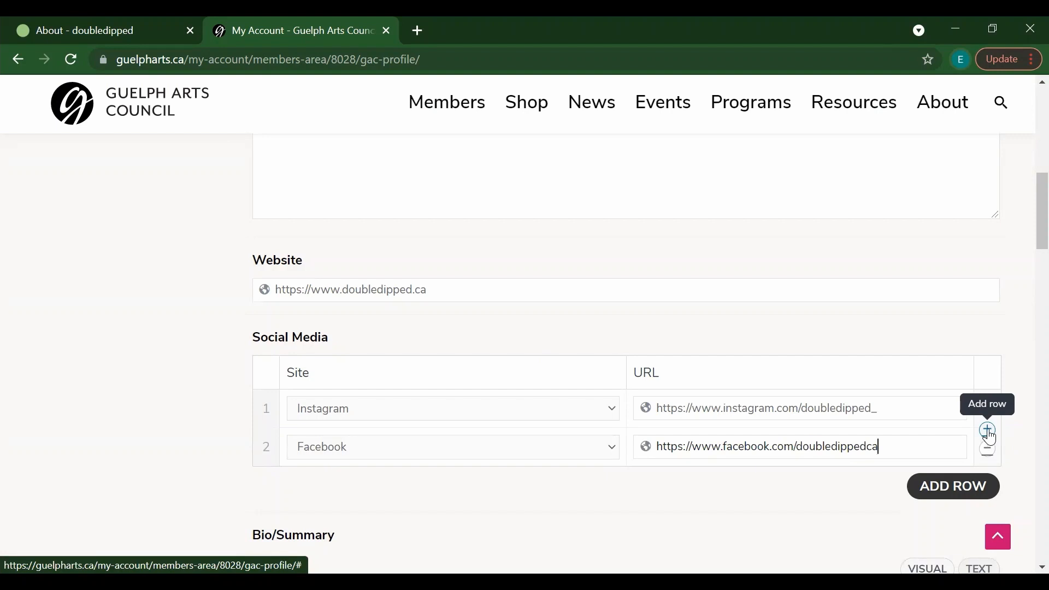
# Step: Copy the three About paragraphs from the Double Dipped page into the Bio/Summary editor
pyautogui.scroll(-5, 1024, 251)
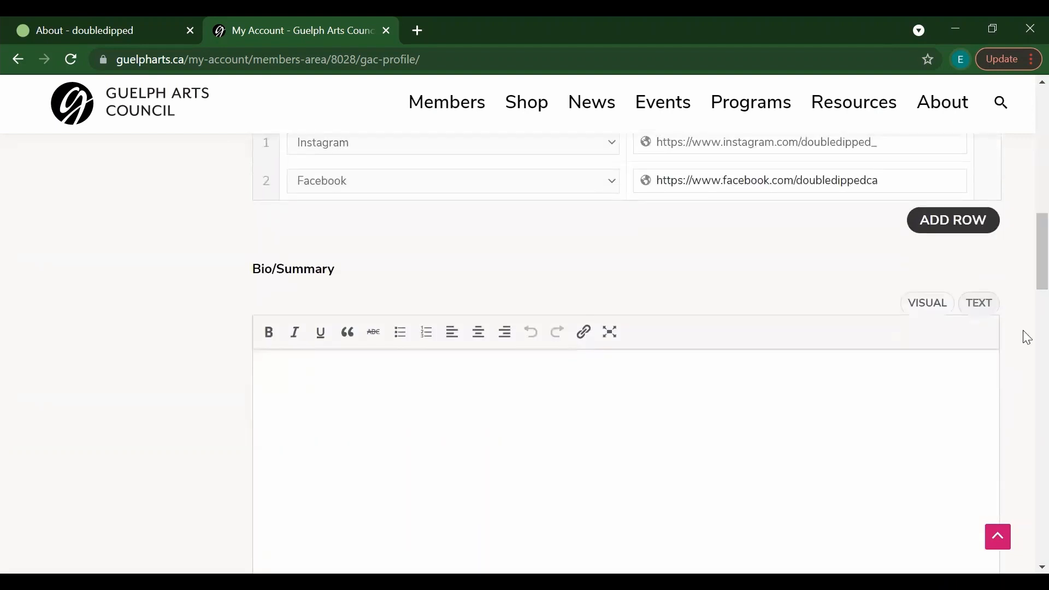
pyautogui.scroll(-1, 1025, 264)
pyautogui.scroll(-1, 1027, 267)
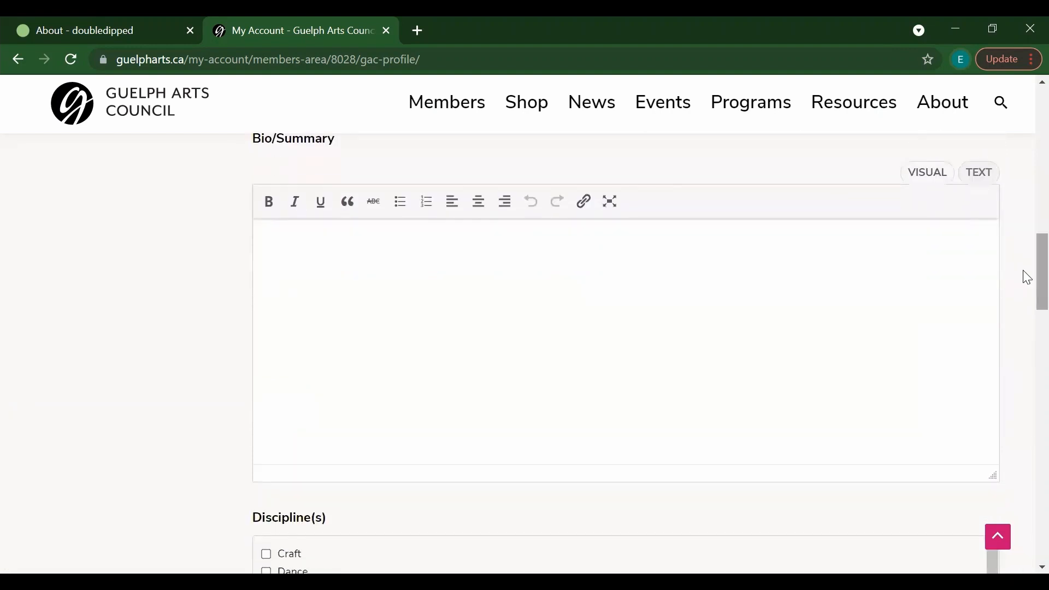
pyautogui.click(436, 289)
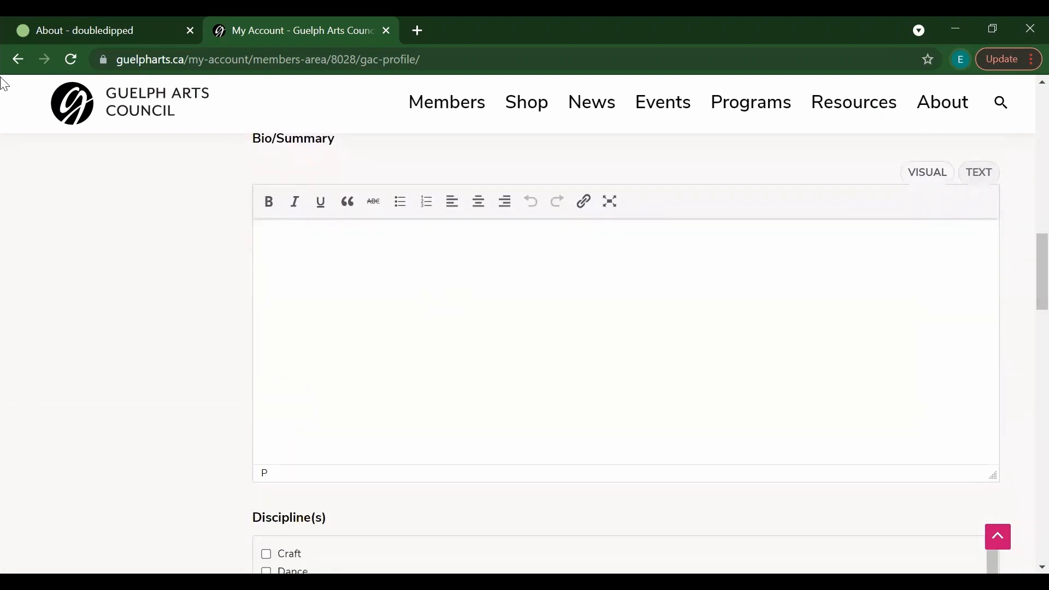
pyautogui.click(72, 30)
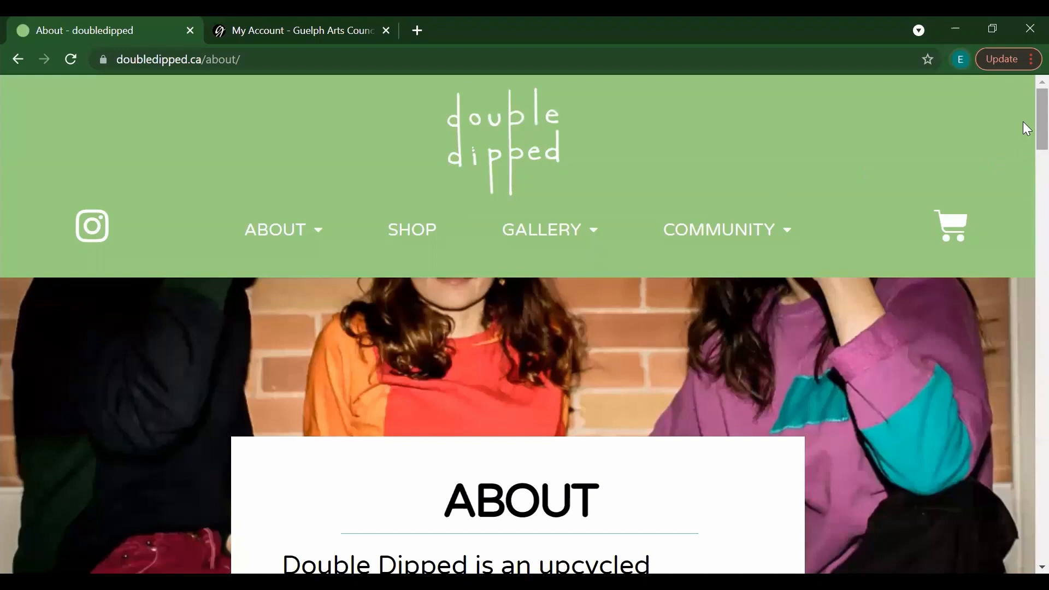
pyautogui.scroll(-6, 1024, 142)
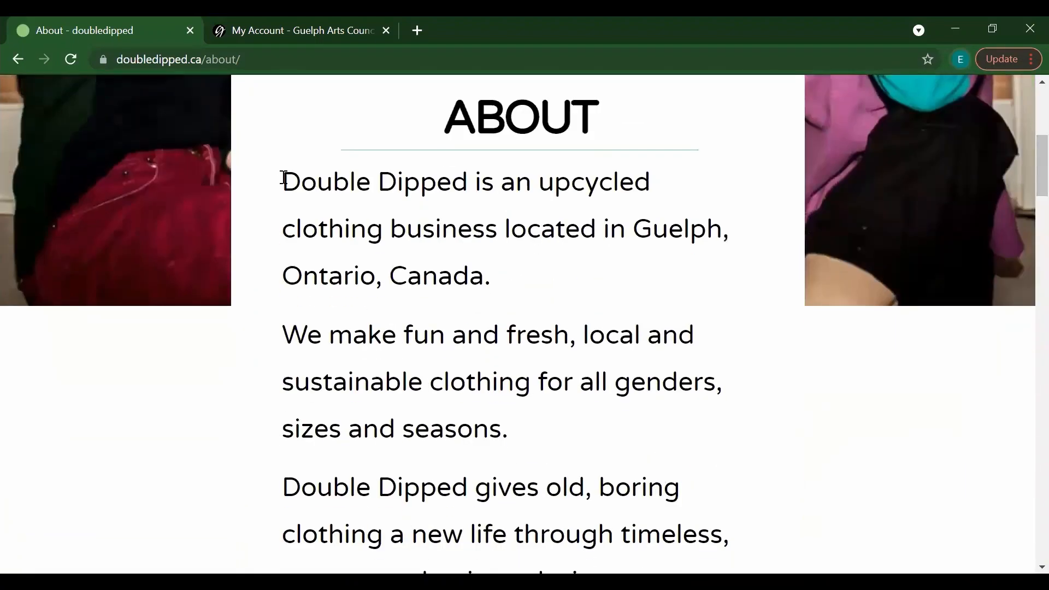
pyautogui.moveTo(281, 184); pyautogui.dragTo(638, 327)
pyautogui.click(258, 33)
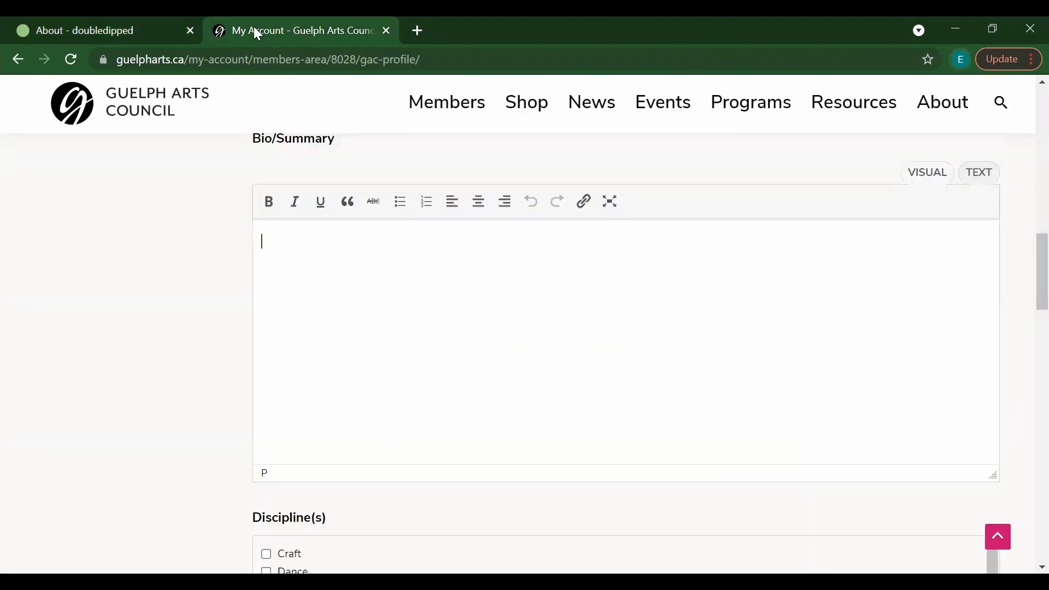
pyautogui.write('Double Dipped is an upcycled clothing business located in Guelph, Ontario, Canada. We make fun and fresh, local and sustainable clothing for all genders, sizes and seasons. Double Dipped gives old, boring clothing a new life through timeless, custom and unique designs.')
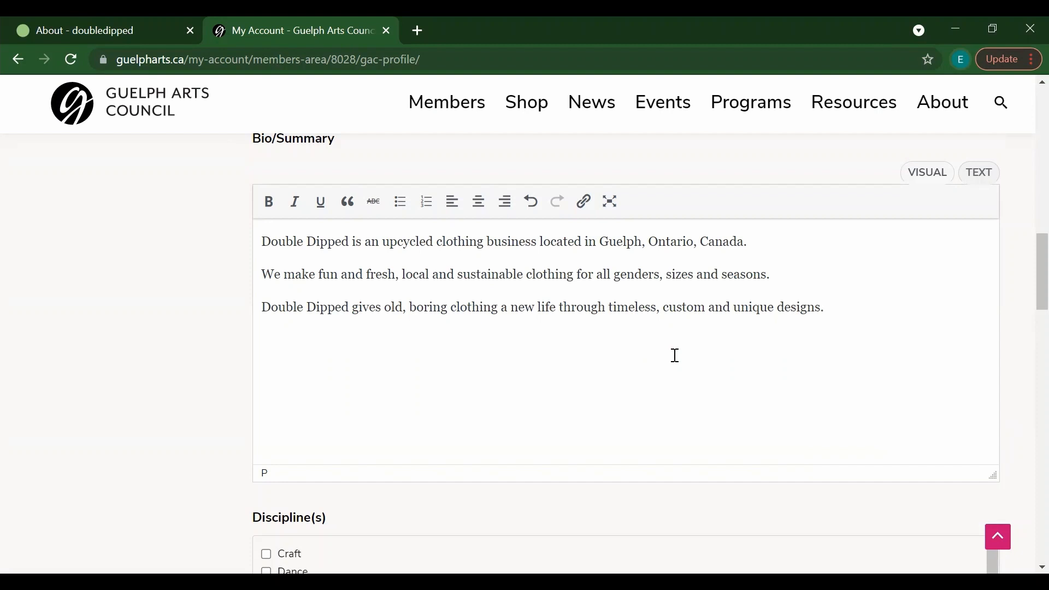
# Step: Make 'Double Dipped' at the start of the first bio line bold
pyautogui.moveTo(604, 238); pyautogui.dragTo(695, 242)
pyautogui.click(687, 290)
pyautogui.moveTo(262, 241); pyautogui.dragTo(352, 242)
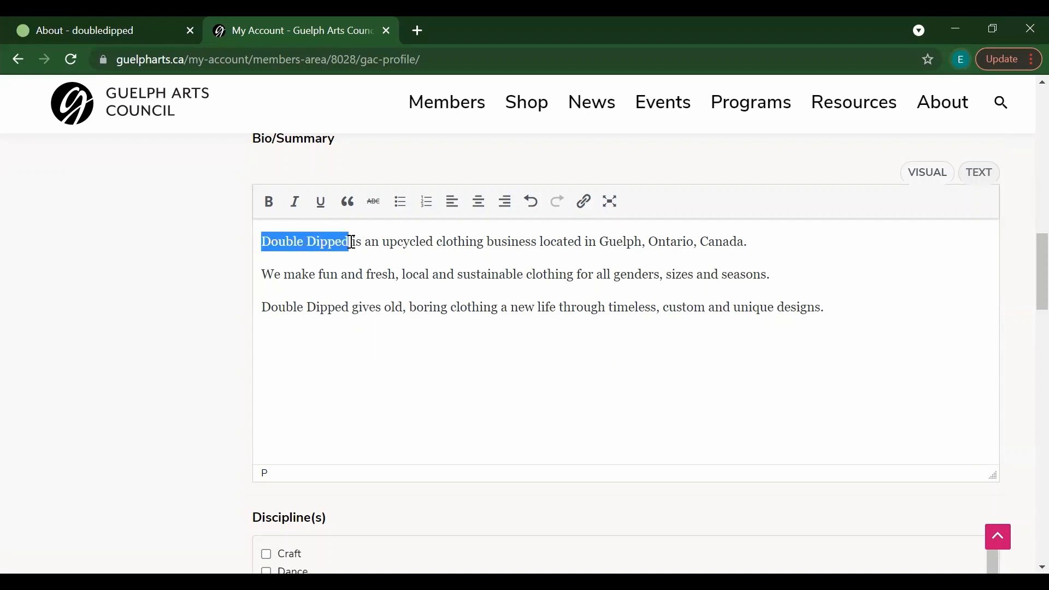
pyautogui.click(269, 201)
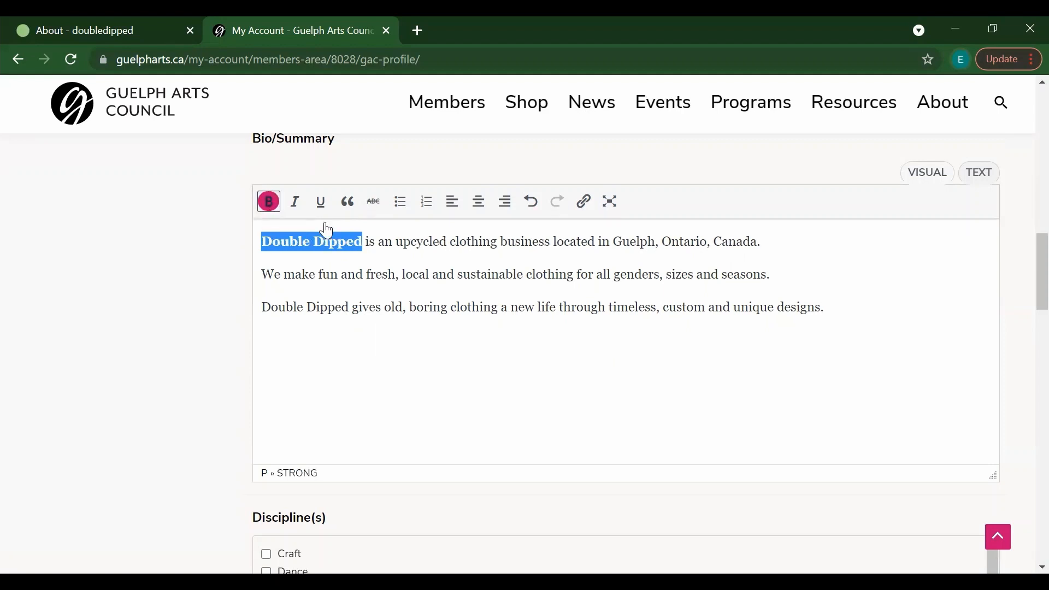
pyautogui.click(404, 241)
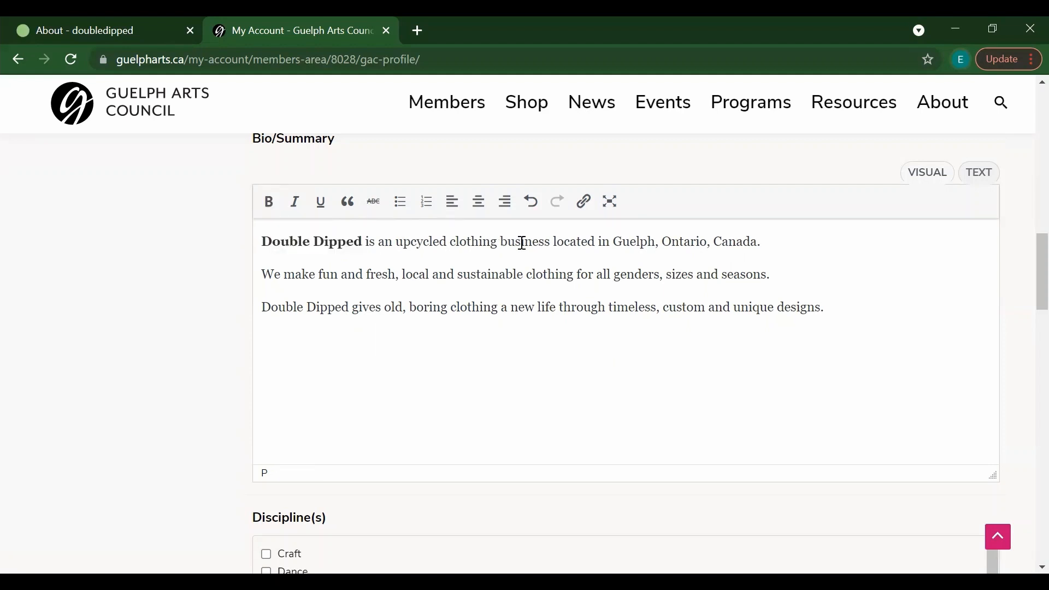
pyautogui.moveTo(265, 306); pyautogui.dragTo(350, 308)
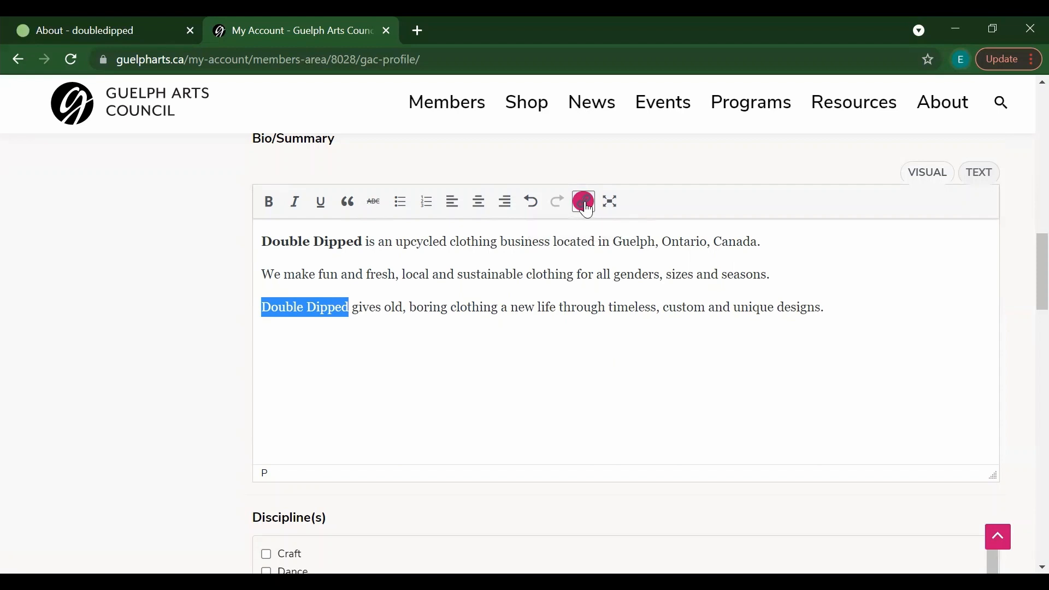
pyautogui.click(585, 203)
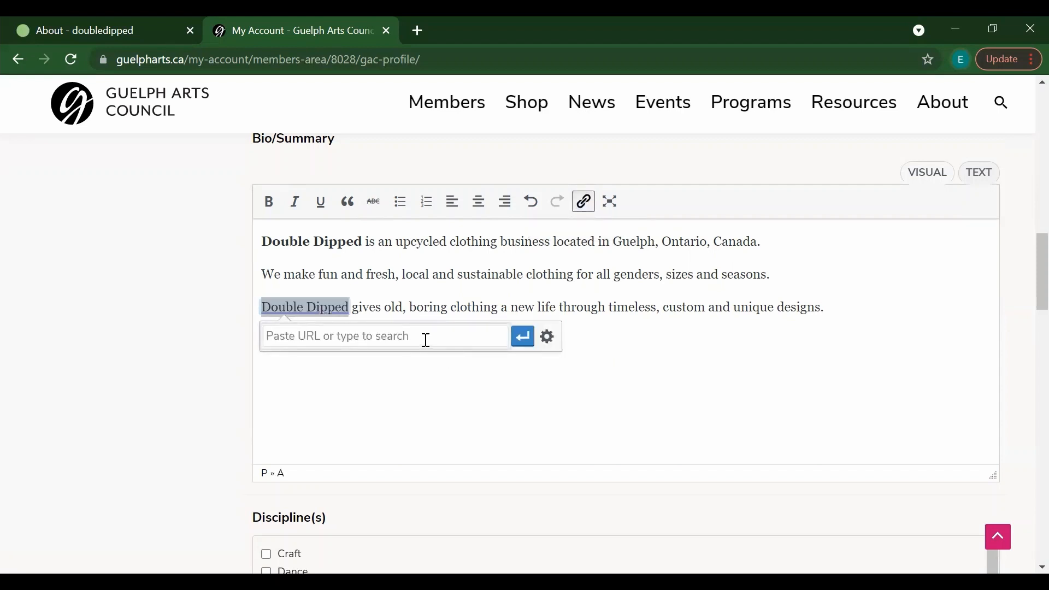
pyautogui.write('www.do')
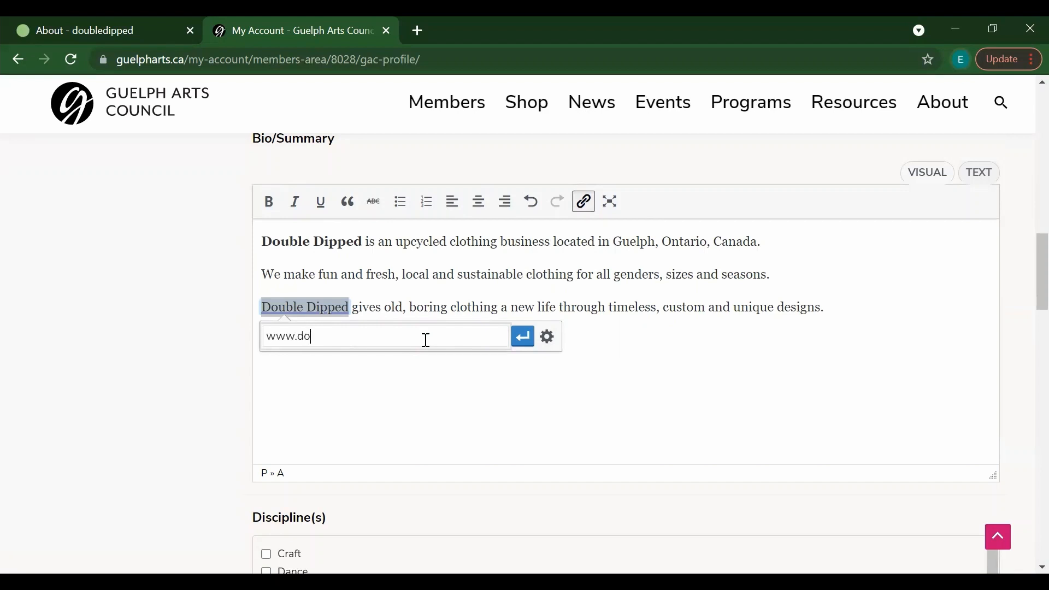
pyautogui.write('ubledipped.ca')
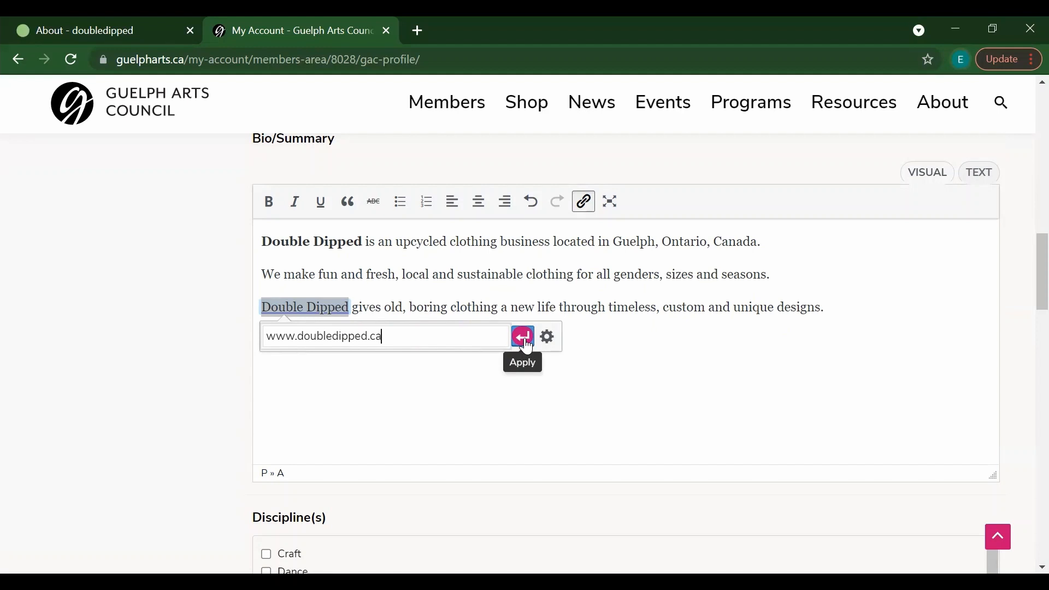
pyautogui.click(524, 341)
pyautogui.click(564, 332)
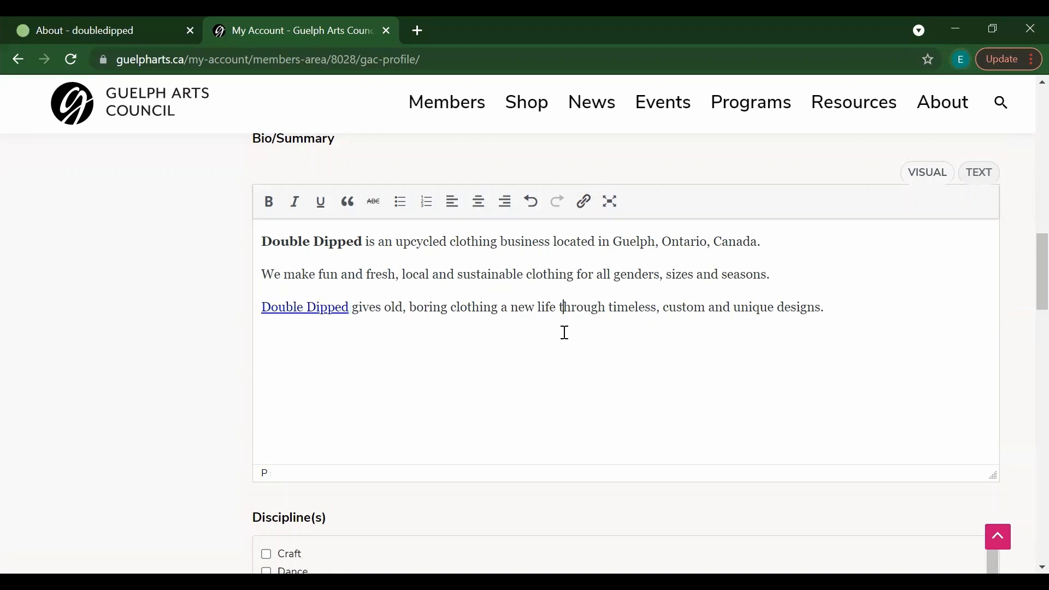
pyautogui.click(293, 307)
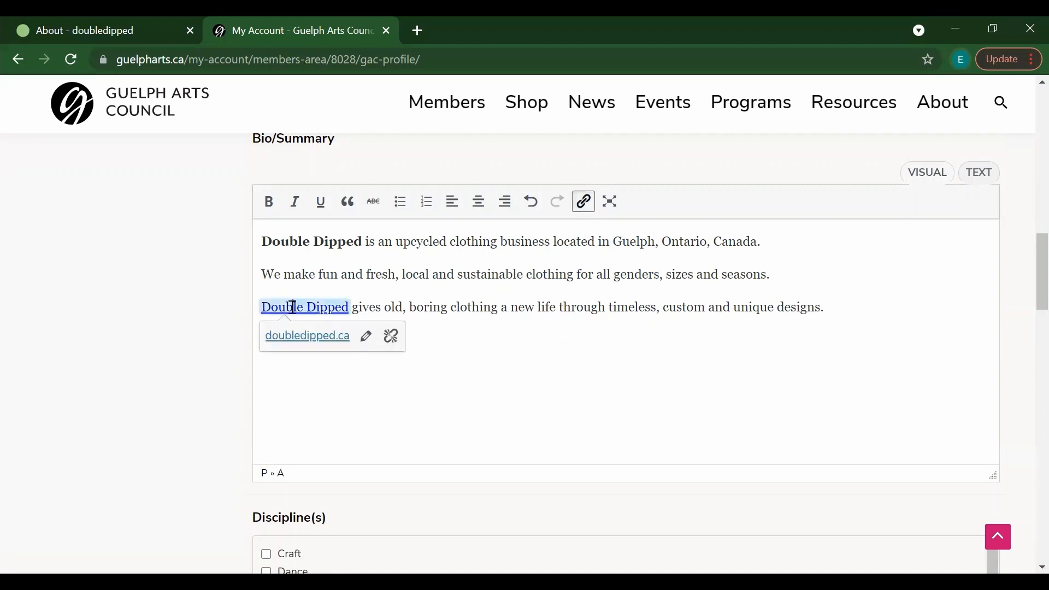
pyautogui.click(407, 303)
# Step: Tick a discipline and the Artist member type, then move down to Profile Image
pyautogui.moveTo(1037, 275); pyautogui.dragTo(1023, 323)
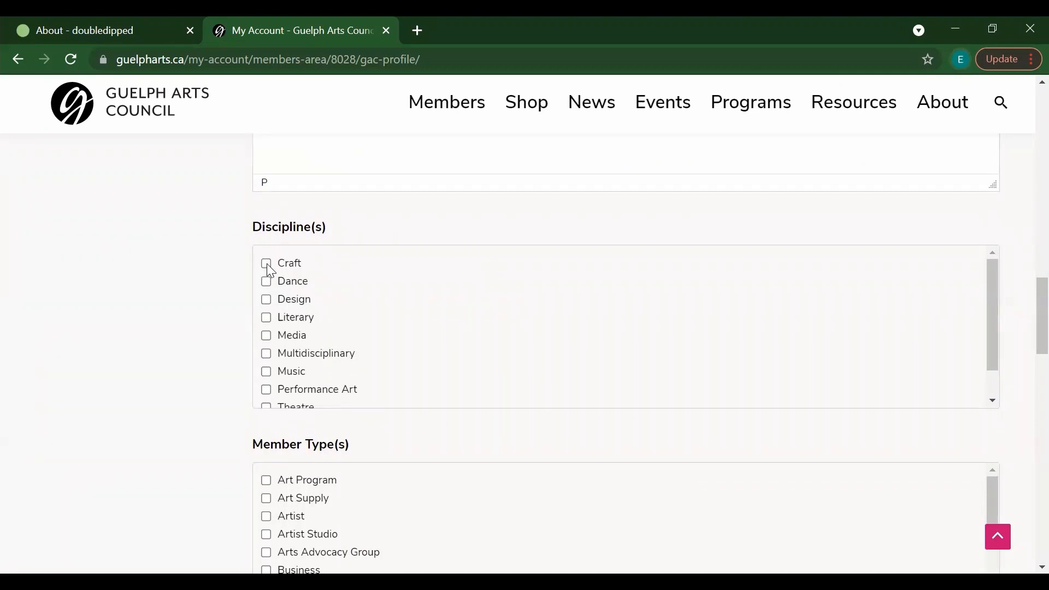
pyautogui.moveTo(992, 302)
pyautogui.mouseDown()
pyautogui.moveTo(999, 333)
pyautogui.moveTo(995, 293)
pyautogui.mouseUp()
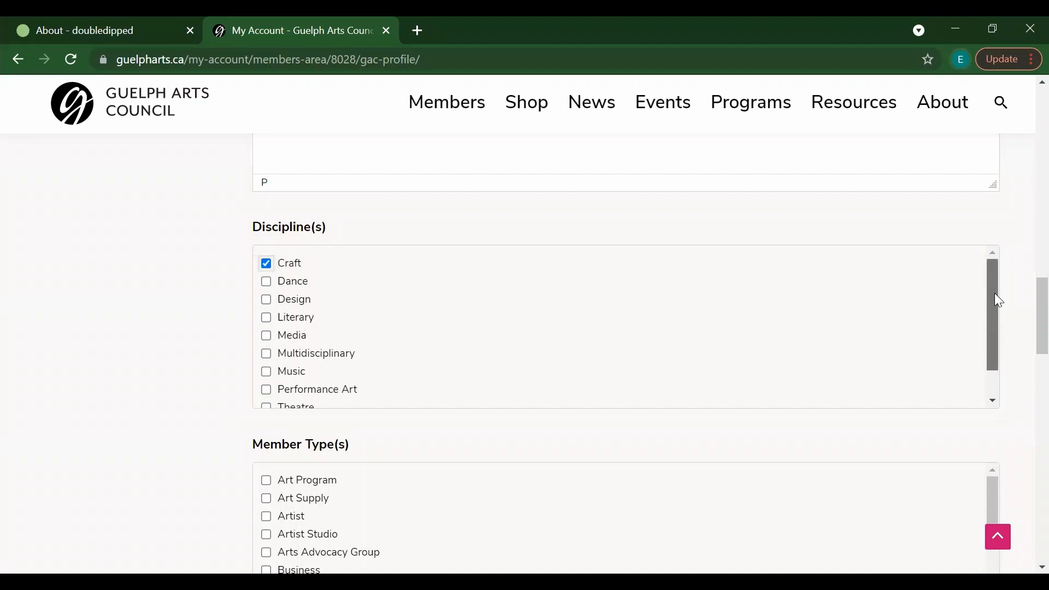
pyautogui.moveTo(1025, 306)
pyautogui.mouseDown()
pyautogui.moveTo(1027, 342)
pyautogui.moveTo(1024, 322)
pyautogui.mouseUp()
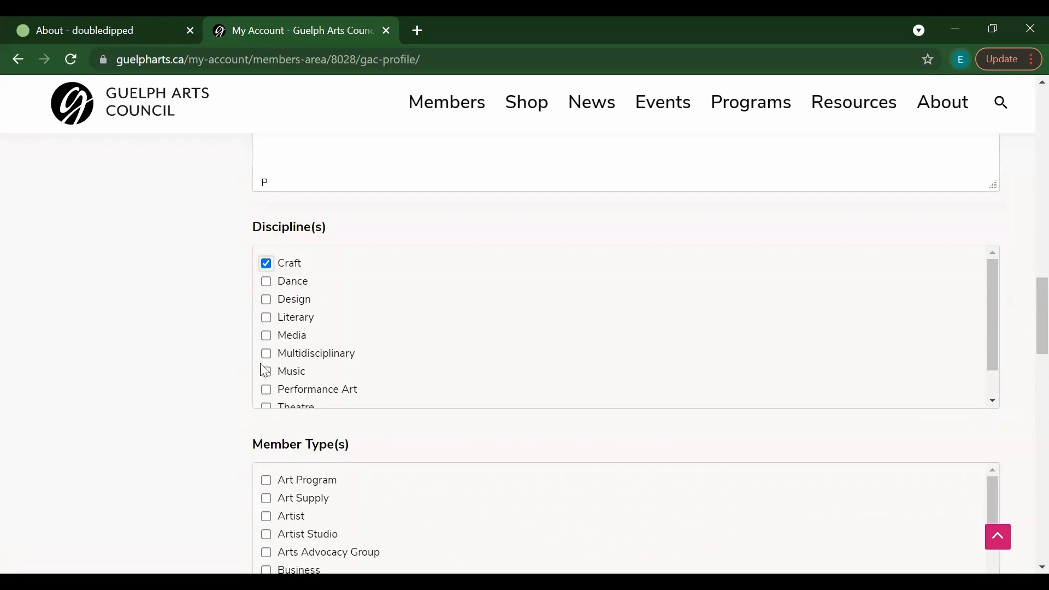
pyautogui.click(265, 335)
pyautogui.moveTo(1025, 339); pyautogui.dragTo(1026, 376)
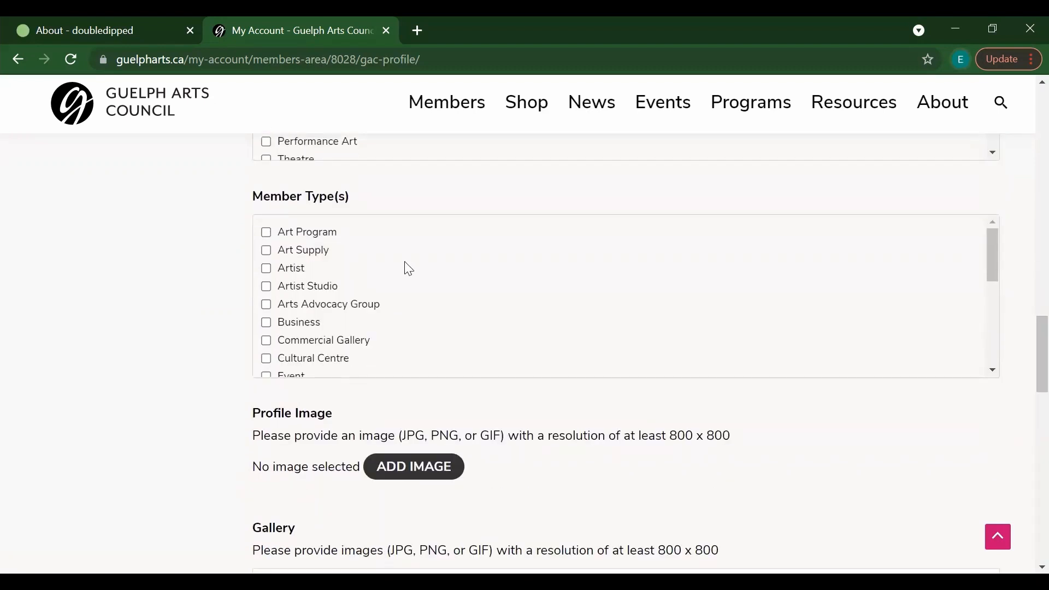
pyautogui.click(266, 268)
pyautogui.moveTo(987, 257)
pyautogui.mouseDown()
pyautogui.moveTo(987, 352)
pyautogui.moveTo(997, 247)
pyautogui.mouseUp()
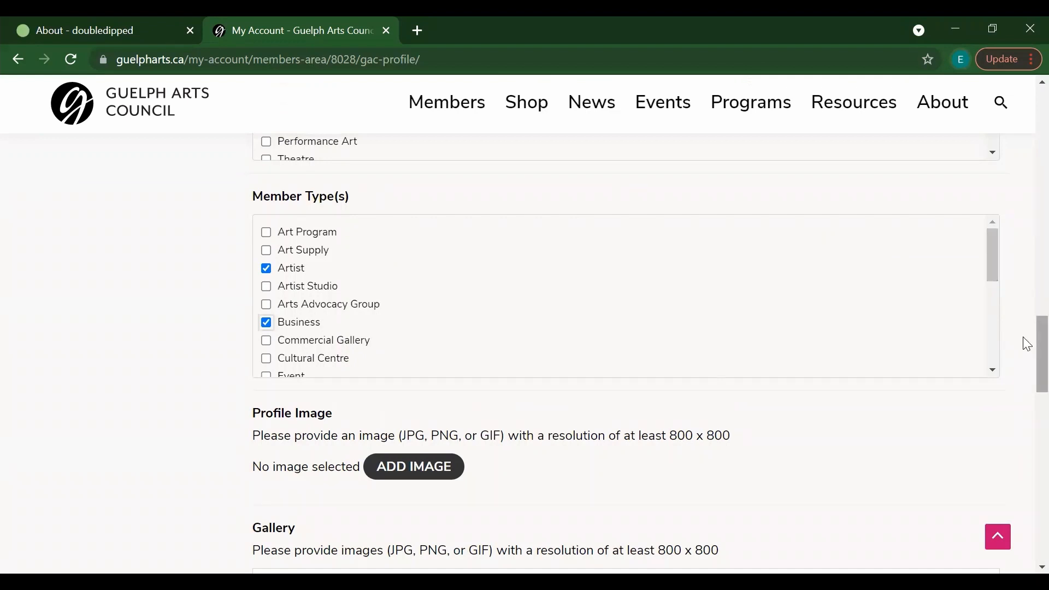
pyautogui.scroll(-4, 1025, 356)
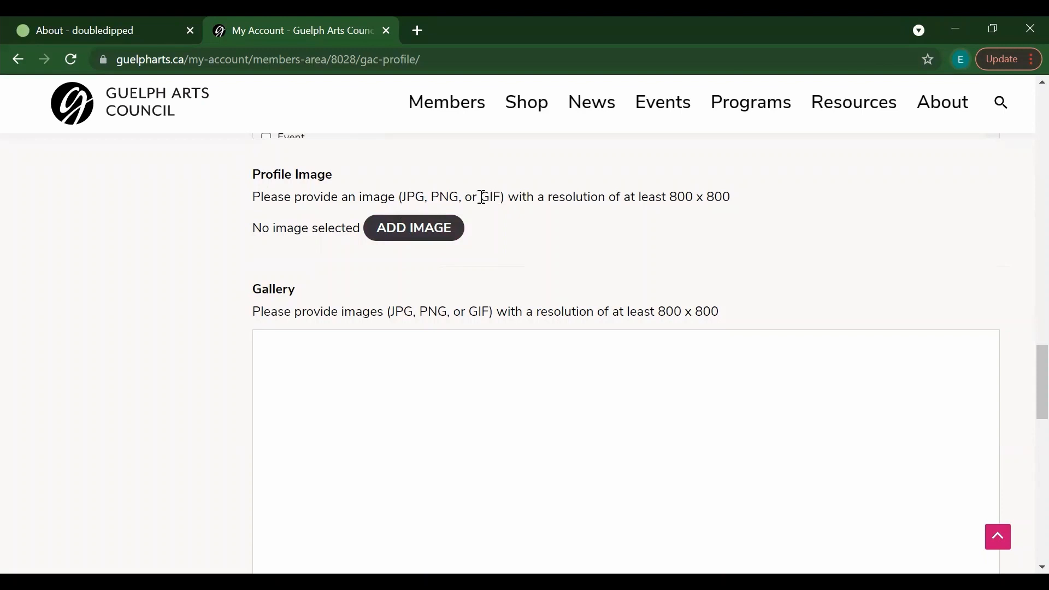
# Step: Upload the fullsizeoutput_e4 photo from the Desktop's Website folder for the profile image
pyautogui.click(446, 231)
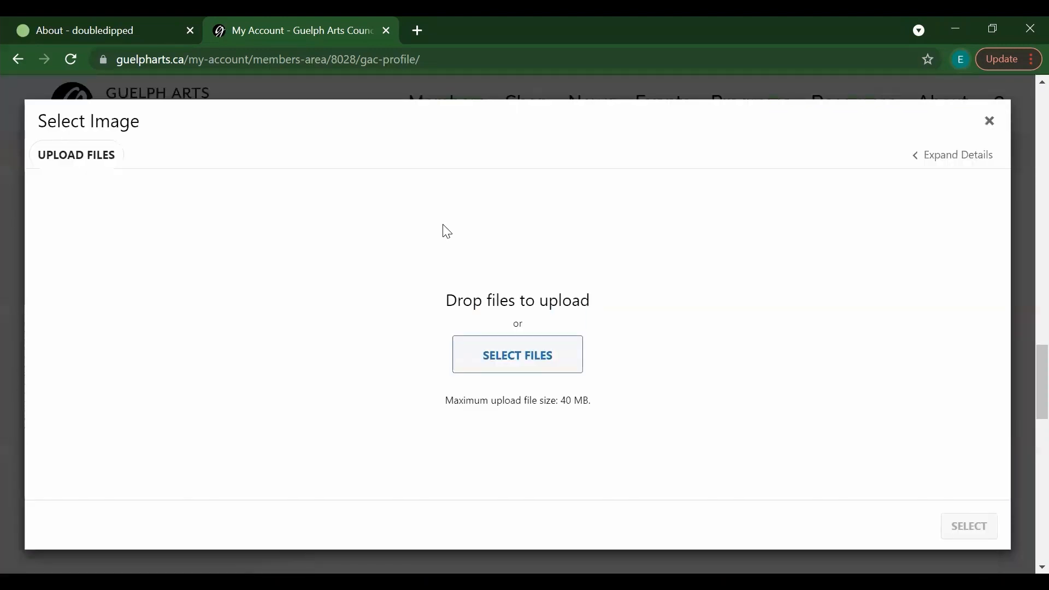
pyautogui.click(505, 365)
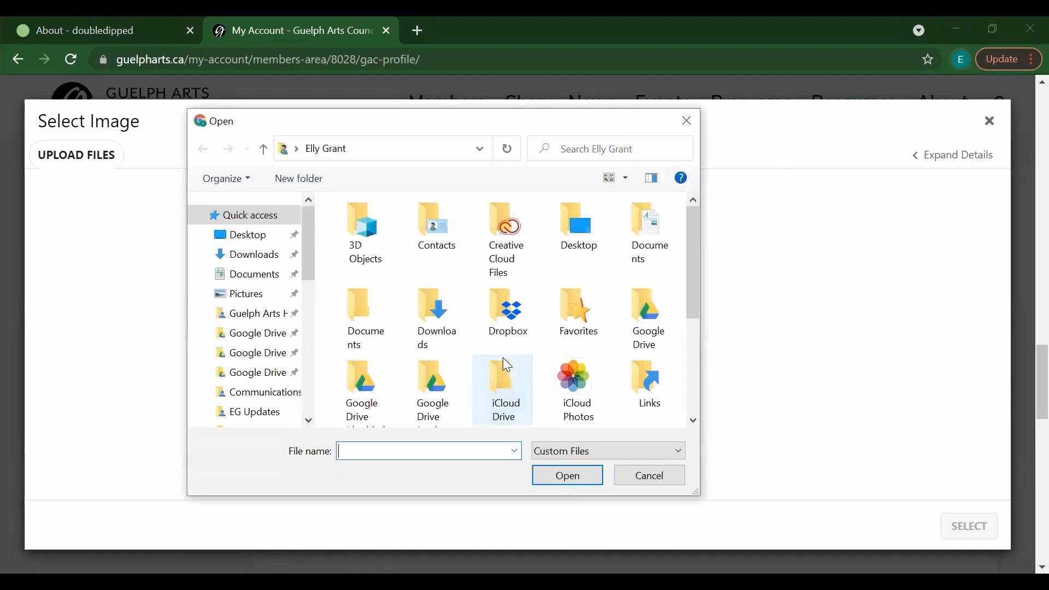
pyautogui.click(267, 274)
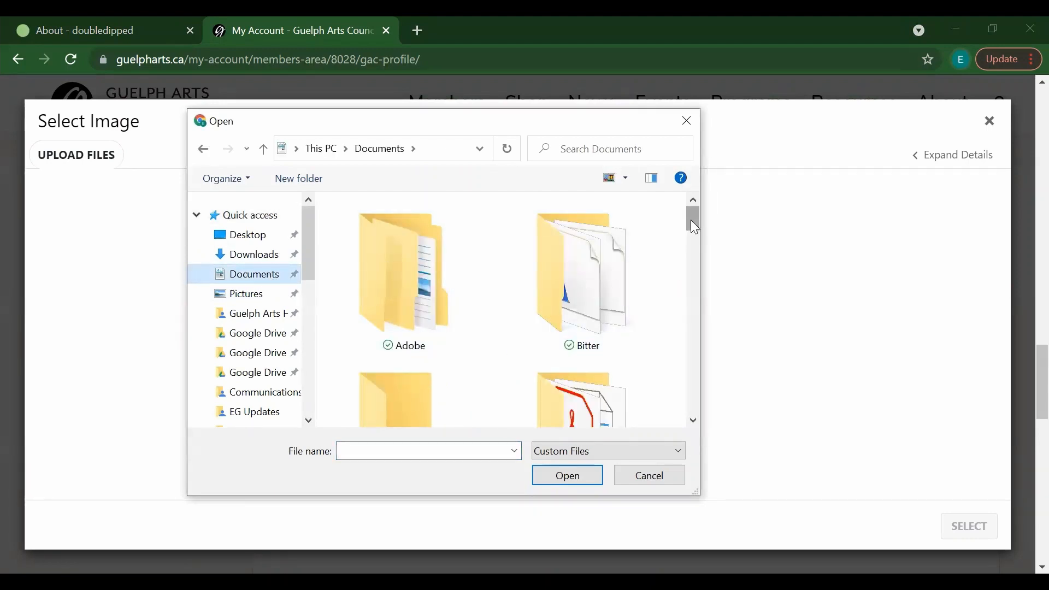
pyautogui.moveTo(694, 226); pyautogui.dragTo(692, 240)
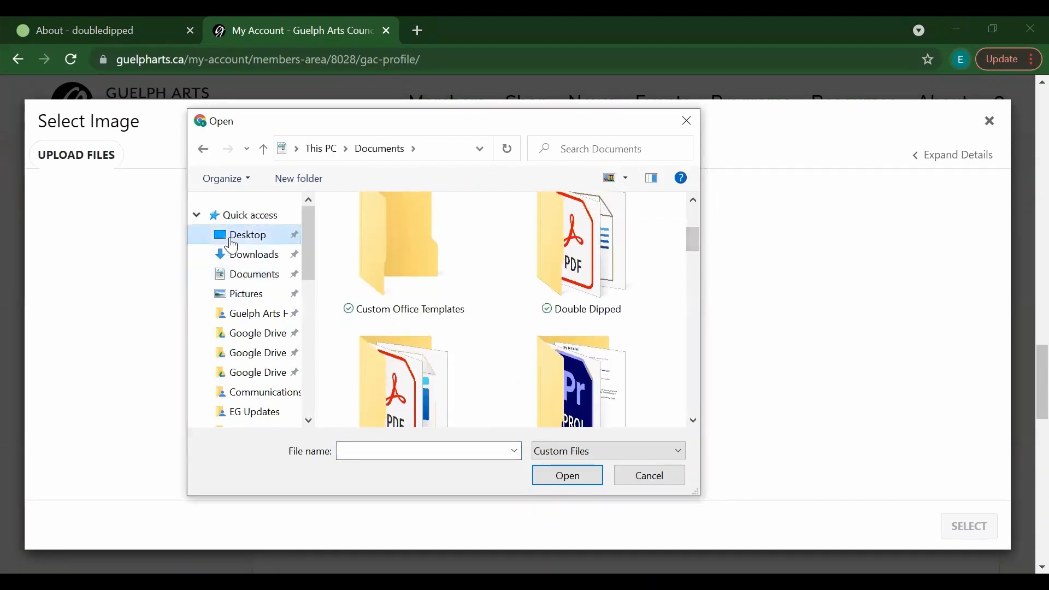
pyautogui.click(232, 247)
pyautogui.click(394, 266)
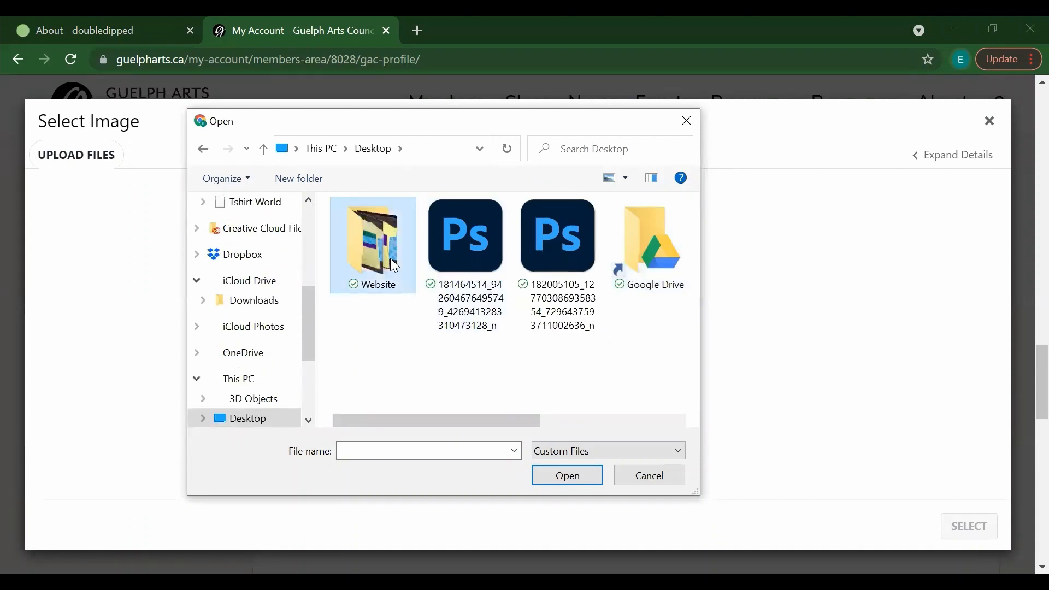
pyautogui.doubleClick(394, 266)
pyautogui.moveTo(695, 239); pyautogui.dragTo(693, 358)
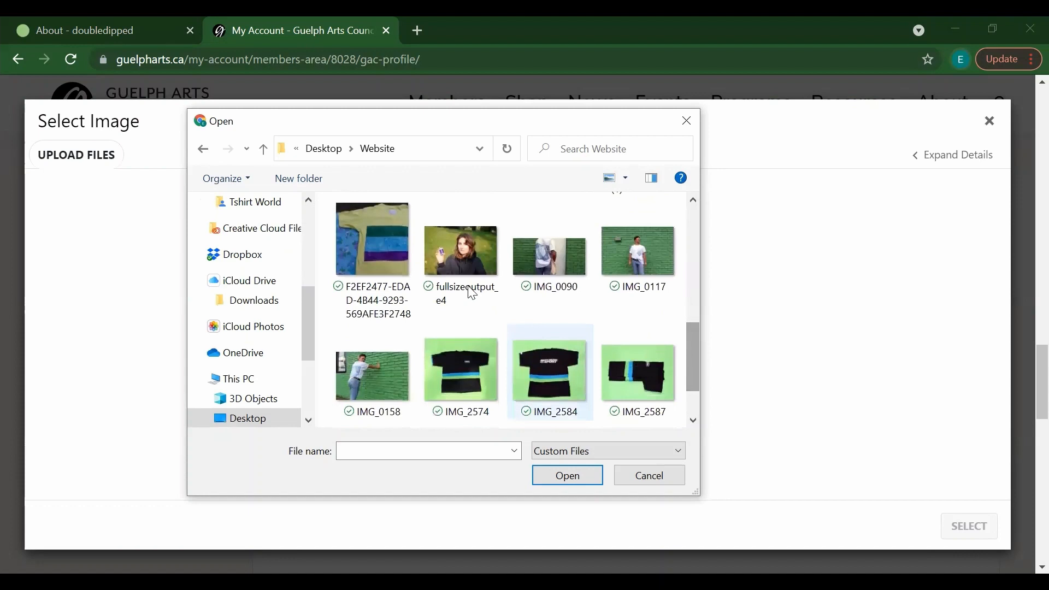
pyautogui.click(441, 255)
pyautogui.click(561, 481)
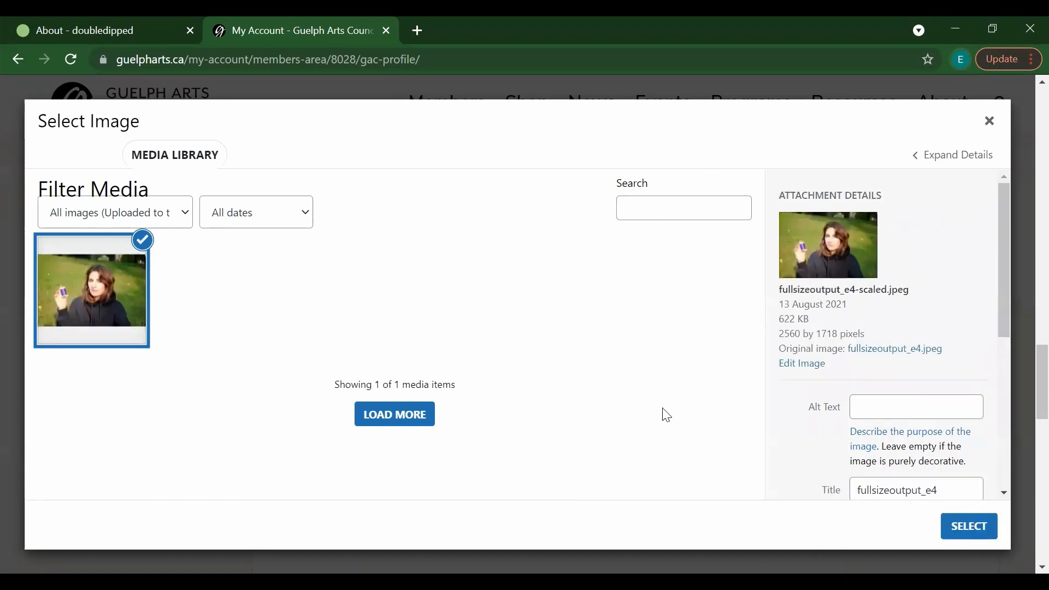
# Step: Use the uploaded fullsizeoutput_e4 photo as the Profile Image and review the form
pyautogui.click(969, 526)
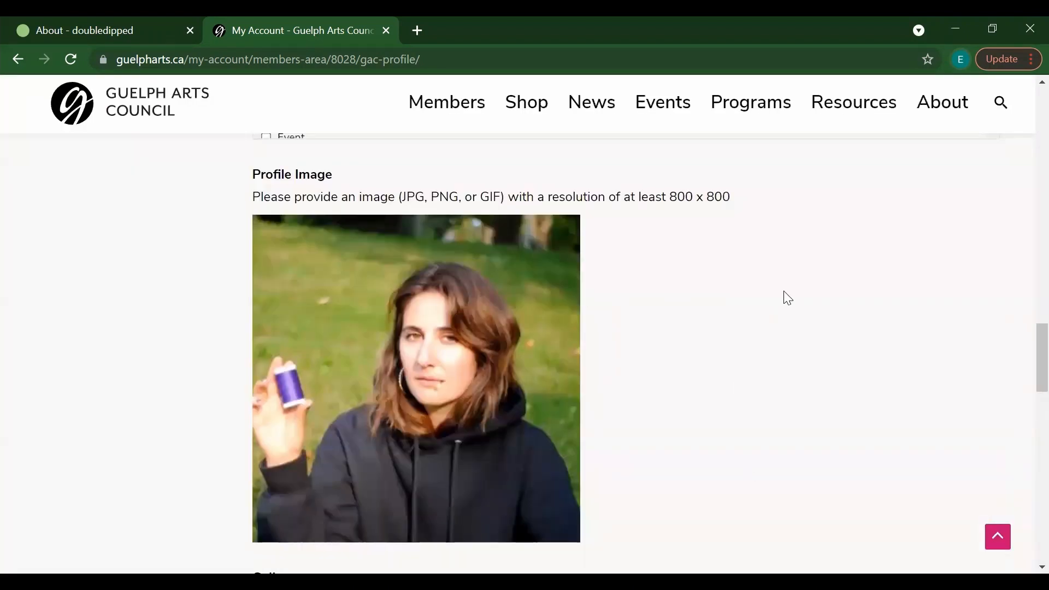
pyautogui.scroll(-2, 1026, 374)
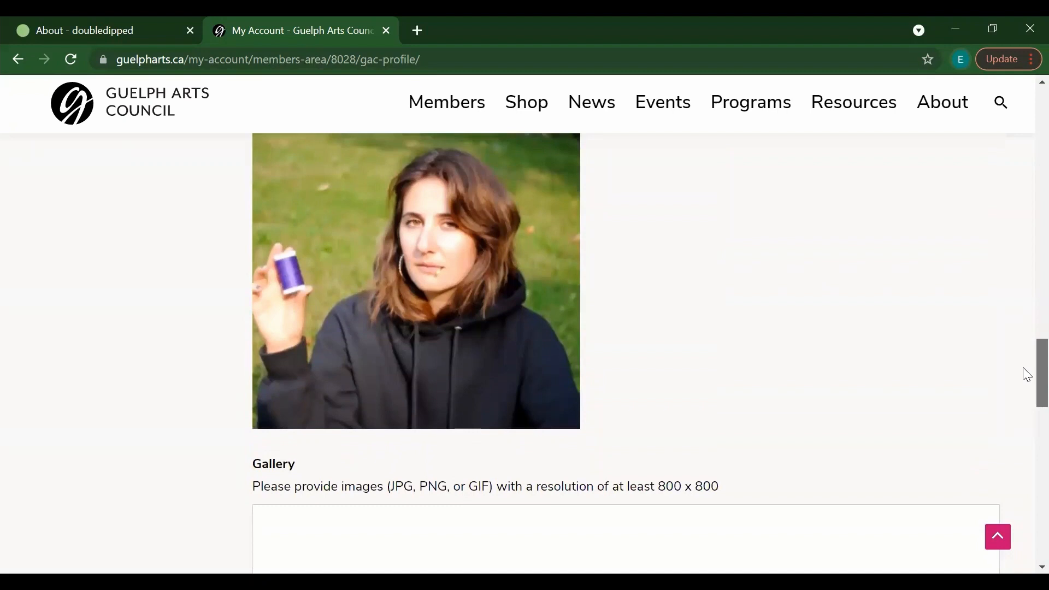
pyautogui.scroll(-5, 1025, 374)
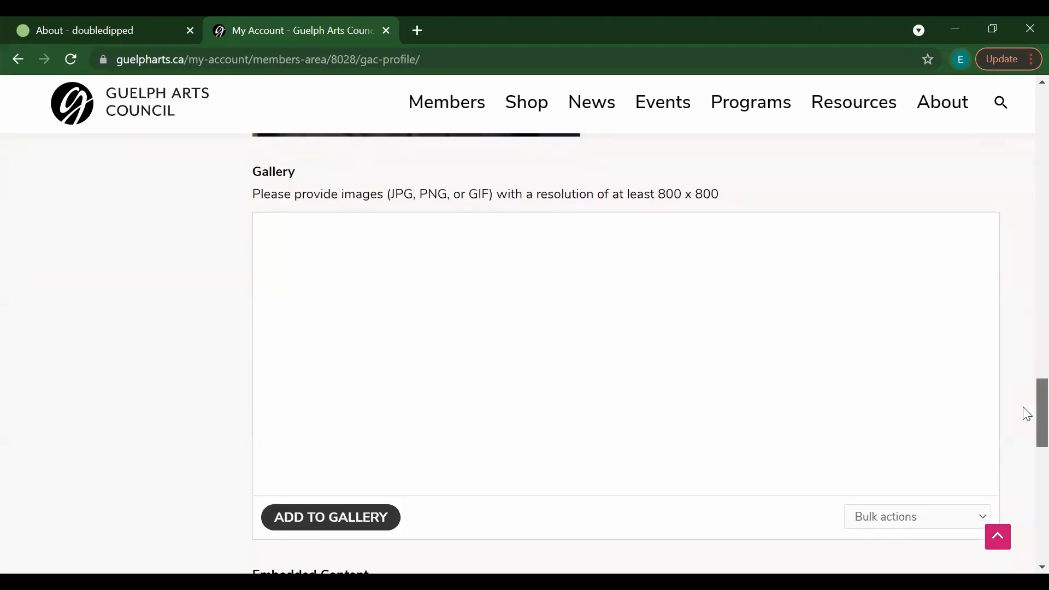
pyautogui.scroll(7, 1023, 382)
pyautogui.scroll(-1, 1023, 361)
pyautogui.scroll(1, 1026, 366)
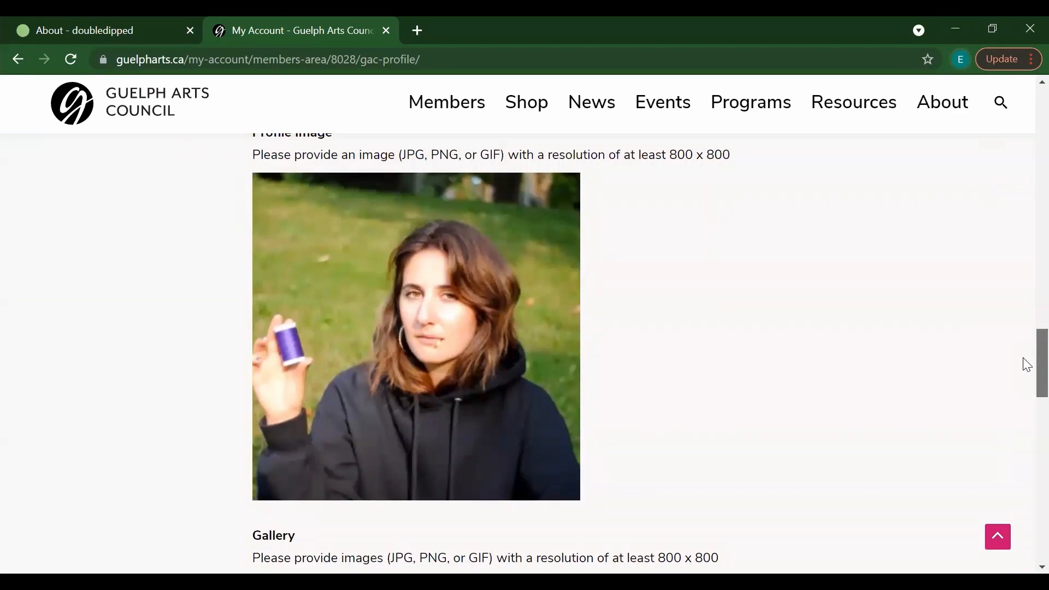
pyautogui.scroll(-7, 1027, 365)
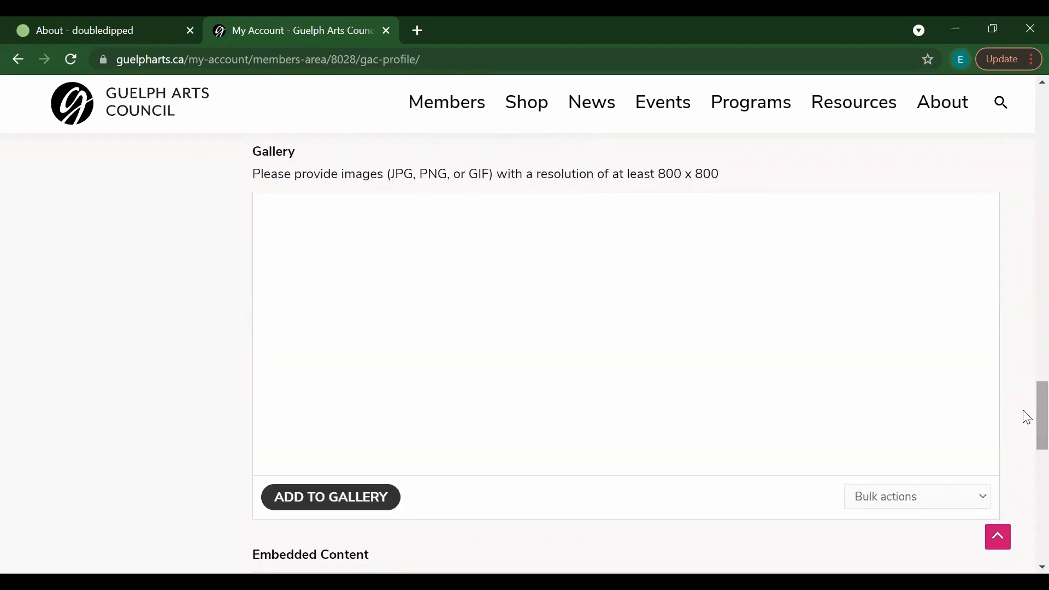
# Step: Upload the four black T-shirt and hoodie photos together and add them to the Gallery
pyautogui.click(329, 499)
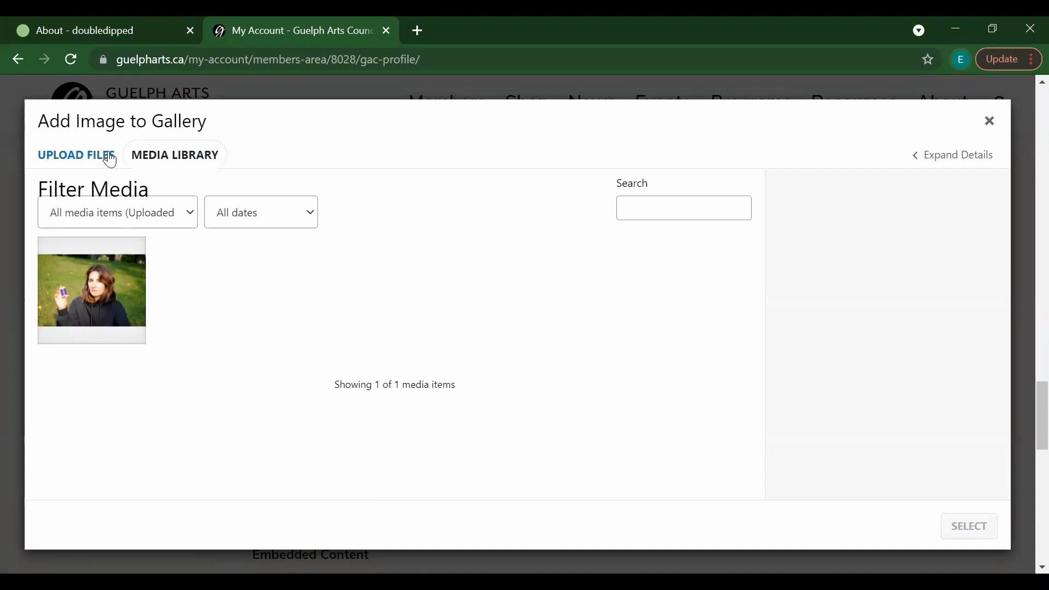
pyautogui.click(101, 161)
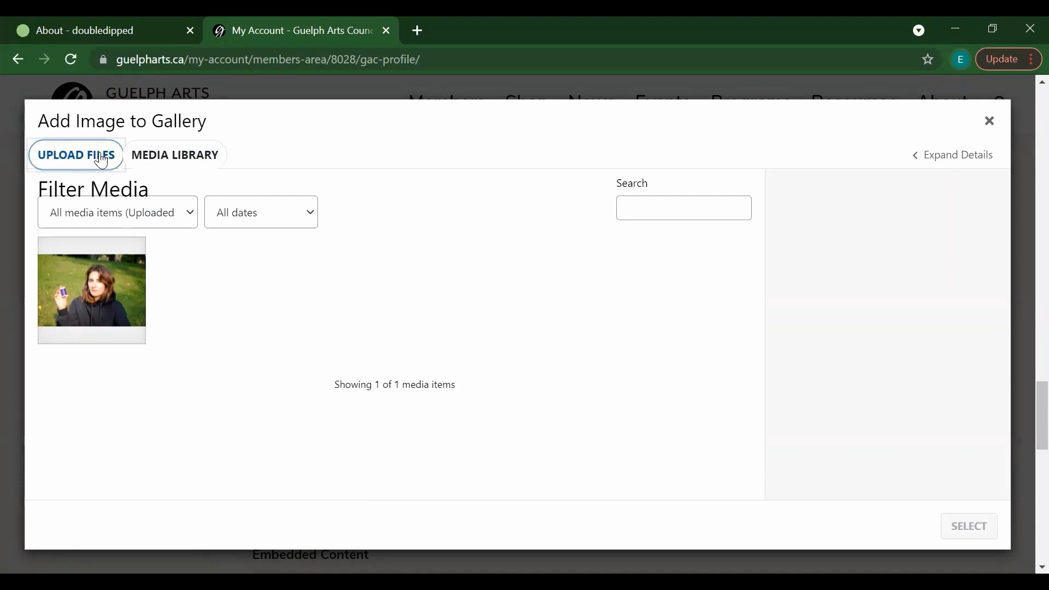
pyautogui.click(497, 371)
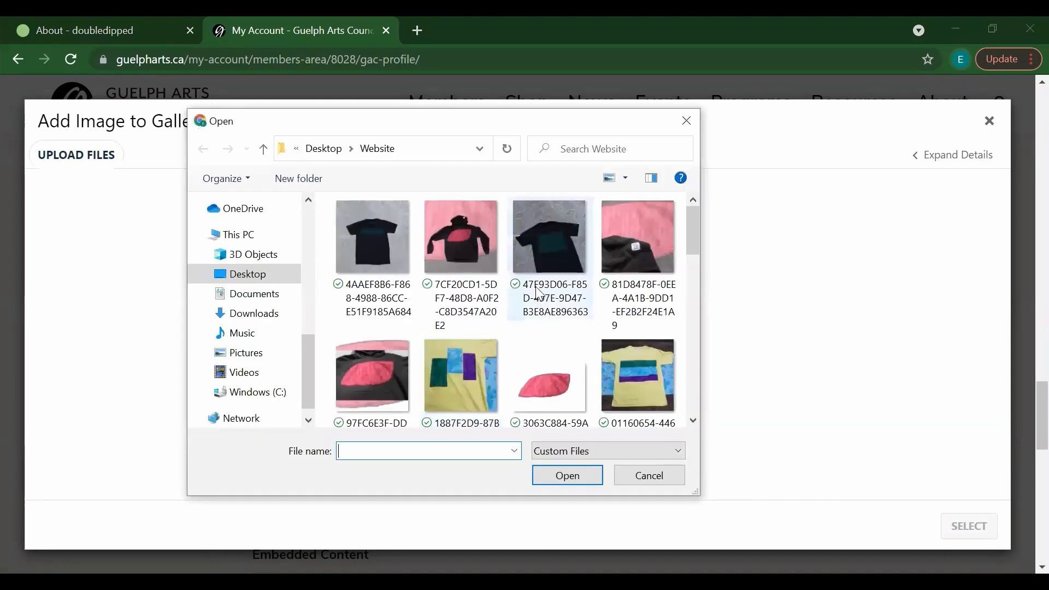
pyautogui.click(389, 253)
pyautogui.moveTo(693, 251); pyautogui.dragTo(691, 318)
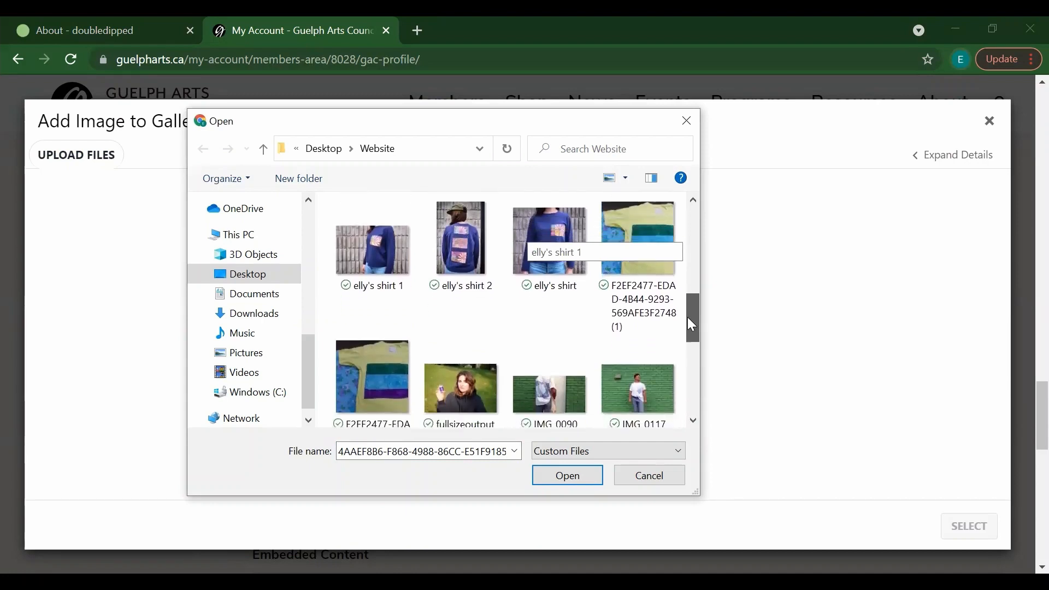
pyautogui.keyDown('shift'); pyautogui.click(396, 387); pyautogui.keyUp('shift')
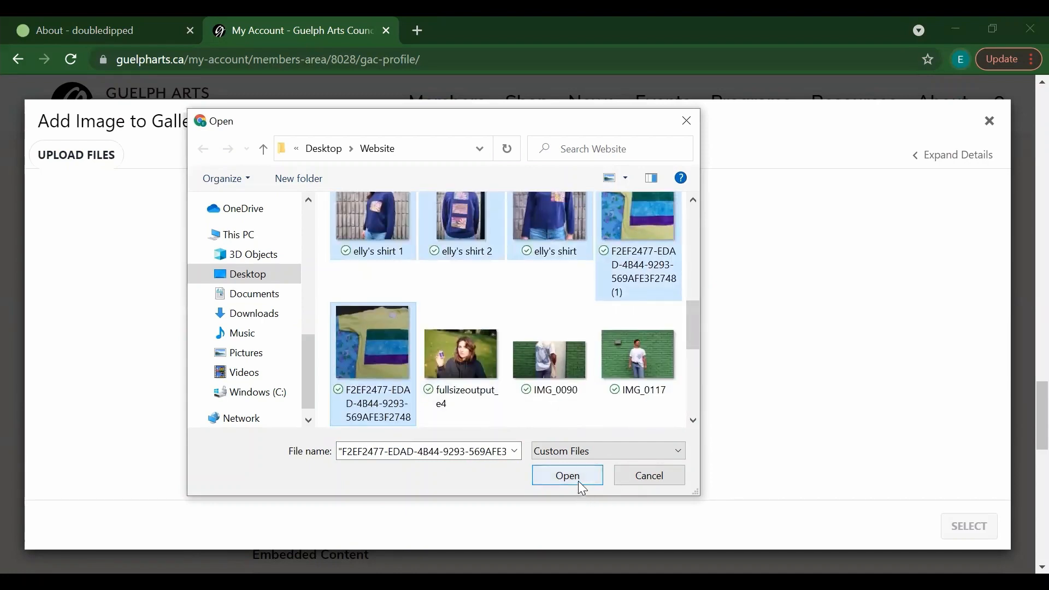
pyautogui.moveTo(691, 337); pyautogui.dragTo(682, 236)
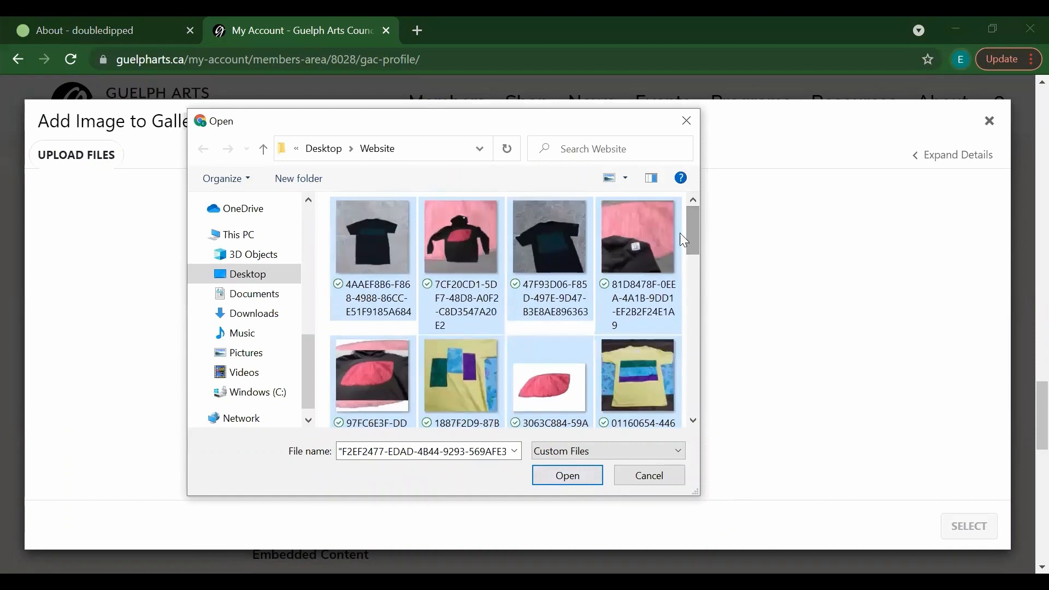
pyautogui.click(393, 240)
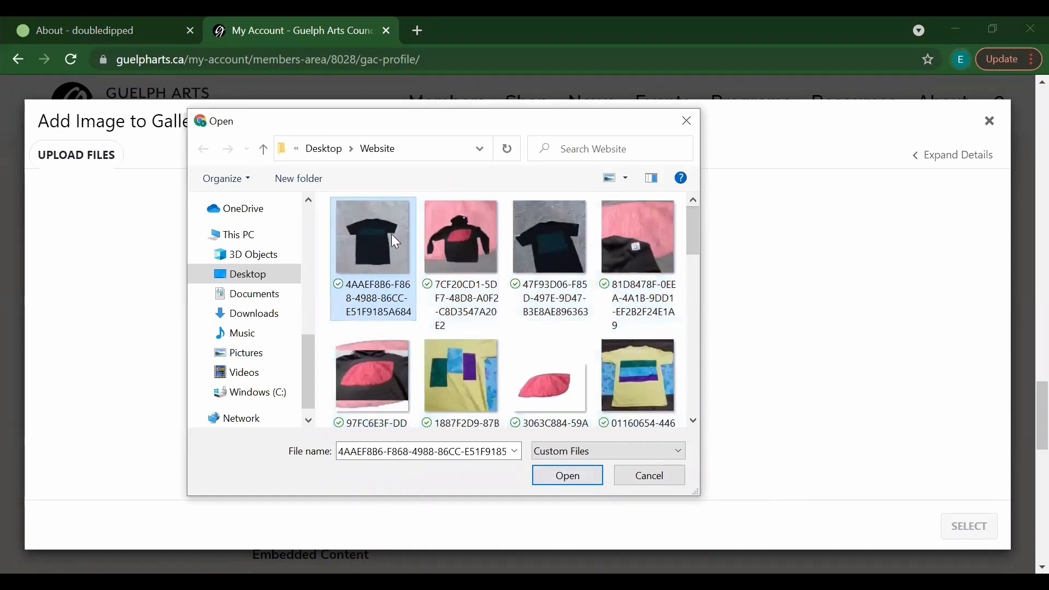
pyautogui.keyDown('shift'); pyautogui.click(542, 240); pyautogui.keyUp('shift')
pyautogui.click(555, 476)
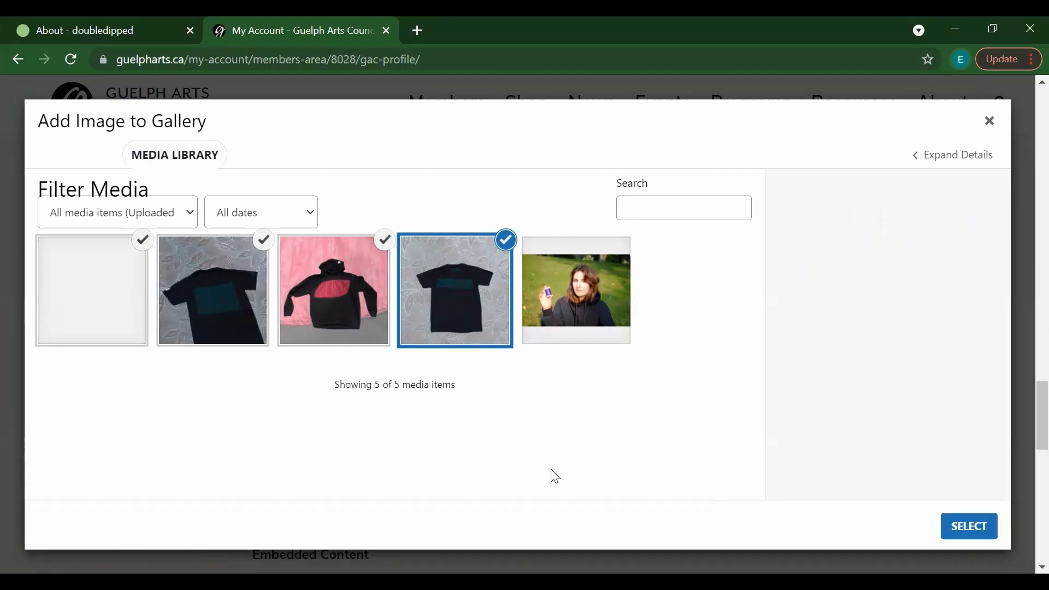
pyautogui.click(978, 530)
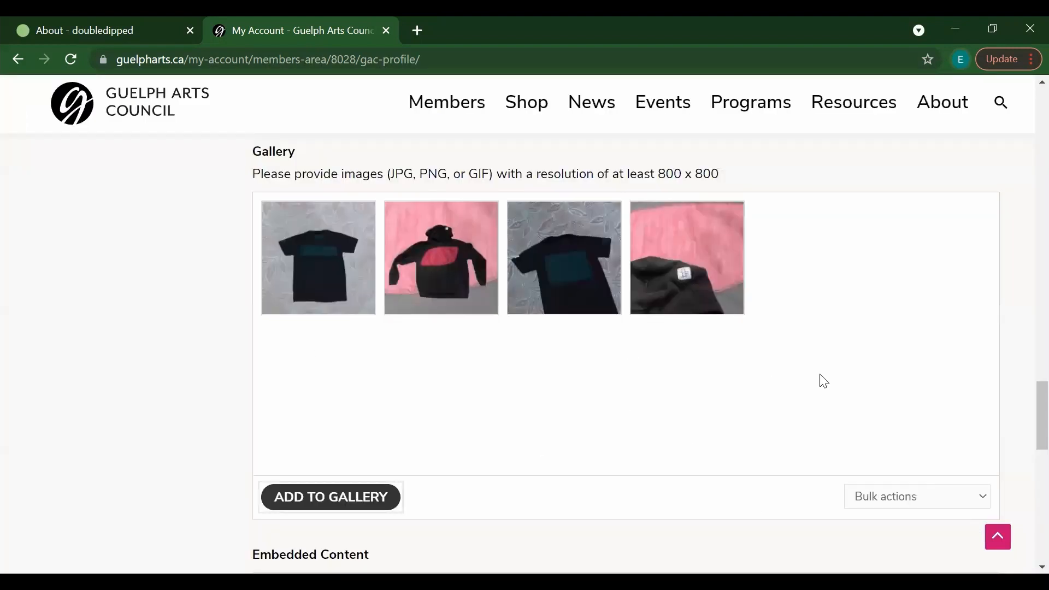
# Step: Move the third Gallery photo to the first position so the black T-shirts lead
pyautogui.moveTo(686, 288)
pyautogui.moveTo(583, 273); pyautogui.dragTo(332, 265)
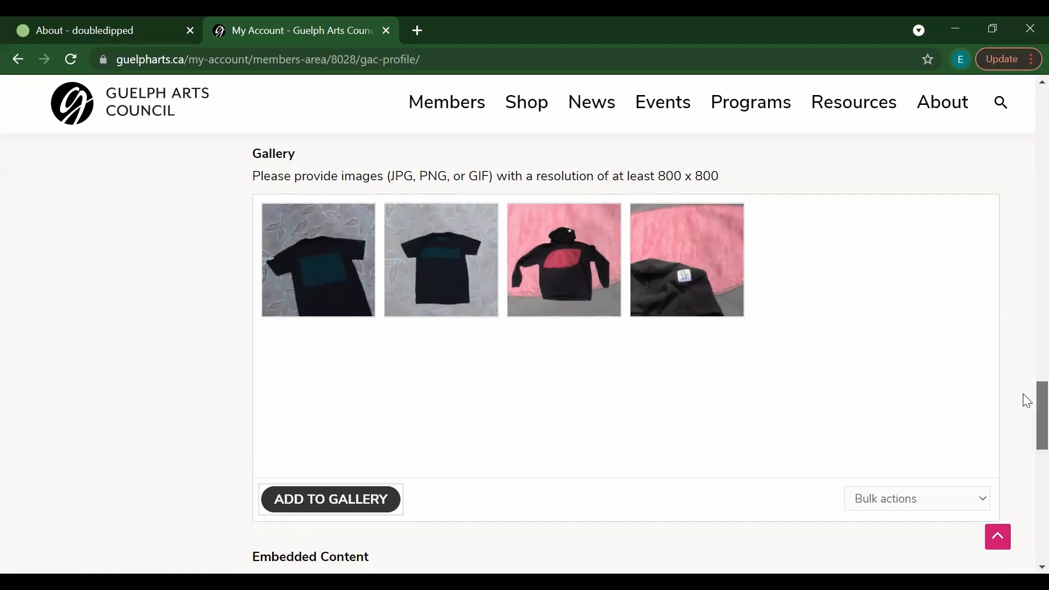
pyautogui.moveTo(1025, 400); pyautogui.dragTo(1027, 441)
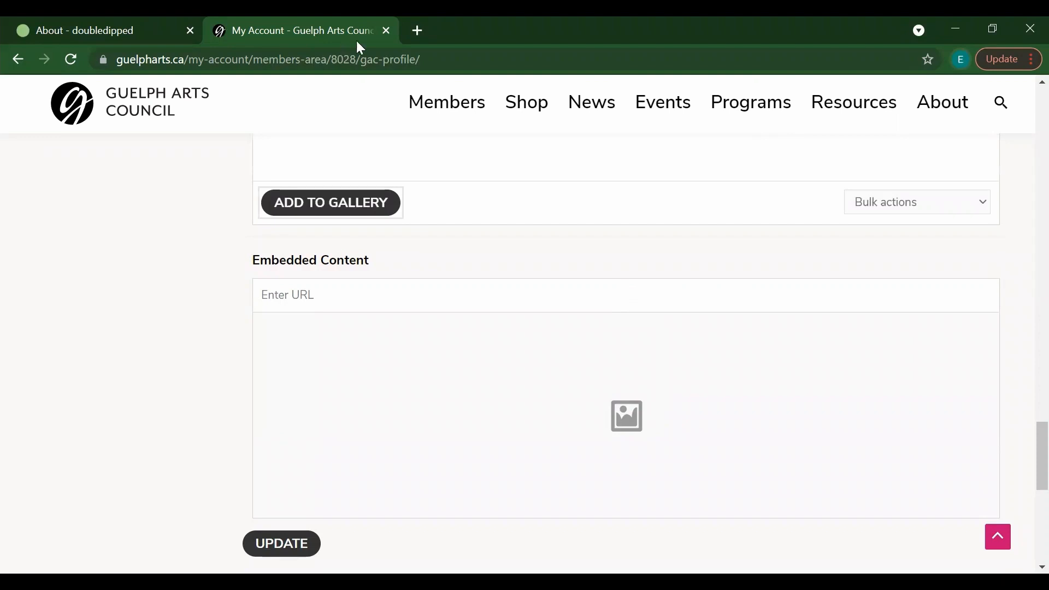
pyautogui.click(125, 30)
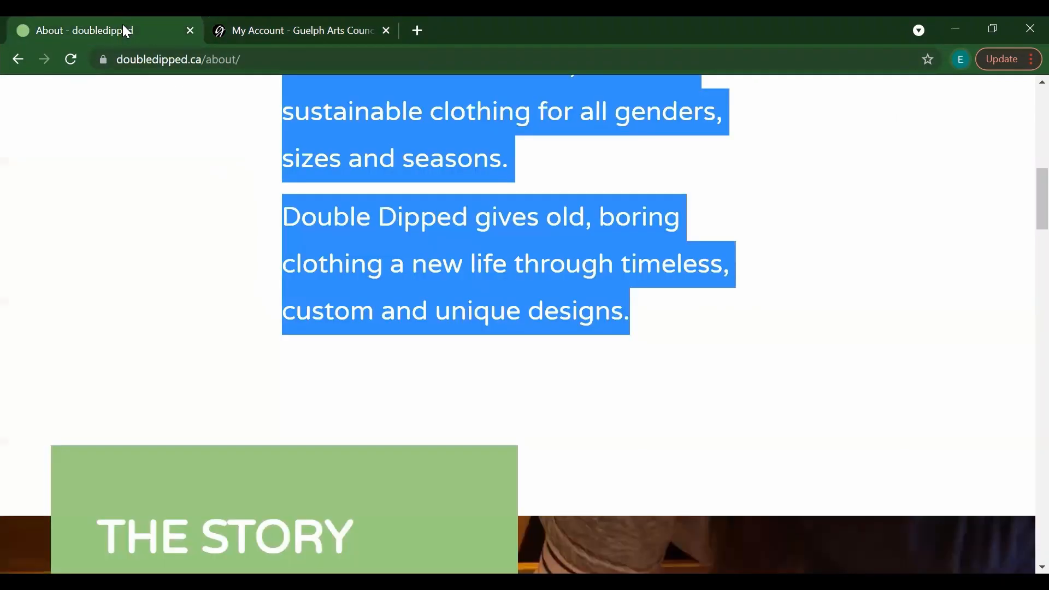
pyautogui.click(179, 60)
pyautogui.hotkey('ctrl', 'c')
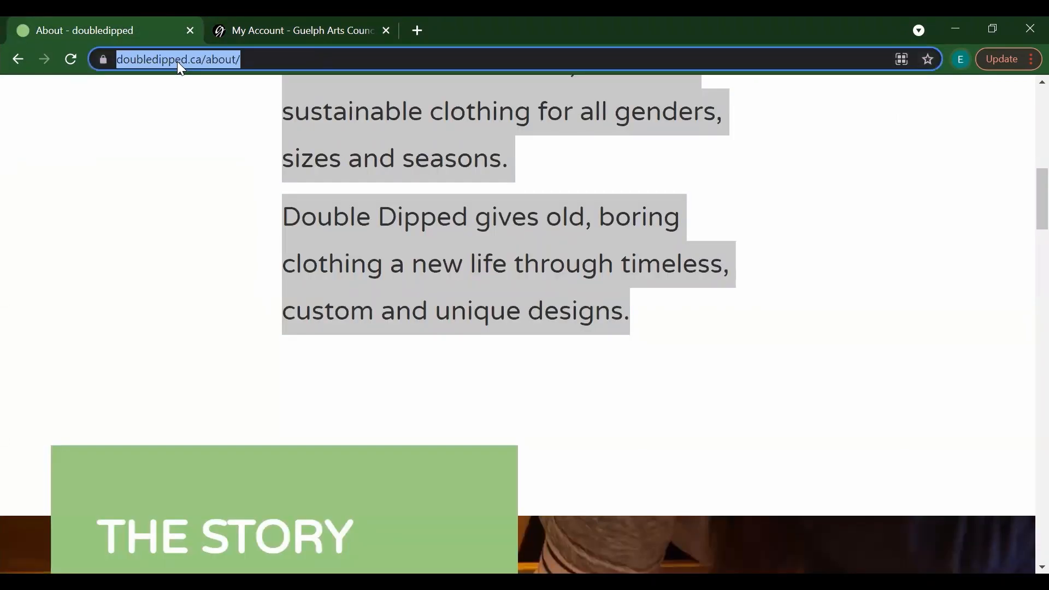
pyautogui.click(268, 36)
pyautogui.click(332, 298)
pyautogui.hotkey('ctrl', 'v')
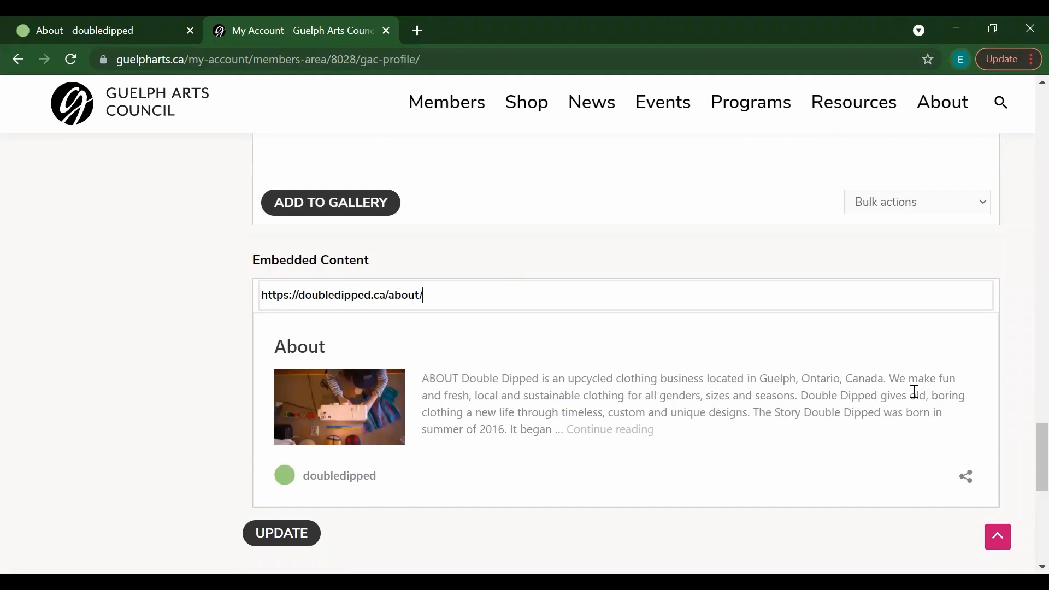
pyautogui.scroll(-1, 1025, 451)
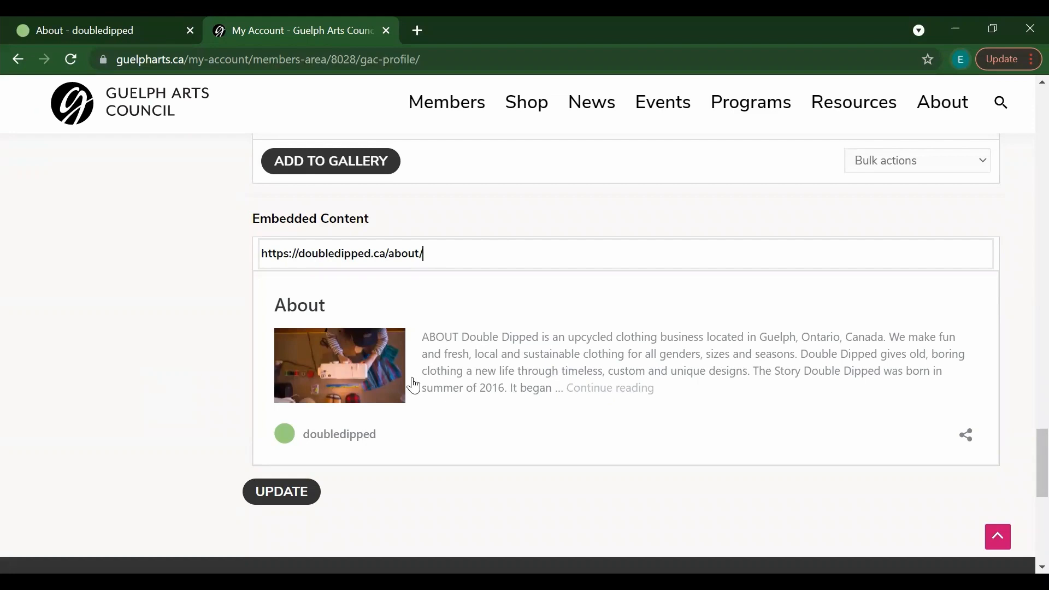
# Step: Save the profile with the UPDATE button at the bottom of the form
pyautogui.moveTo(1023, 474); pyautogui.dragTo(1027, 293)
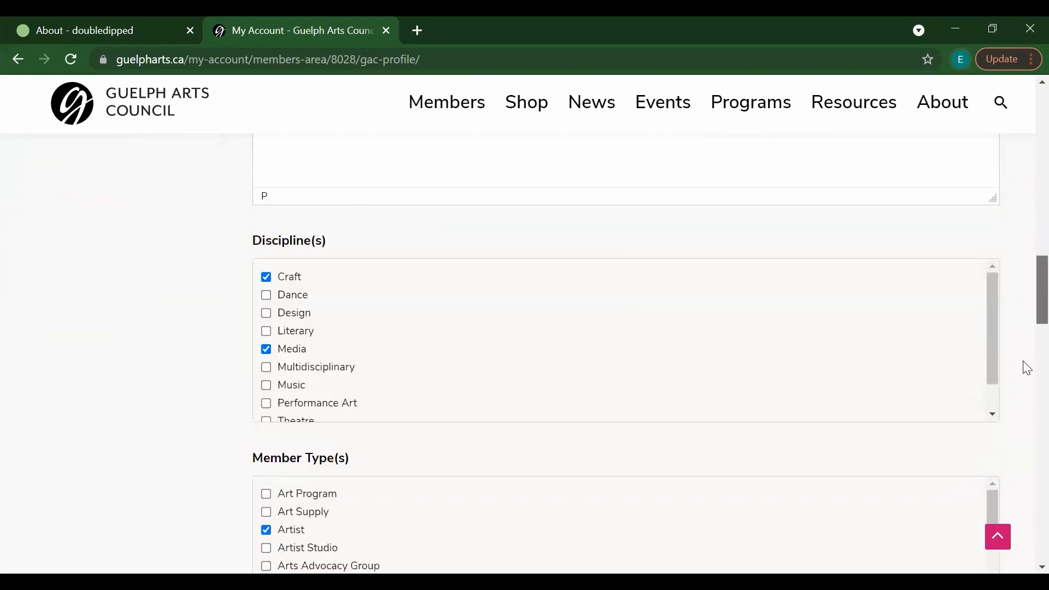
pyautogui.scroll(-15, 1023, 366)
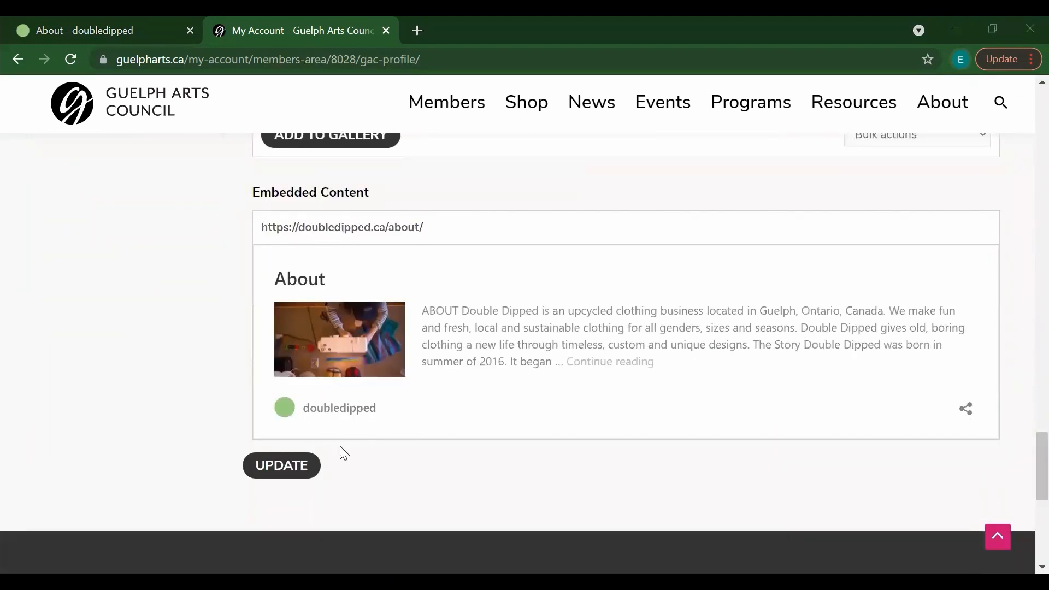
pyautogui.click(262, 469)
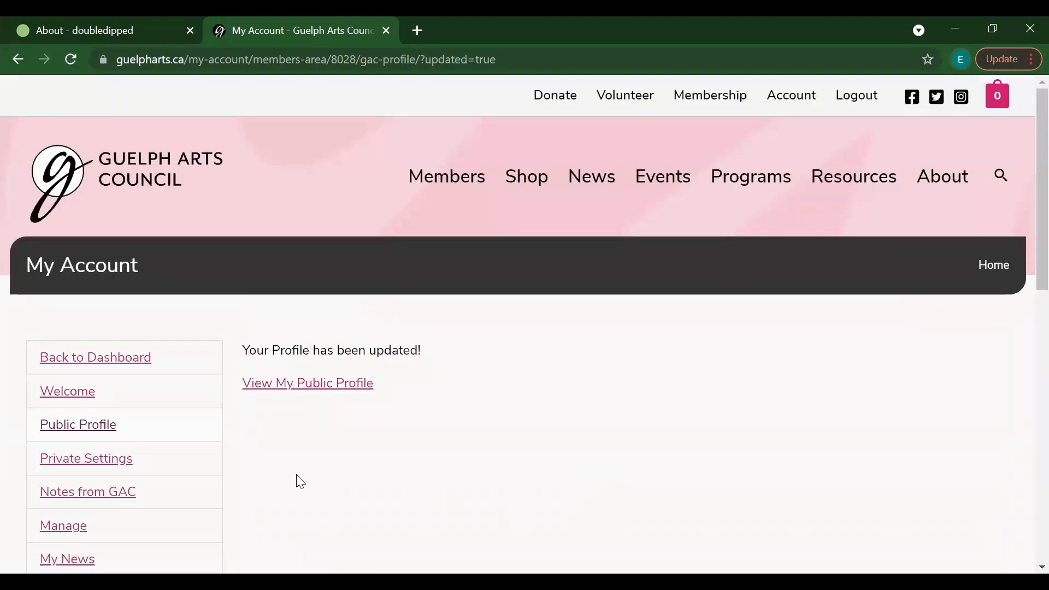
# Step: Review the public profile's new gallery and embedded page, then go to My Products
pyautogui.click(293, 391)
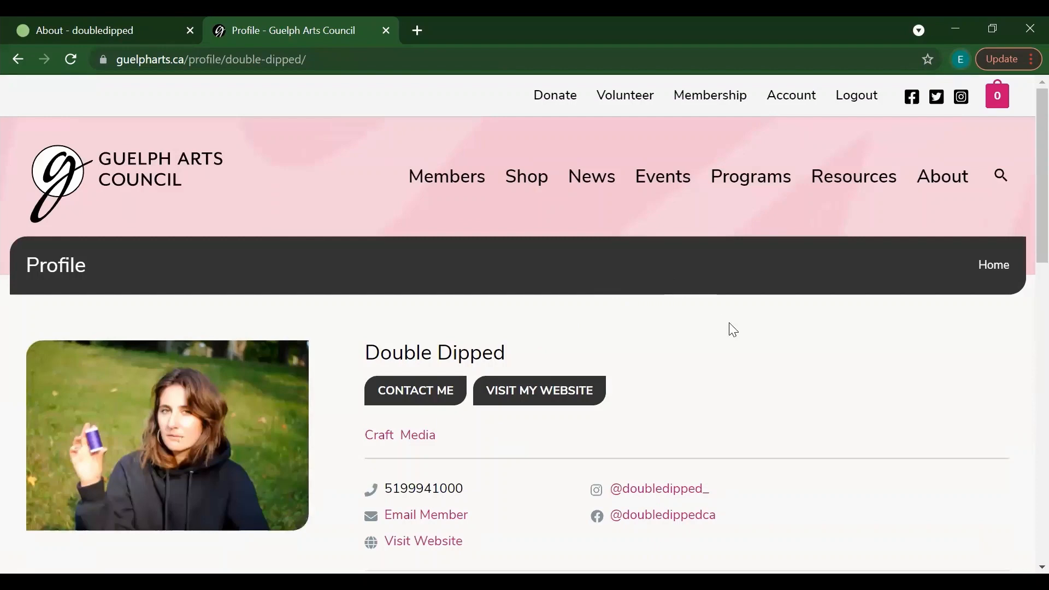
pyautogui.scroll(-1, 1026, 181)
pyautogui.scroll(-3, 1023, 176)
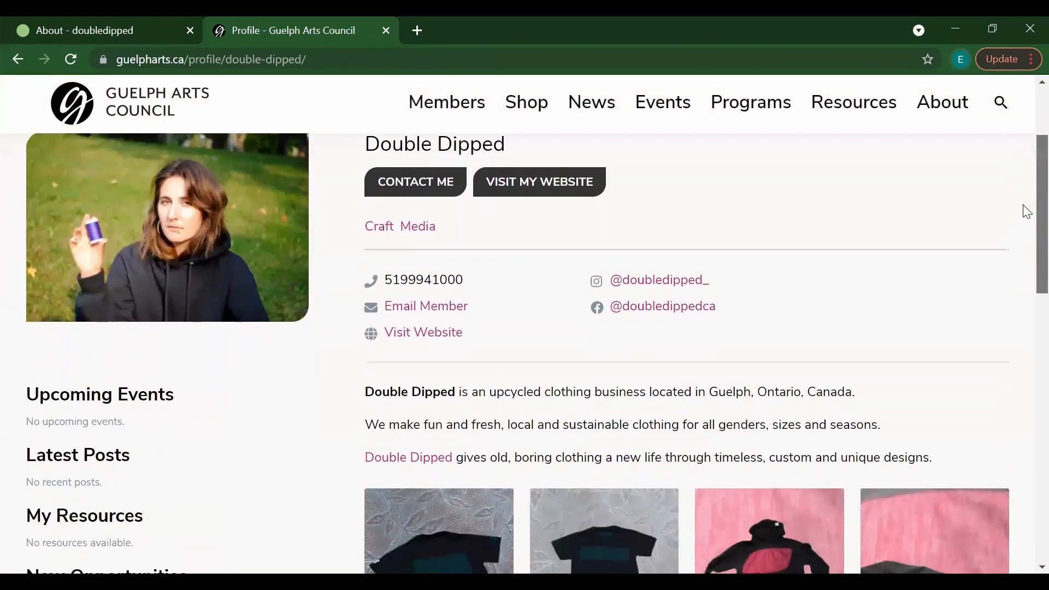
pyautogui.scroll(-5, 1027, 212)
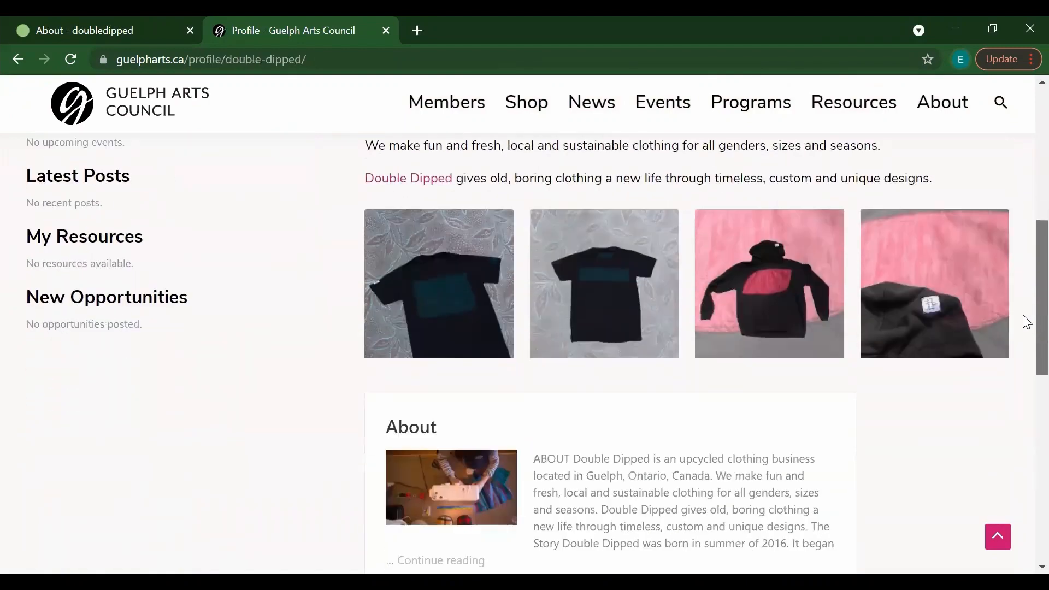
pyautogui.scroll(-4, 1026, 322)
pyautogui.scroll(7, 1023, 374)
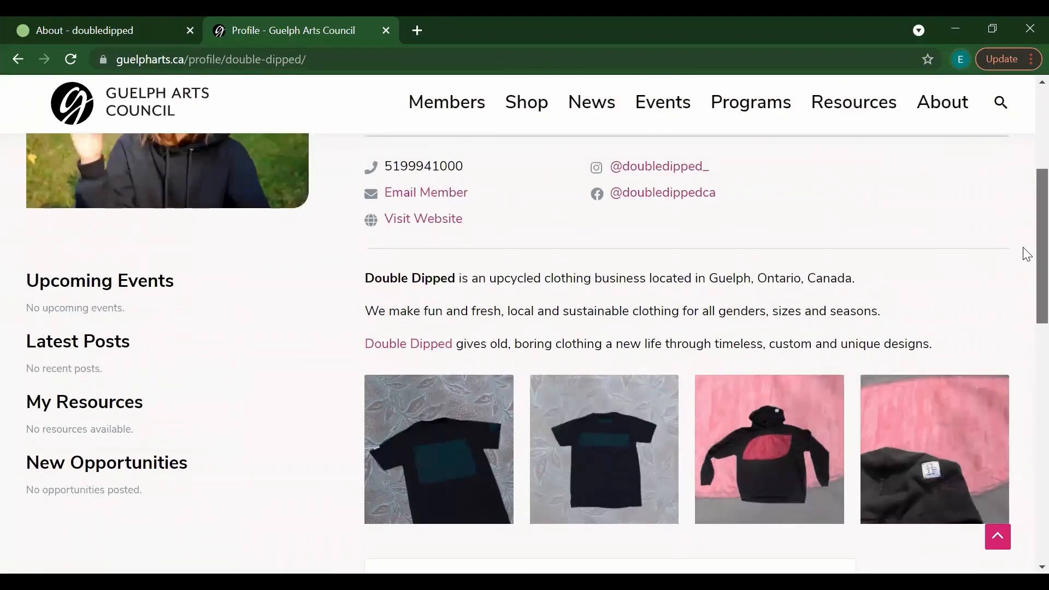
pyautogui.scroll(3, 1026, 252)
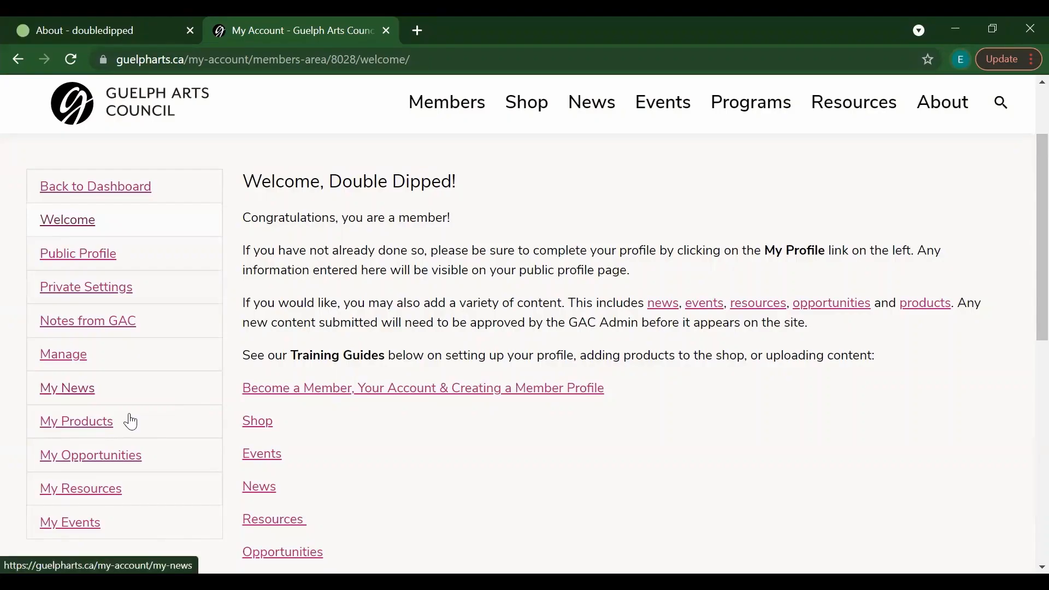
pyautogui.click(87, 423)
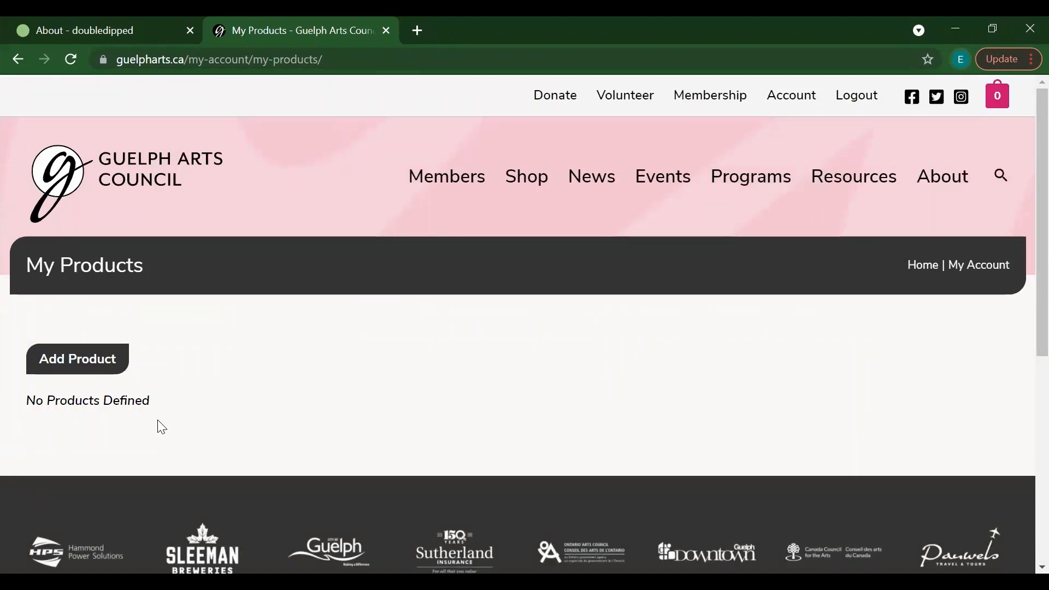
# Step: Start a new product from My Products and put the cursor in Product Name
pyautogui.click(107, 370)
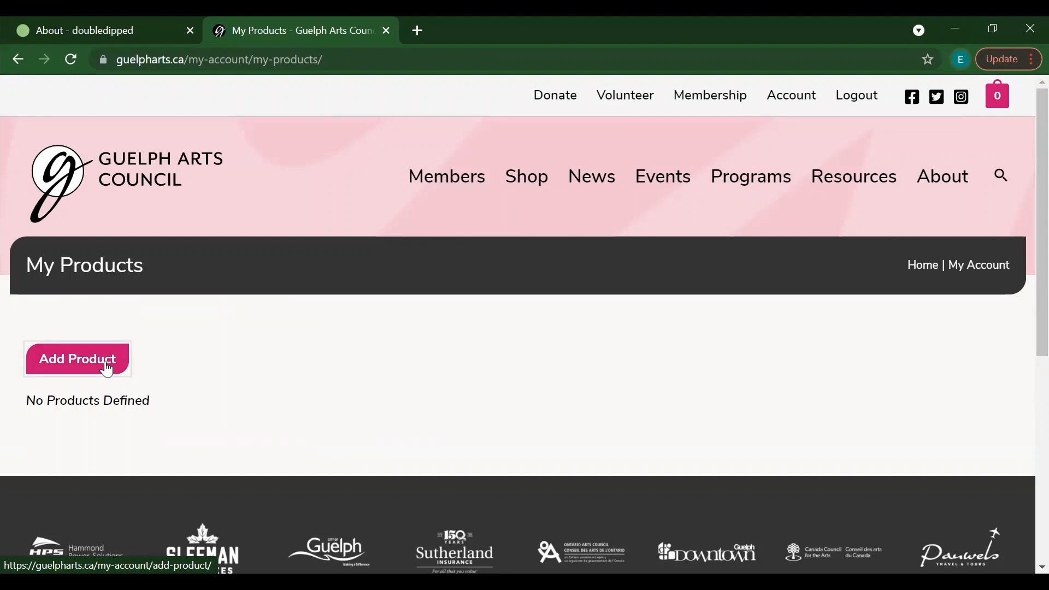
pyautogui.click(107, 370)
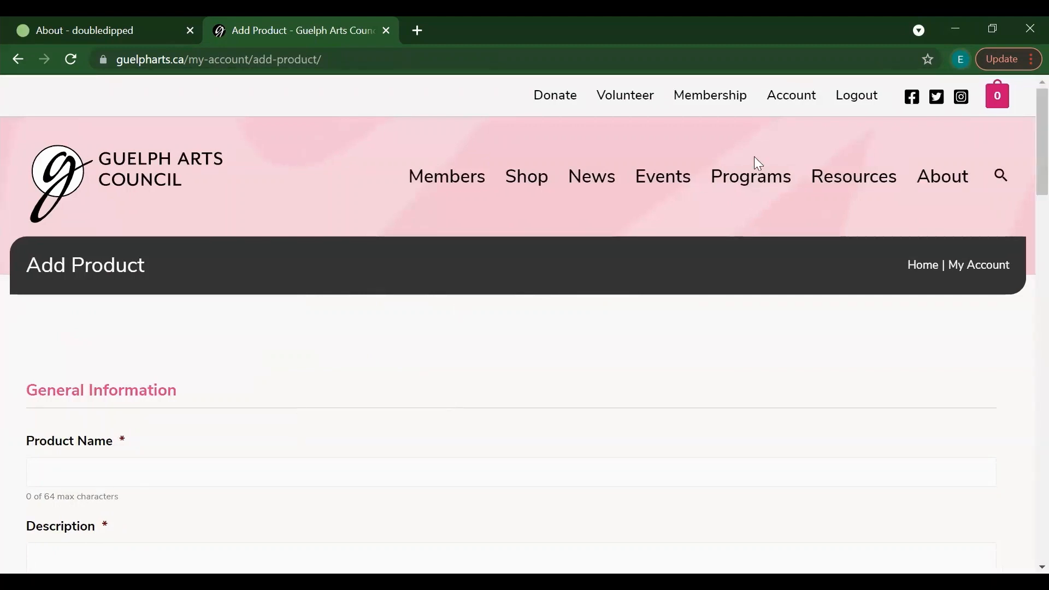
pyautogui.click(407, 465)
# Step: Name the product TShirt with description 'Size: Small' and 'made with 100% upcycled materials'
pyautogui.write('TS')
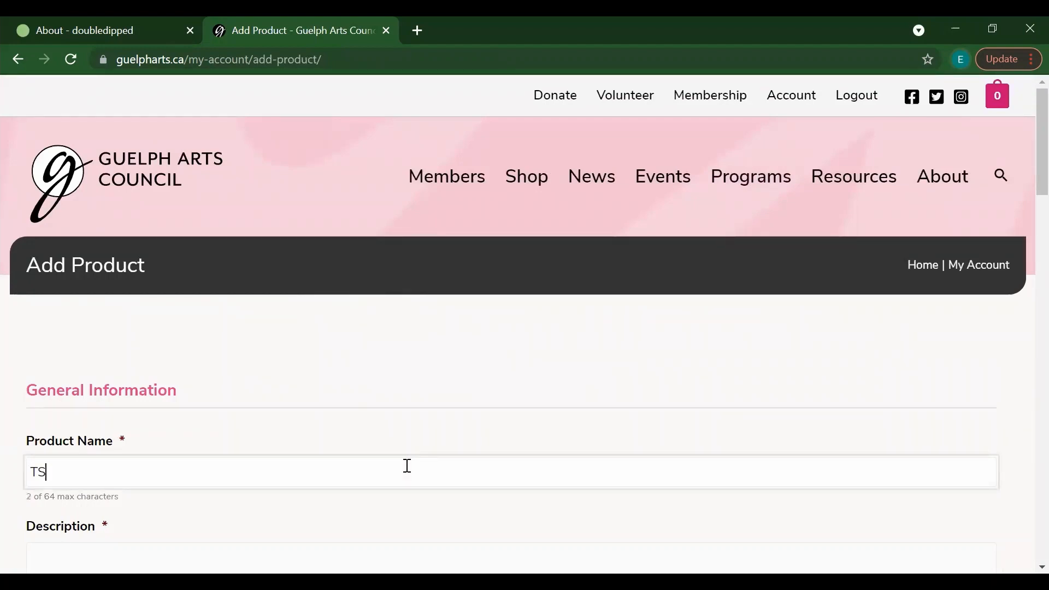
pyautogui.write('hirt')
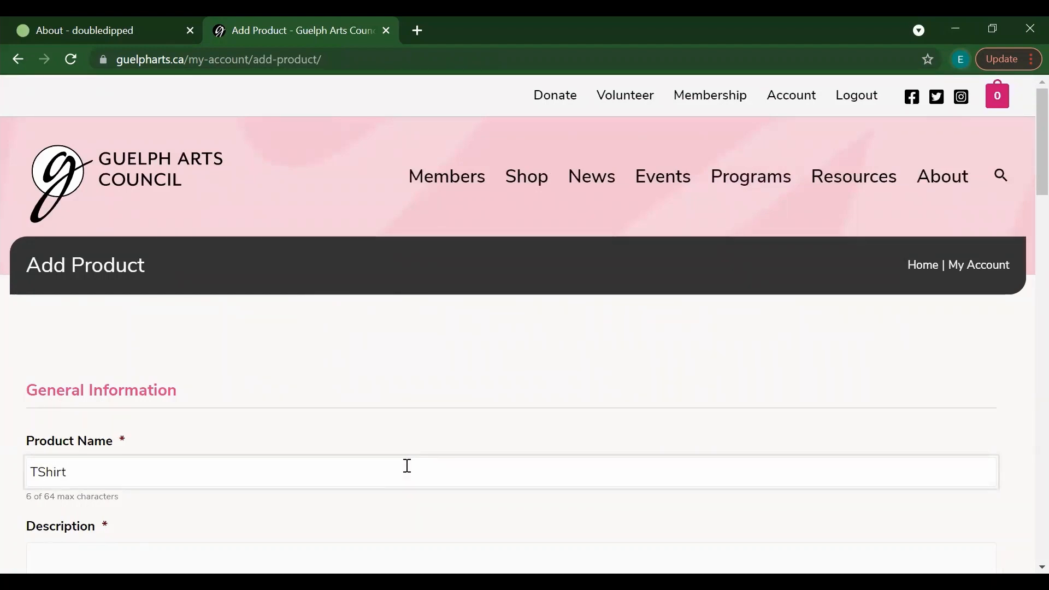
pyautogui.scroll(-4, 1023, 159)
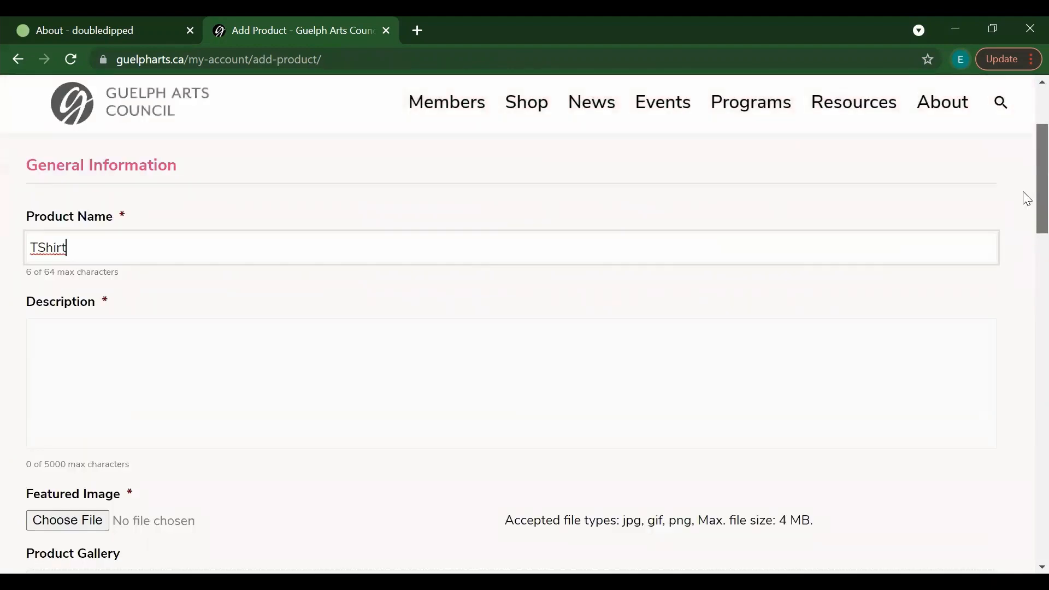
pyautogui.click(491, 344)
pyautogui.write('Size: Small')
pyautogui.press('Return')
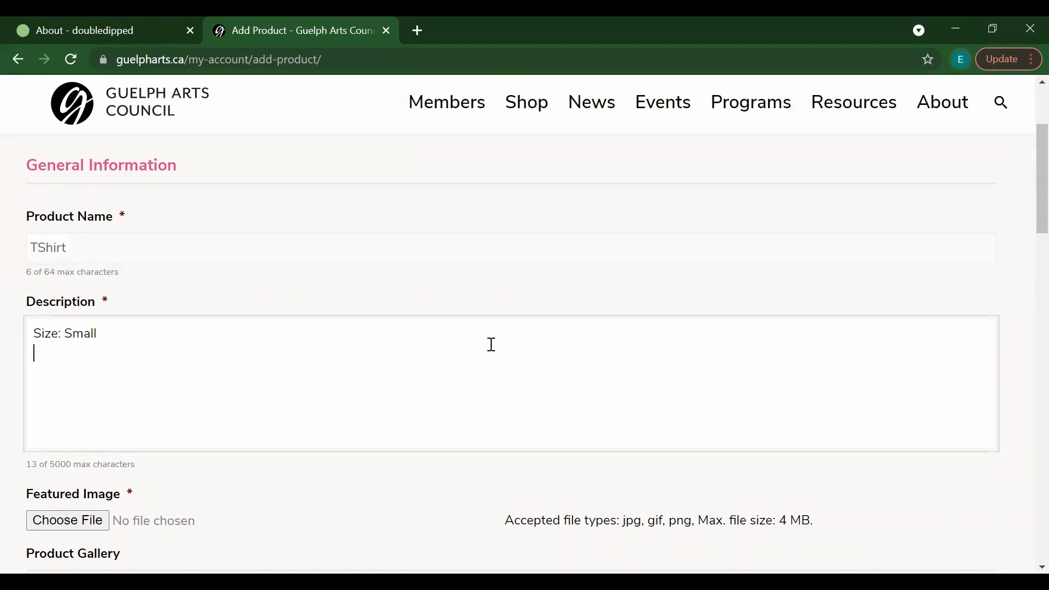
pyautogui.write('made with 100% upcycled materials')
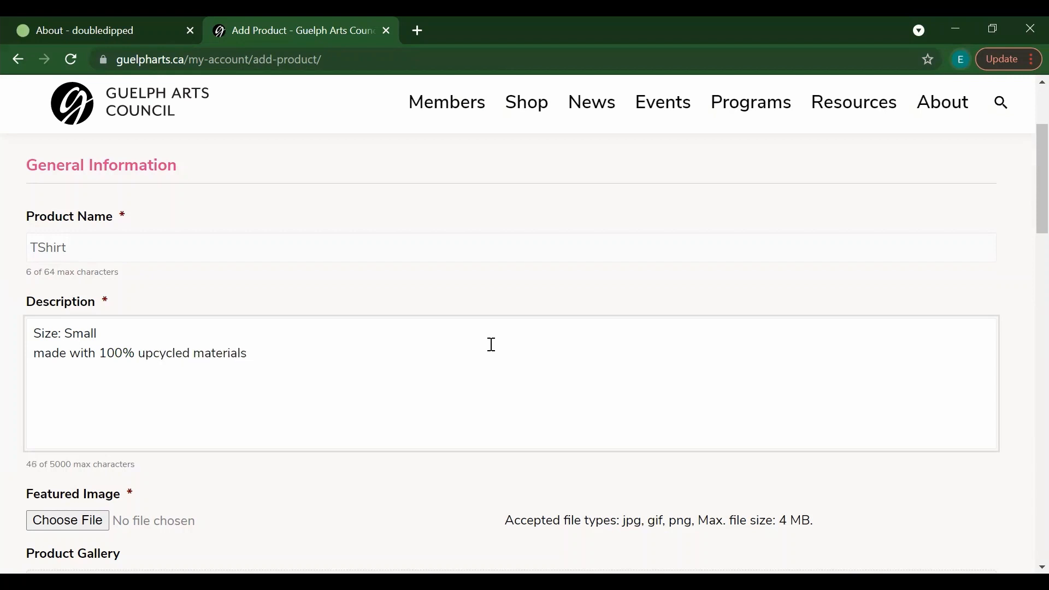
pyautogui.scroll(-1, 1027, 250)
pyautogui.scroll(-1, 1027, 250)
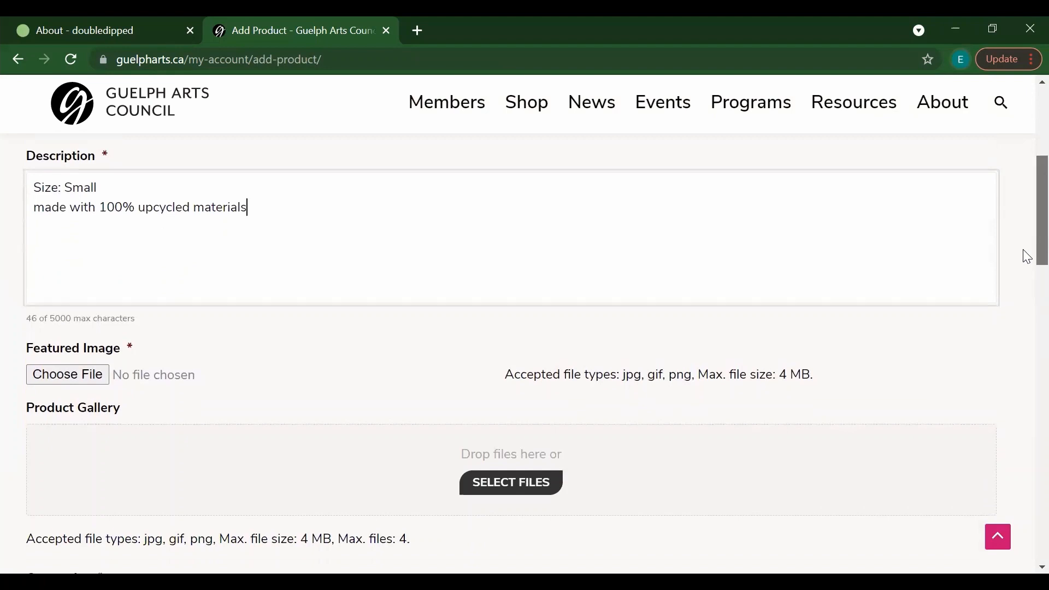
# Step: Set the yellow T-shirt photo doubledipped 043.jpg as the product's Featured Image
pyautogui.click(102, 356)
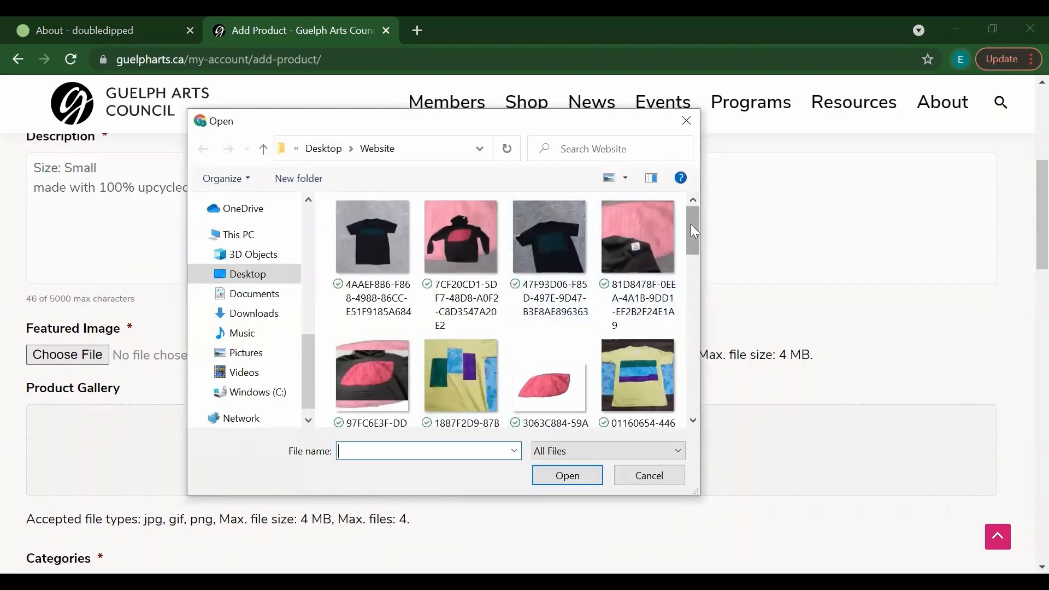
pyautogui.moveTo(690, 225); pyautogui.dragTo(691, 231)
pyautogui.click(645, 354)
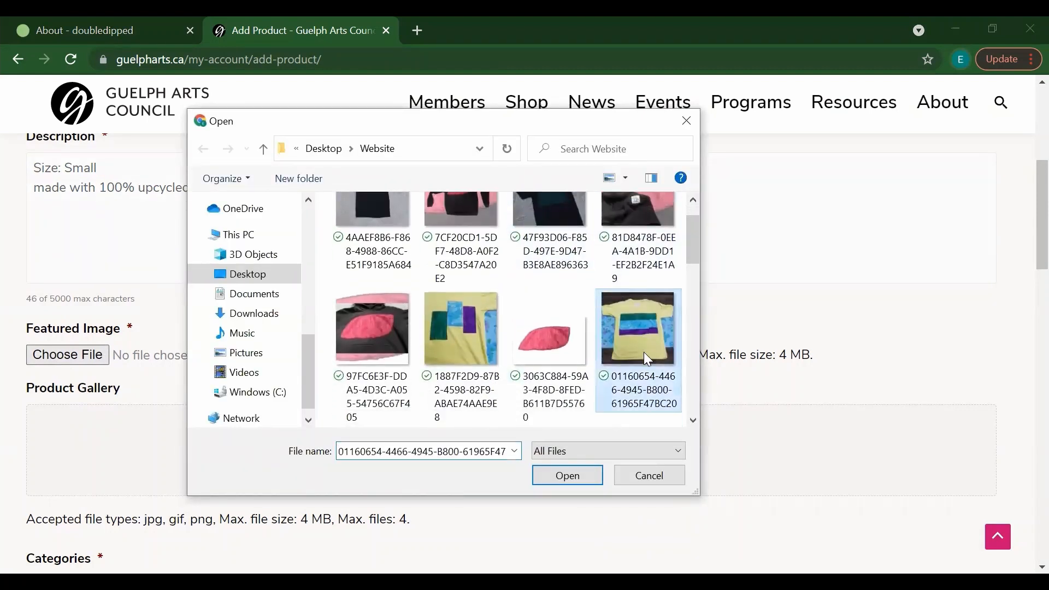
pyautogui.click(553, 482)
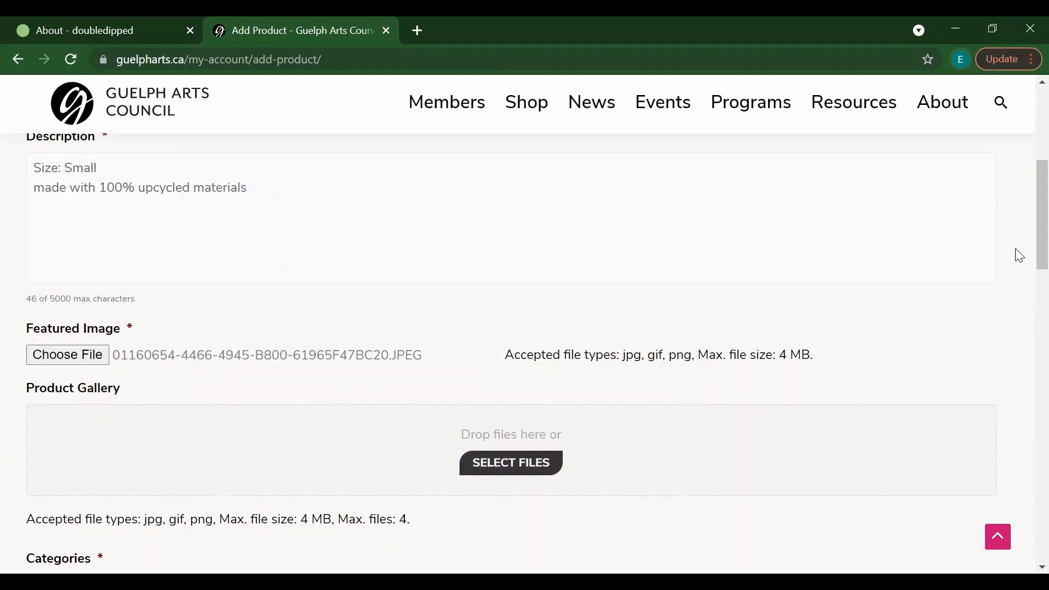
# Step: Try uploading the 1887F2D9, A7CDEBEA and F2EF2477 photos to the product gallery
pyautogui.scroll(-2, 1021, 224)
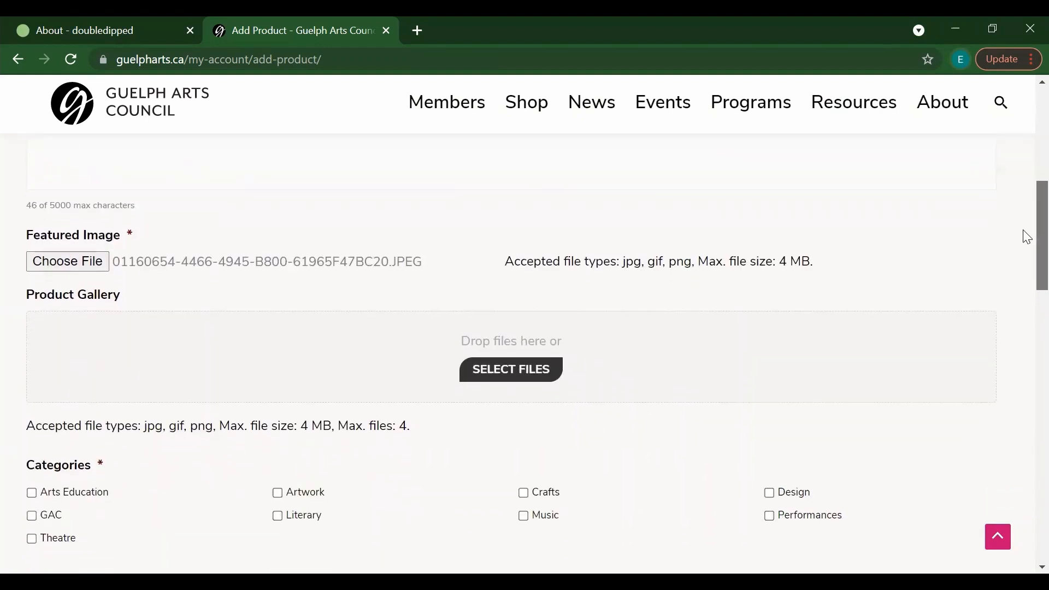
pyautogui.click(542, 375)
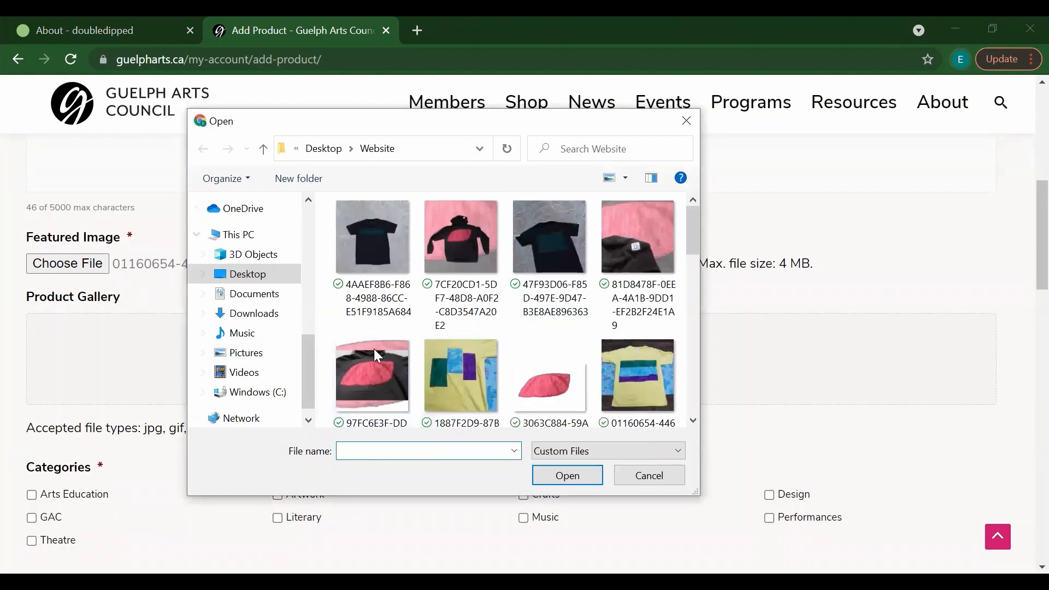
pyautogui.click(463, 379)
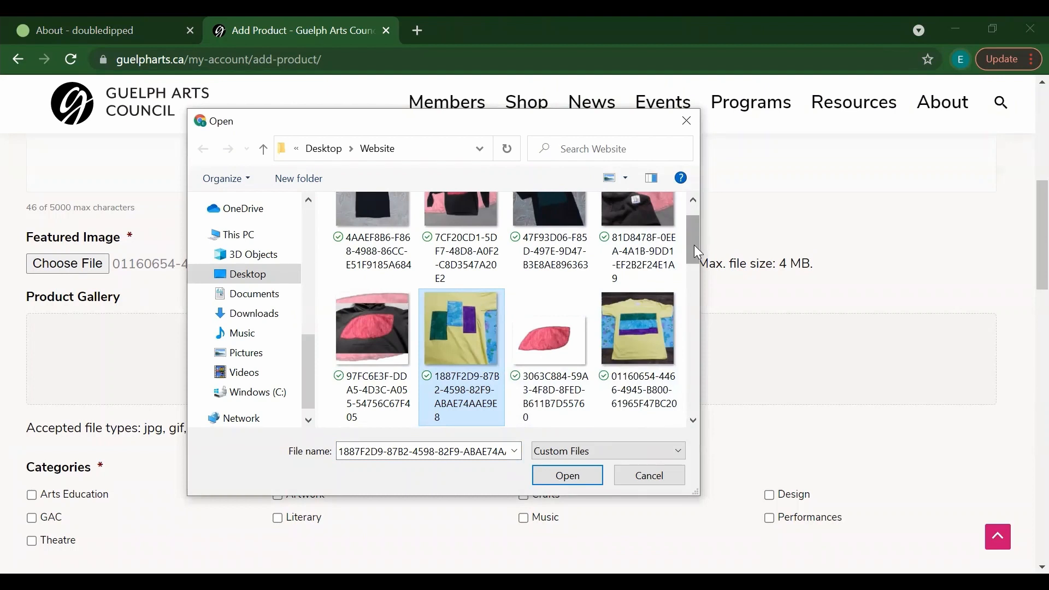
pyautogui.moveTo(695, 252); pyautogui.dragTo(695, 283)
pyautogui.keyDown('ctrl'); pyautogui.click(379, 344); pyautogui.keyUp('ctrl')
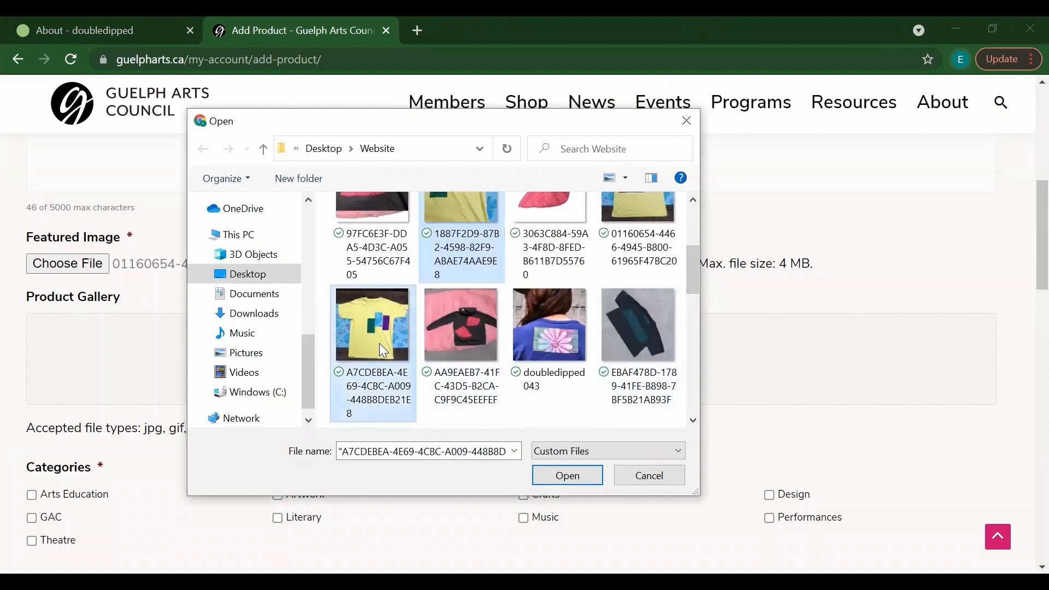
pyautogui.moveTo(695, 267); pyautogui.dragTo(696, 301)
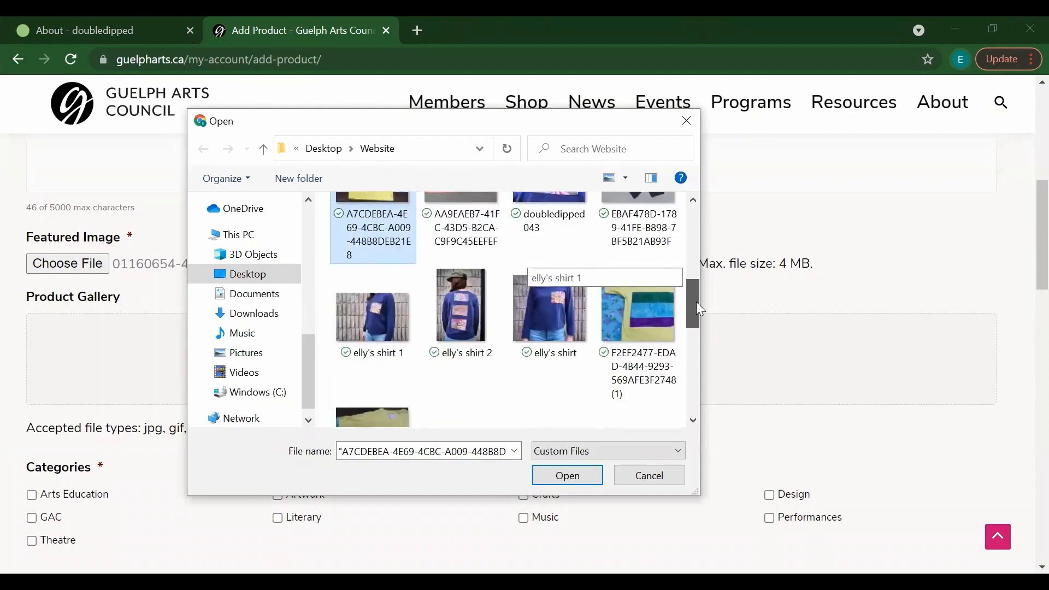
pyautogui.keyDown('ctrl'); pyautogui.click(654, 318); pyautogui.keyUp('ctrl')
pyautogui.click(574, 483)
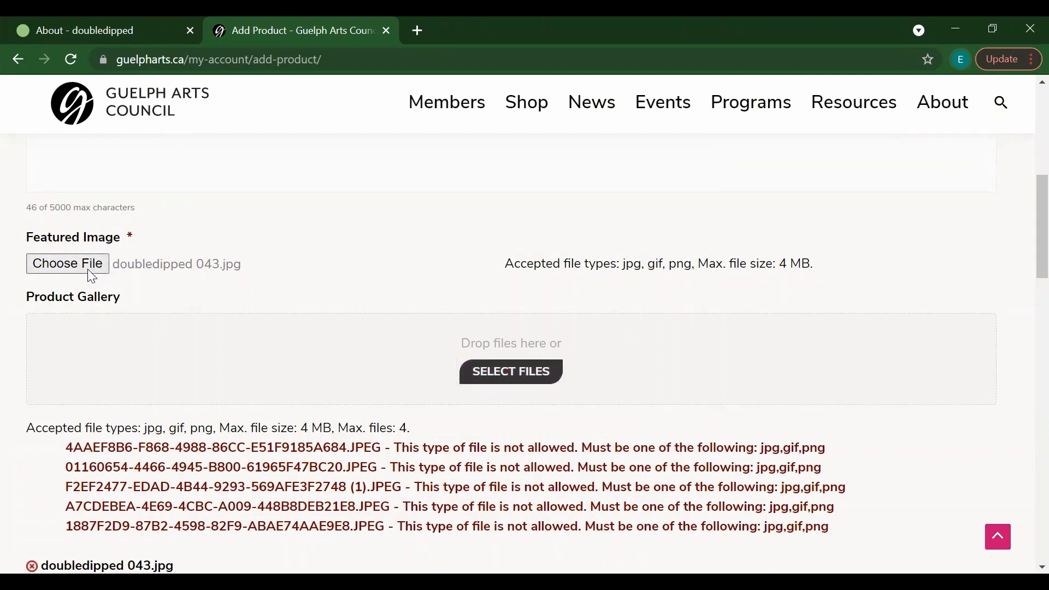
# Step: Choose doubledipped 043 again as the product's Featured Image
pyautogui.click(92, 276)
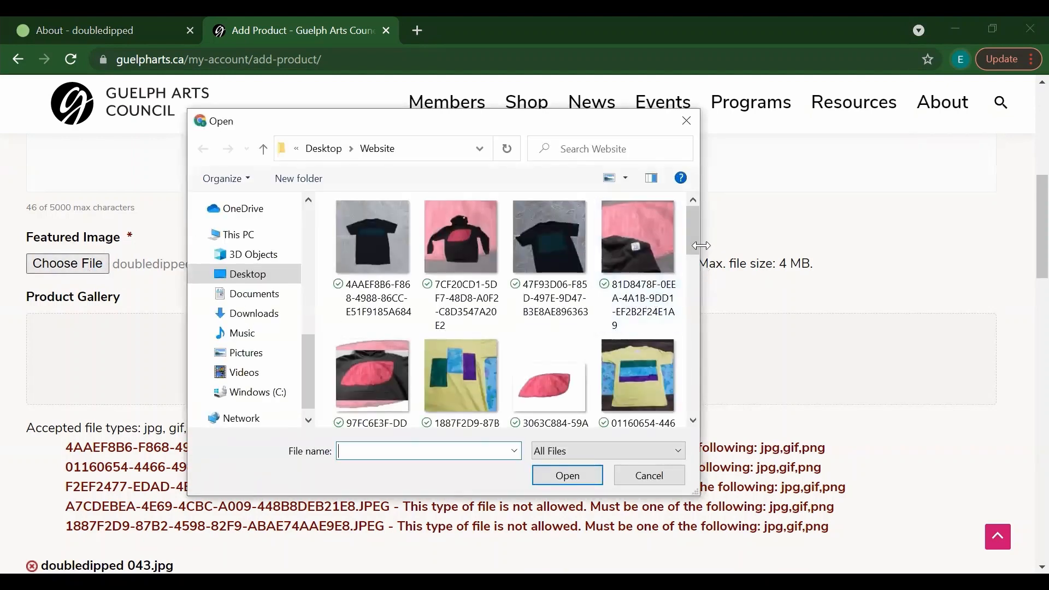
pyautogui.moveTo(699, 250); pyautogui.dragTo(695, 293)
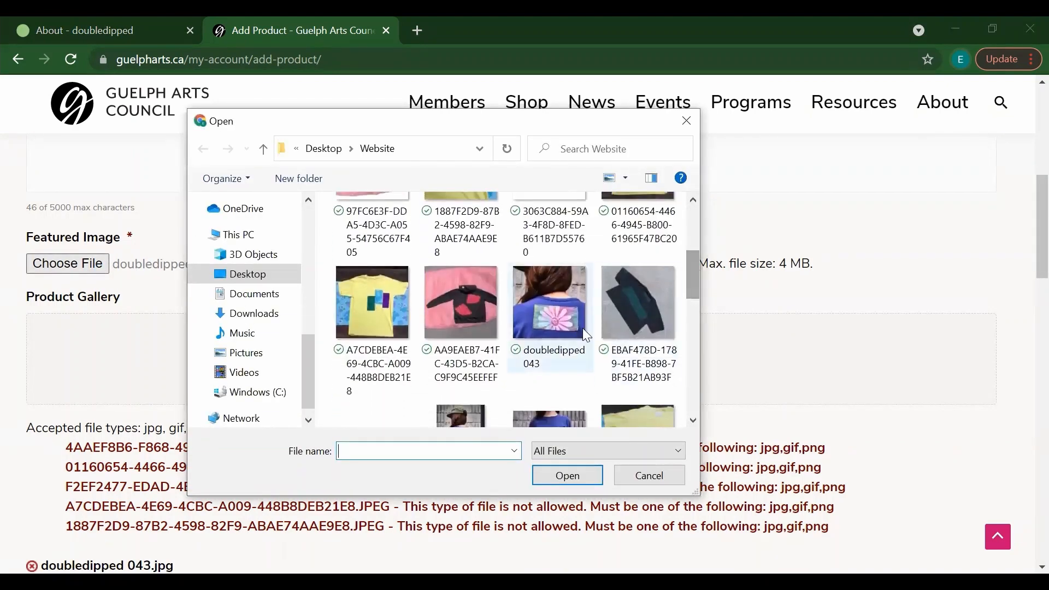
pyautogui.click(554, 322)
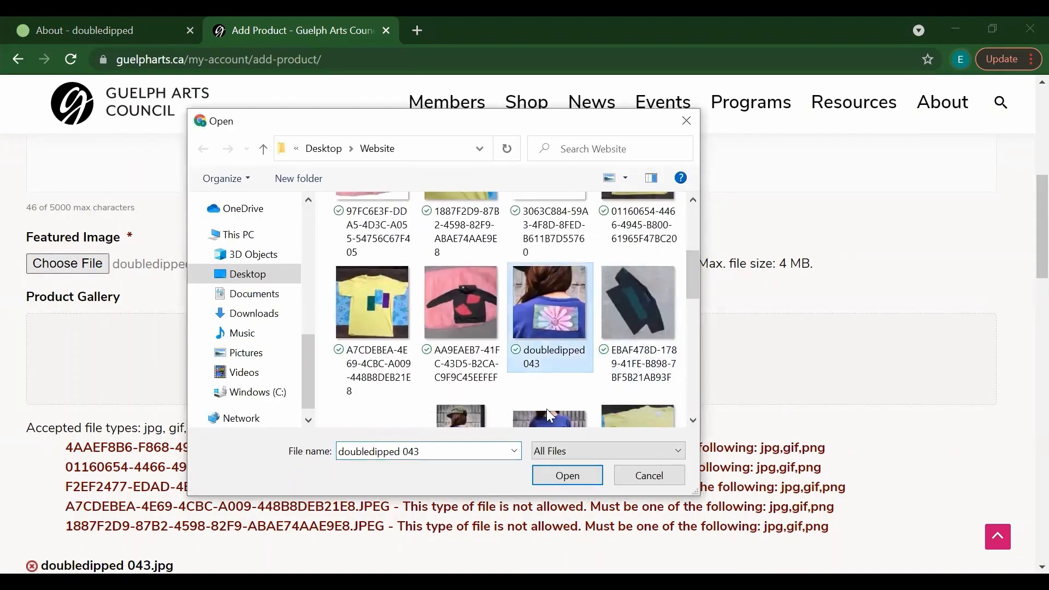
pyautogui.click(559, 484)
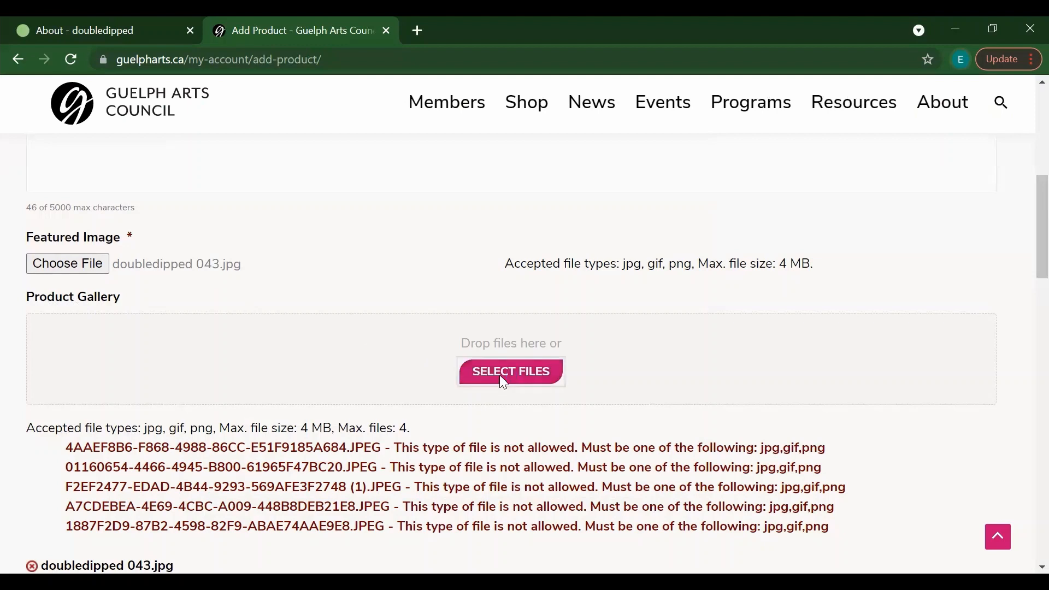
# Step: Upload elly's shirt 2.jpg to the product gallery
pyautogui.moveTo(690, 232); pyautogui.dragTo(689, 301)
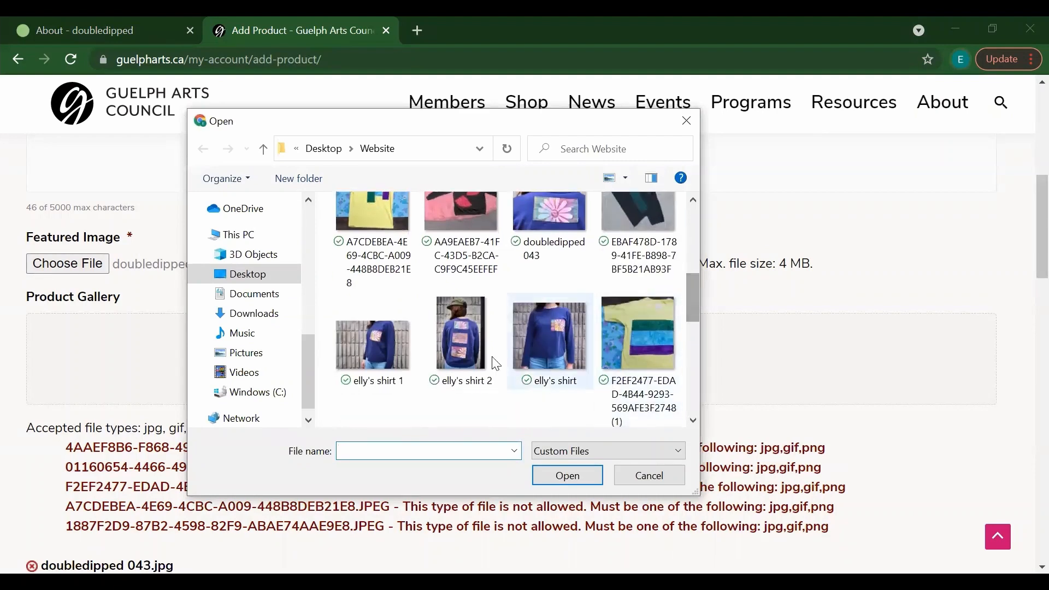
pyautogui.click(459, 356)
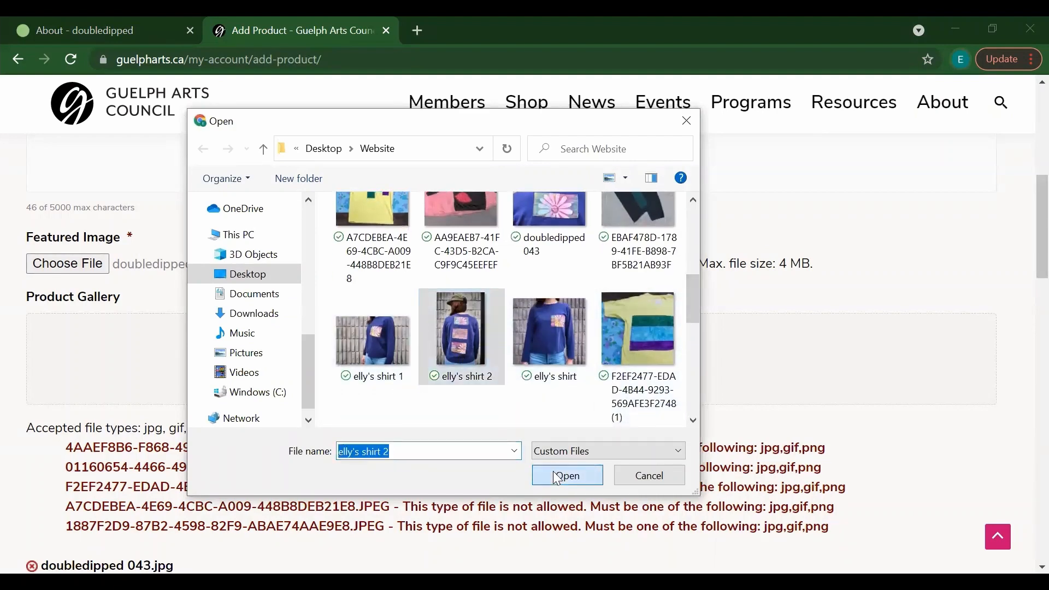
pyautogui.click(556, 478)
pyautogui.scroll(-2, 1026, 294)
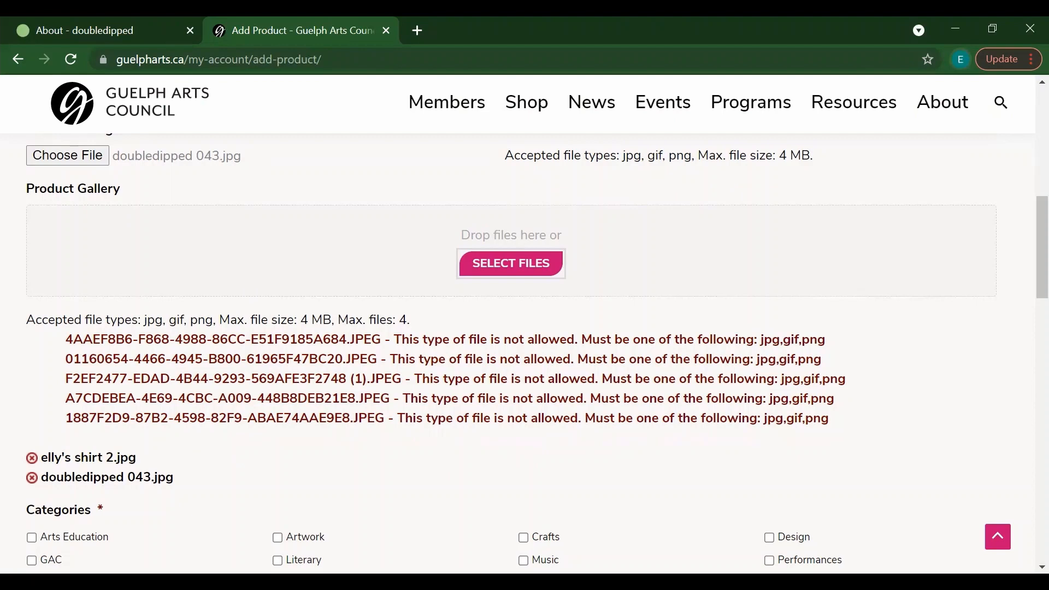
# Step: Tick the Crafts category and set the sale method to External Website
pyautogui.moveTo(1026, 253); pyautogui.dragTo(1027, 292)
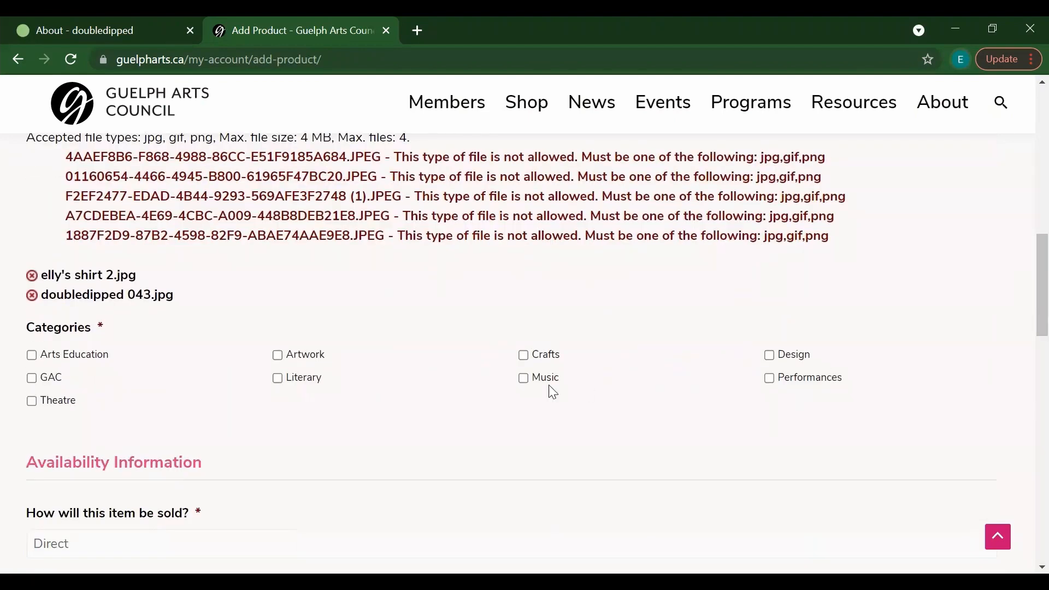
pyautogui.click(525, 360)
pyautogui.moveTo(1026, 289); pyautogui.dragTo(1025, 353)
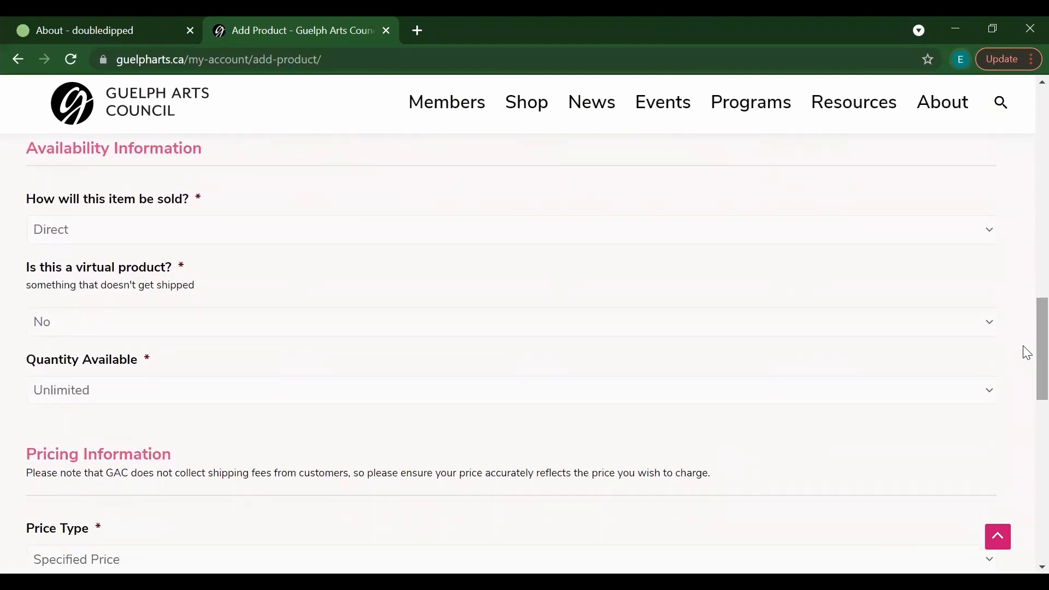
pyautogui.click(579, 230)
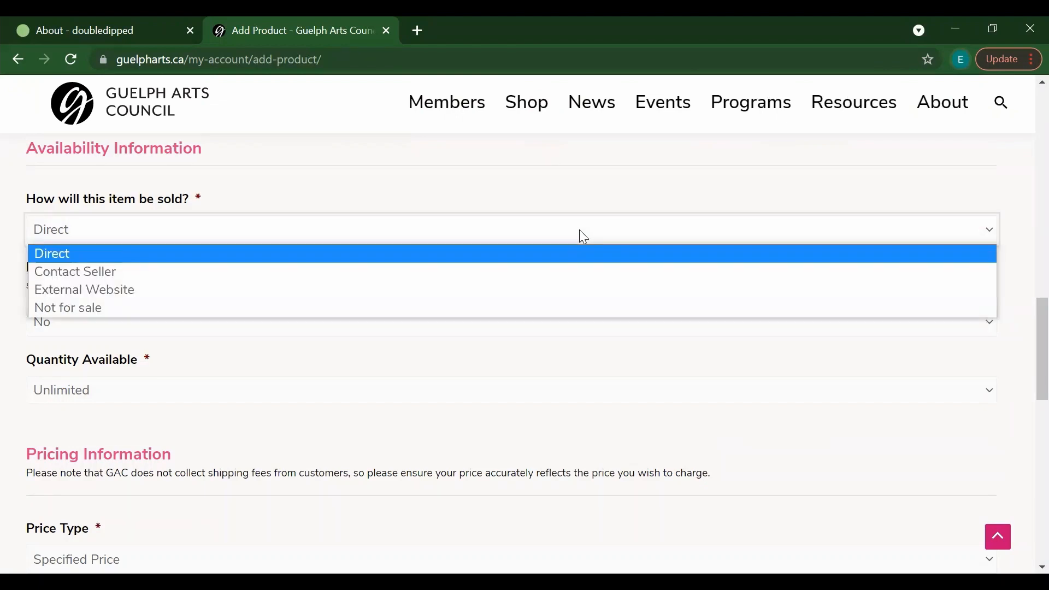
pyautogui.click(579, 230)
pyautogui.click(579, 230)
pyautogui.click(185, 289)
pyautogui.click(158, 296)
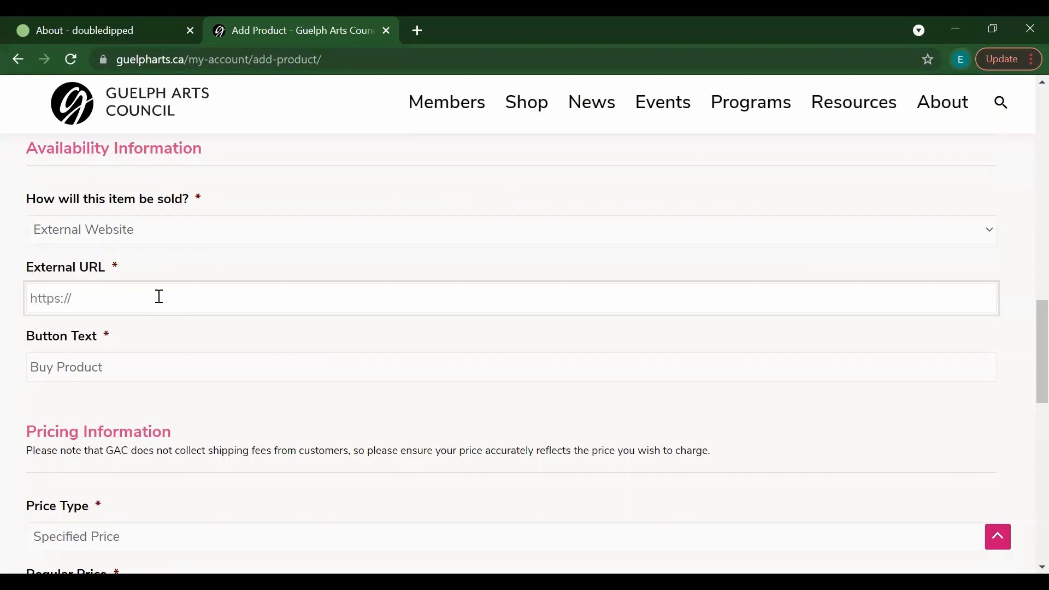
# Step: Remove the default 'Buy Product' text so Button Text is left empty
pyautogui.click(116, 362)
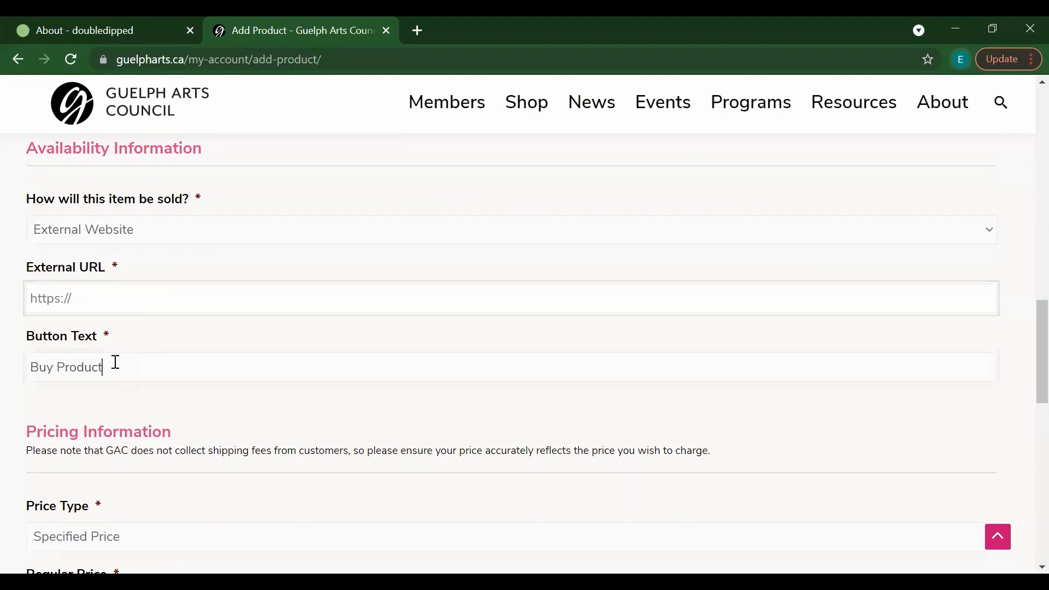
pyautogui.moveTo(116, 362); pyautogui.dragTo(23, 367)
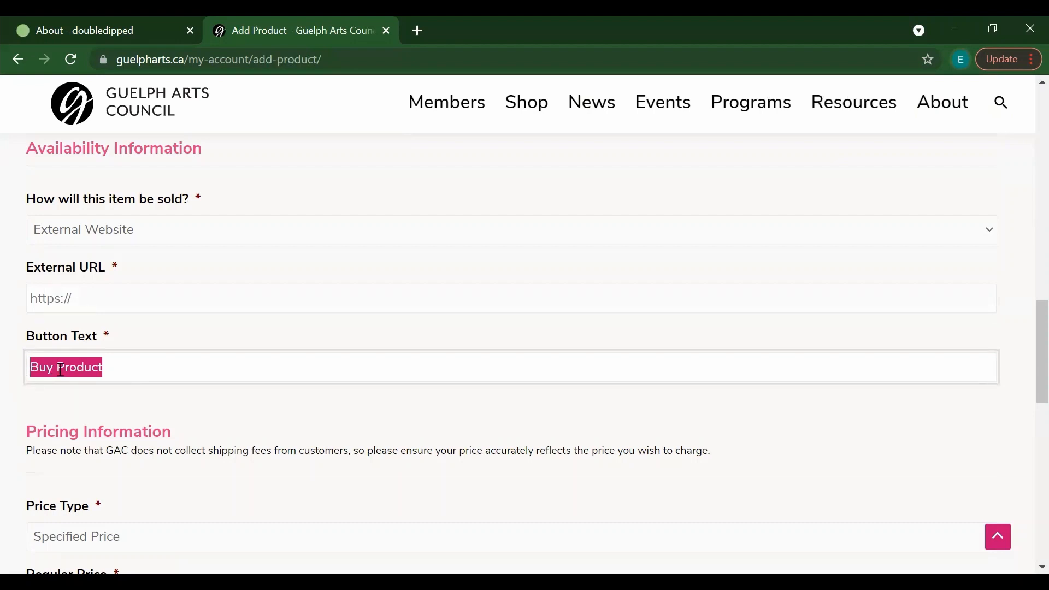
pyautogui.write('View')
pyautogui.press('BackSpace')
pyautogui.press('BackSpace')
pyautogui.press('BackSpace')
pyautogui.press('BackSpace')
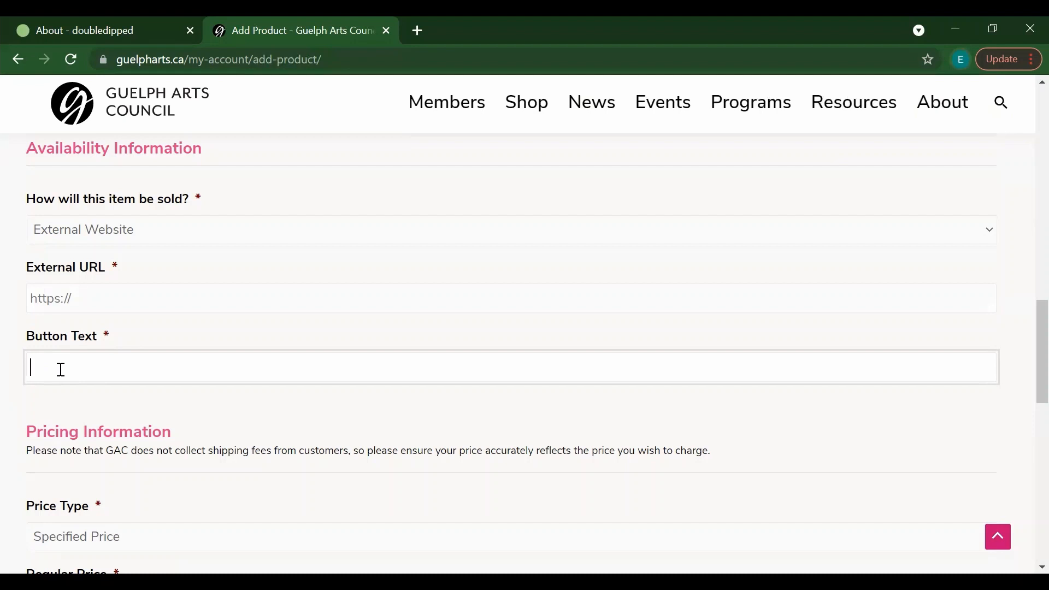
pyautogui.click(127, 231)
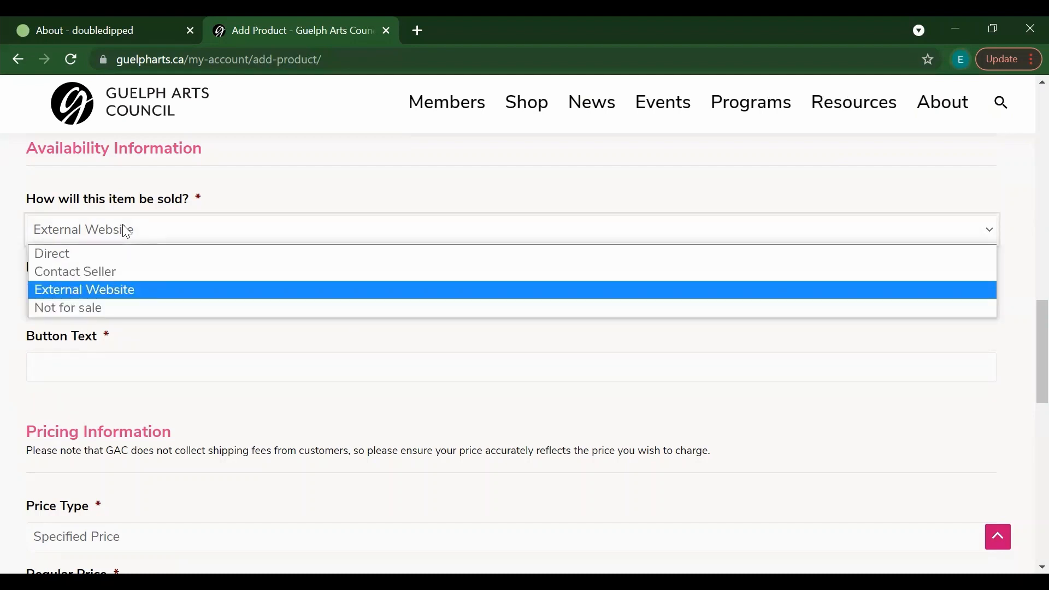
# Step: Switch the sale method to Contact Seller, then back to Direct
pyautogui.click(107, 272)
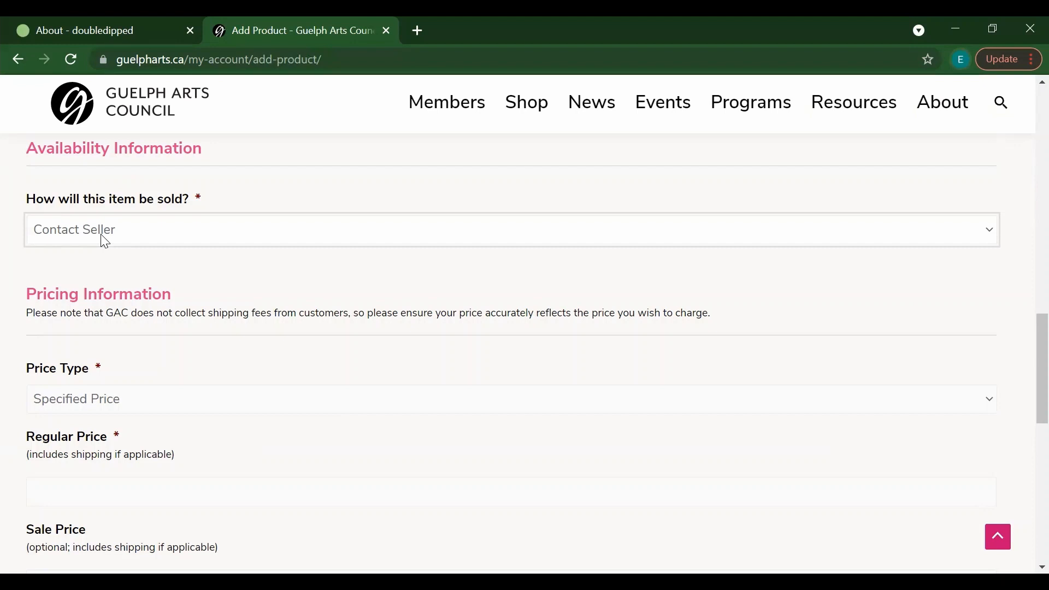
pyautogui.click(365, 237)
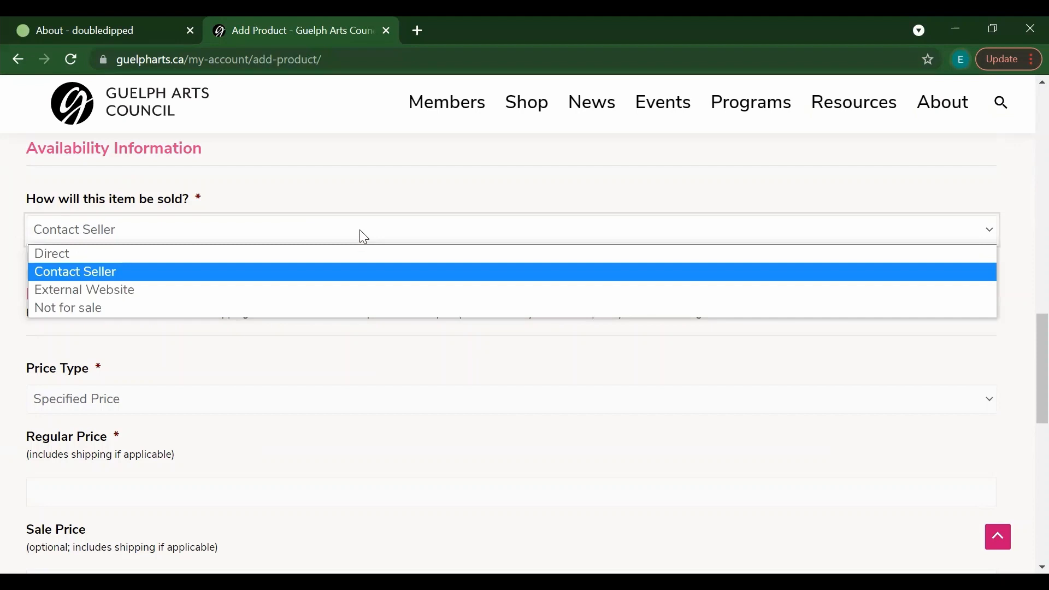
pyautogui.click(333, 254)
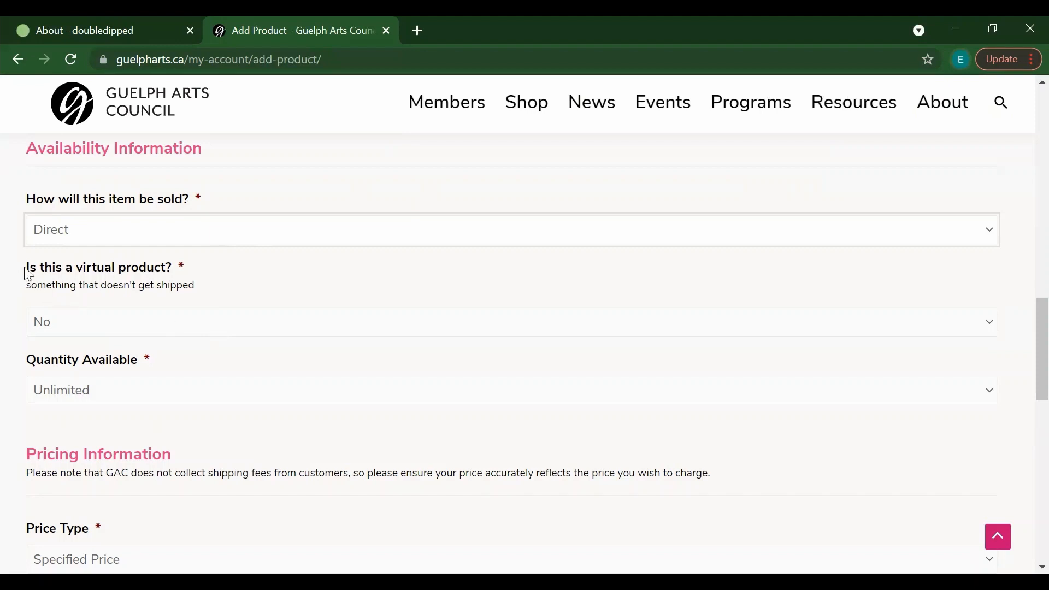
# Step: Set 'Is this a virtual product?' to Yes
pyautogui.moveTo(29, 271); pyautogui.dragTo(180, 279)
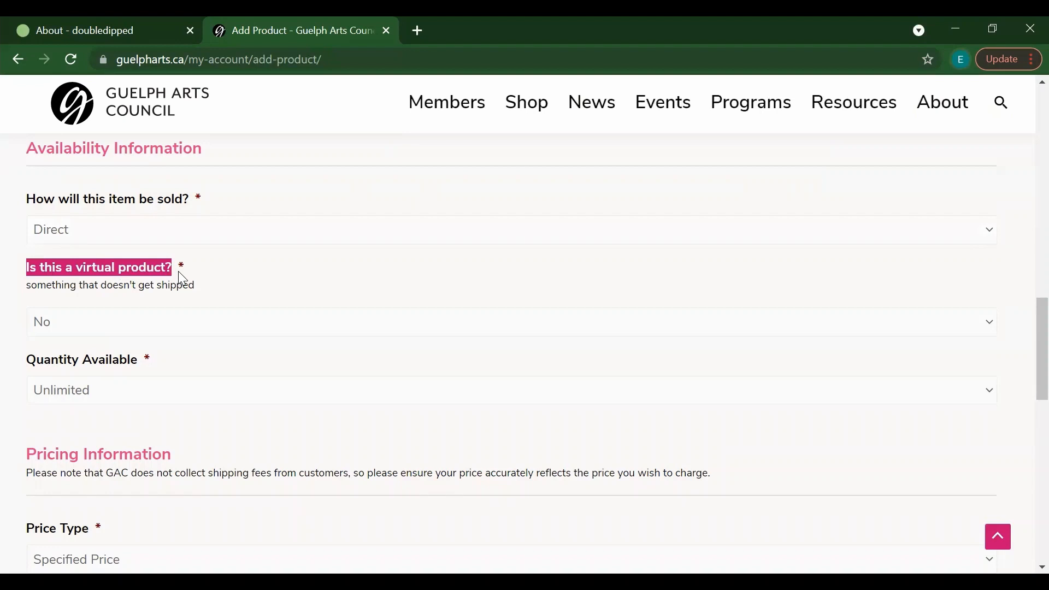
pyautogui.click(180, 281)
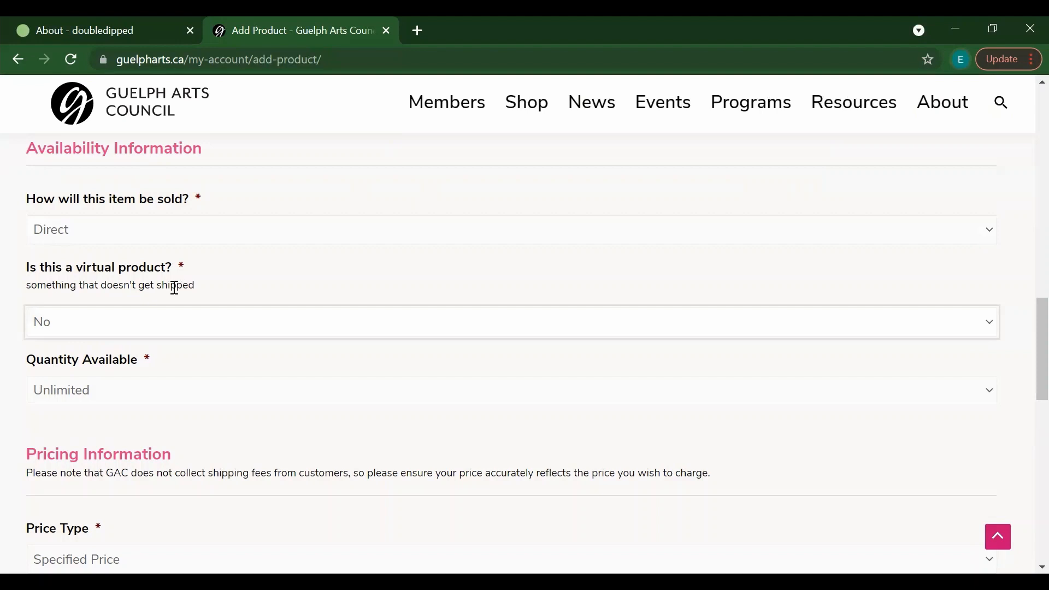
pyautogui.click(142, 322)
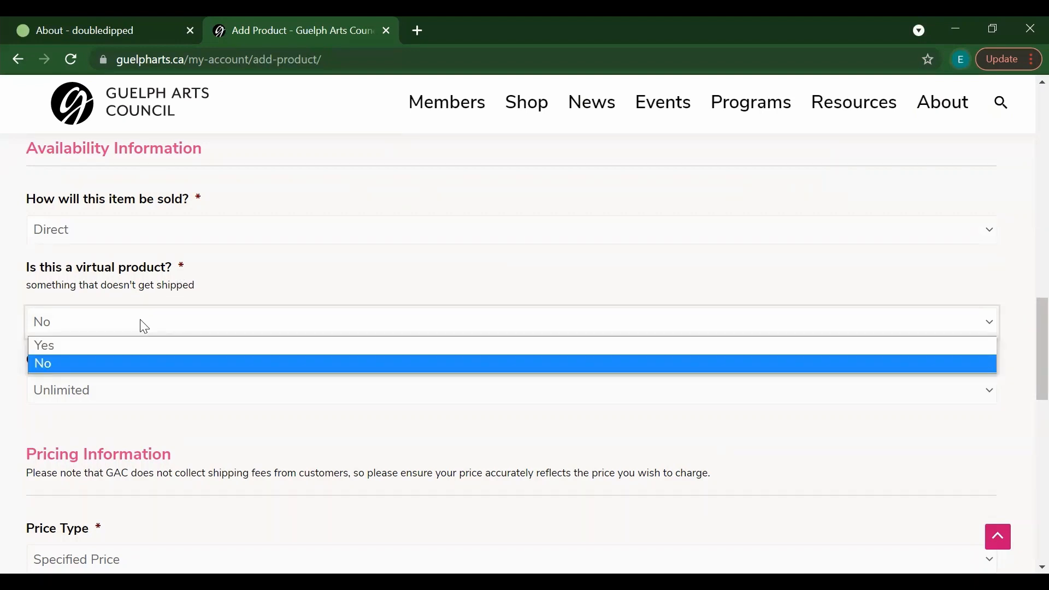
pyautogui.click(129, 355)
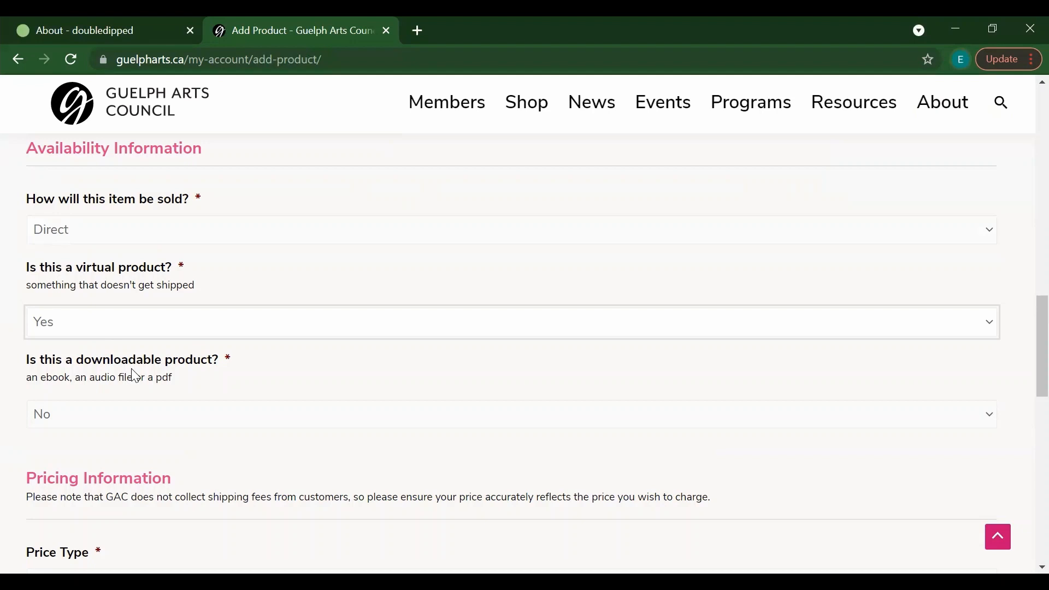
pyautogui.click(142, 419)
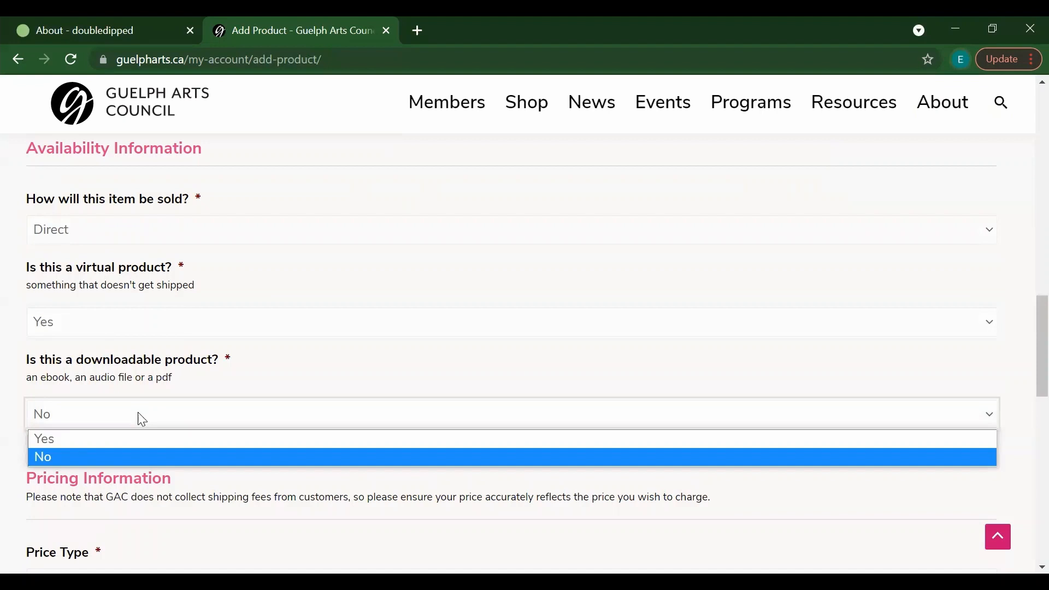
# Step: Set 'Is this a downloadable product?' to Yes
pyautogui.click(131, 440)
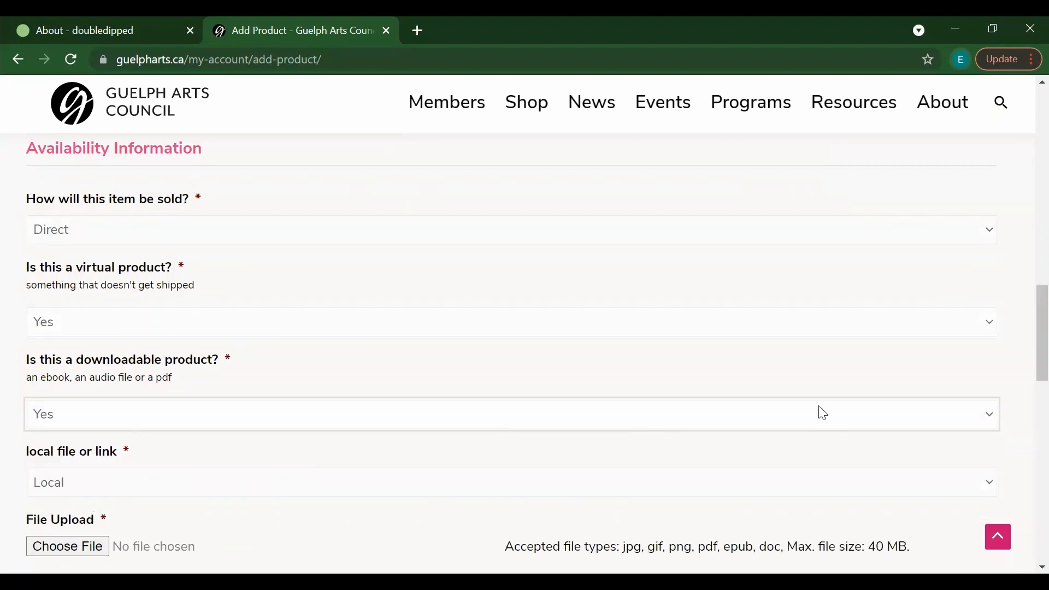
pyautogui.scroll(-2, 1022, 302)
pyautogui.moveTo(1023, 315); pyautogui.dragTo(1023, 320)
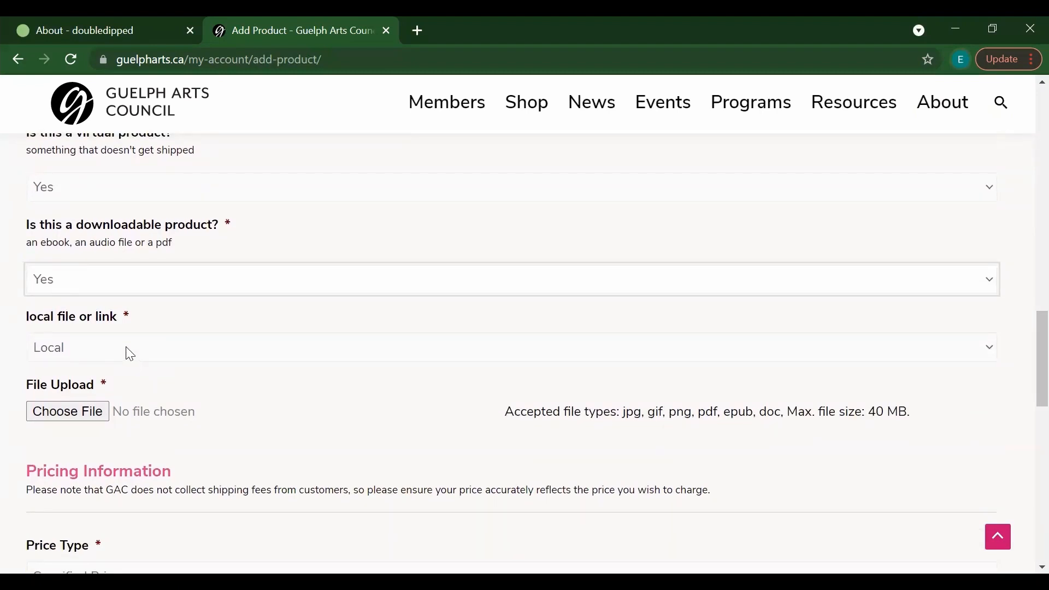
# Step: Attach the pink image 3063C884-59A3-4F8D-8FED-B611B7D55760.JPEG from the Website folder
pyautogui.click(76, 416)
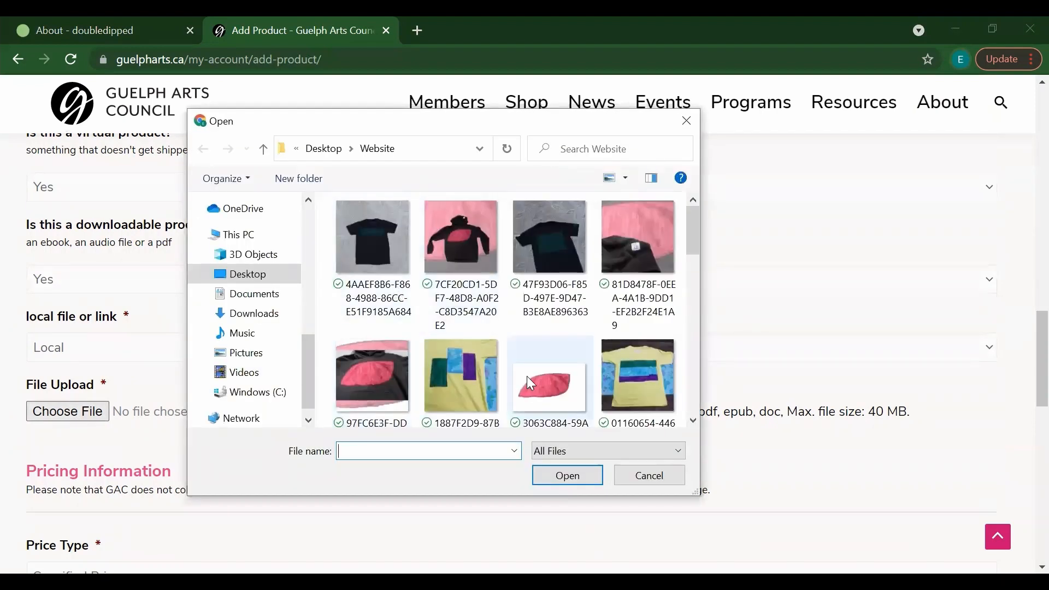
pyautogui.click(529, 382)
pyautogui.click(560, 473)
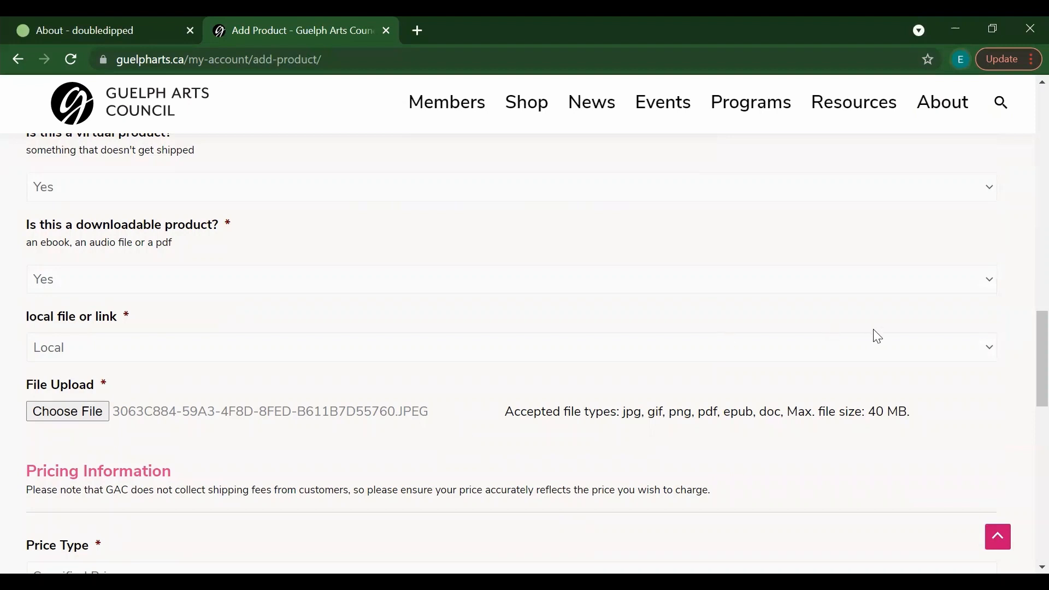
pyautogui.scroll(1, 1026, 347)
pyautogui.scroll(1, 1026, 346)
pyautogui.scroll(-1, 1025, 349)
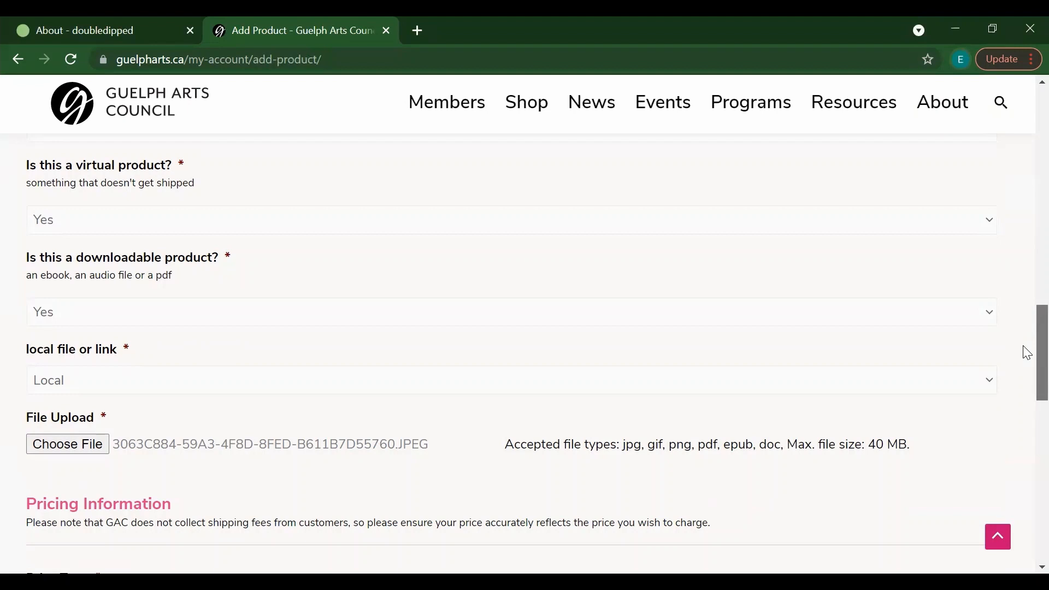
pyautogui.moveTo(1027, 353); pyautogui.dragTo(1023, 335)
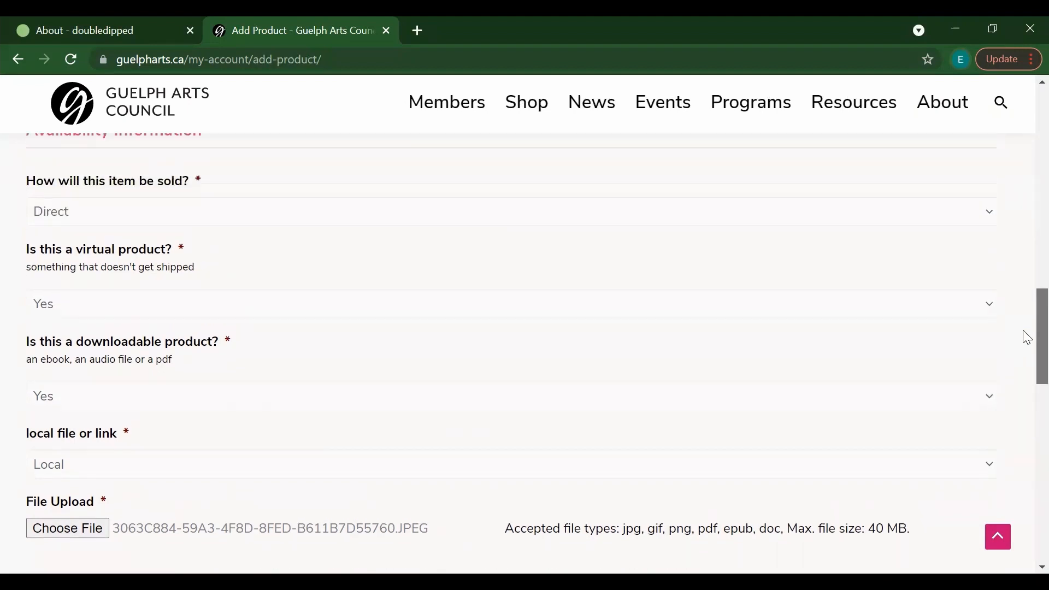
# Step: Switch virtual product back to No and set Quantity Available to Set Amount with 1
pyautogui.click(372, 309)
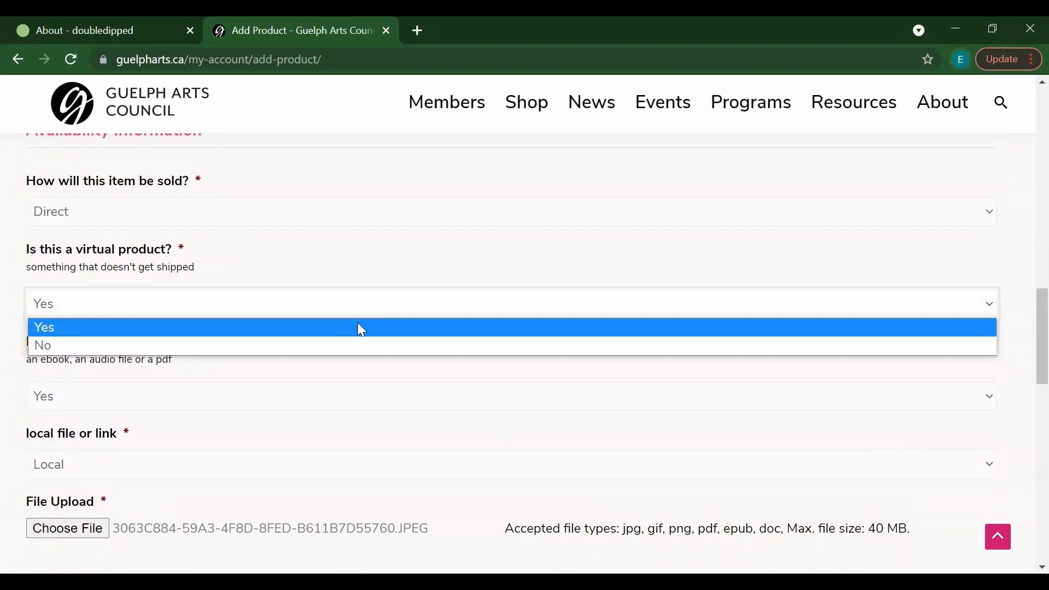
pyautogui.click(350, 349)
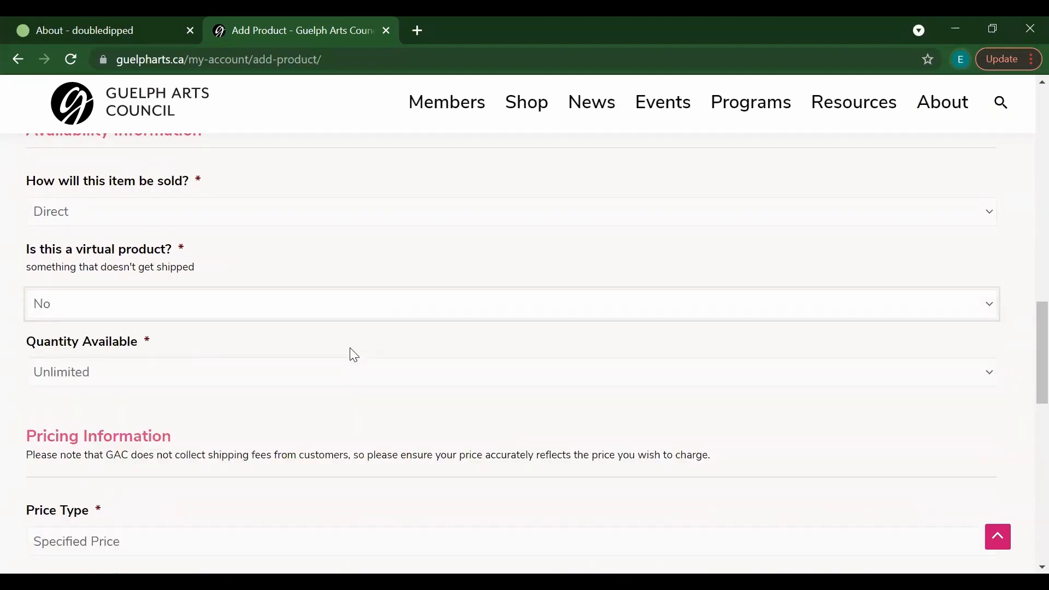
pyautogui.click(231, 371)
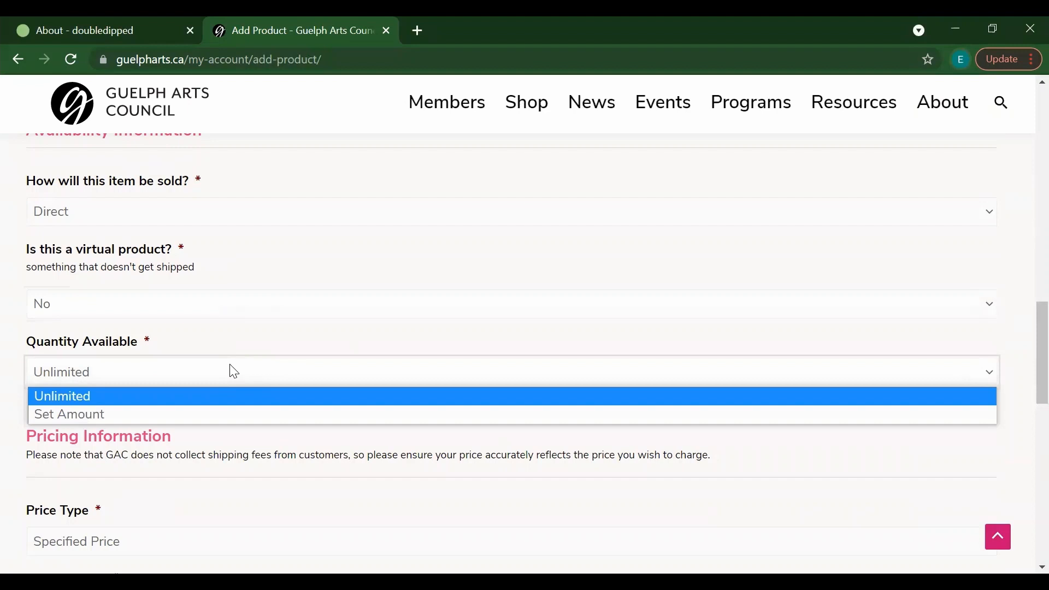
pyautogui.click(202, 376)
pyautogui.click(202, 377)
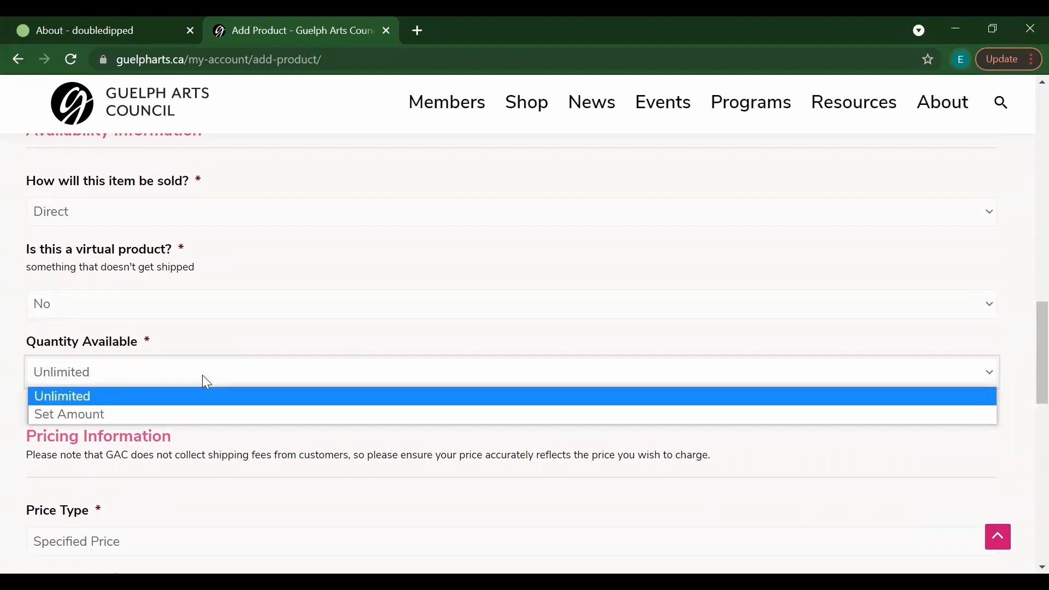
pyautogui.click(190, 414)
pyautogui.click(144, 445)
pyautogui.write('1')
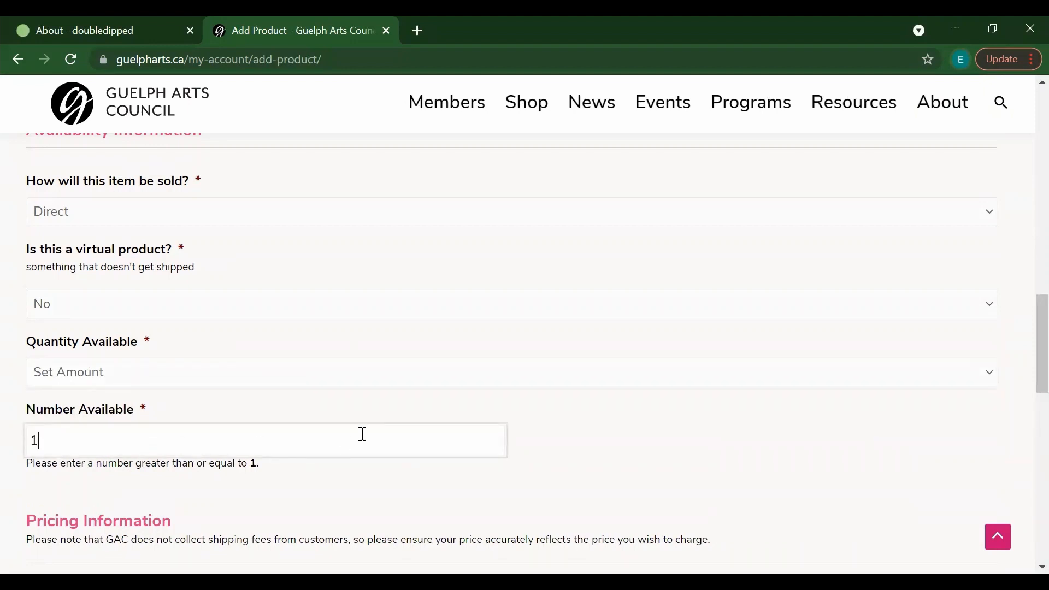
pyautogui.scroll(-2, 1027, 361)
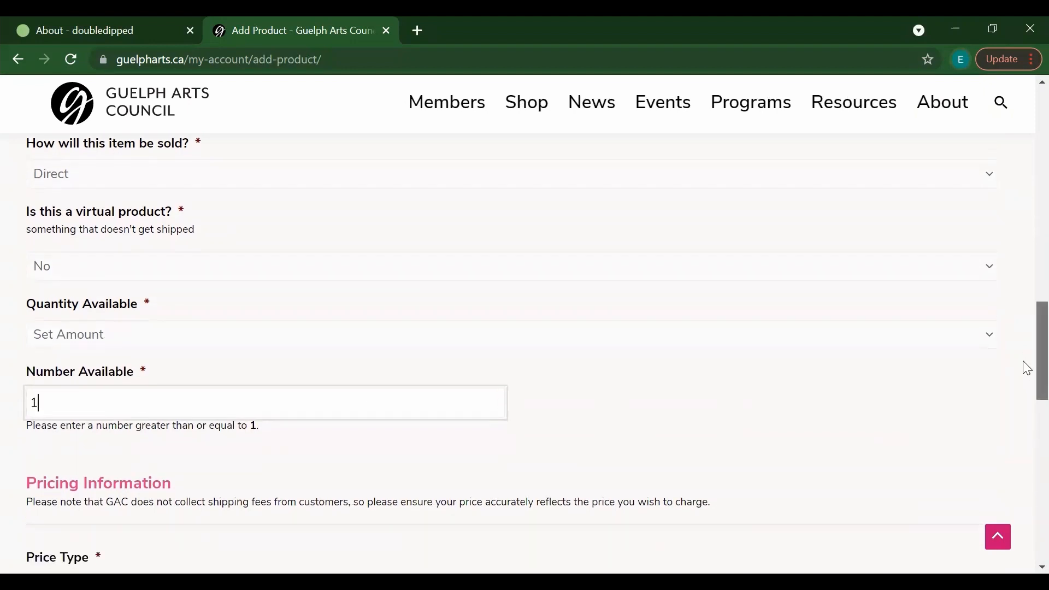
pyautogui.scroll(-2, 1028, 381)
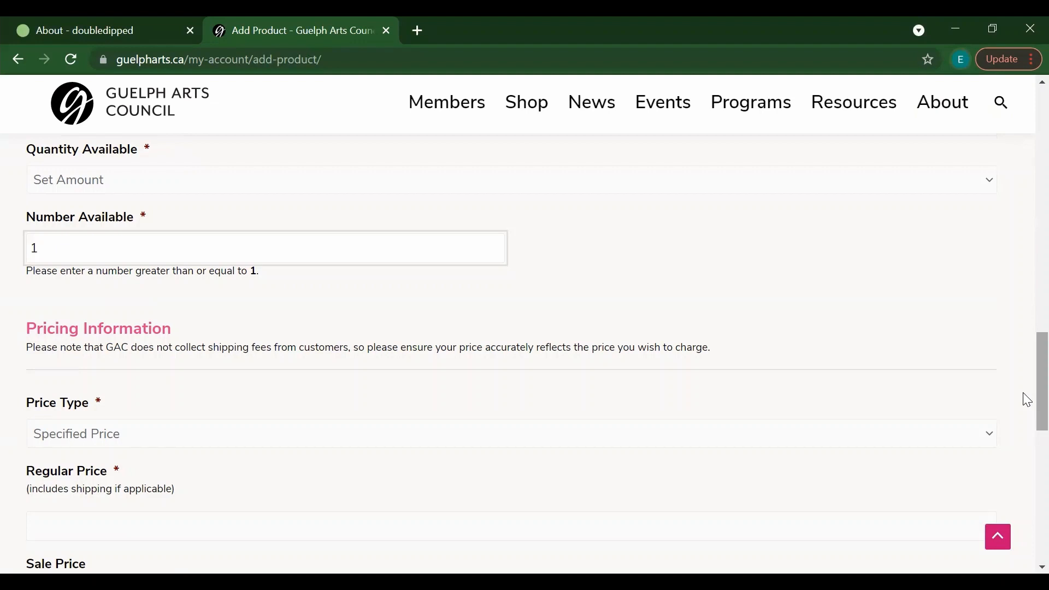
pyautogui.moveTo(1027, 400); pyautogui.dragTo(1026, 424)
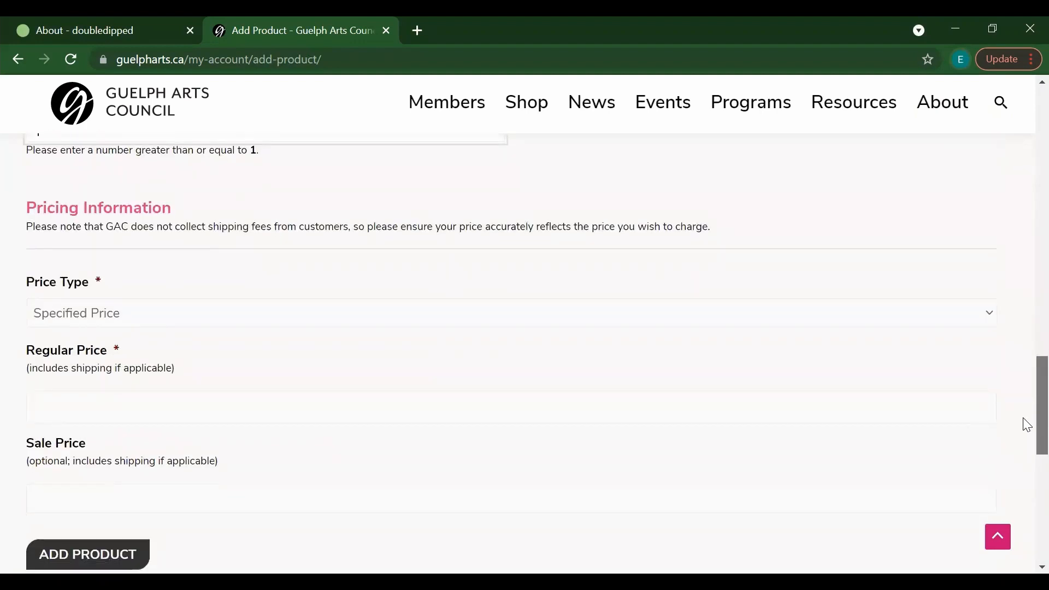
# Step: Leave Price Type on Specified Price and enter regular price 45 and sale price 35
pyautogui.scroll(-1, 1024, 425)
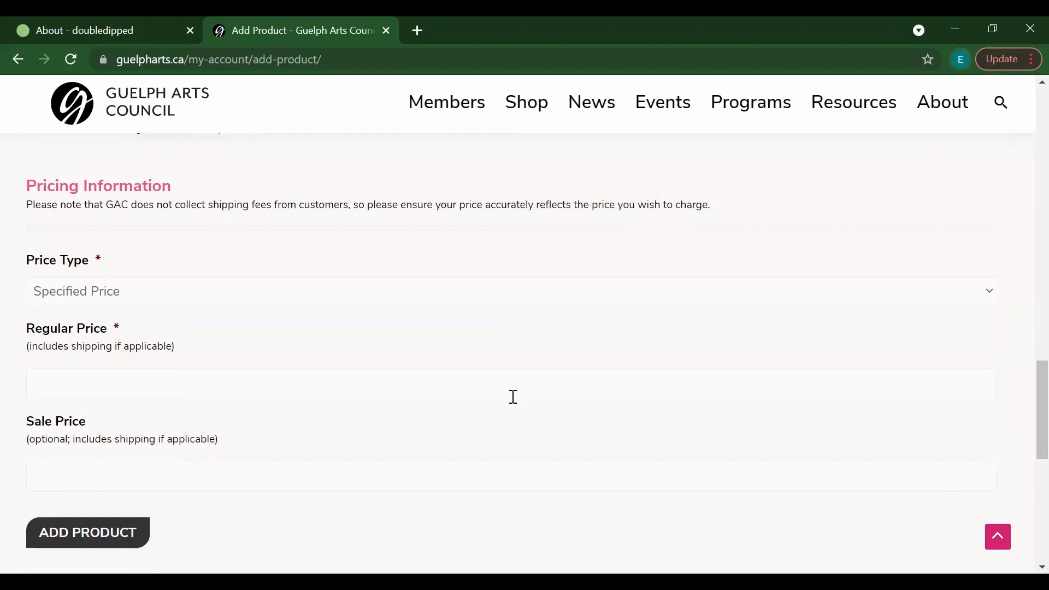
pyautogui.click(376, 297)
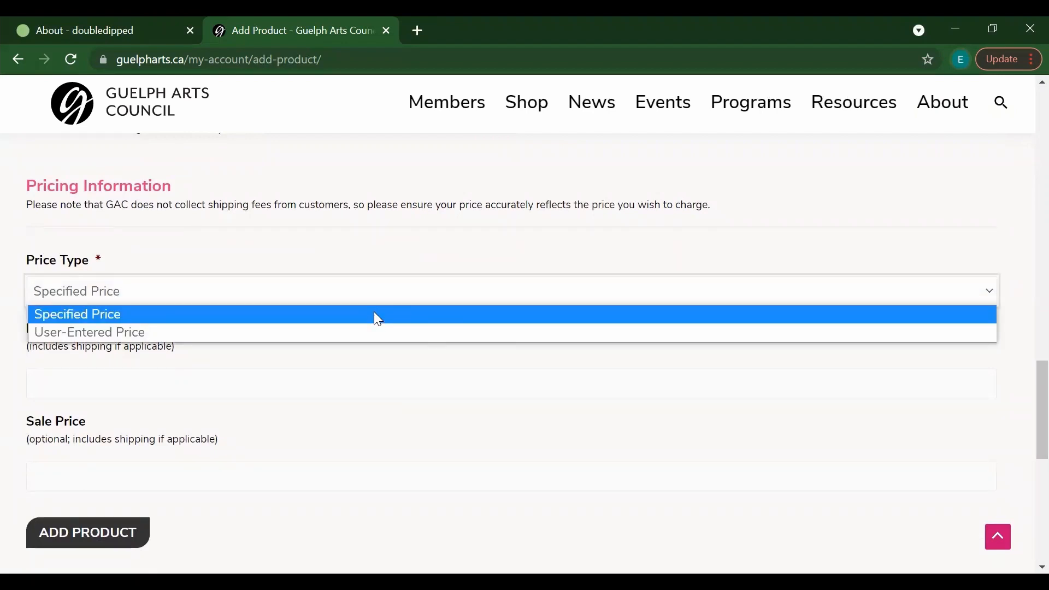
pyautogui.click(346, 333)
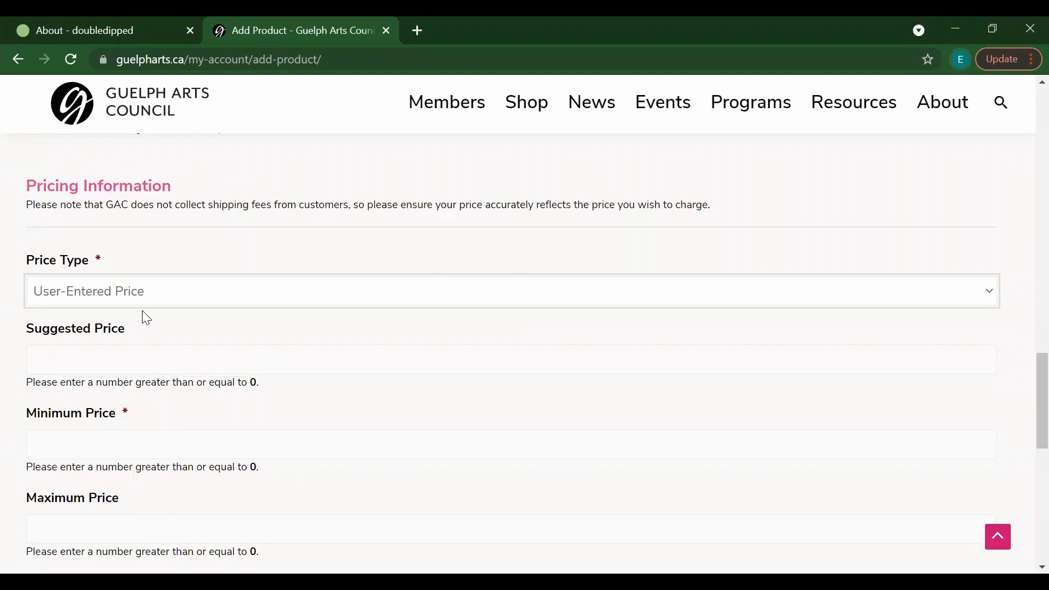
pyautogui.click(142, 292)
pyautogui.click(117, 314)
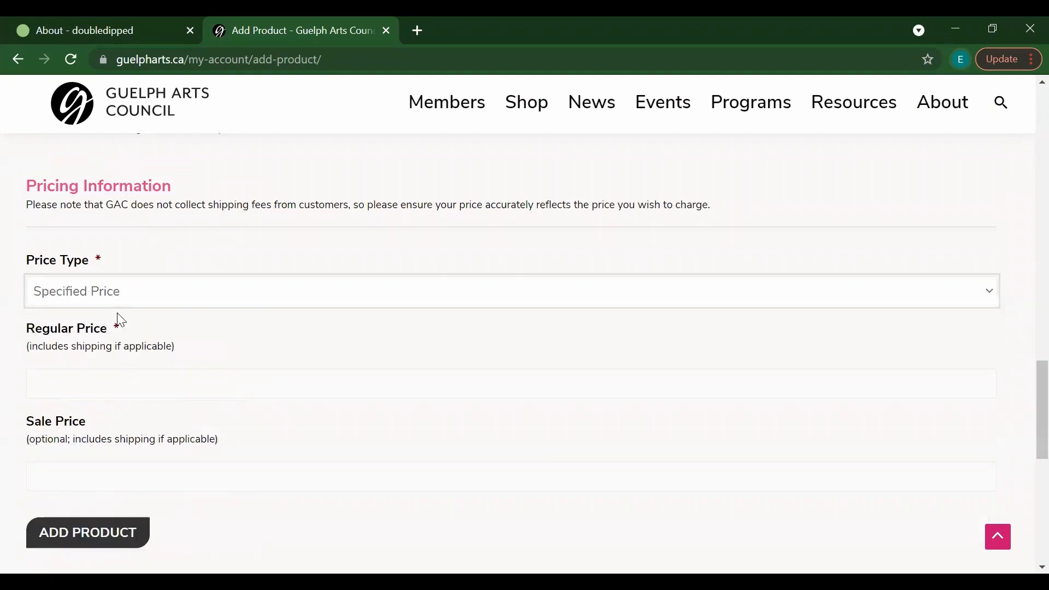
pyautogui.click(101, 377)
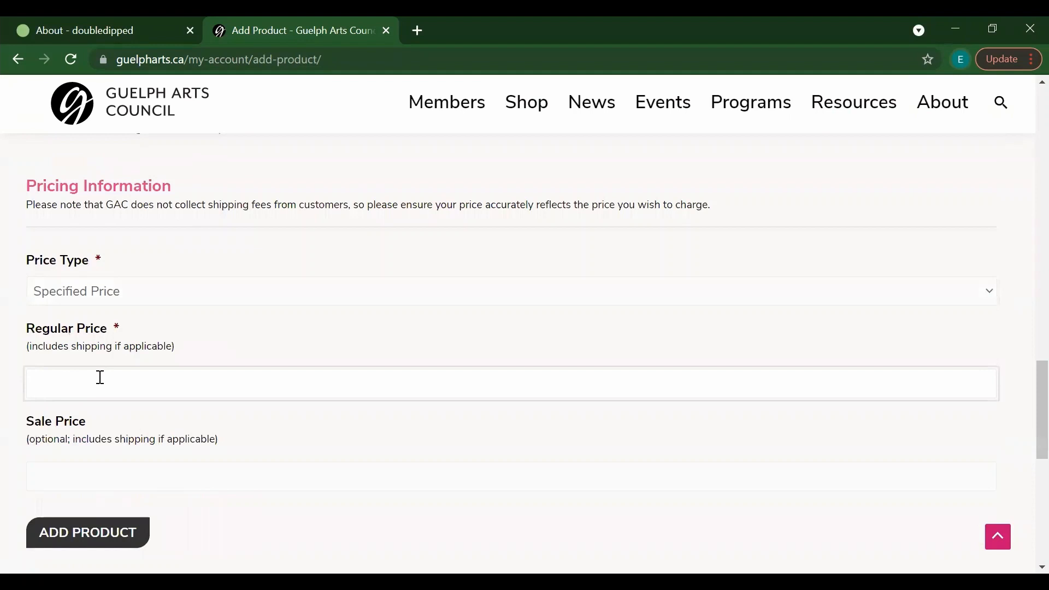
pyautogui.write('45')
pyautogui.click(185, 486)
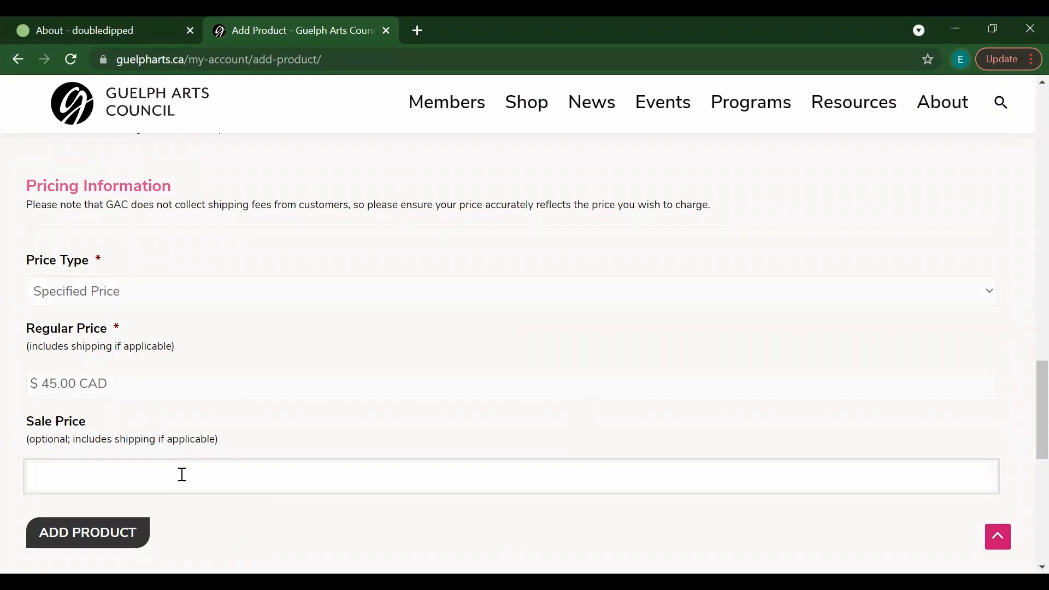
pyautogui.write('35')
pyautogui.scroll(-2, 1023, 401)
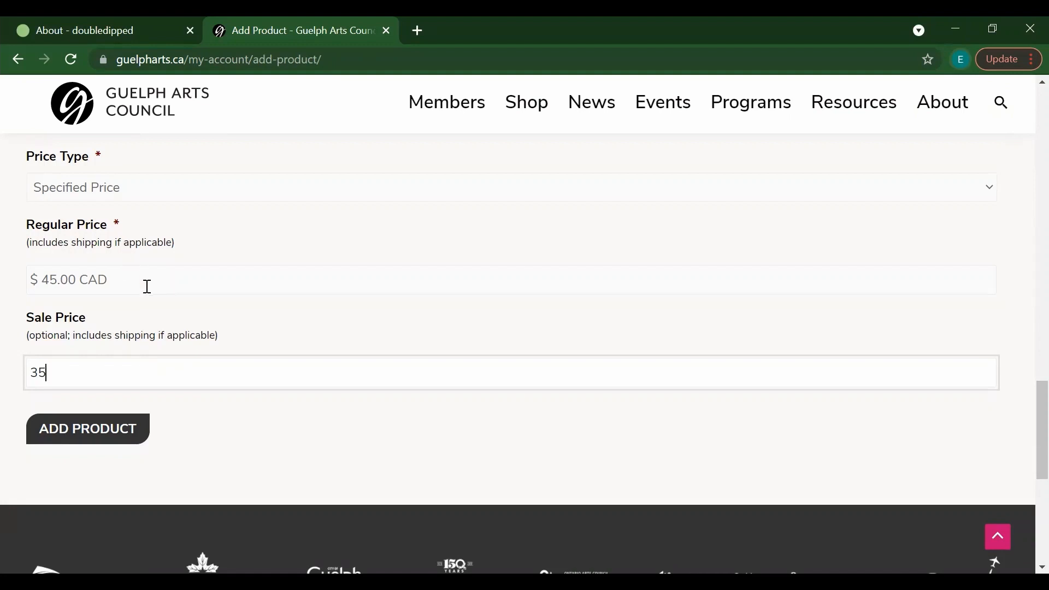
pyautogui.click(140, 320)
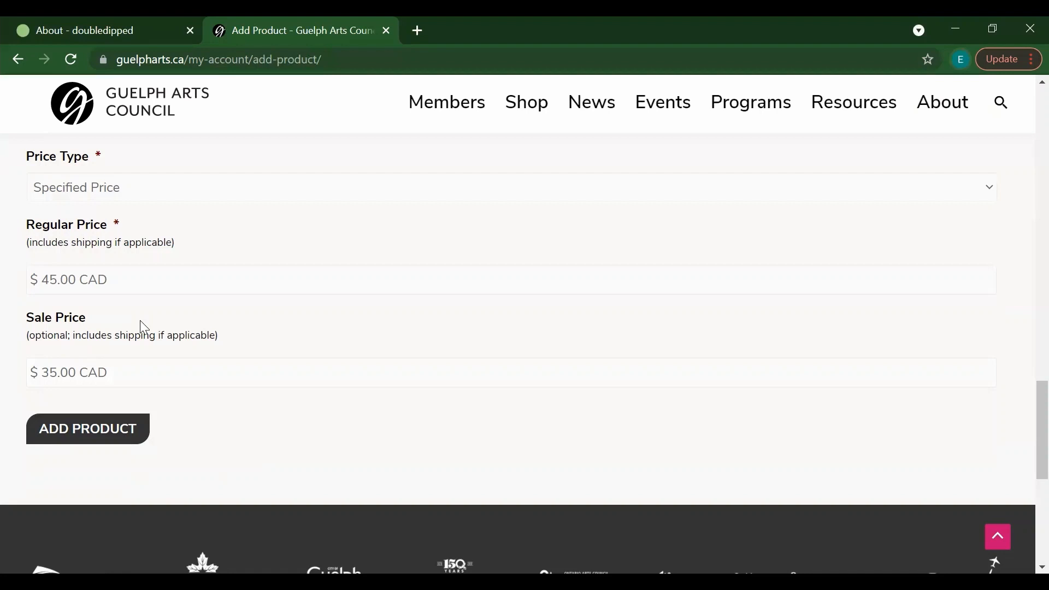
# Step: Submit the product with ADD PRODUCT and review the My Account welcome page
pyautogui.click(116, 443)
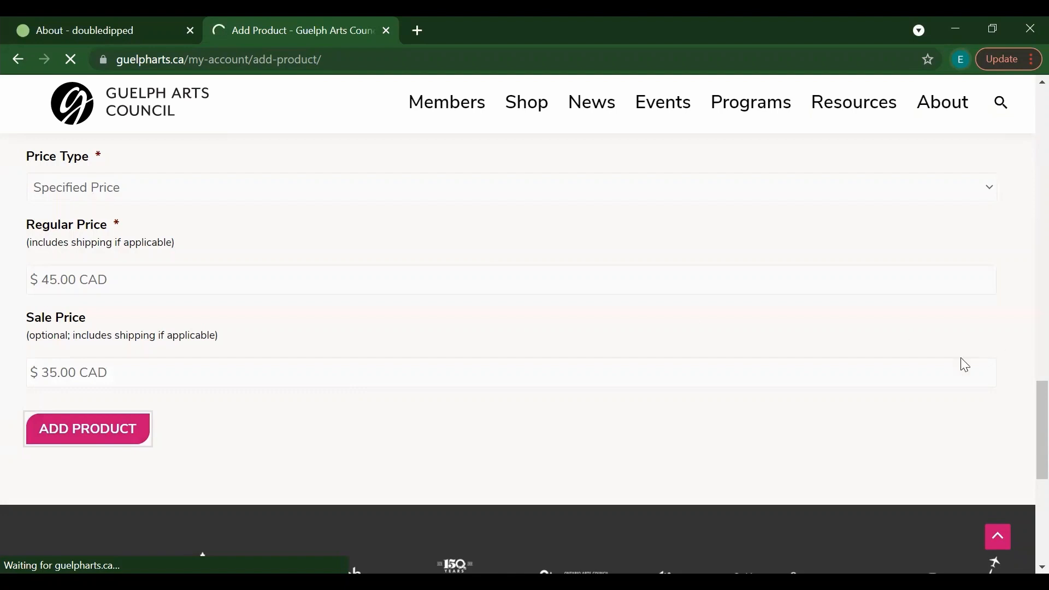
pyautogui.scroll(-2, 1023, 233)
pyautogui.scroll(-4, 1024, 295)
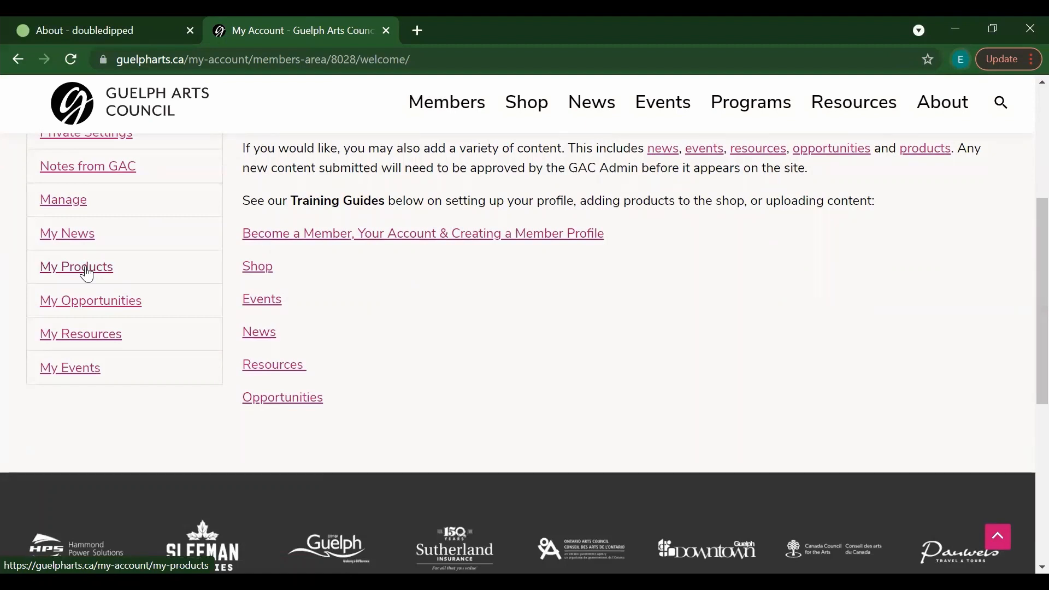
# Step: Open the My Products list and locate the TShirt row
pyautogui.click(87, 273)
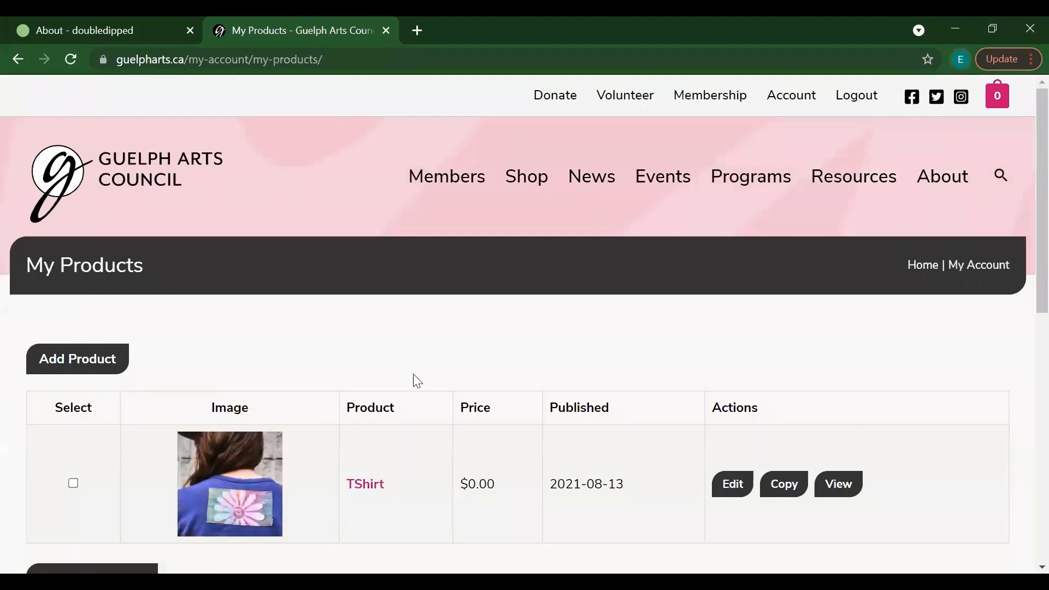
pyautogui.scroll(-1, 1025, 264)
pyautogui.scroll(-2, 1024, 273)
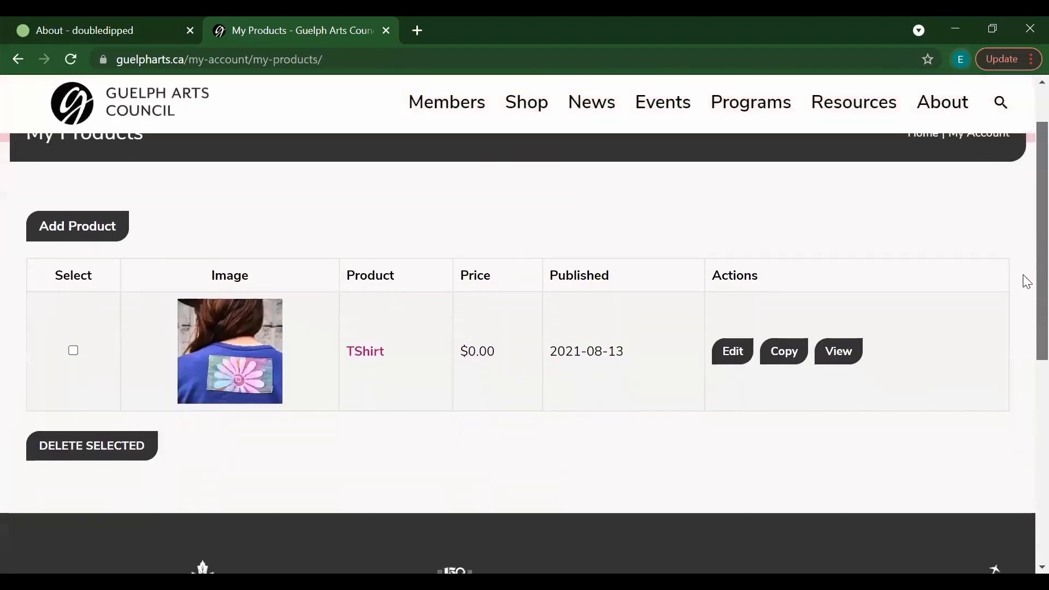
pyautogui.scroll(2, 1024, 276)
pyautogui.scroll(-2, 1025, 270)
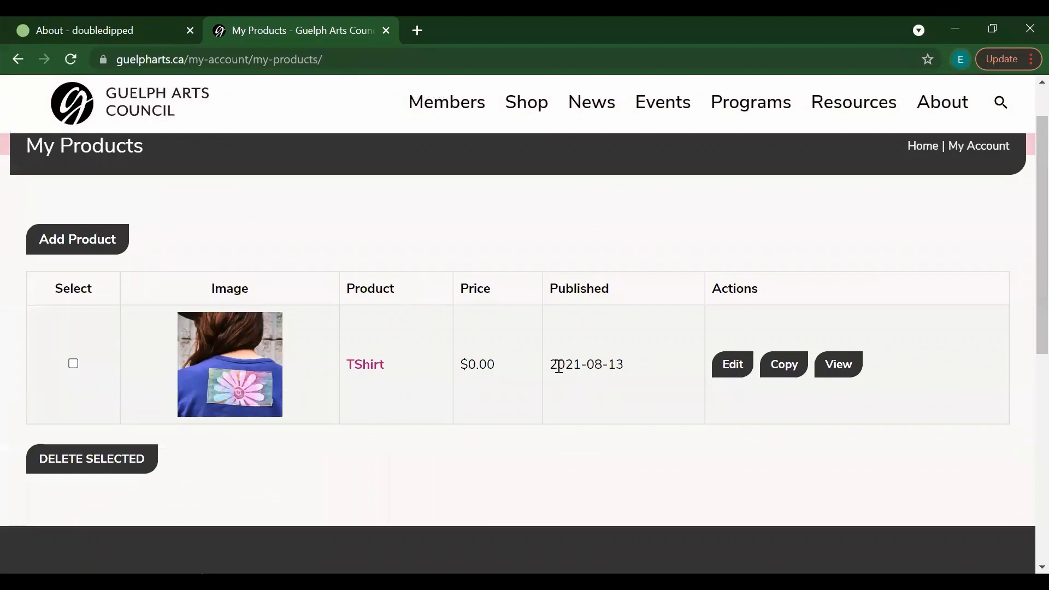
pyautogui.moveTo(550, 364); pyautogui.dragTo(645, 365)
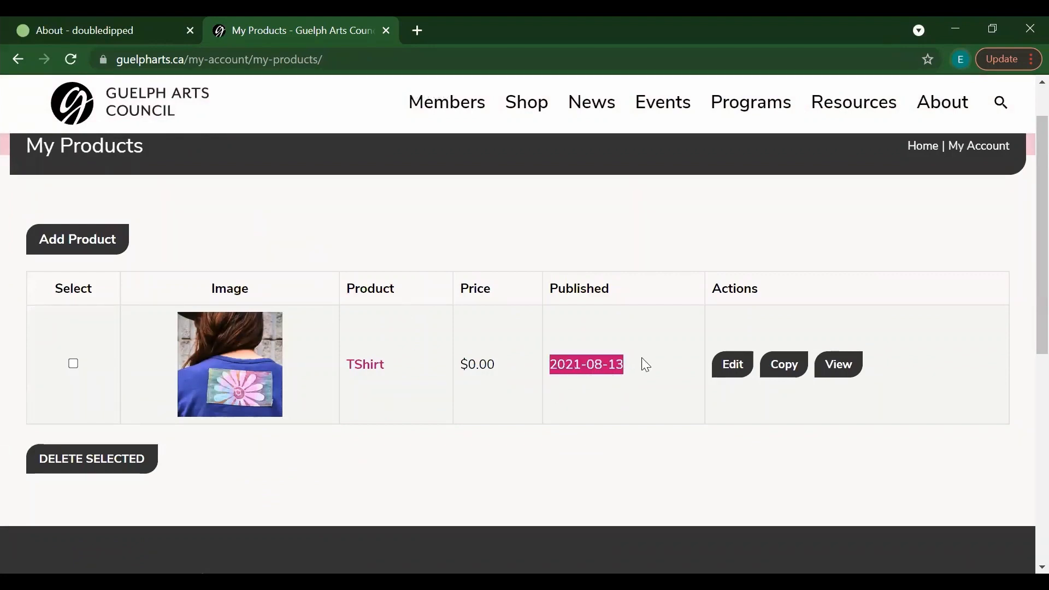
pyautogui.click(598, 370)
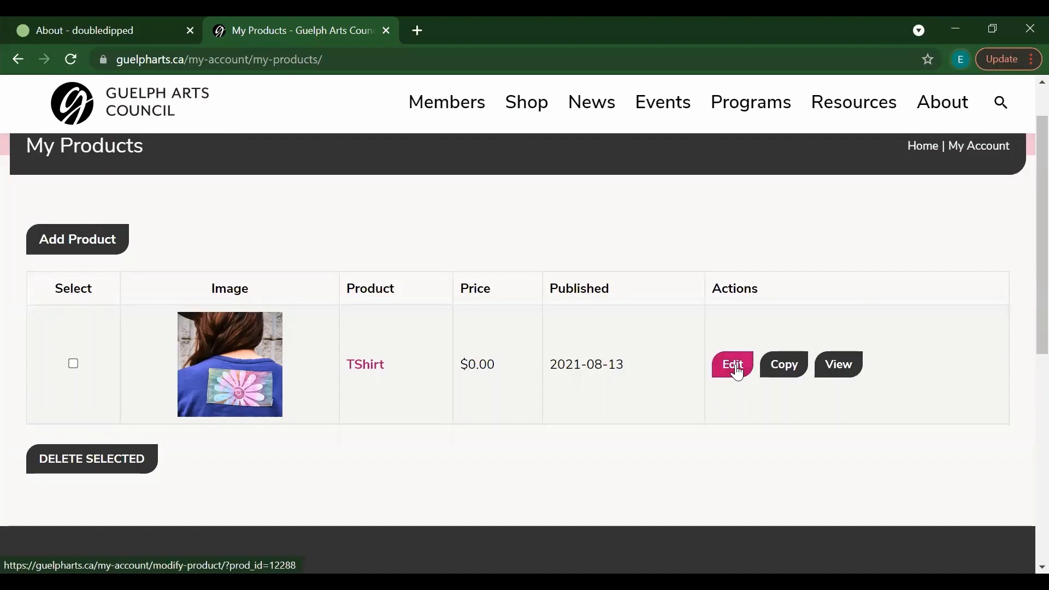
# Step: Copy the TShirt product and open the (COPY) TShirt for editing
pyautogui.click(794, 377)
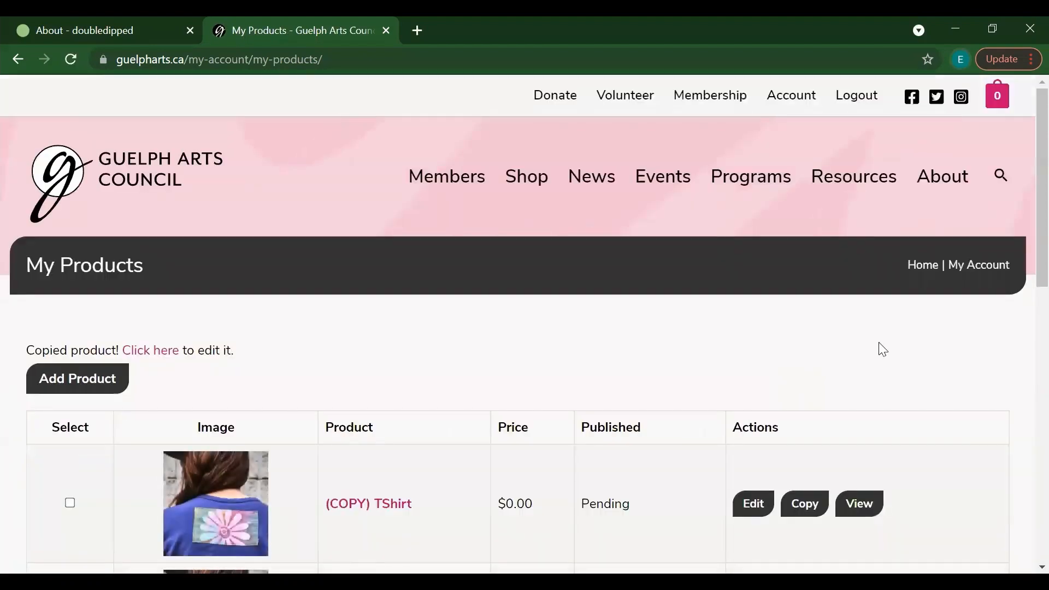
pyautogui.scroll(-3, 1021, 246)
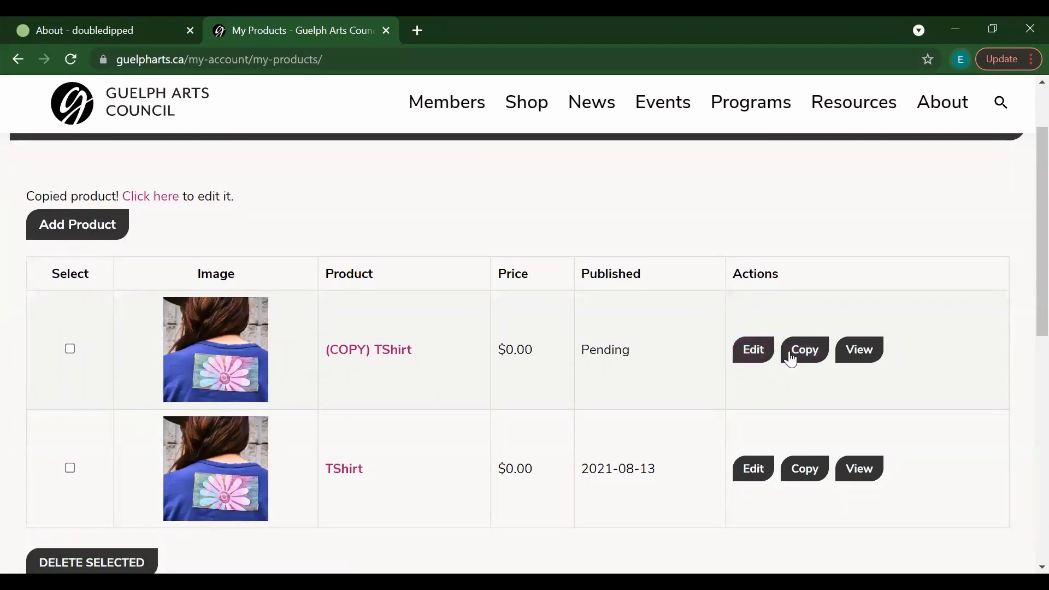
pyautogui.click(754, 356)
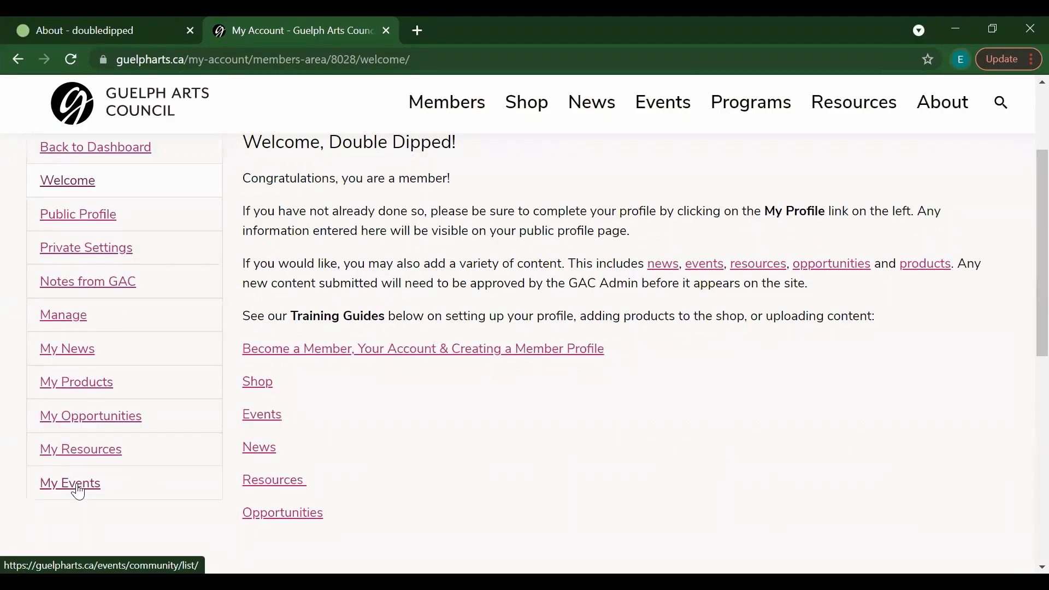
# Step: Go to My Events and start a new event with ADD NEW
pyautogui.click(77, 485)
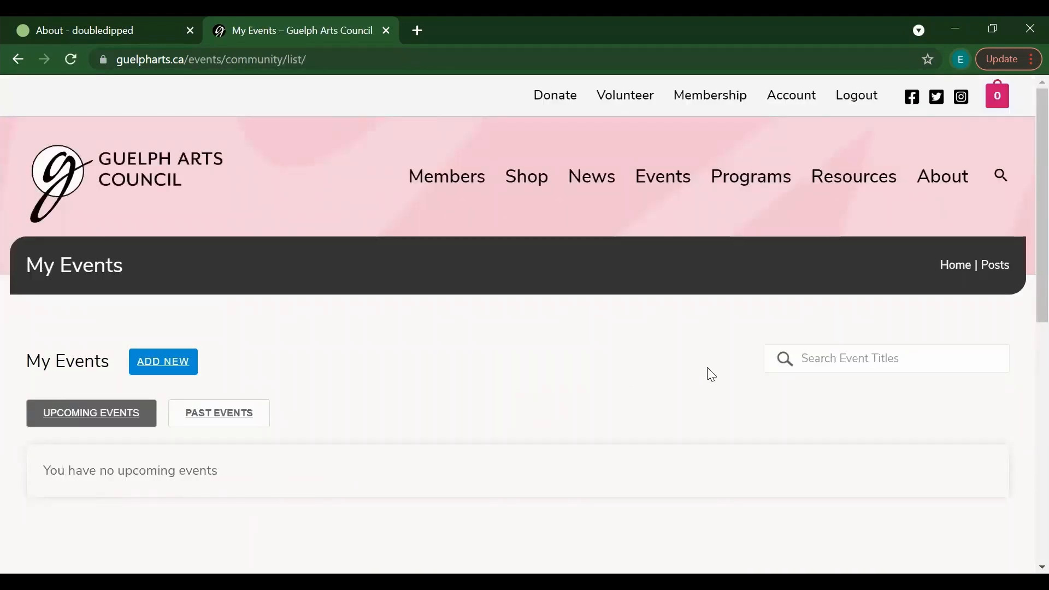
pyautogui.scroll(-1, 1024, 235)
pyautogui.scroll(-2, 1024, 257)
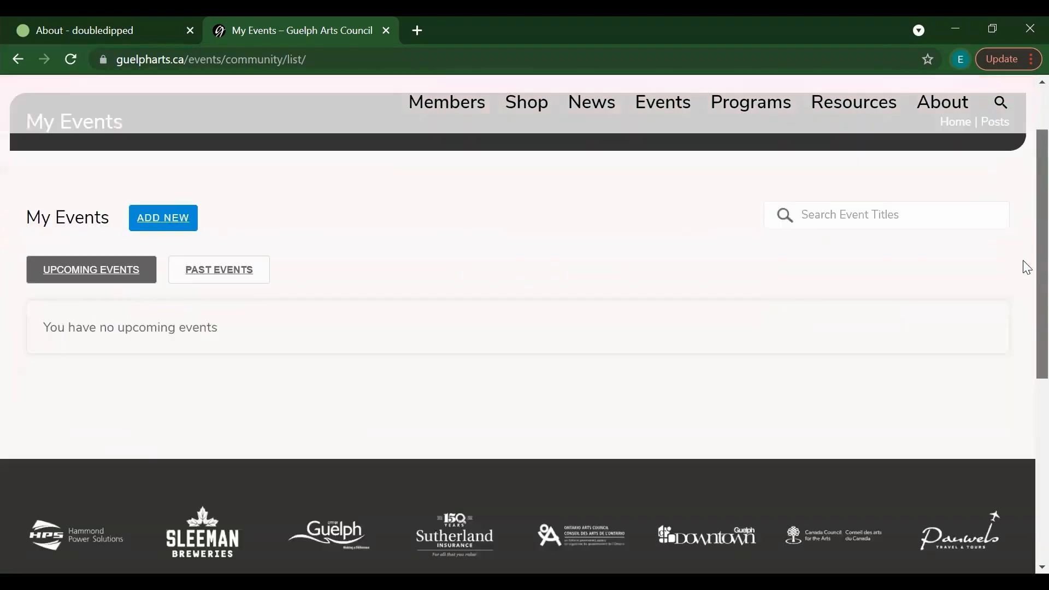
pyautogui.click(174, 220)
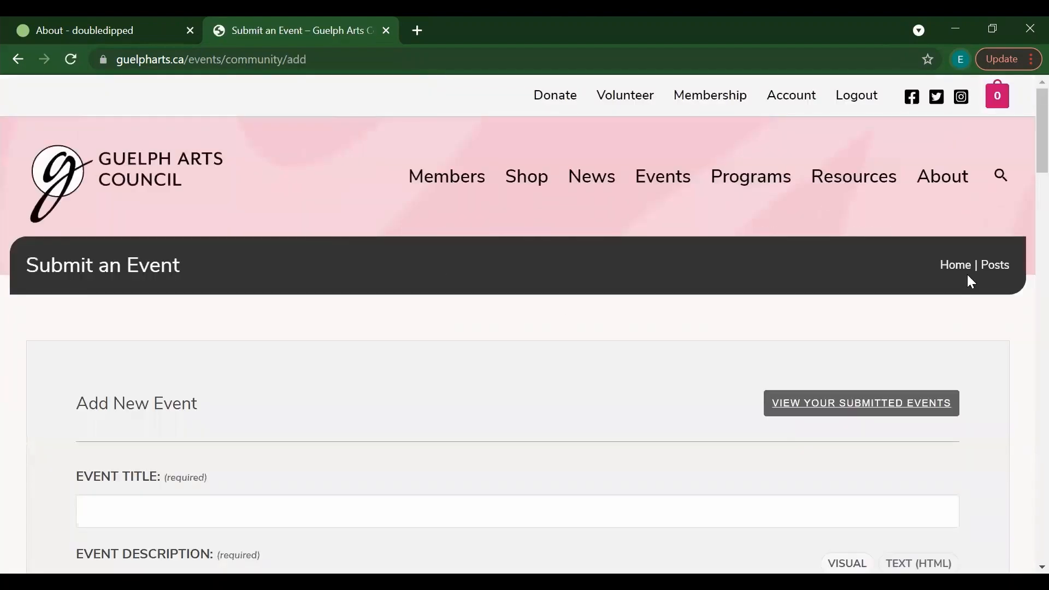
pyautogui.scroll(-4, 1023, 129)
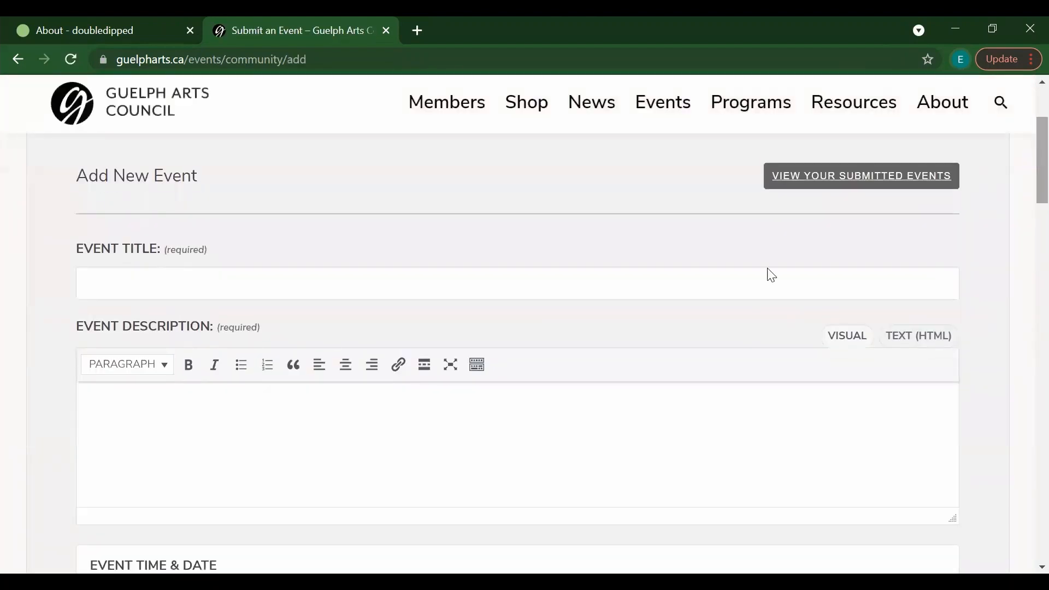
# Step: Enter 'Welcome Event' as title and 'Join us to celebrate the new guelpharts.ca' as description
pyautogui.click(276, 274)
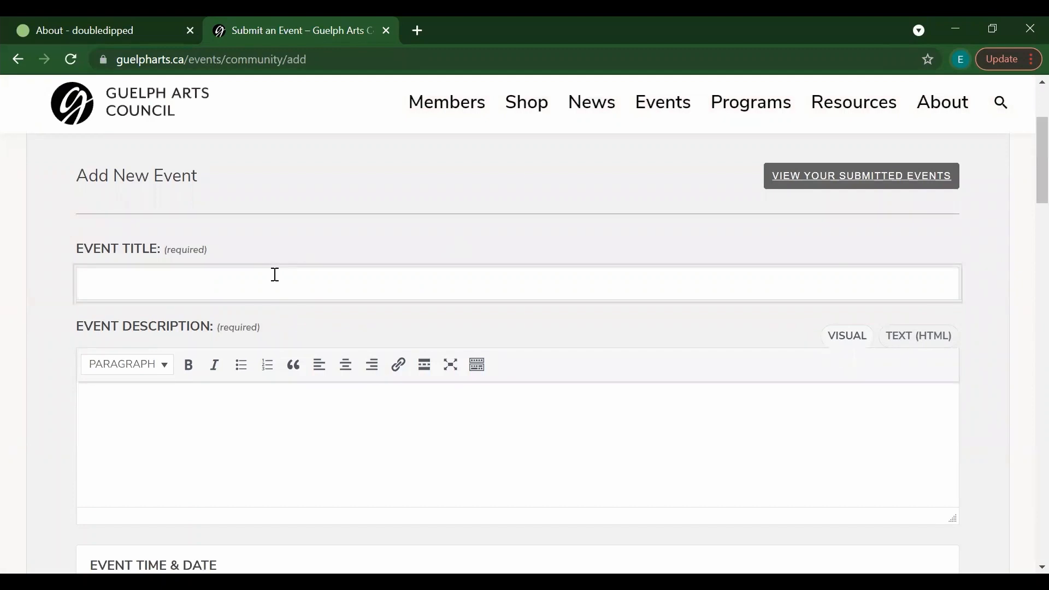
pyautogui.write('Welcome Event')
pyautogui.click(279, 442)
pyautogui.write('Join u')
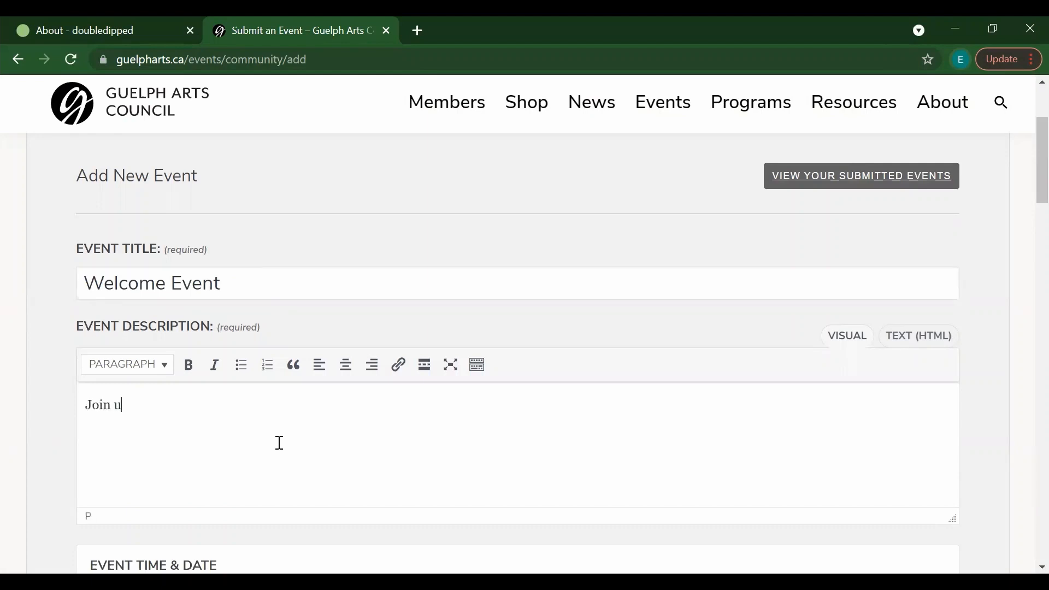
pyautogui.write('s to celebrate the new guelpharts.ca')
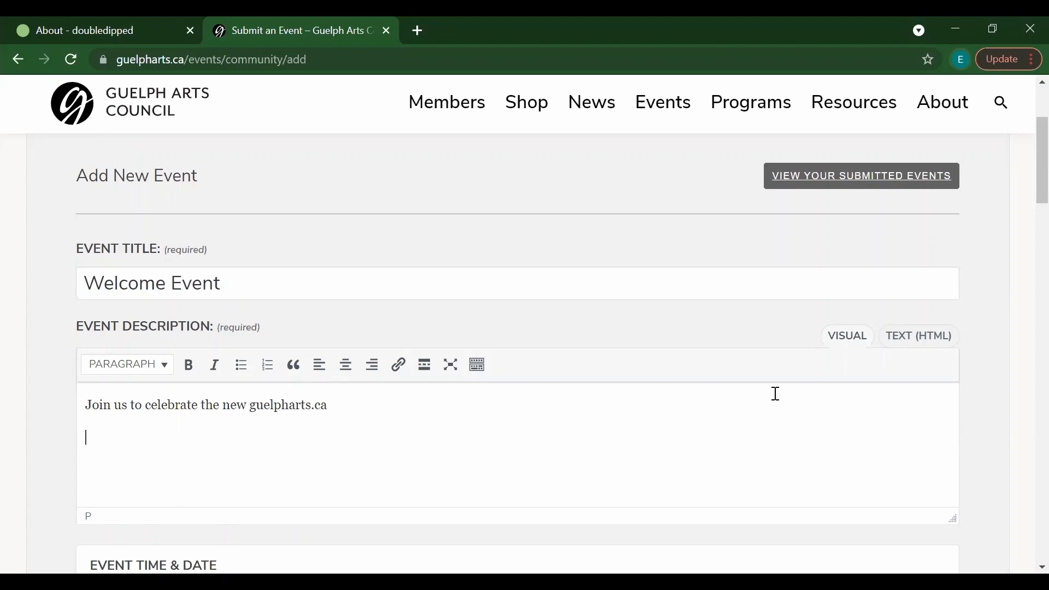
# Step: Change the event start date from 8/13/2021 to 8/14/2021
pyautogui.scroll(-2, 1027, 213)
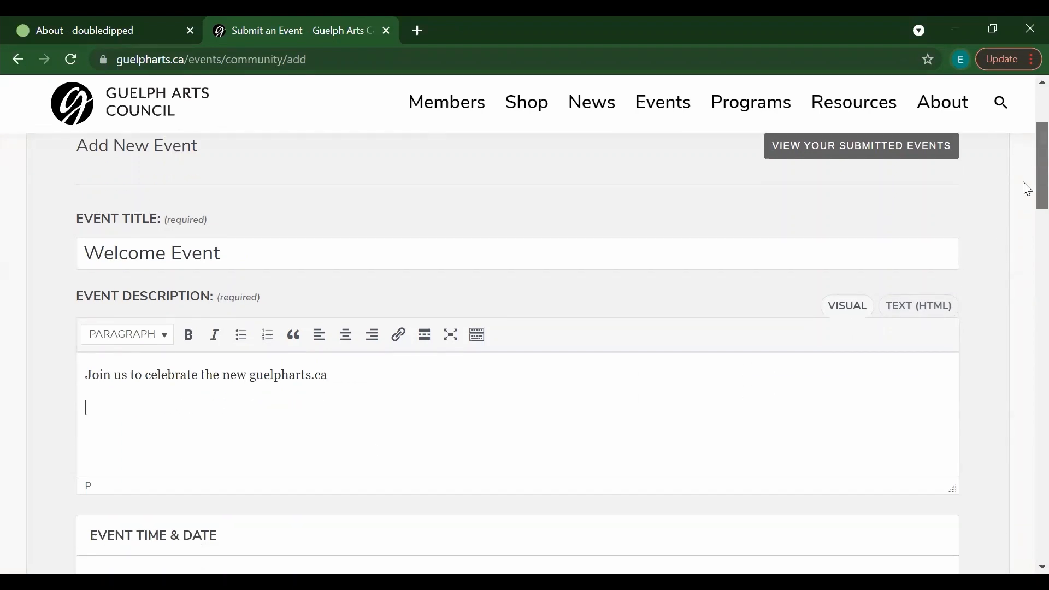
pyautogui.scroll(-4, 1026, 213)
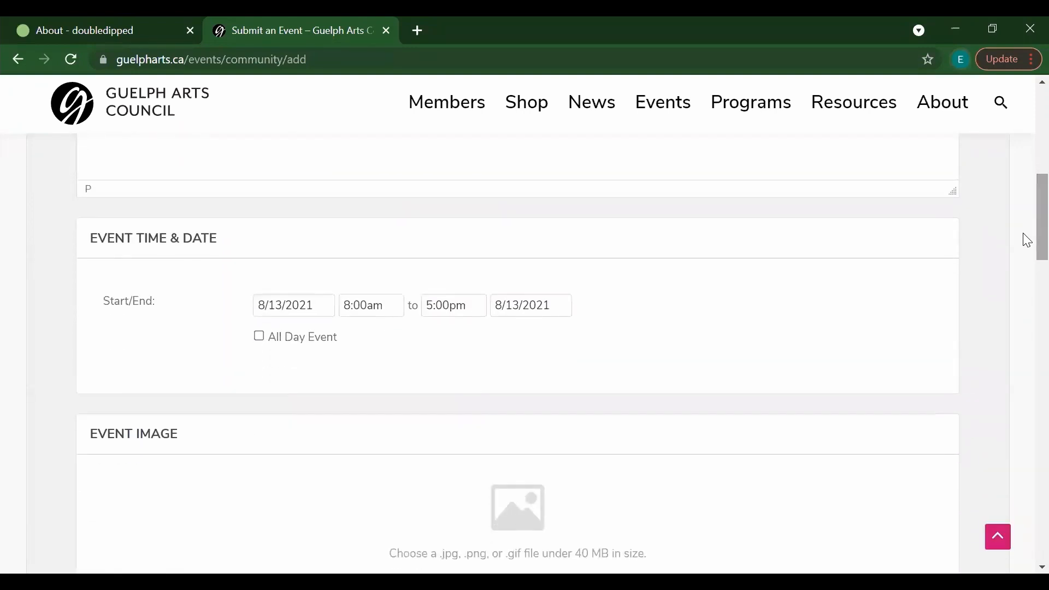
pyautogui.click(286, 302)
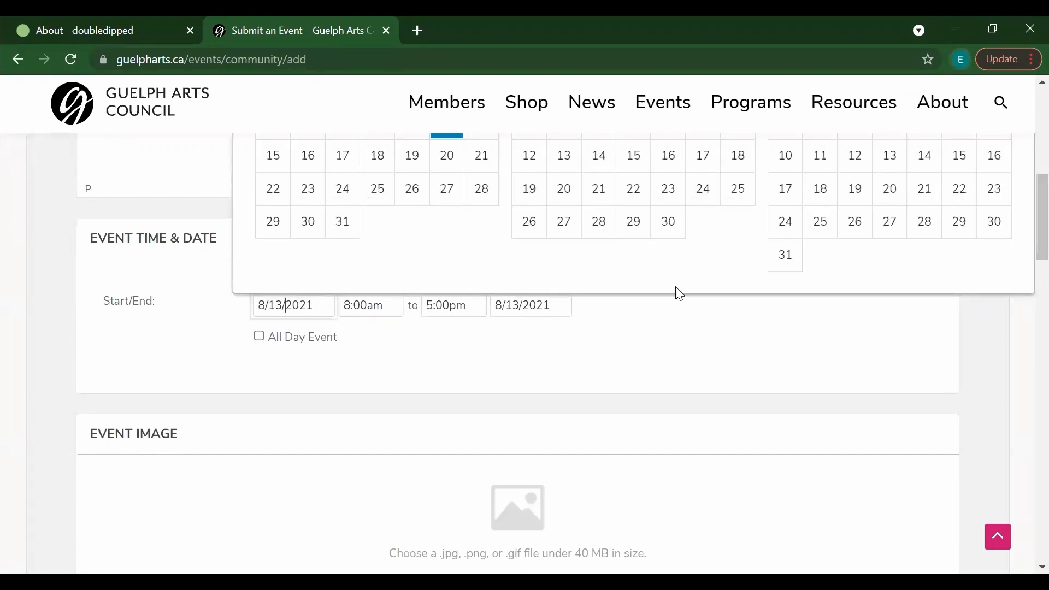
pyautogui.scroll(3, 1023, 228)
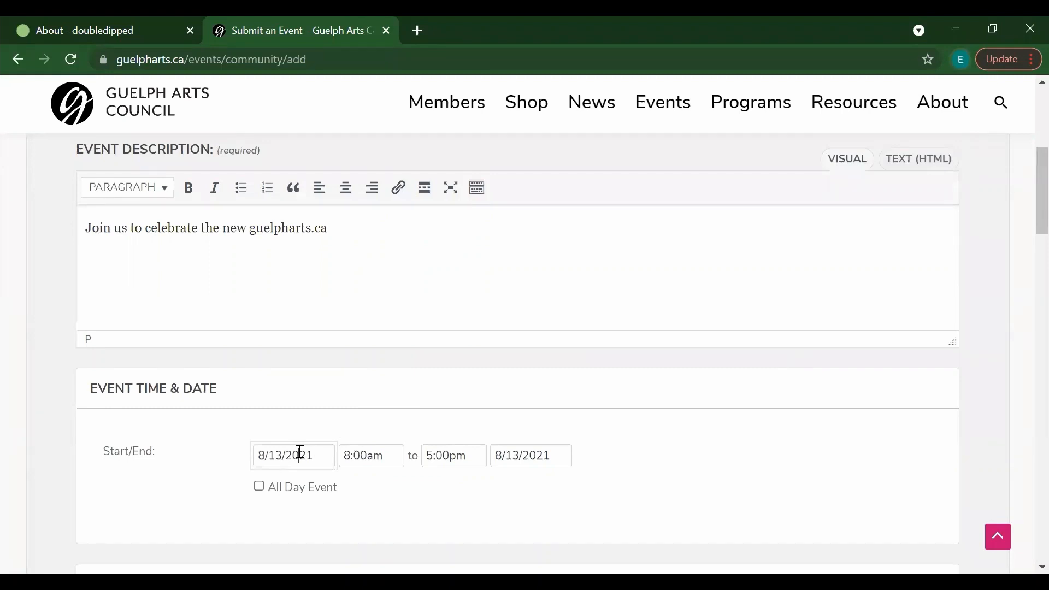
pyautogui.click(281, 453)
pyautogui.press('BackSpace')
pyautogui.write('4')
# Step: Set the time to 10:00am–7:30pm and the end date to August 14
pyautogui.click(376, 458)
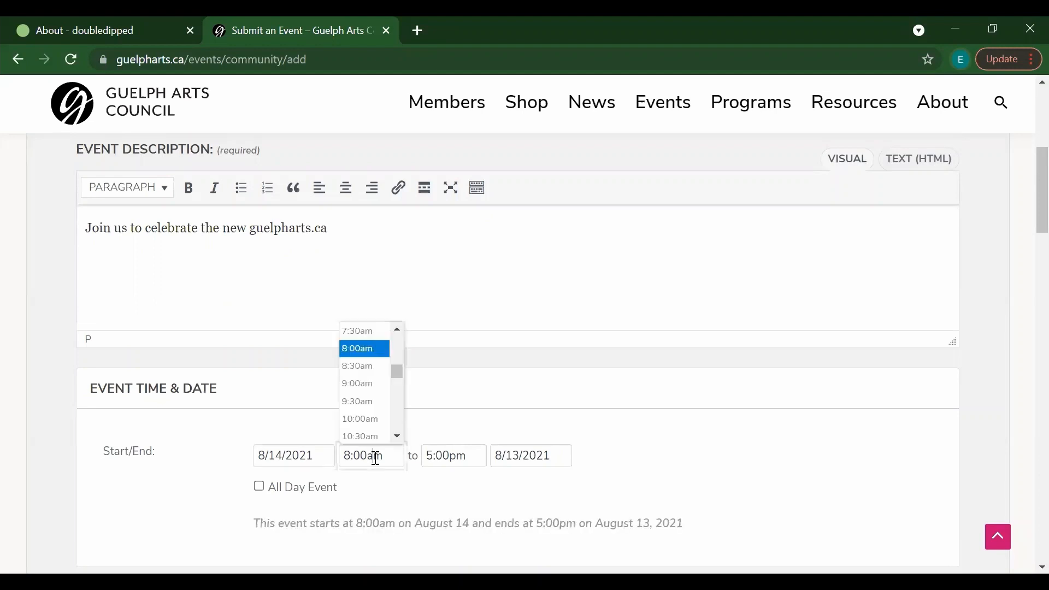
pyautogui.click(363, 420)
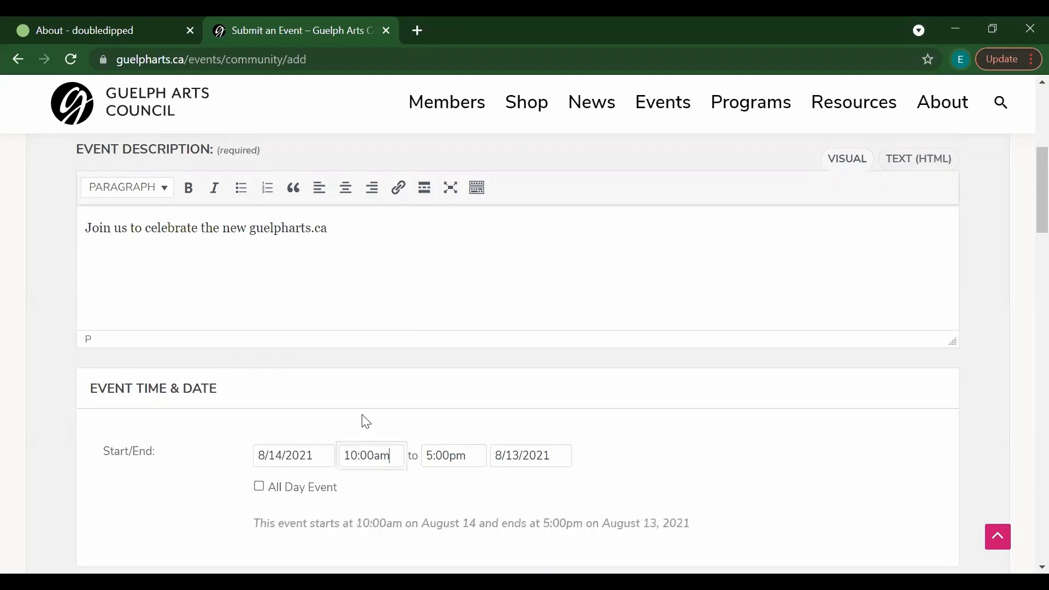
pyautogui.click(458, 454)
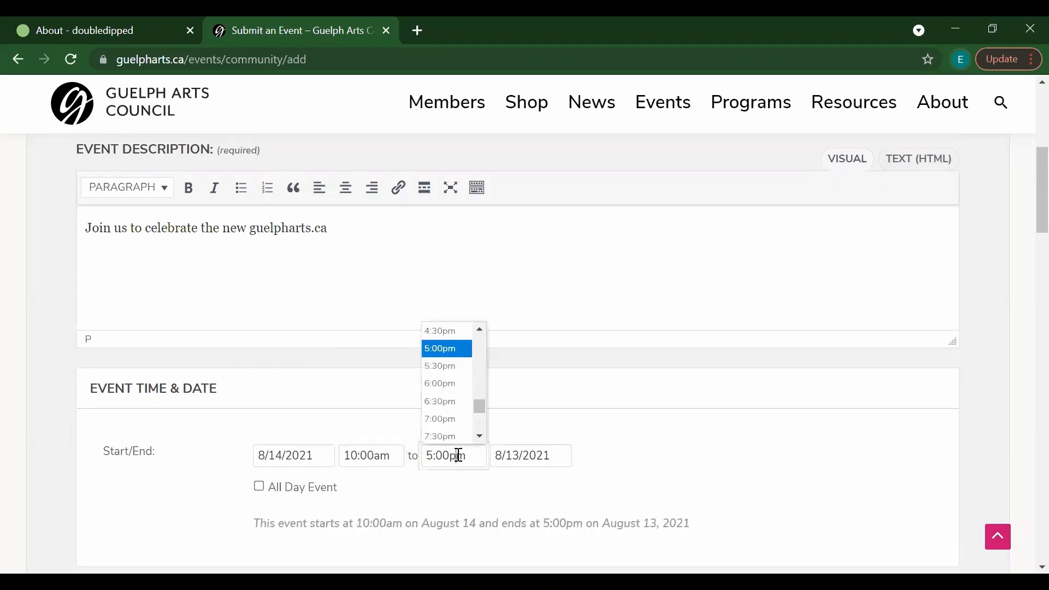
pyautogui.click(459, 439)
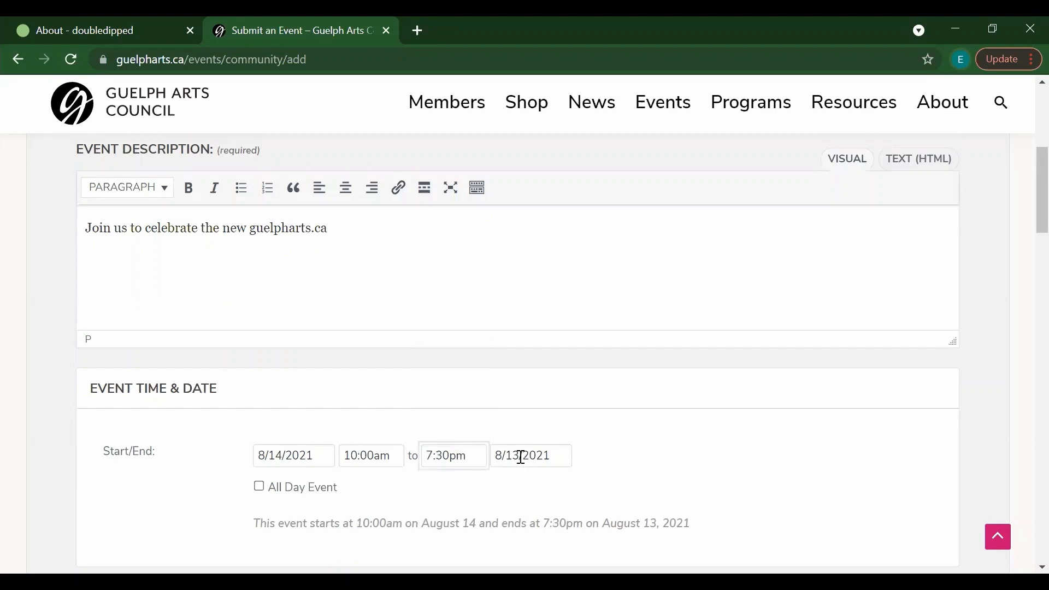
pyautogui.click(519, 456)
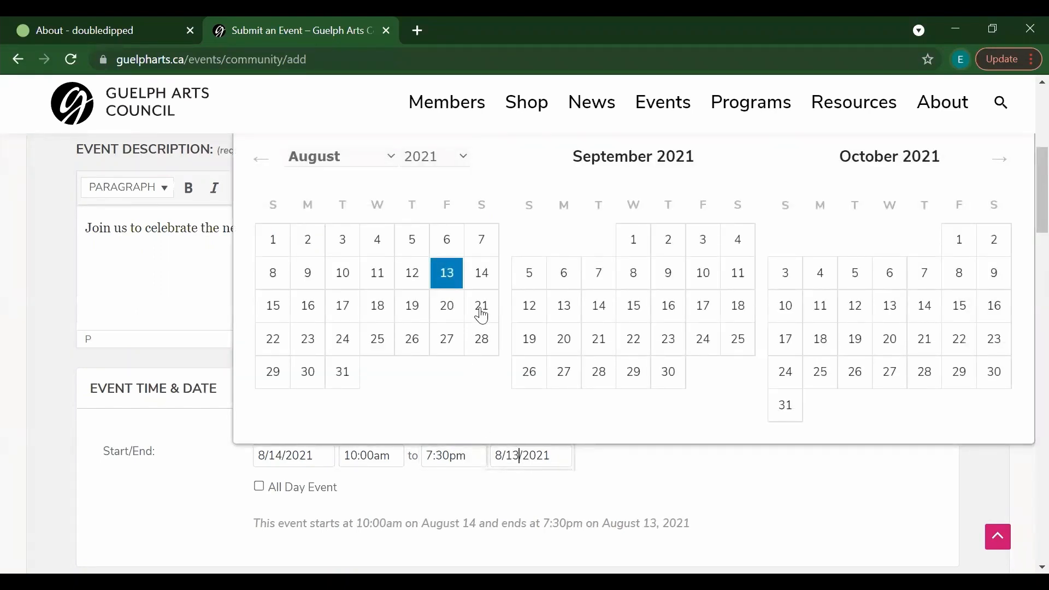
pyautogui.click(482, 276)
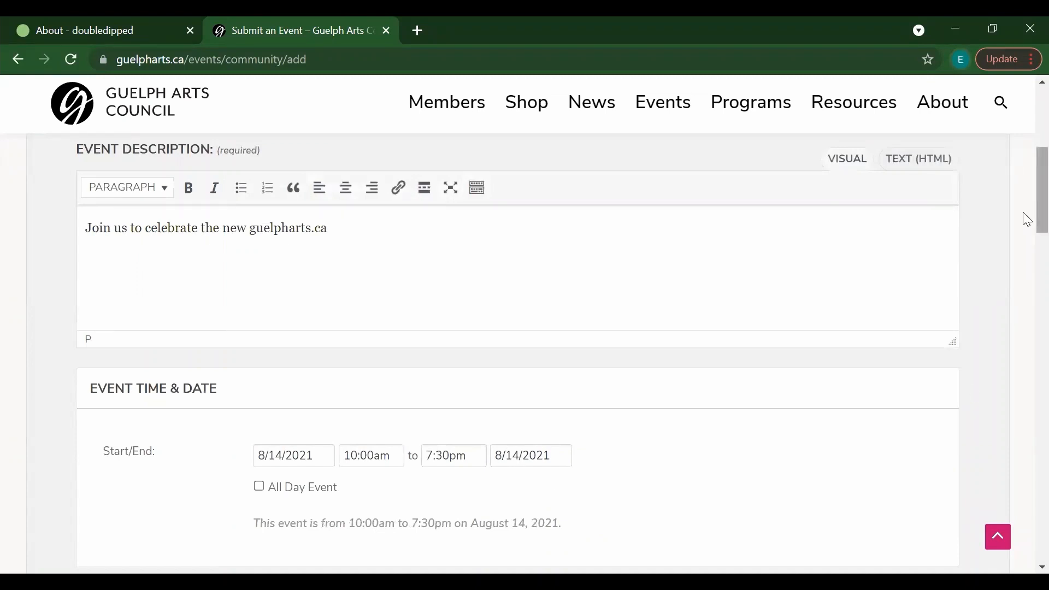
pyautogui.scroll(-1, 1023, 224)
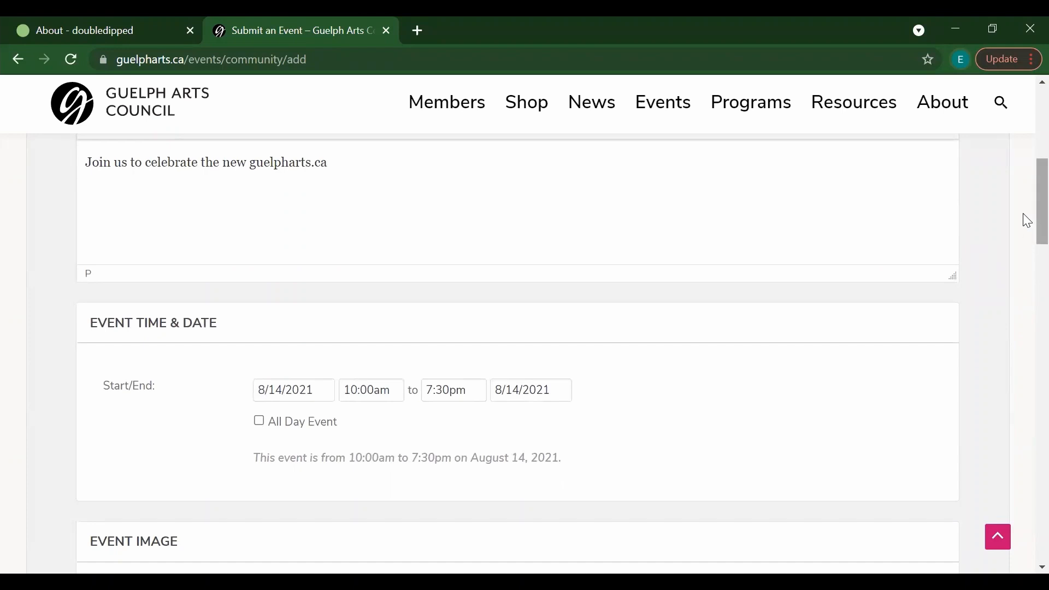
pyautogui.scroll(-3, 1023, 229)
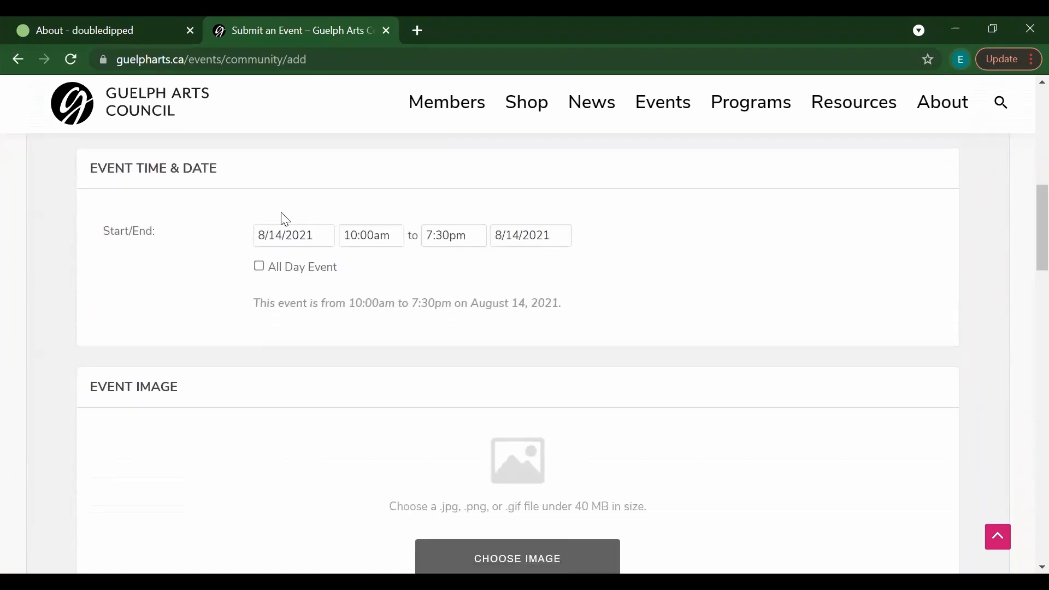
# Step: Add Art Exhibitions and Children as the event categories
pyautogui.click(261, 267)
pyautogui.click(262, 267)
pyautogui.scroll(-4, 1023, 235)
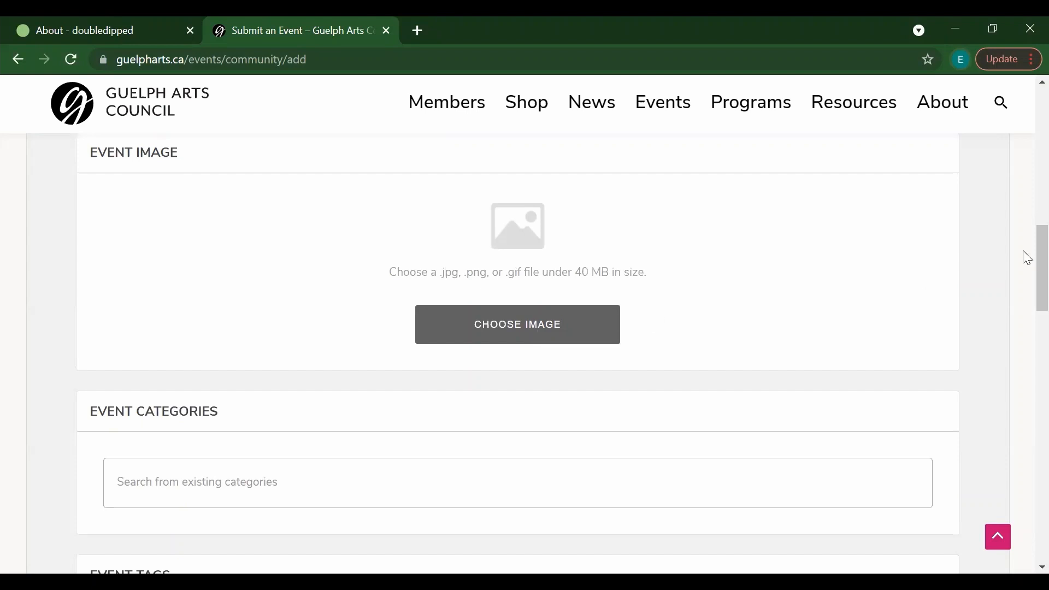
pyautogui.scroll(-3, 1023, 255)
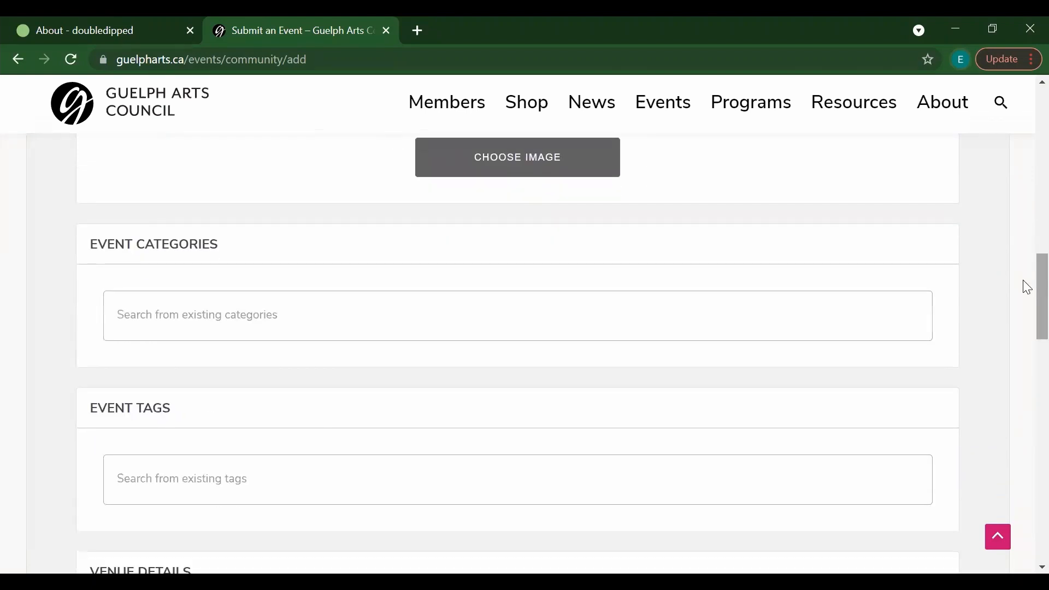
pyautogui.click(398, 328)
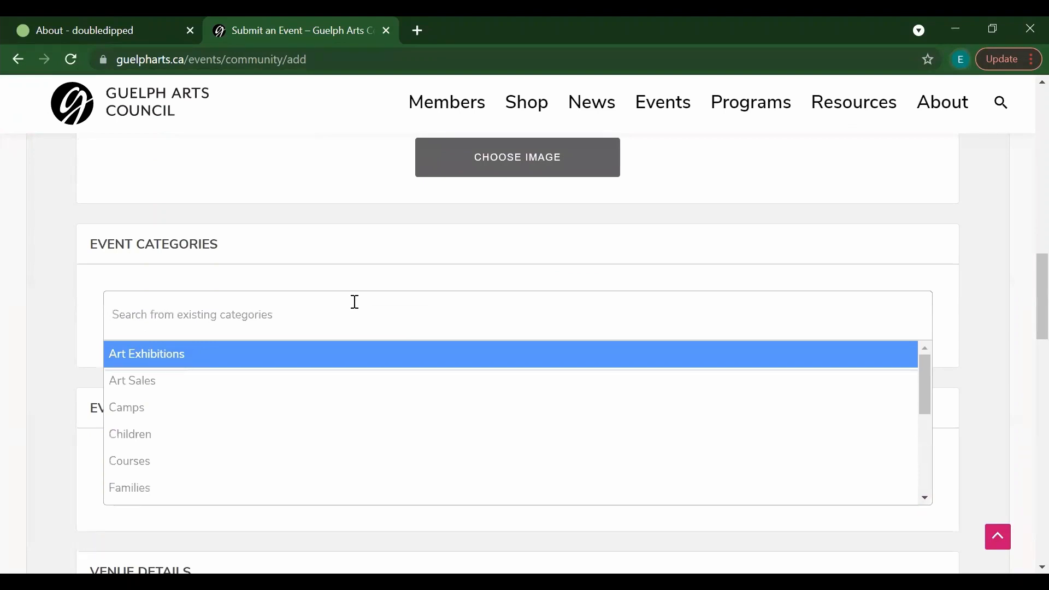
pyautogui.write('open')
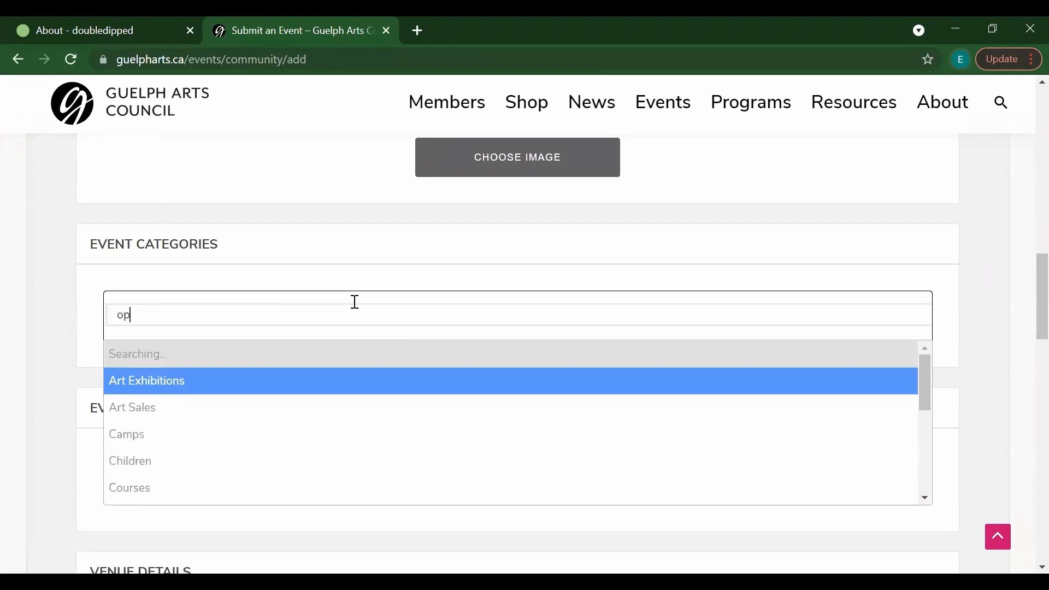
pyautogui.press('BackSpace')
pyautogui.press('BackSpace')
pyautogui.press('BackSpace')
pyautogui.press('BackSpace')
pyautogui.write('exhib')
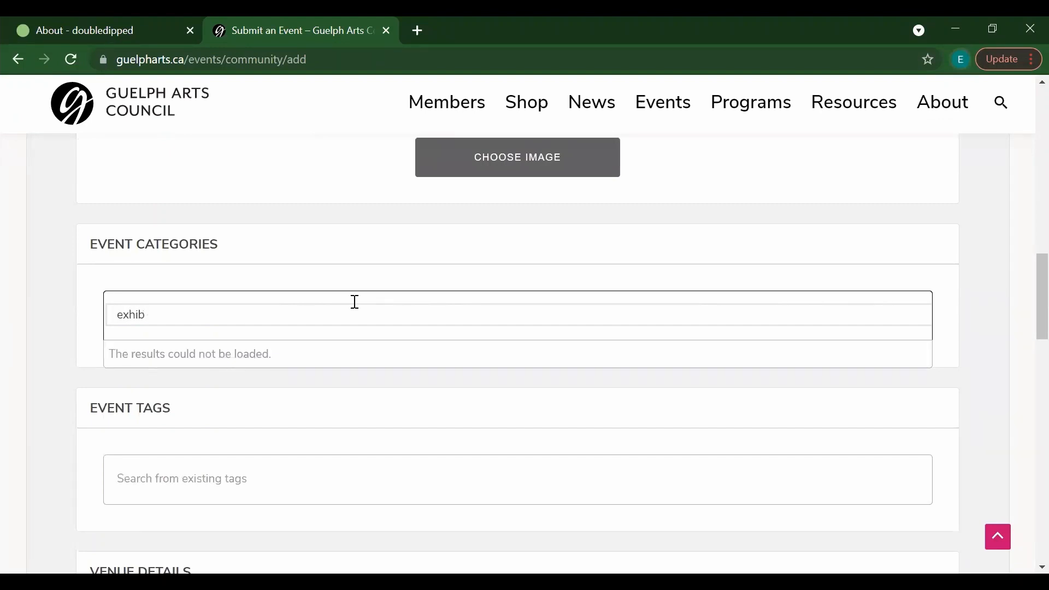
pyautogui.write('ition')
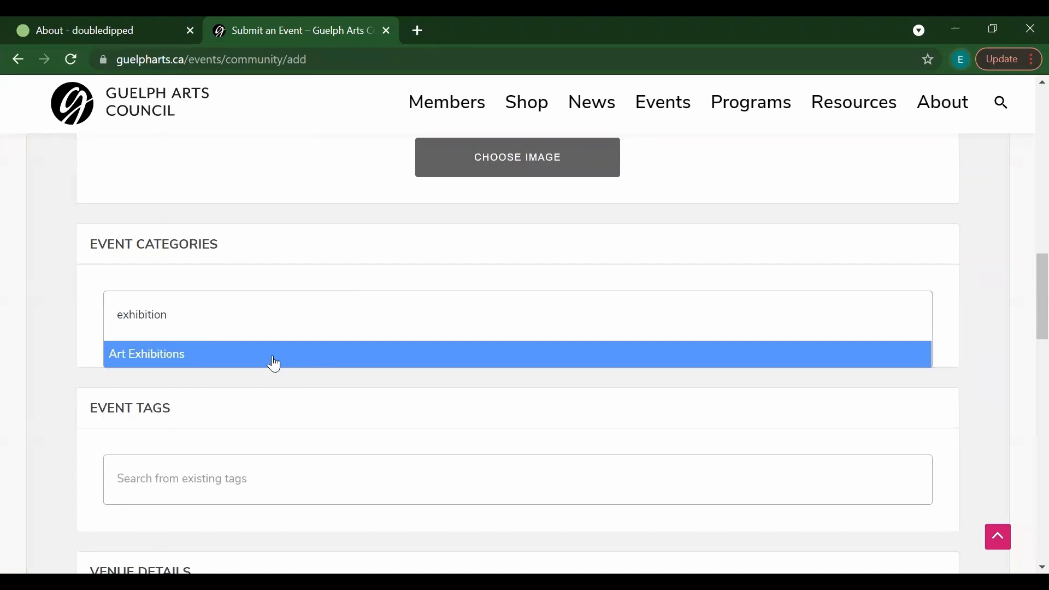
pyautogui.click(274, 364)
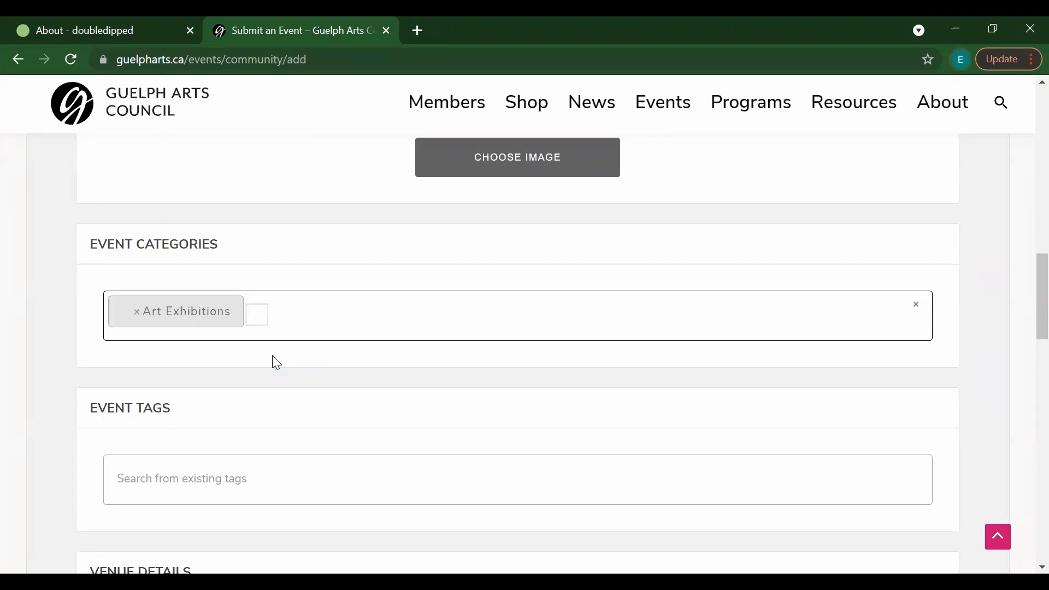
pyautogui.click(258, 315)
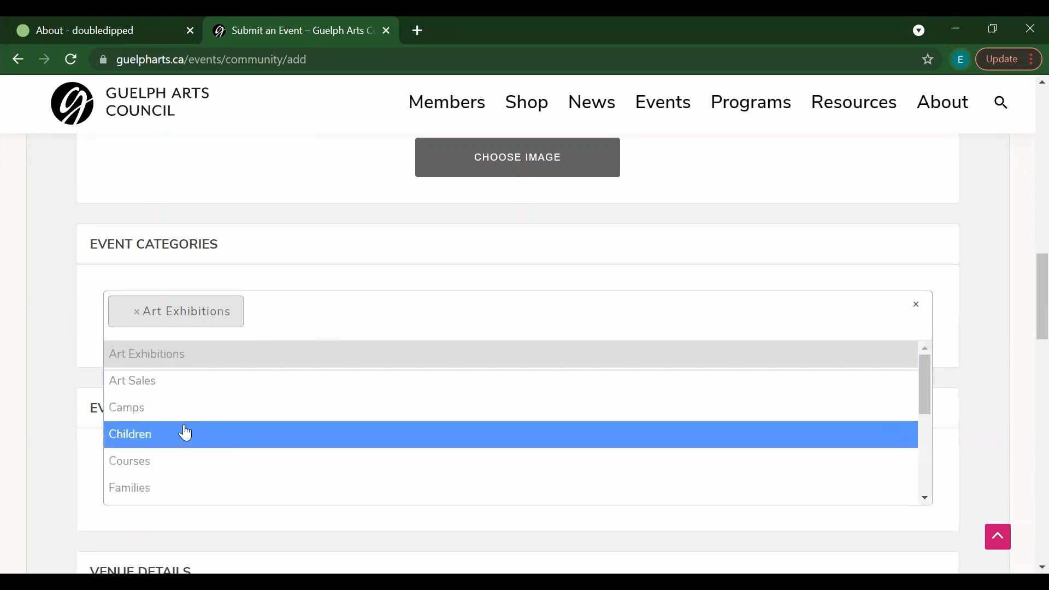
pyautogui.click(186, 432)
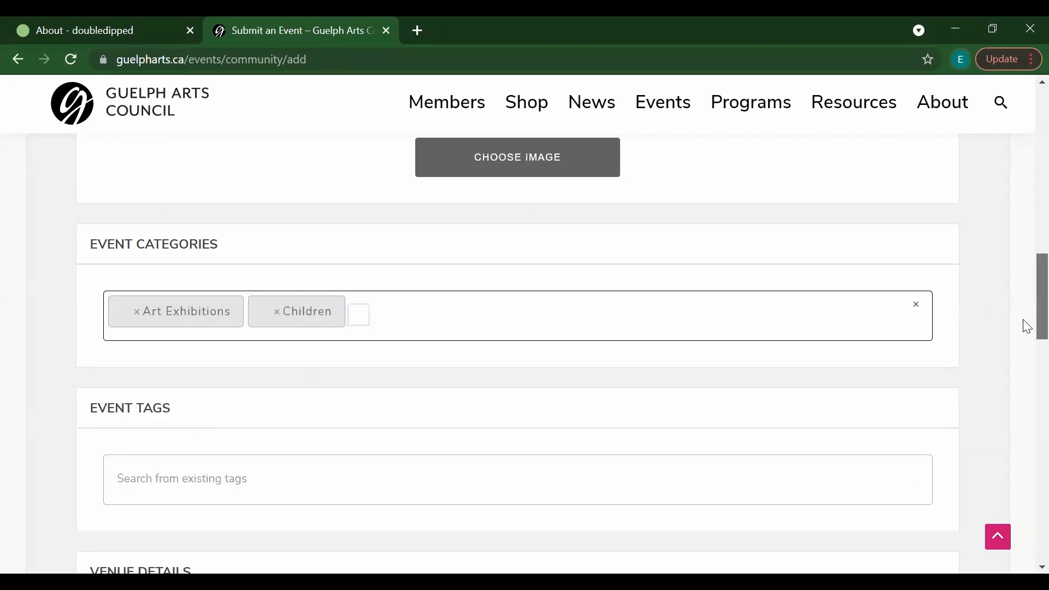
# Step: Tag the event with the existing 'guelph' tag
pyautogui.scroll(-3, 1026, 327)
pyautogui.click(283, 302)
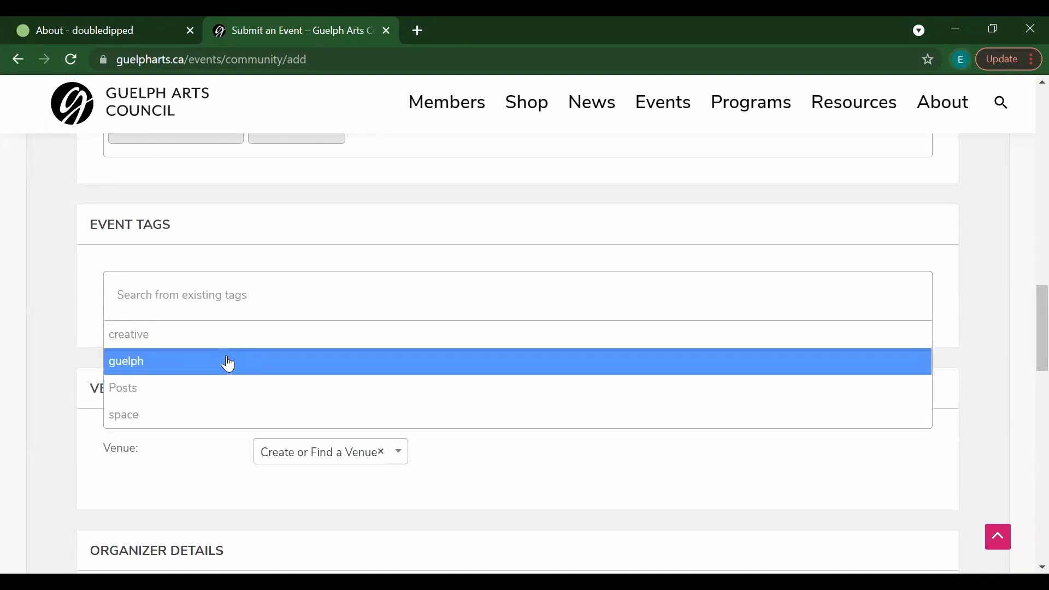
pyautogui.click(229, 362)
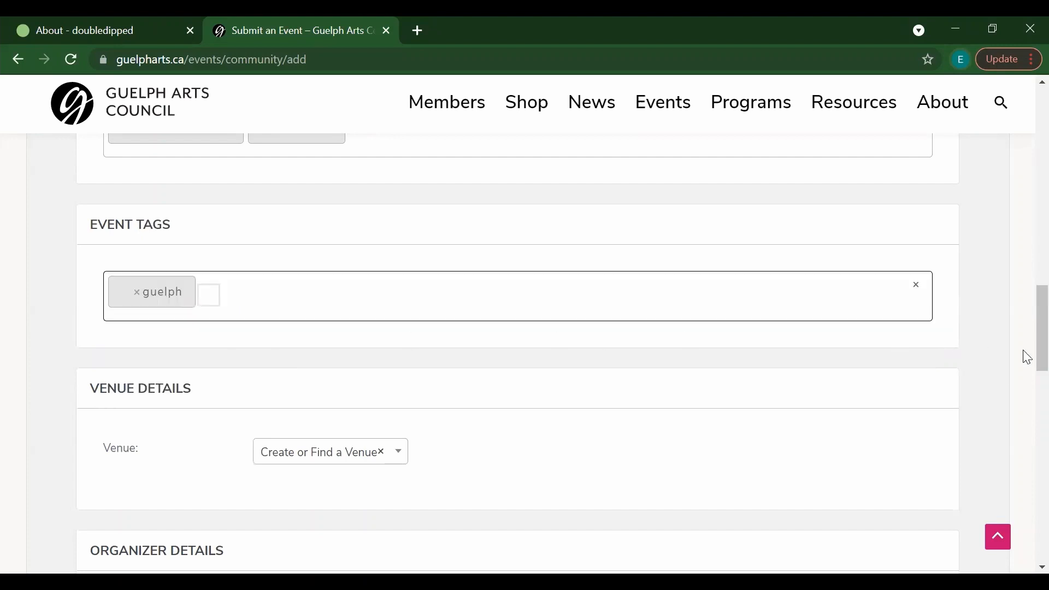
# Step: Leave Venue and Organizer unset, opening and closing each list without choosing
pyautogui.moveTo(1026, 349); pyautogui.dragTo(1026, 385)
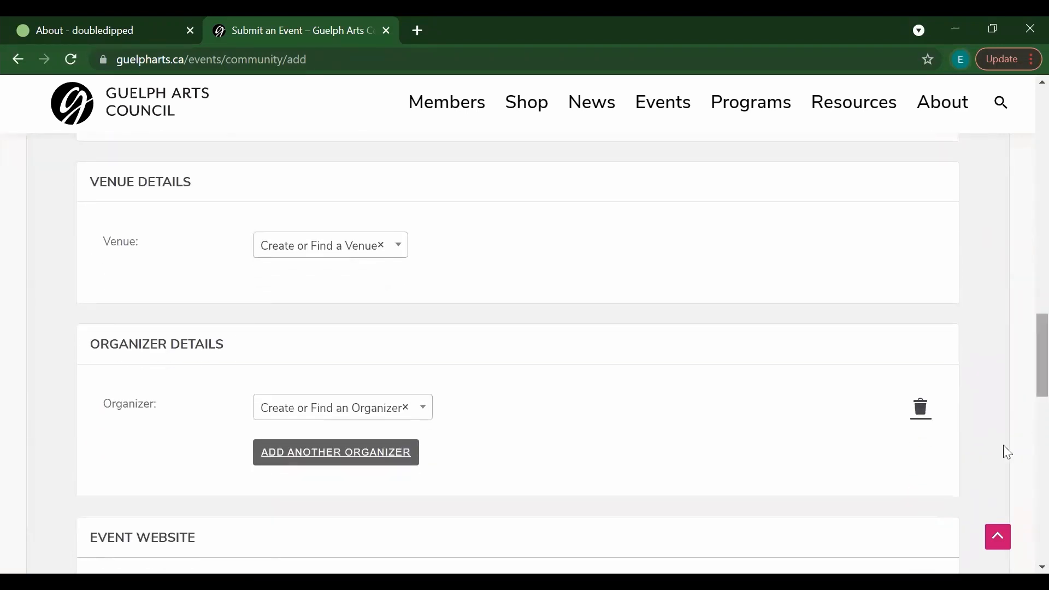
pyautogui.click(353, 257)
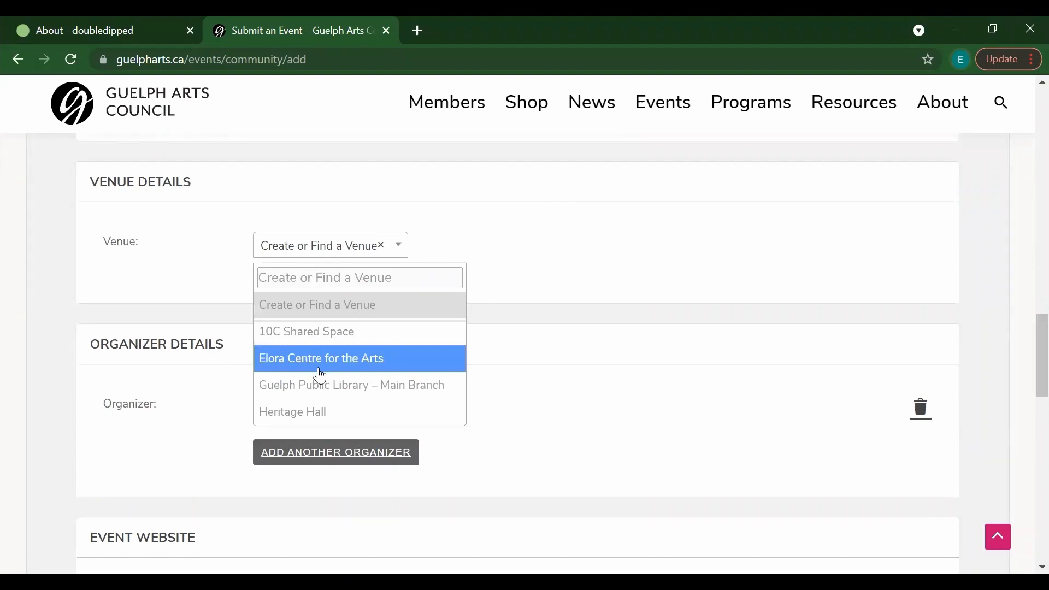
pyautogui.click(310, 277)
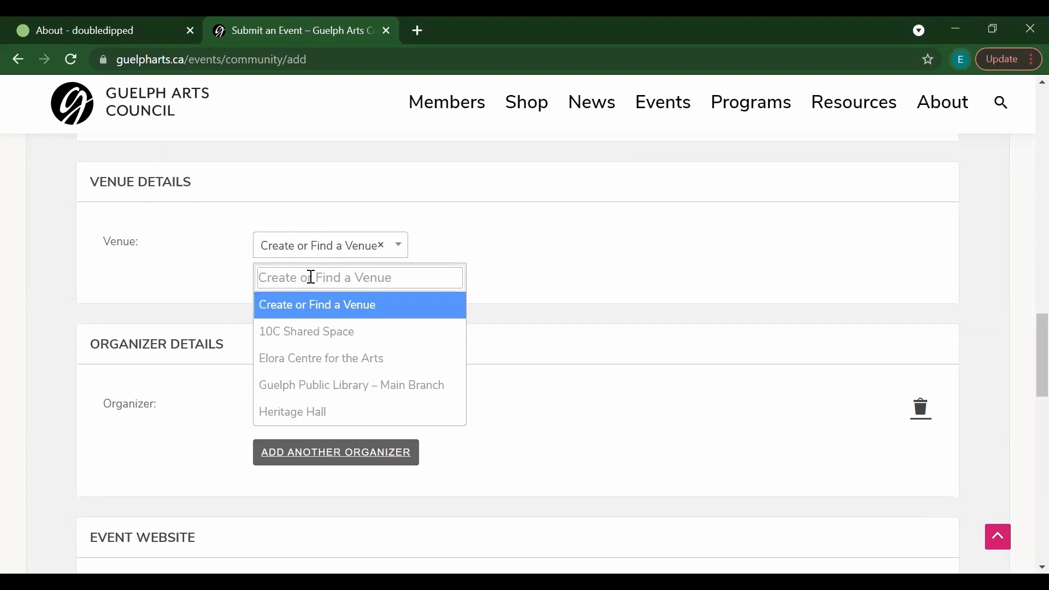
pyautogui.click(569, 227)
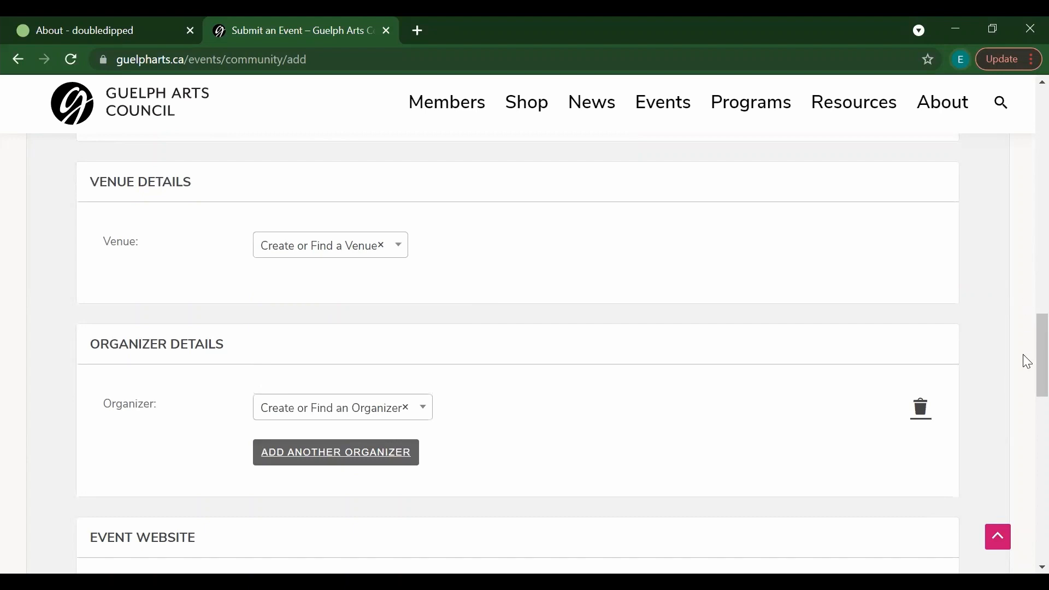
pyautogui.scroll(-4, 1023, 387)
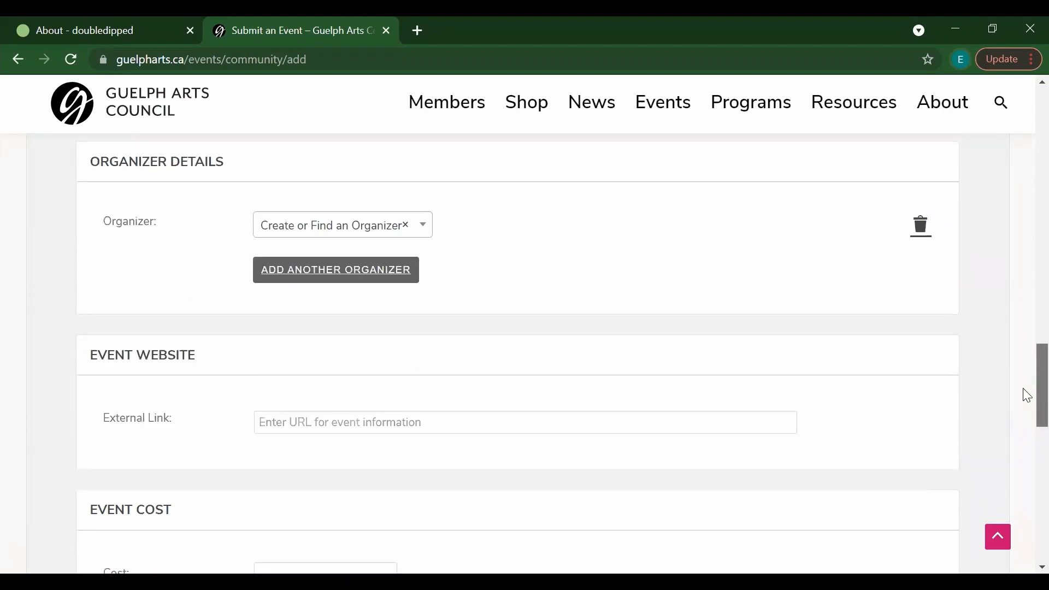
pyautogui.click(379, 201)
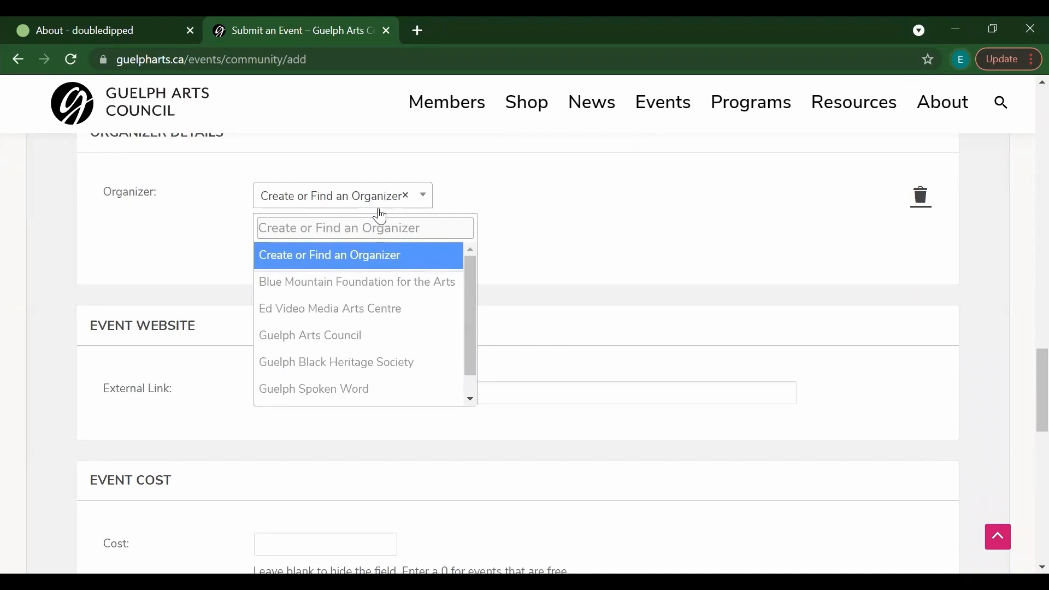
pyautogui.click(362, 202)
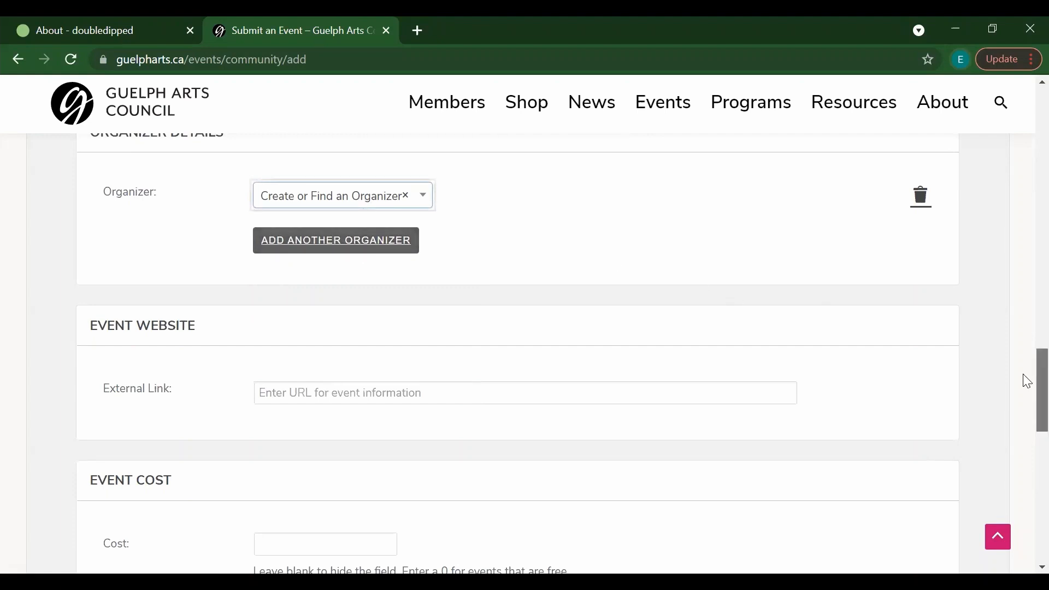
# Step: Enter 0 as the event cost, leaving the website field blank
pyautogui.scroll(-2, 1025, 384)
pyautogui.click(369, 276)
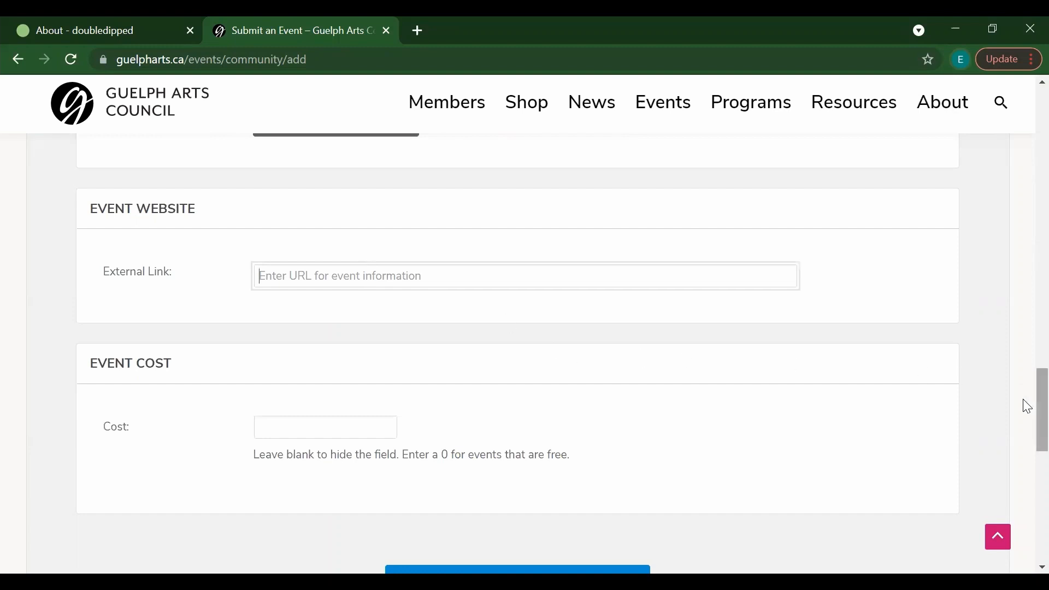
pyautogui.scroll(-2, 1026, 407)
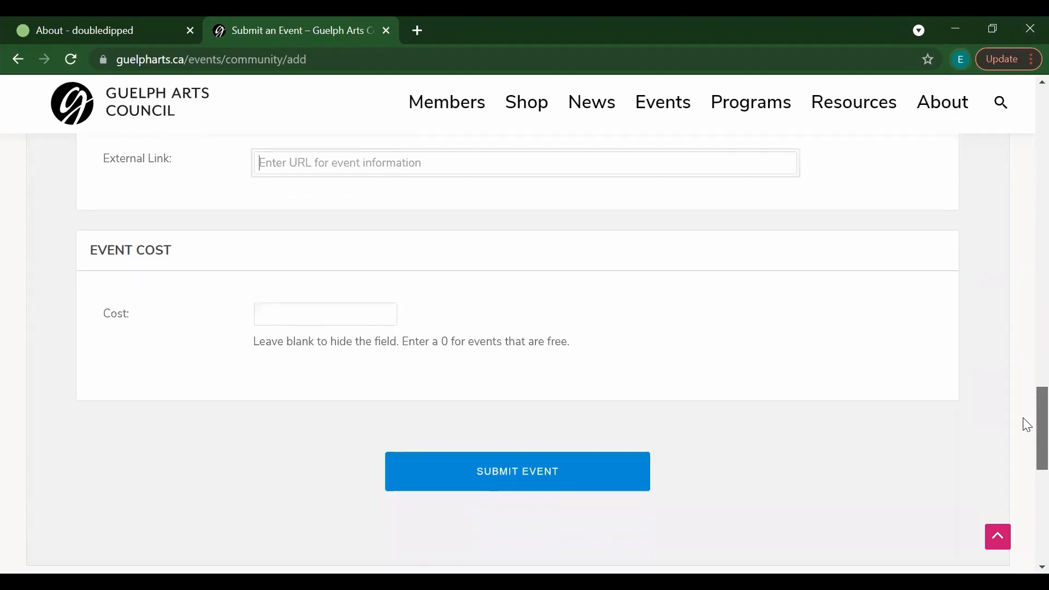
pyautogui.scroll(1, 1026, 425)
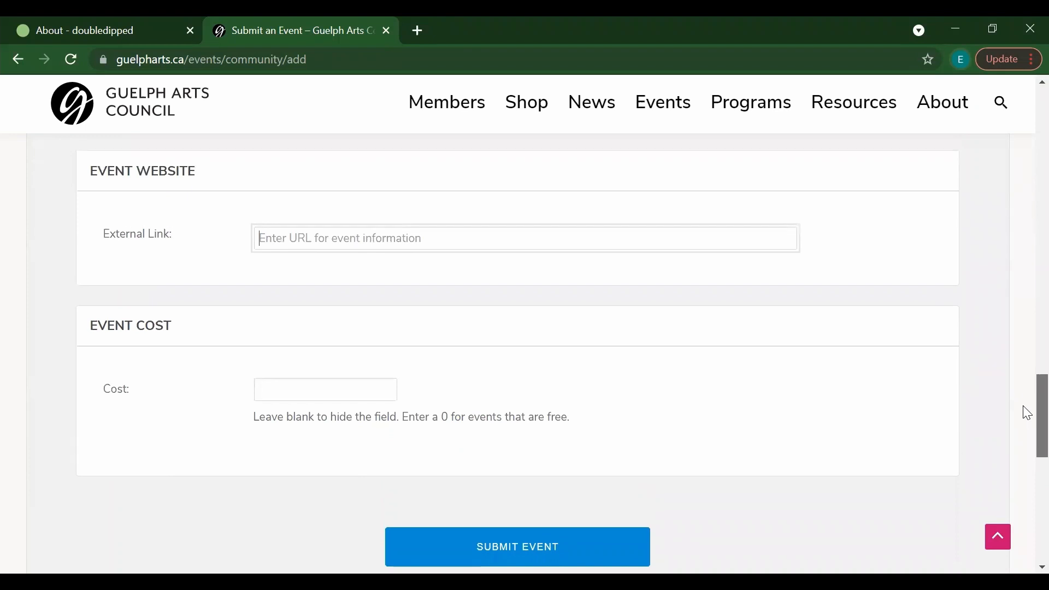
pyautogui.scroll(-1, 1027, 420)
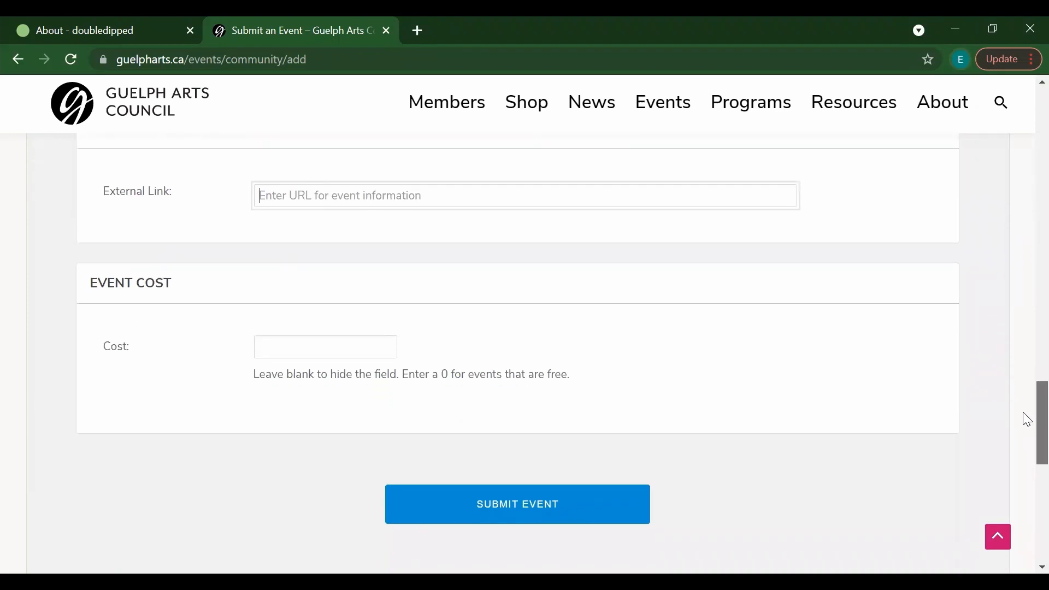
pyautogui.click(326, 350)
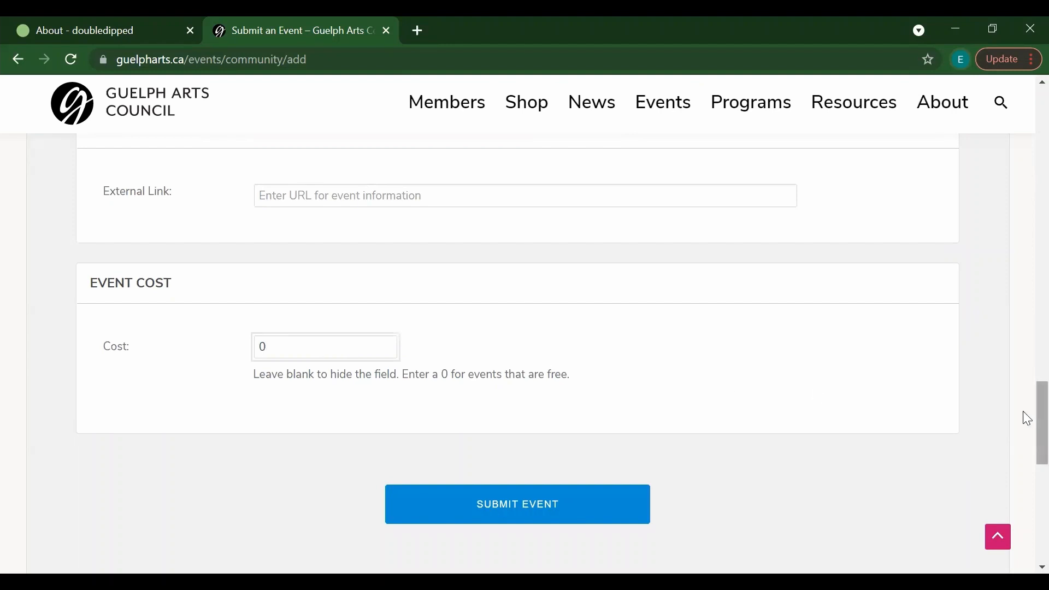
pyautogui.scroll(1, 1025, 389)
pyautogui.scroll(20, 1027, 389)
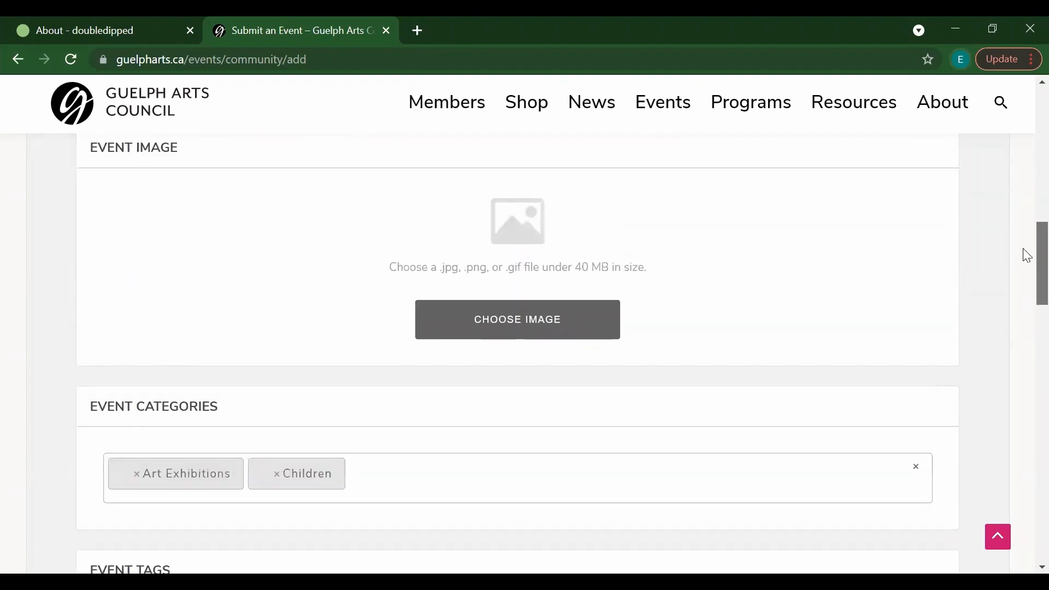
pyautogui.scroll(3, 1024, 204)
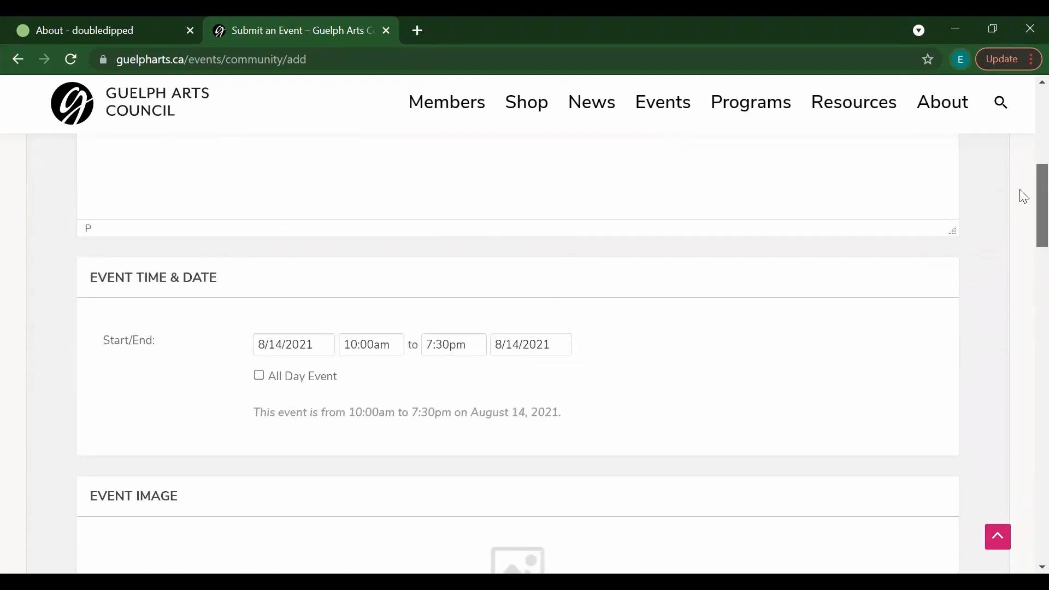
pyautogui.scroll(1, 1016, 170)
# Step: Choose IMG_2597.jpg from the file picker as the Welcome Event's image
pyautogui.scroll(-5, 1017, 194)
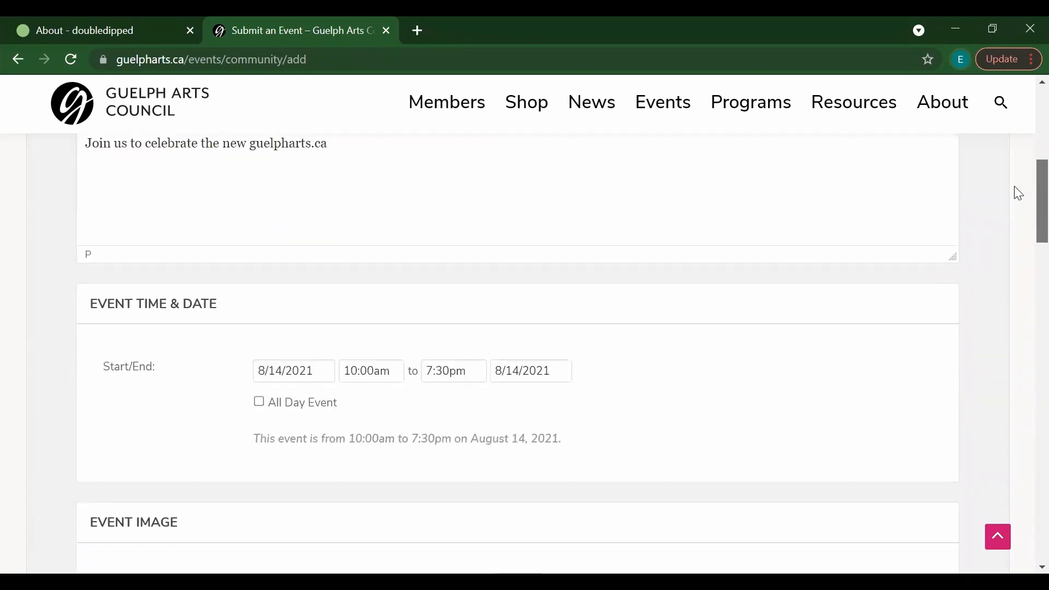
pyautogui.scroll(7, 1016, 196)
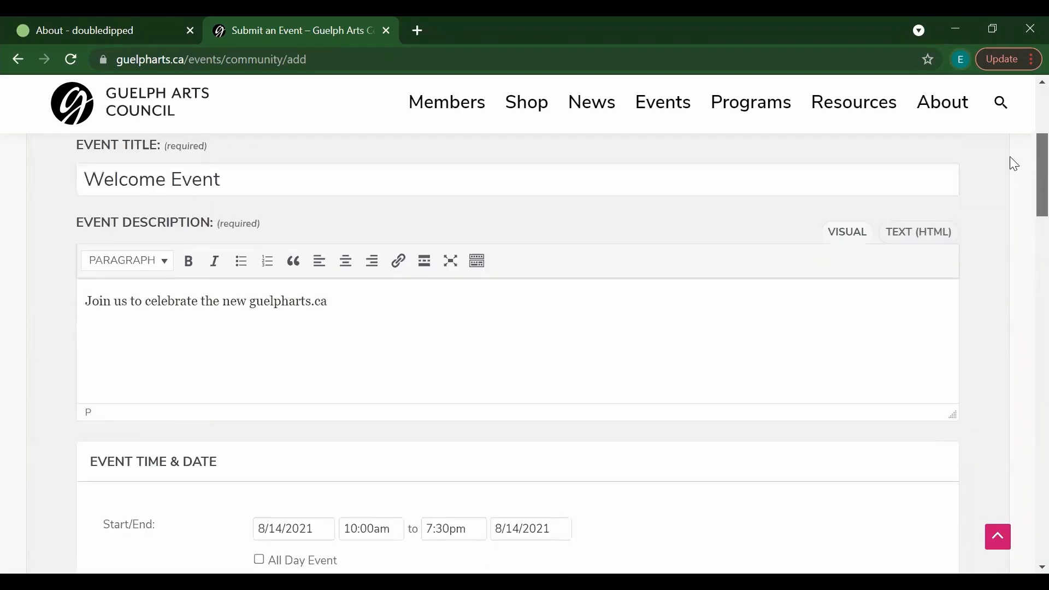
pyautogui.scroll(-6, 1010, 208)
pyautogui.scroll(-5, 1015, 241)
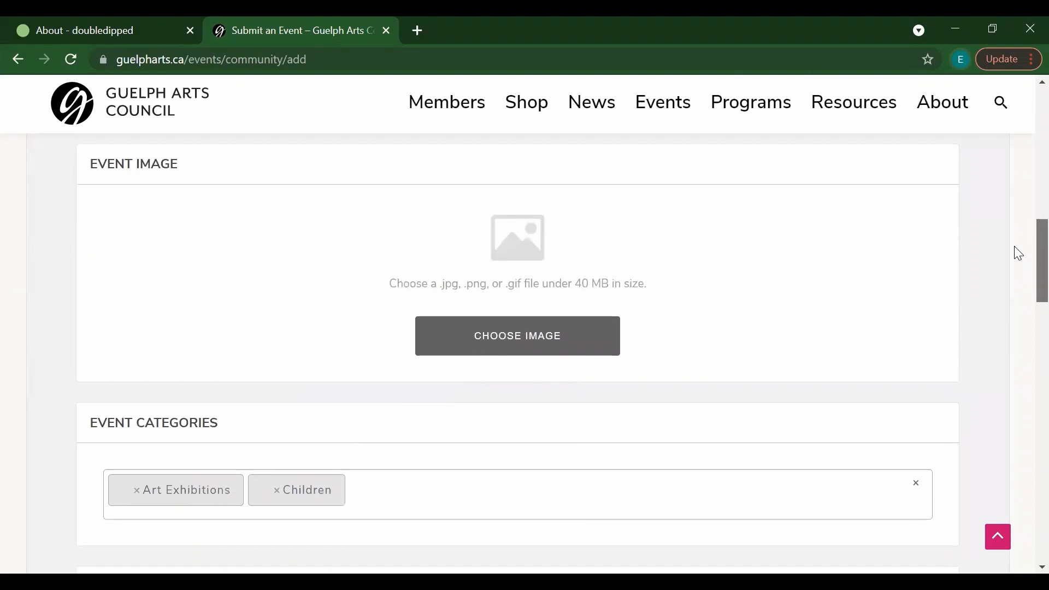
pyautogui.click(521, 341)
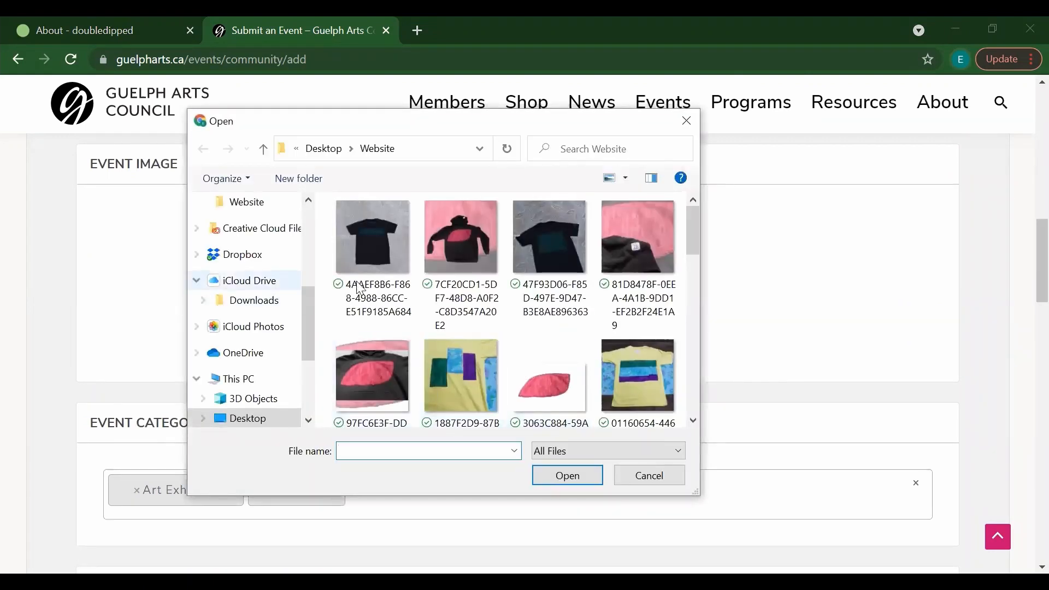
pyautogui.moveTo(693, 251); pyautogui.dragTo(691, 372)
pyautogui.click(383, 397)
pyautogui.click(547, 481)
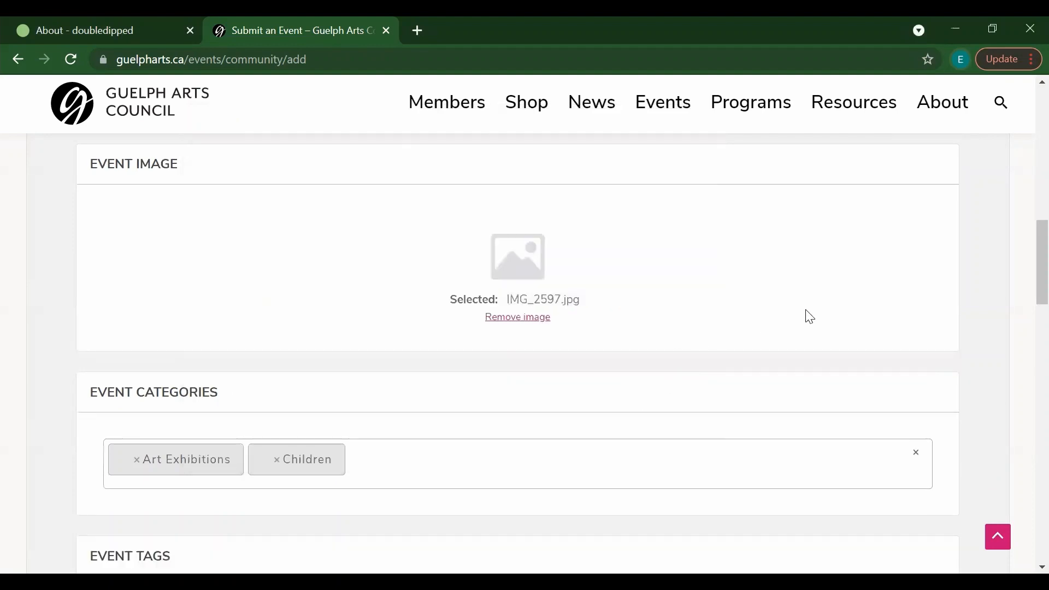
pyautogui.moveTo(1024, 274); pyautogui.dragTo(1023, 224)
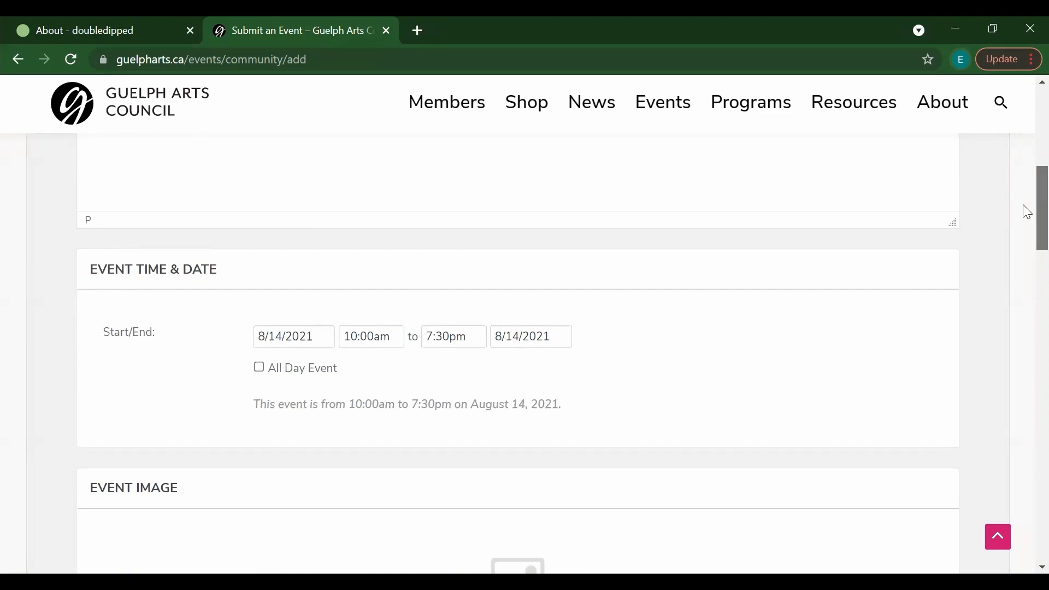
# Step: Submit the Welcome Event from the bottom of the form, then view your submitted events
pyautogui.moveTo(1024, 207); pyautogui.dragTo(1023, 450)
pyautogui.click(466, 443)
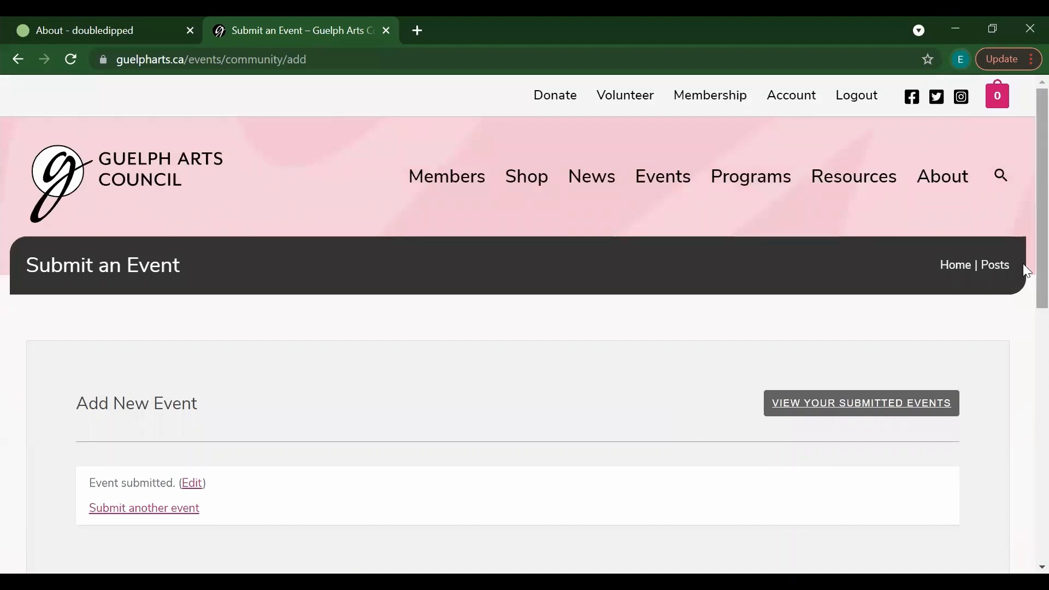
pyautogui.click(800, 410)
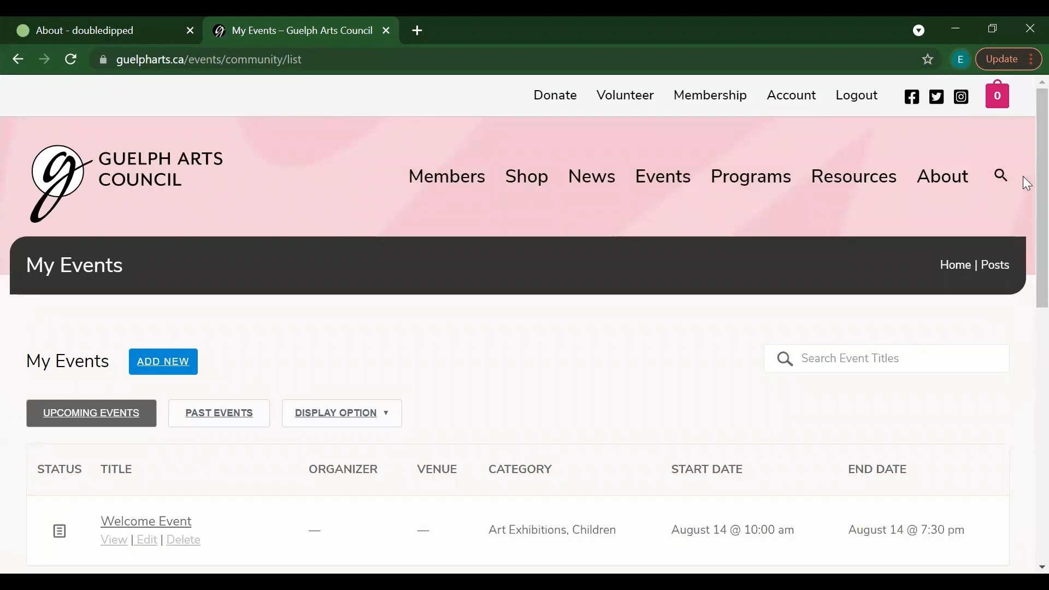
# Step: Confirm Welcome Event on August 14 under Upcoming, check the empty Past Events, then go to Membership
pyautogui.scroll(-2, 1024, 197)
pyautogui.scroll(-1, 1026, 219)
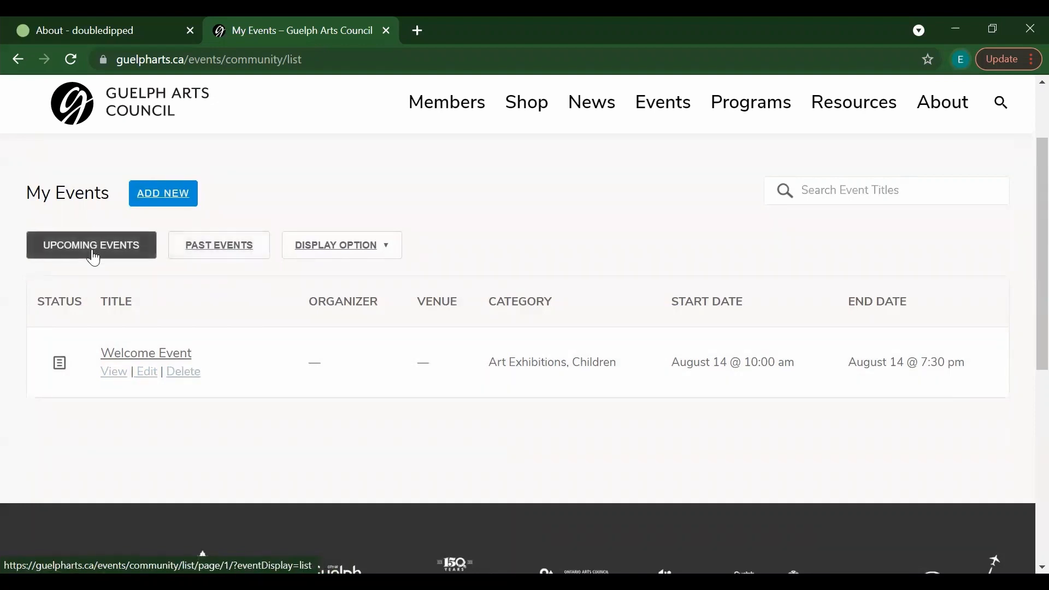
pyautogui.click(206, 254)
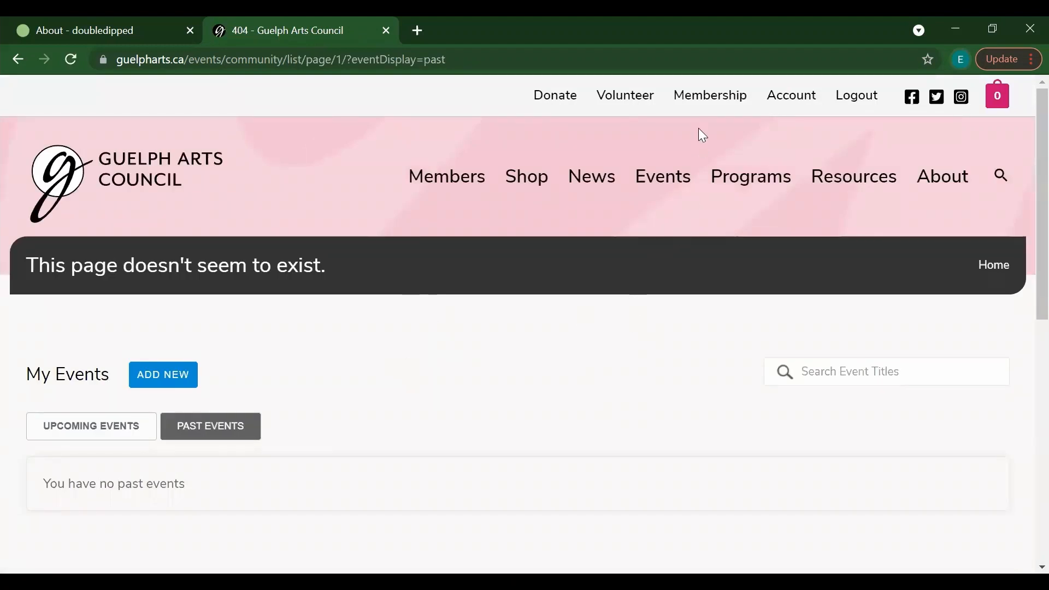
pyautogui.click(709, 102)
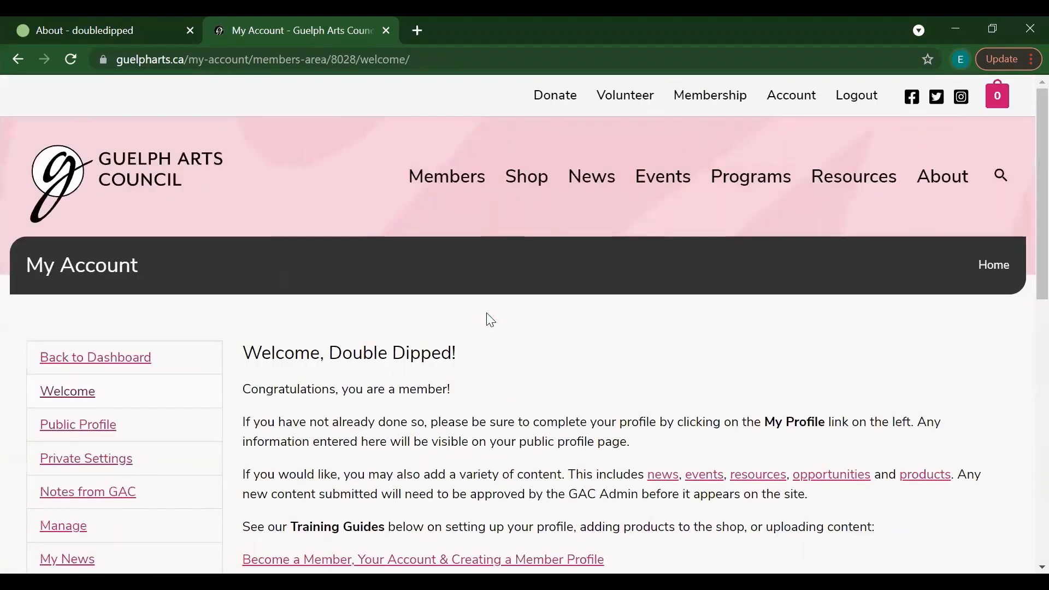
# Step: Go from the My Account page to the public Events listing via the main navigation
pyautogui.scroll(-3, 1023, 265)
pyautogui.scroll(-1, 1027, 287)
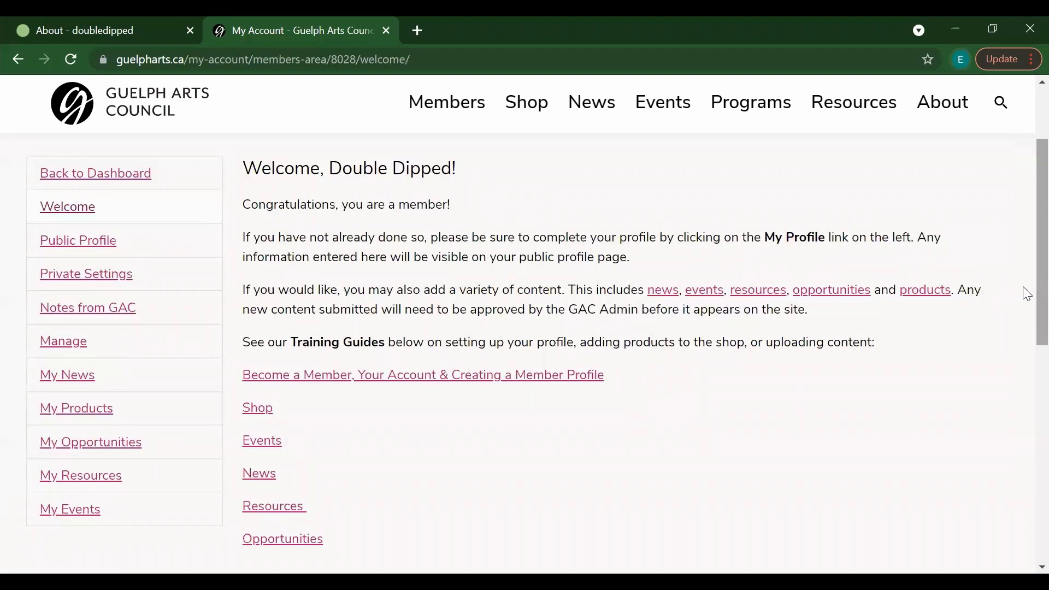
pyautogui.scroll(3, 1027, 294)
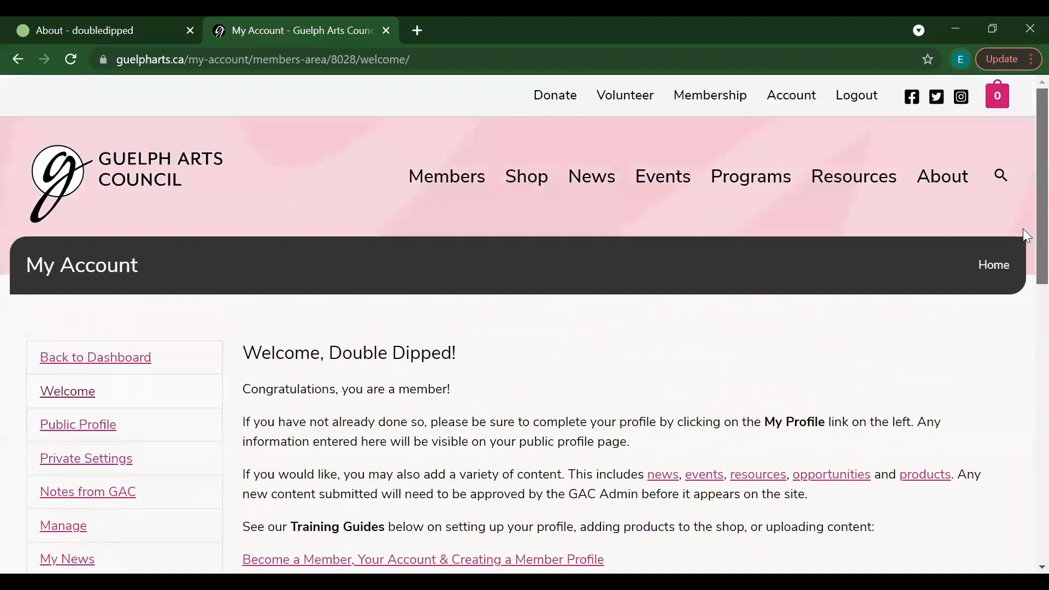
pyautogui.click(666, 177)
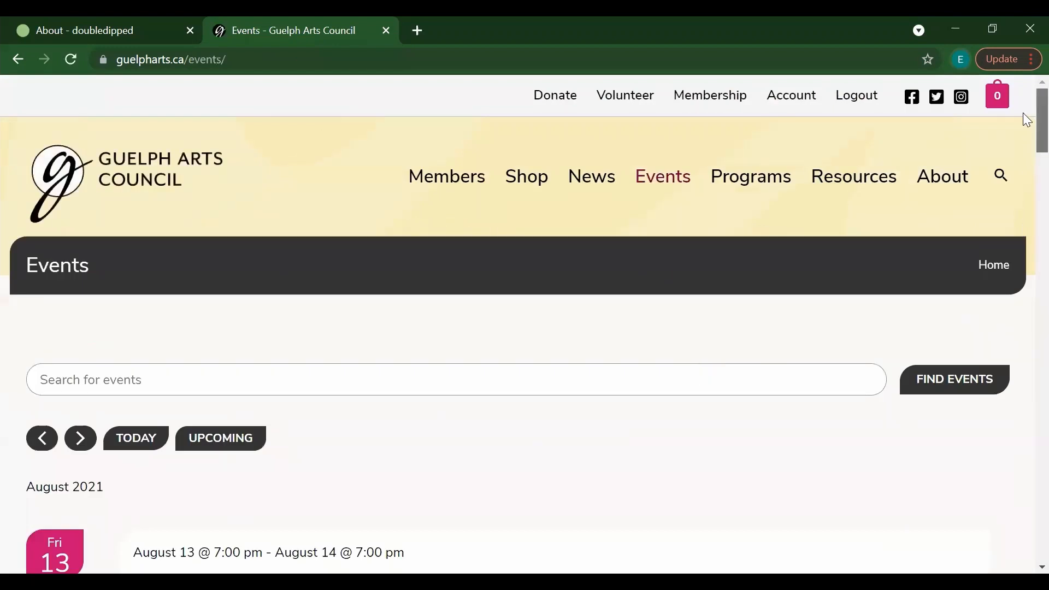
# Step: Scroll the public Events list from August 13 to the October 31 tours, then reload it
pyautogui.scroll(-3, 1023, 111)
pyautogui.scroll(3, 1022, 109)
pyautogui.scroll(-5, 1026, 113)
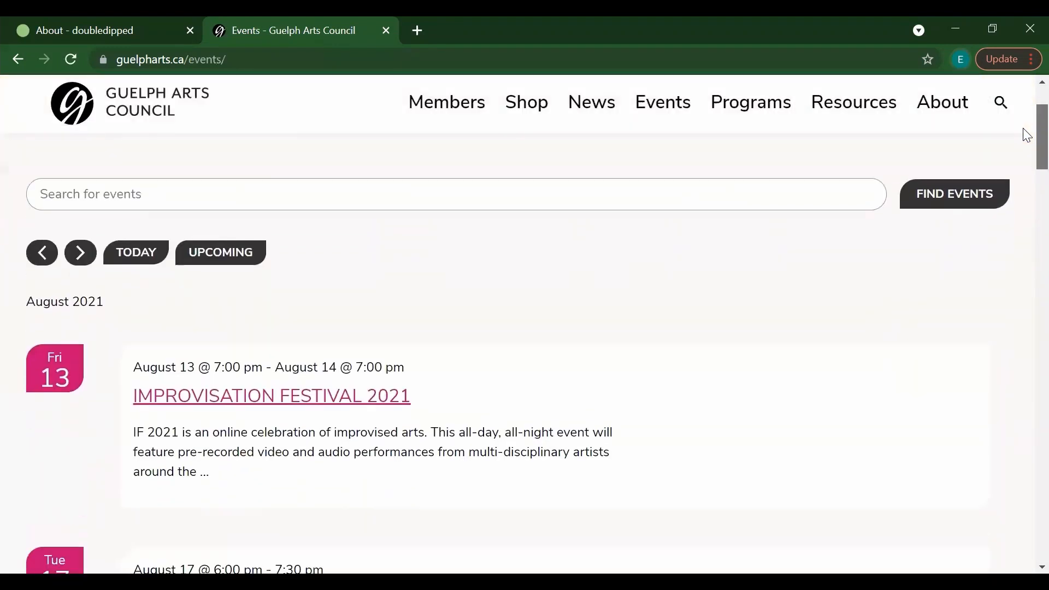
pyautogui.scroll(-1, 1025, 157)
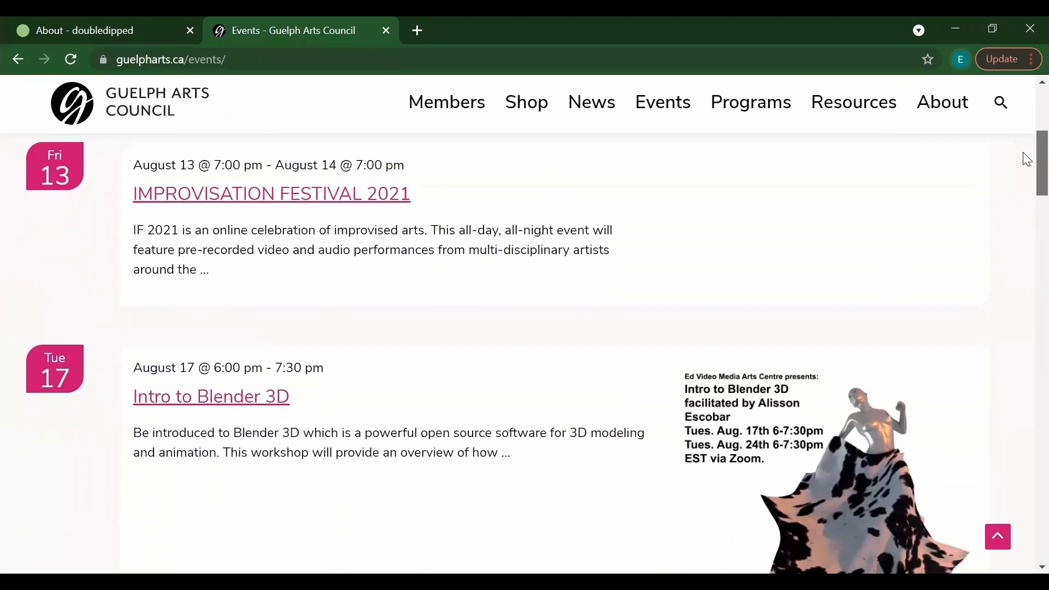
pyautogui.scroll(-3, 1024, 164)
pyautogui.scroll(-5, 1024, 183)
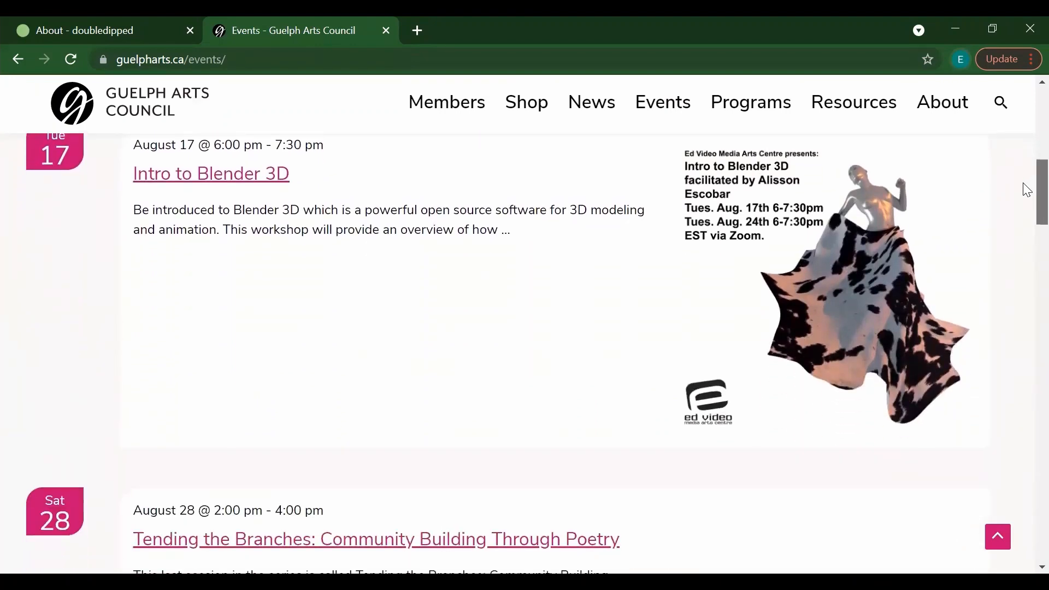
pyautogui.scroll(-2, 1026, 233)
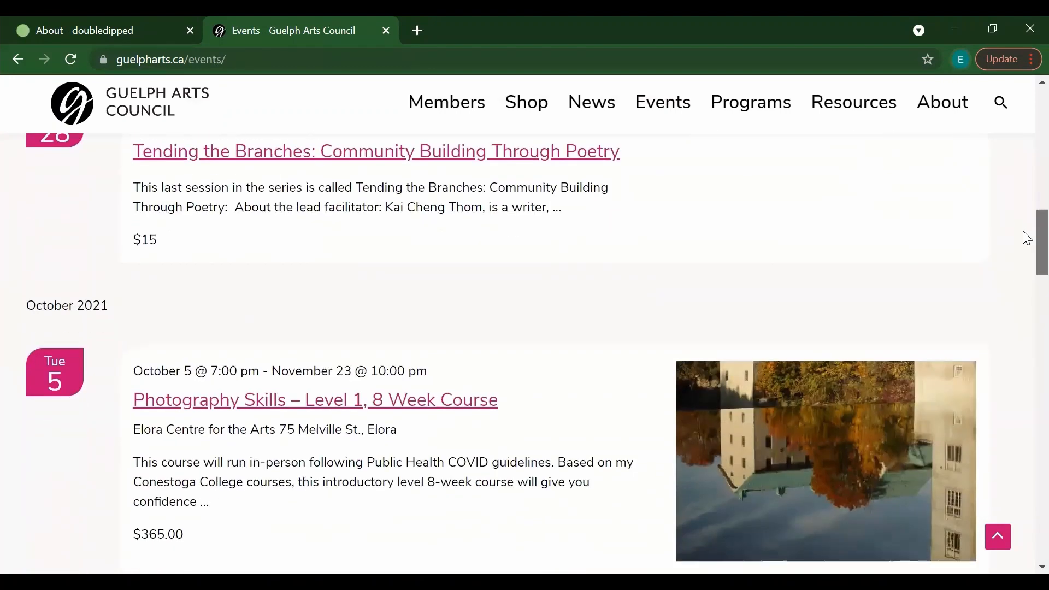
pyautogui.scroll(-2, 1026, 246)
pyautogui.scroll(-3, 1026, 263)
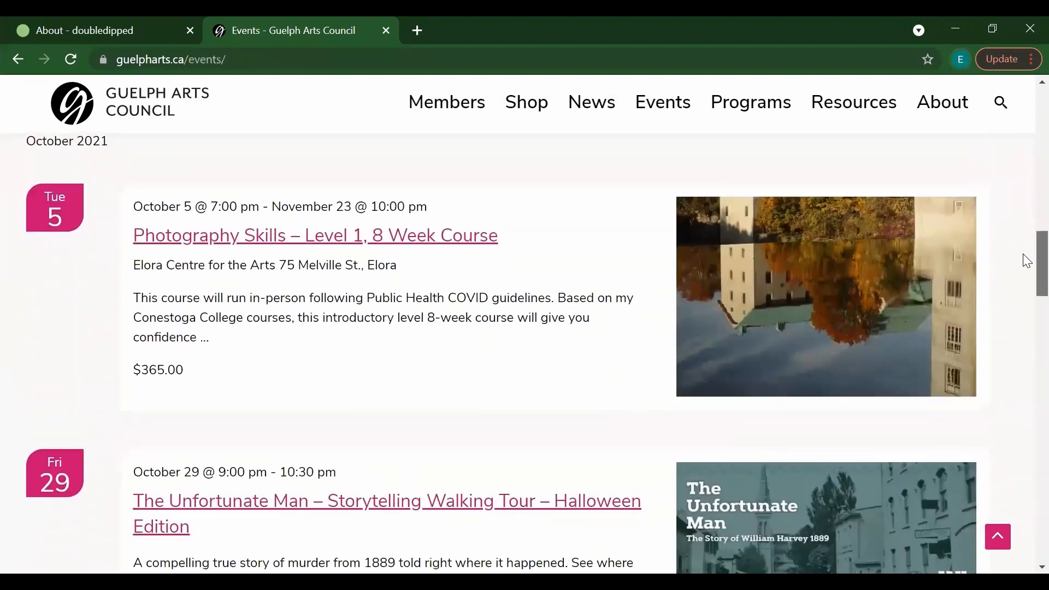
pyautogui.scroll(-3, 1026, 286)
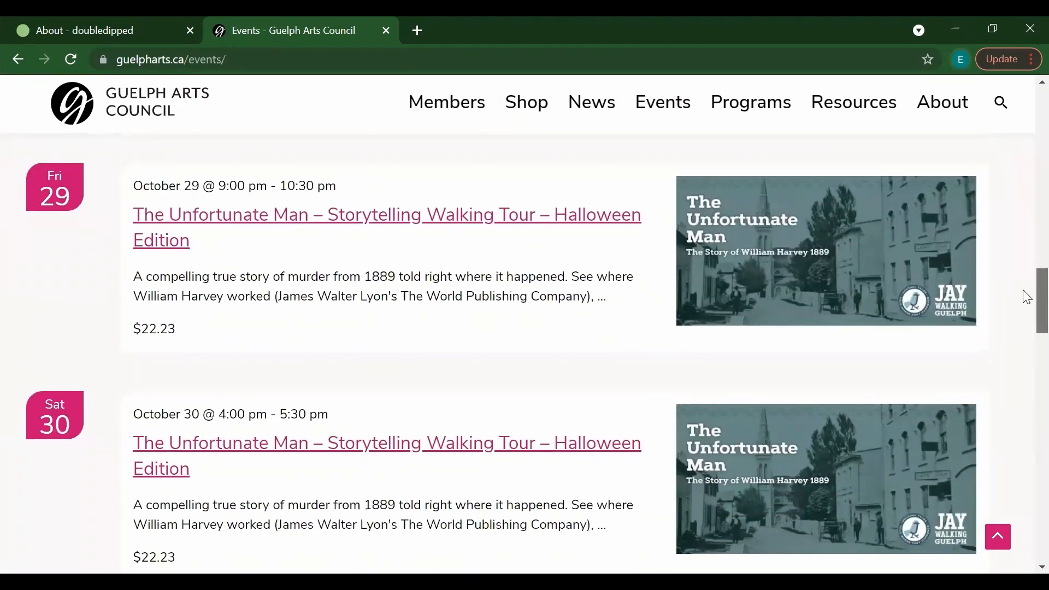
pyautogui.scroll(-8, 1026, 298)
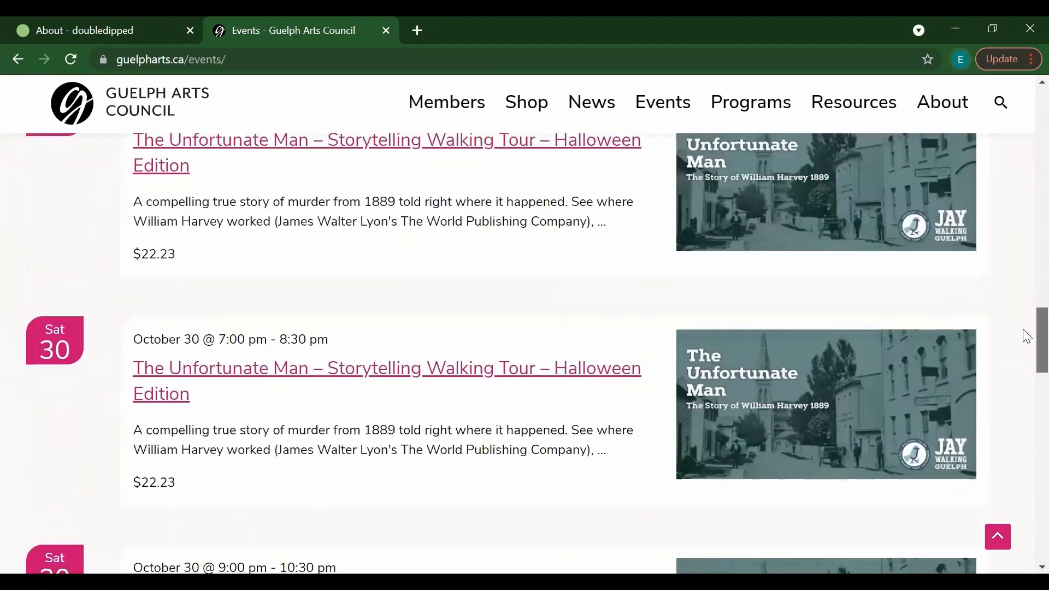
pyautogui.scroll(-5, 1027, 367)
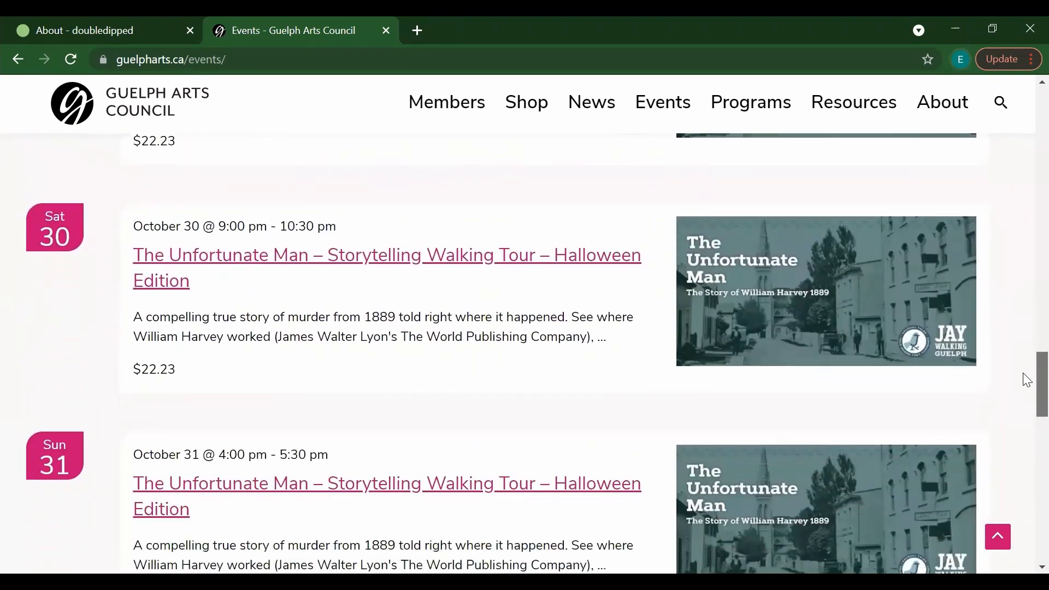
pyautogui.scroll(-7, 1026, 402)
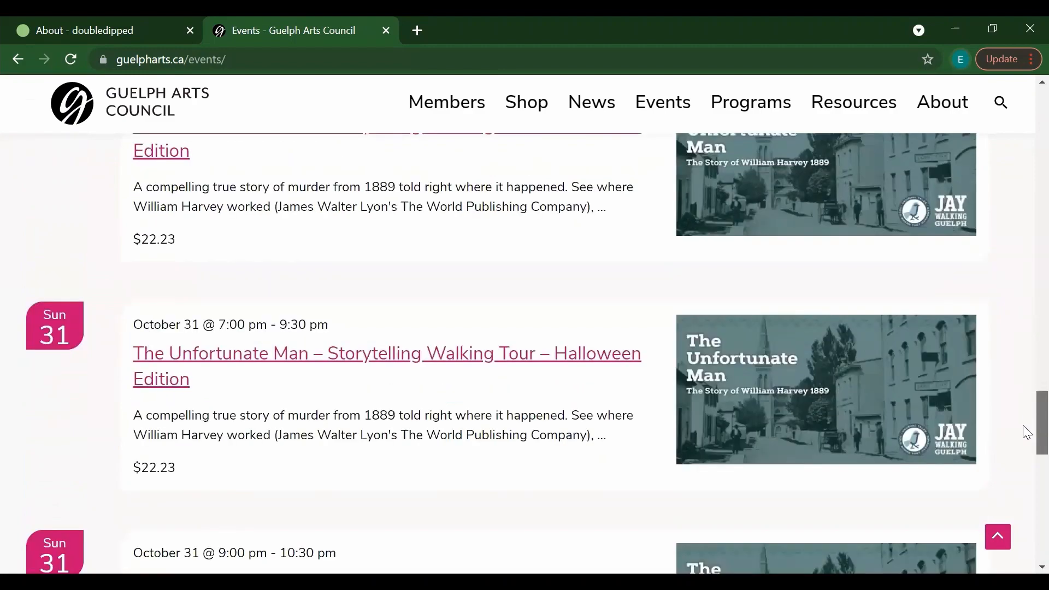
pyautogui.scroll(-1, 1026, 459)
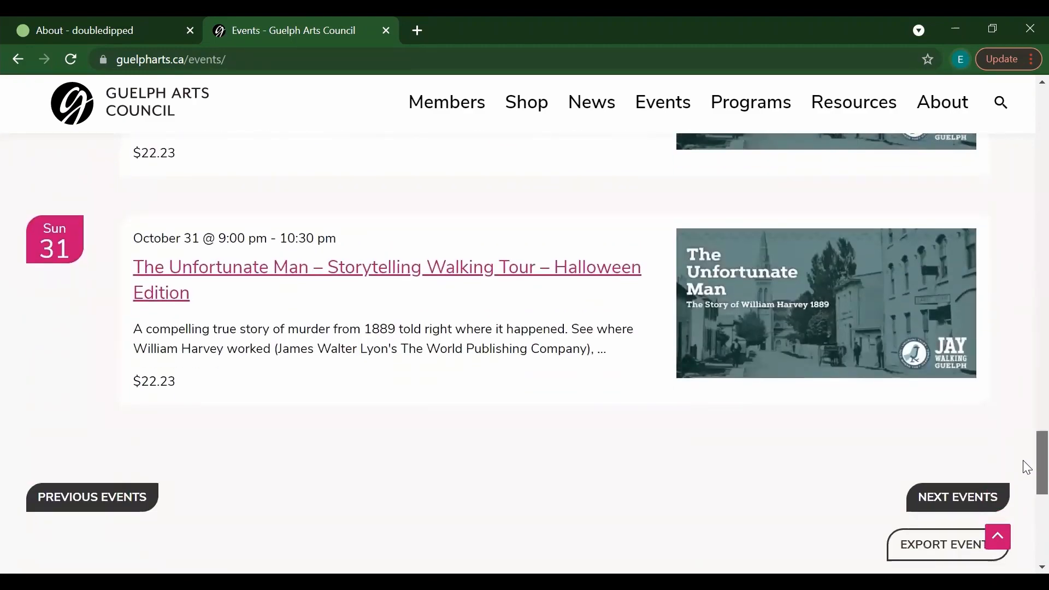
pyautogui.scroll(20, 1026, 467)
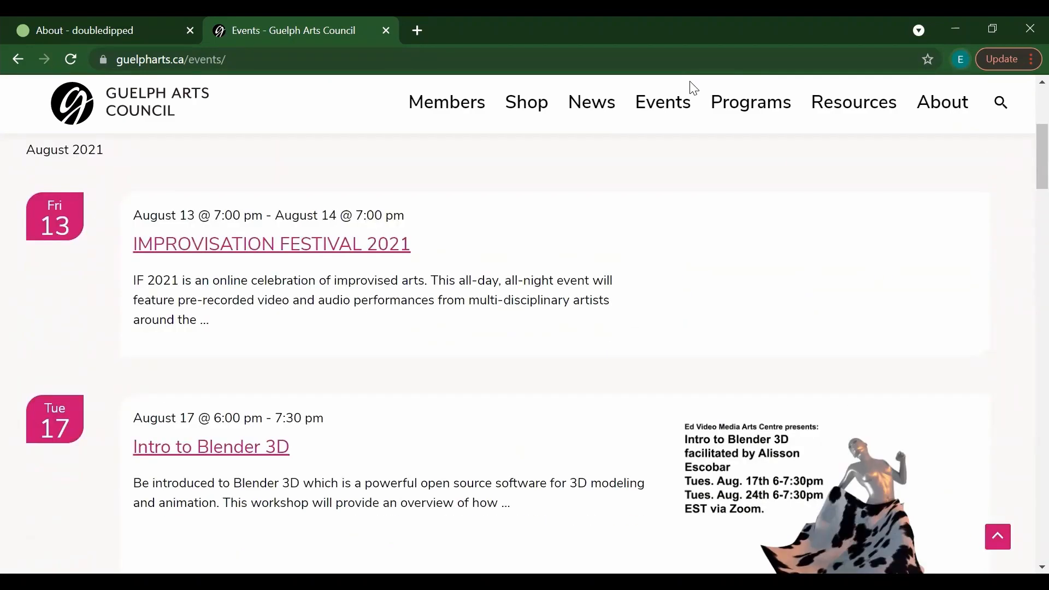
pyautogui.click(660, 112)
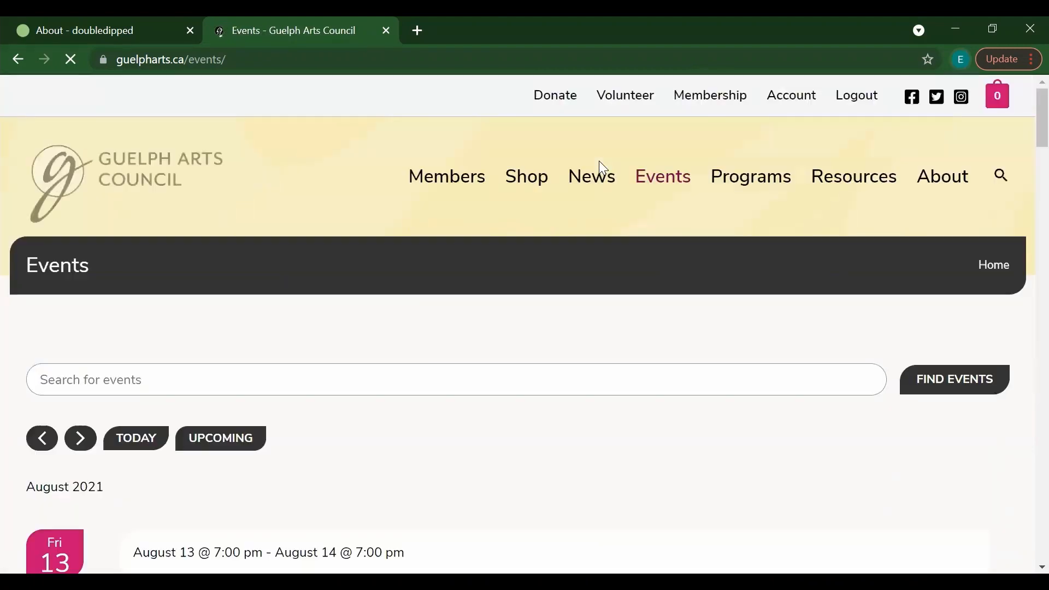
# Step: Find Welcome Event under Sat 14 (10:00 am–7:30 pm, Free), then return to Membership
pyautogui.scroll(-6, 1025, 131)
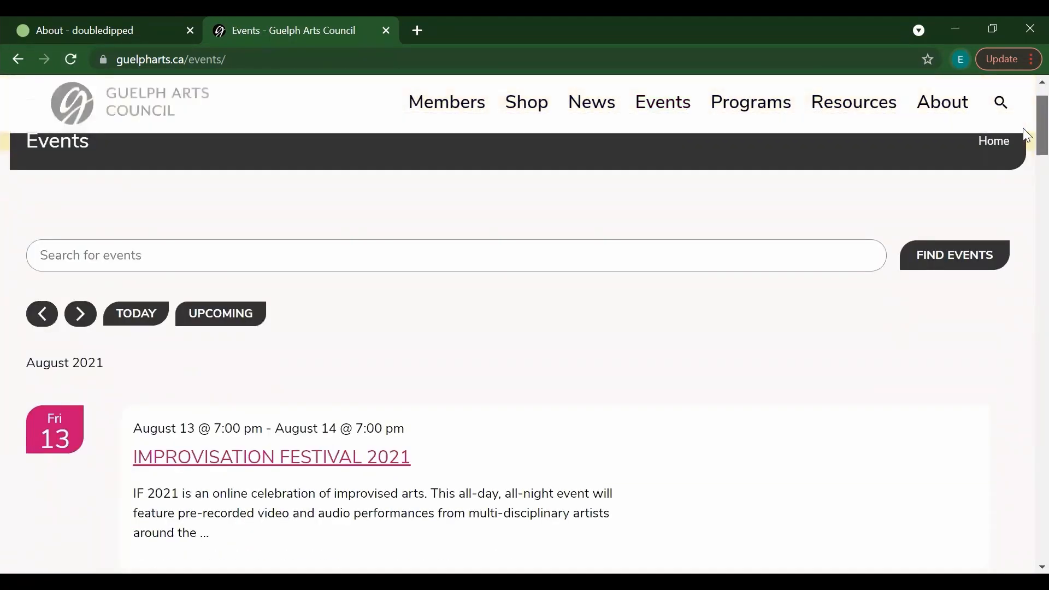
pyautogui.scroll(-2, 1026, 169)
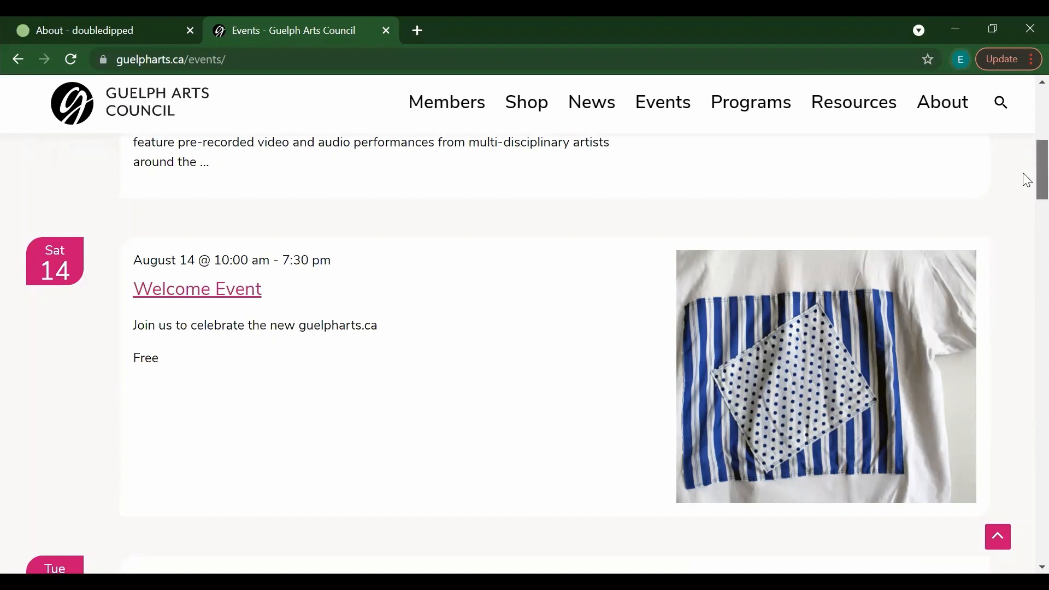
pyautogui.scroll(8, 1026, 163)
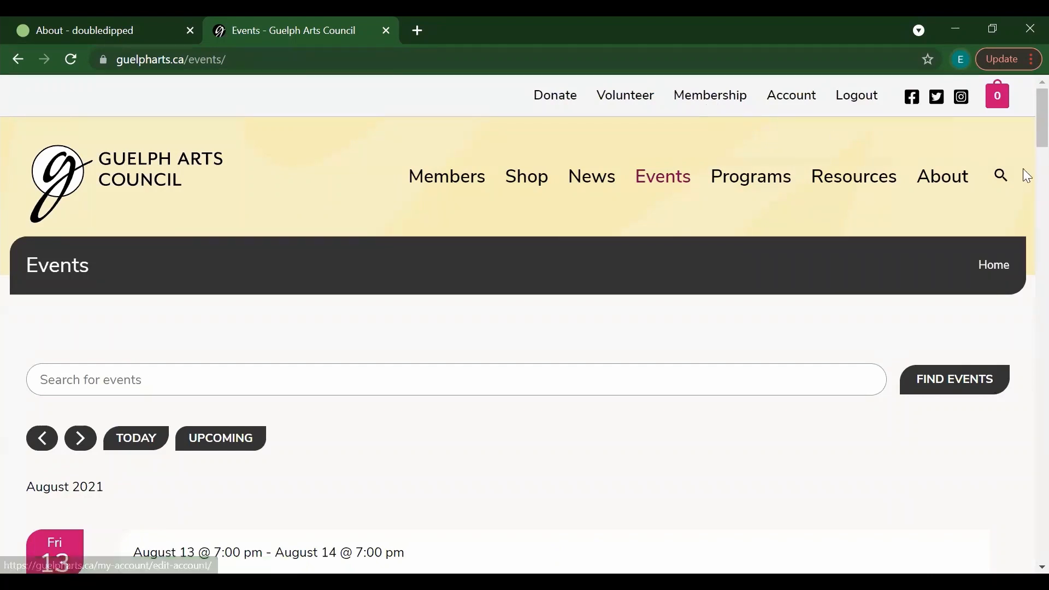
pyautogui.scroll(-6, 1022, 117)
pyautogui.scroll(-5, 1025, 180)
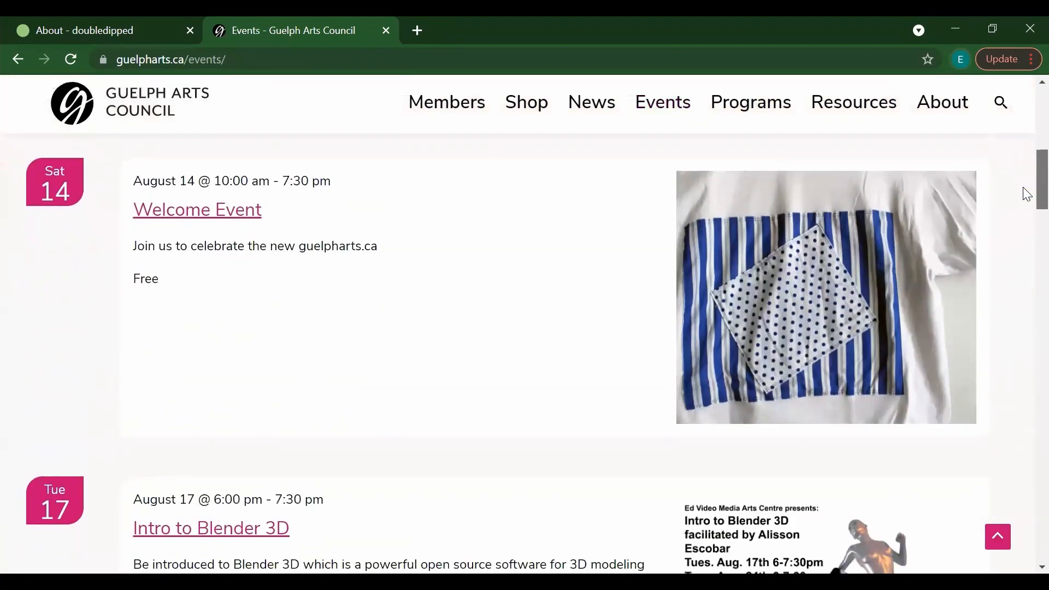
pyautogui.scroll(2, 1027, 201)
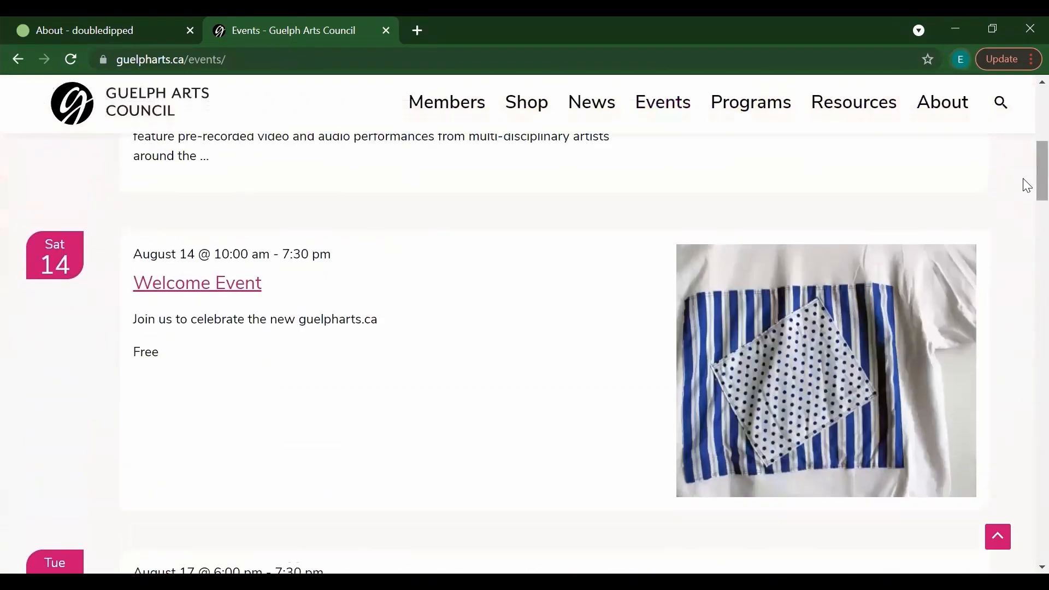
pyautogui.scroll(9, 1027, 186)
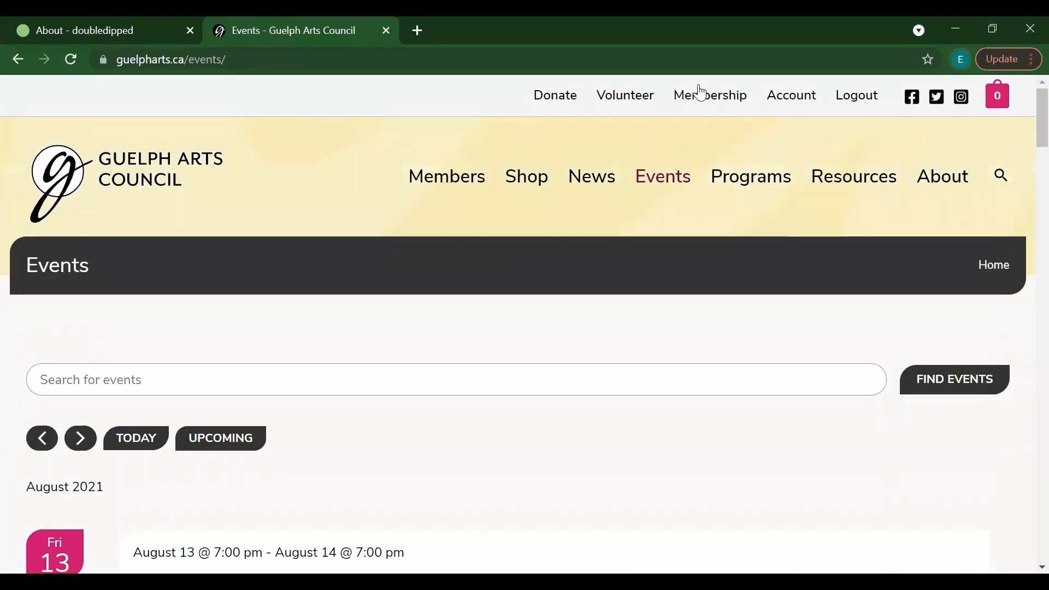
pyautogui.click(706, 104)
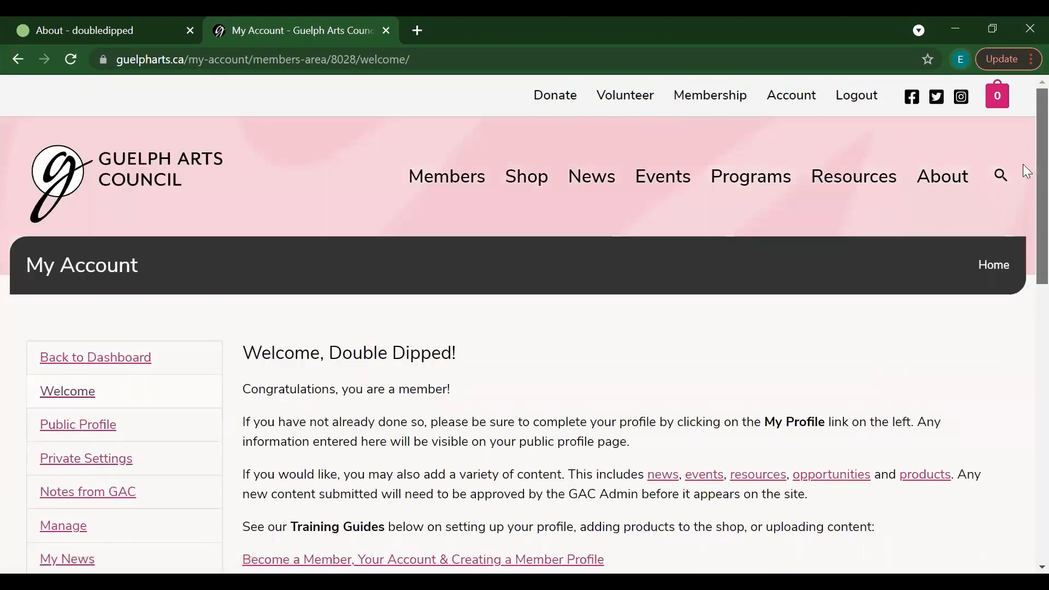
pyautogui.scroll(-3, 1025, 186)
pyautogui.scroll(-1, 1026, 213)
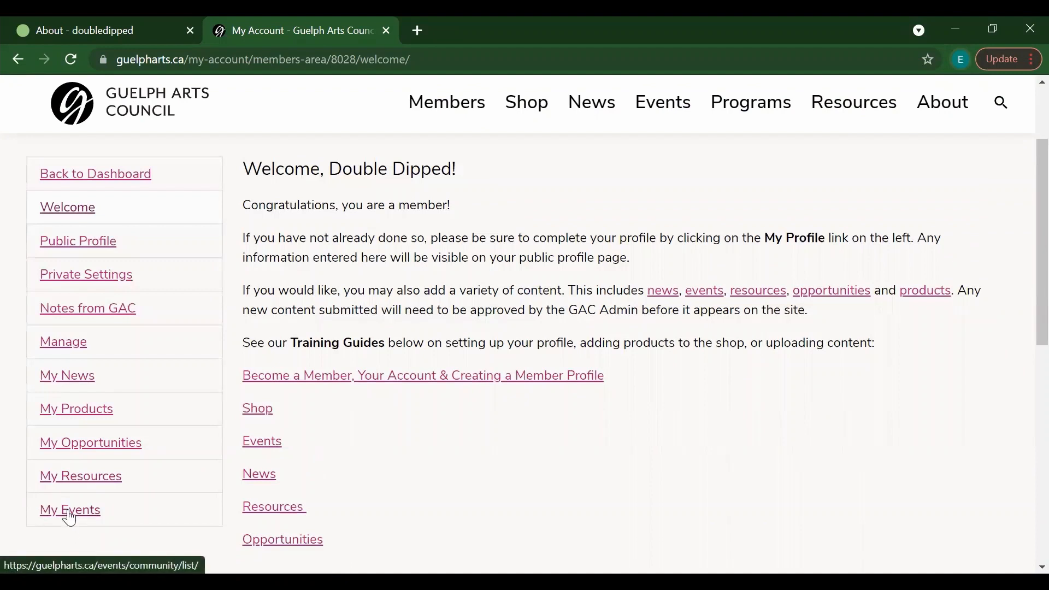
pyautogui.scroll(-1, 1026, 218)
pyautogui.scroll(-2, 1027, 218)
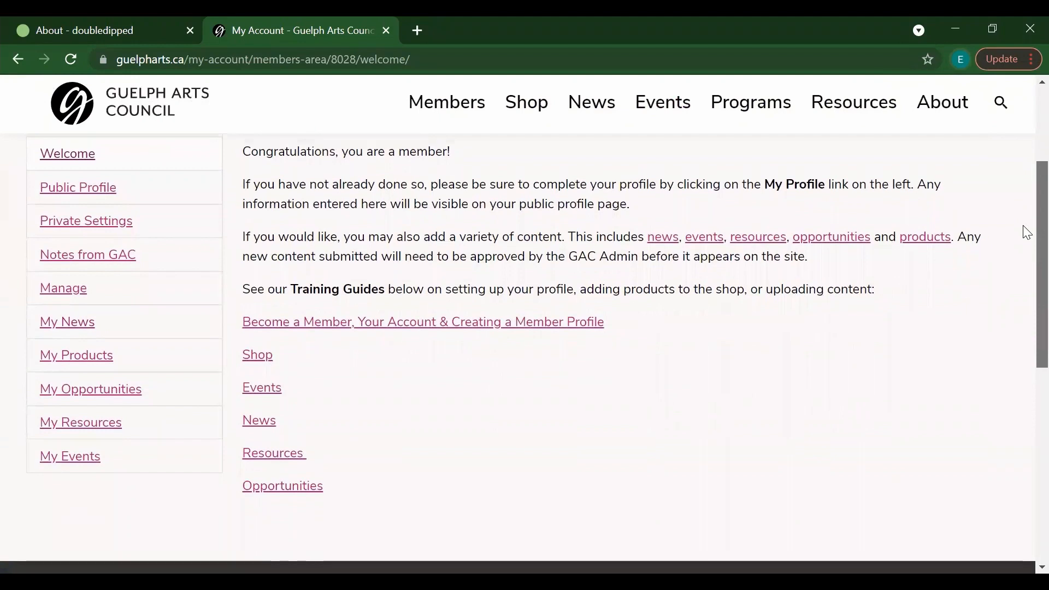
pyautogui.scroll(1, 1027, 229)
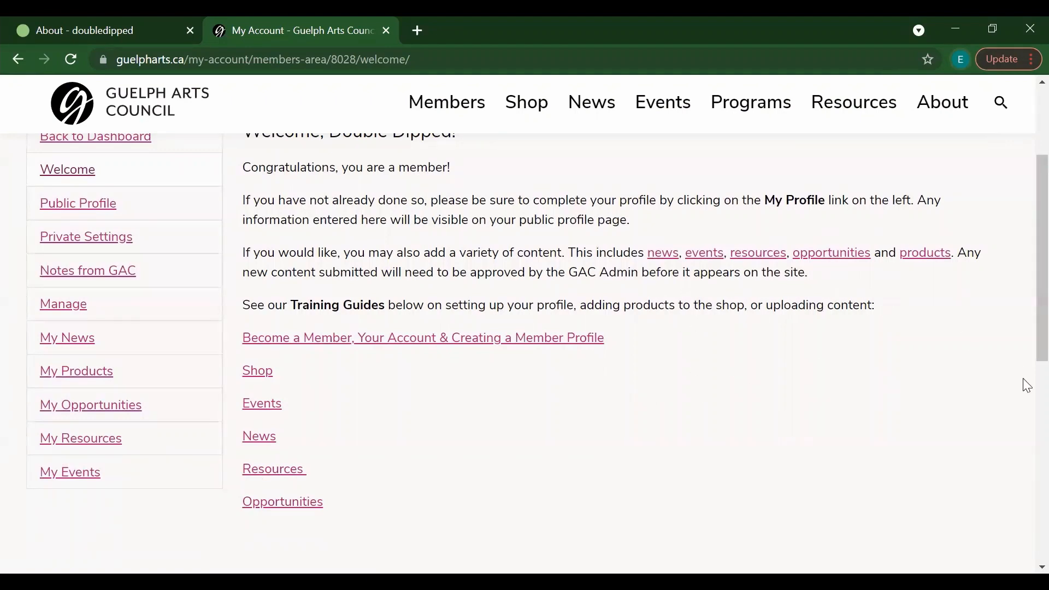
pyautogui.scroll(2, 1027, 288)
pyautogui.scroll(3, 1027, 288)
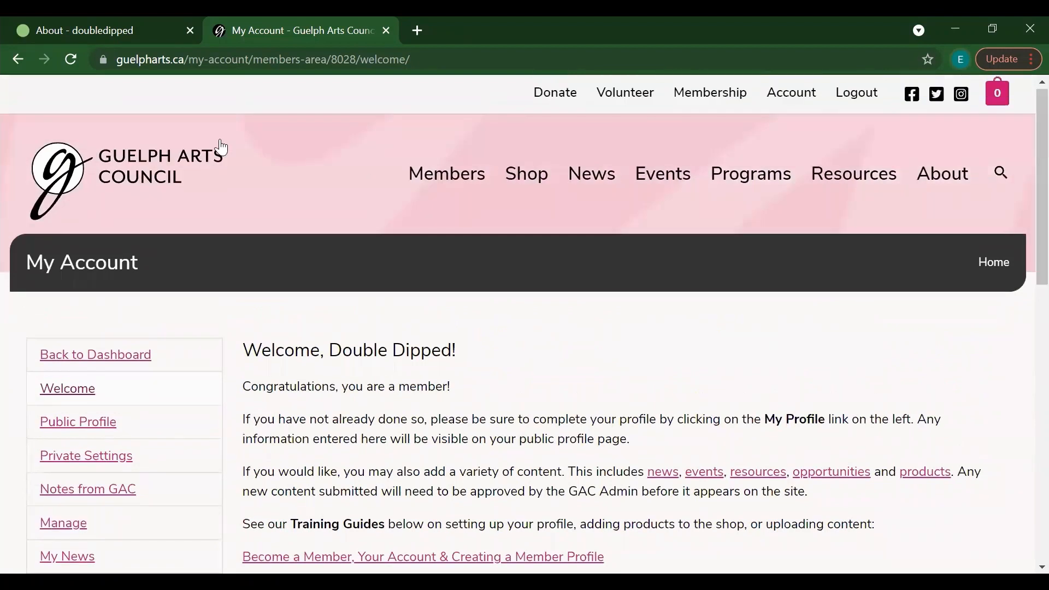
# Step: Return to the home page via the header logo, showing the 'Welcome to the new guelpharts.ca' banner
pyautogui.click(138, 171)
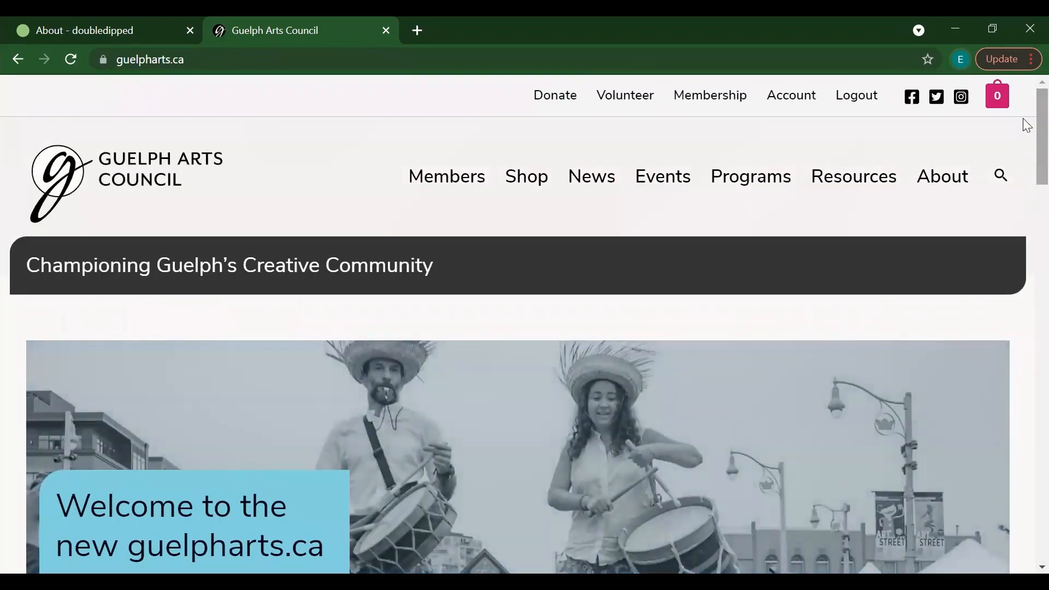
pyautogui.scroll(-4, 1025, 136)
pyautogui.scroll(-1, 1027, 154)
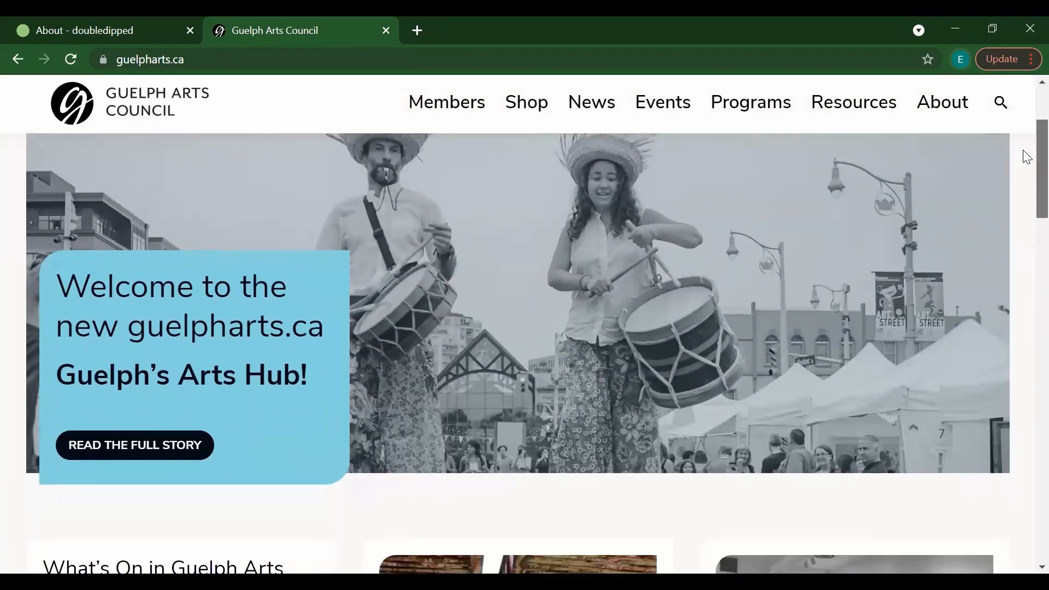